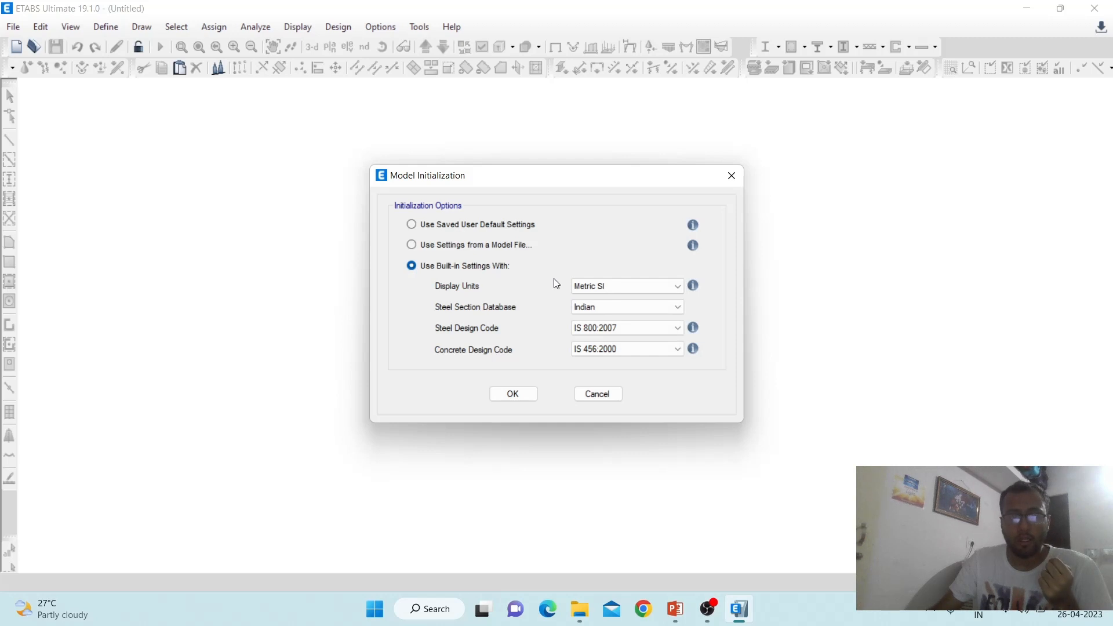
Initialize the new model with built-in Metric SI units, the Indian steel section database, IS 800:2007 and IS 456:2000
{"action": "left_click", "coordinate": [652, 286]}
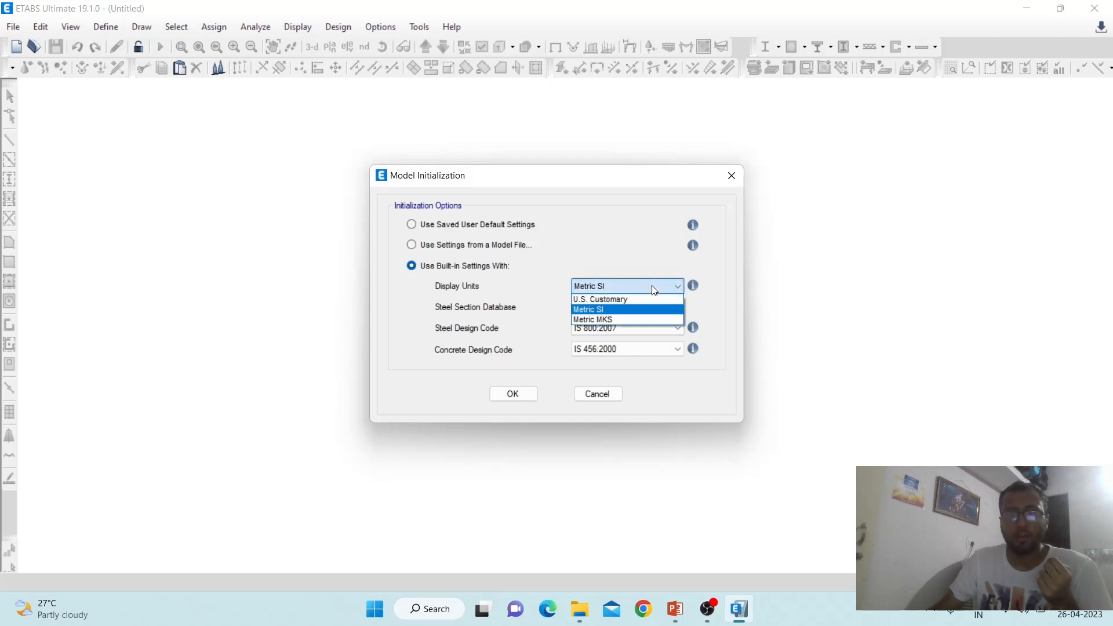
{"action": "left_click", "coordinate": [651, 287]}
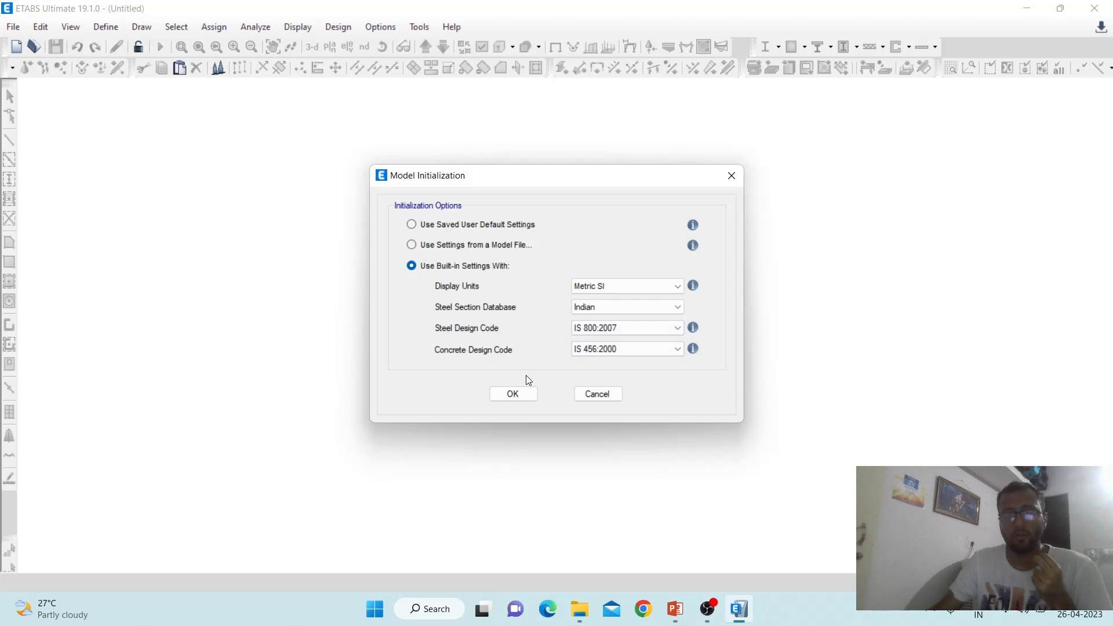
{"action": "left_click", "coordinate": [513, 394]}
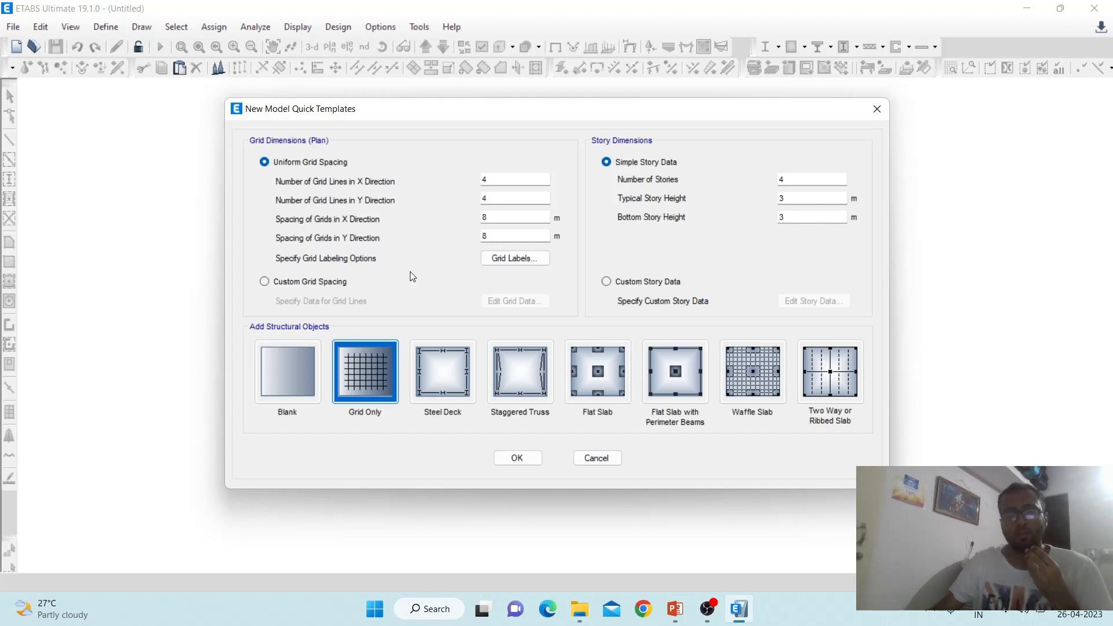
Use custom grid spacing and set the X ordinates of grids B, C and D to 3.5, 8 and 12 m
{"action": "left_click", "coordinate": [266, 282]}
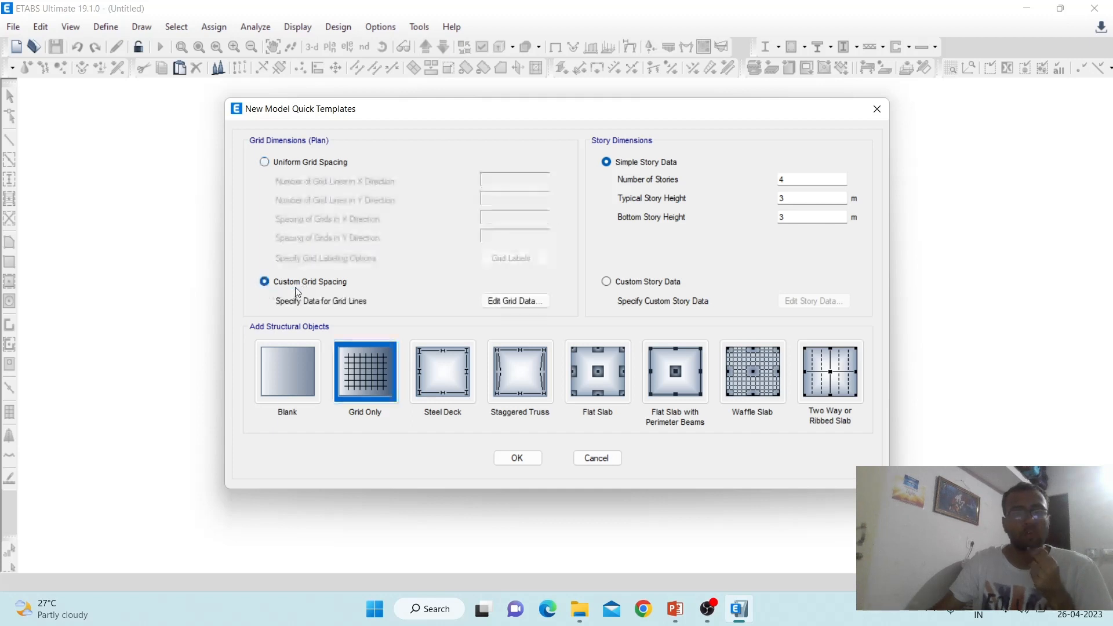
{"action": "left_click", "coordinate": [505, 301]}
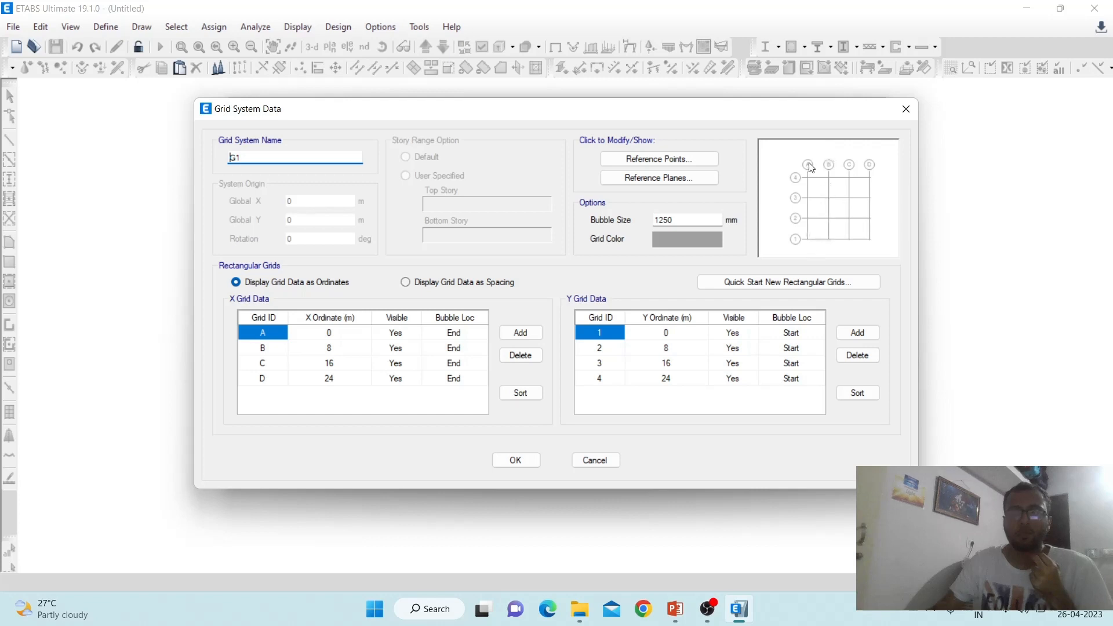
{"action": "left_click", "coordinate": [339, 350]}
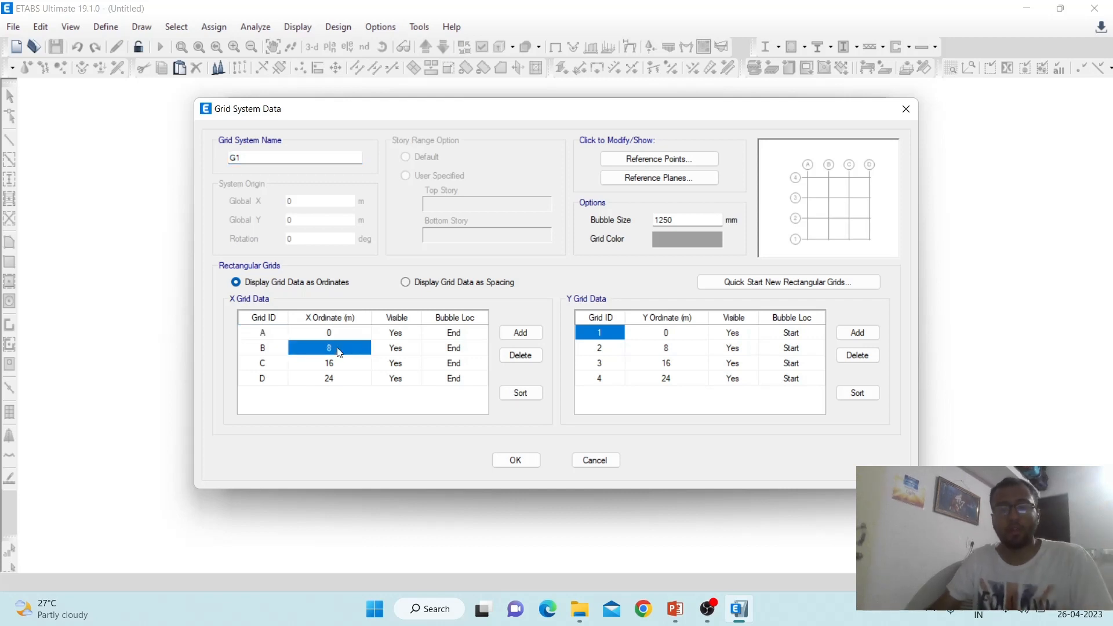
{"action": "type", "text": "3.5"}
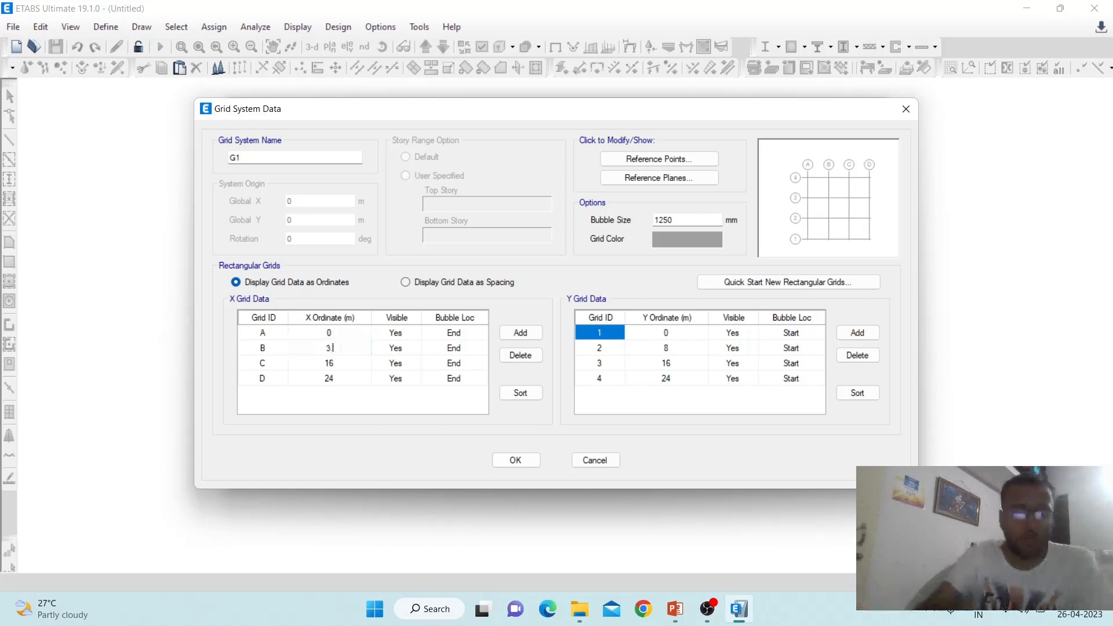
{"action": "left_click", "coordinate": [339, 366]}
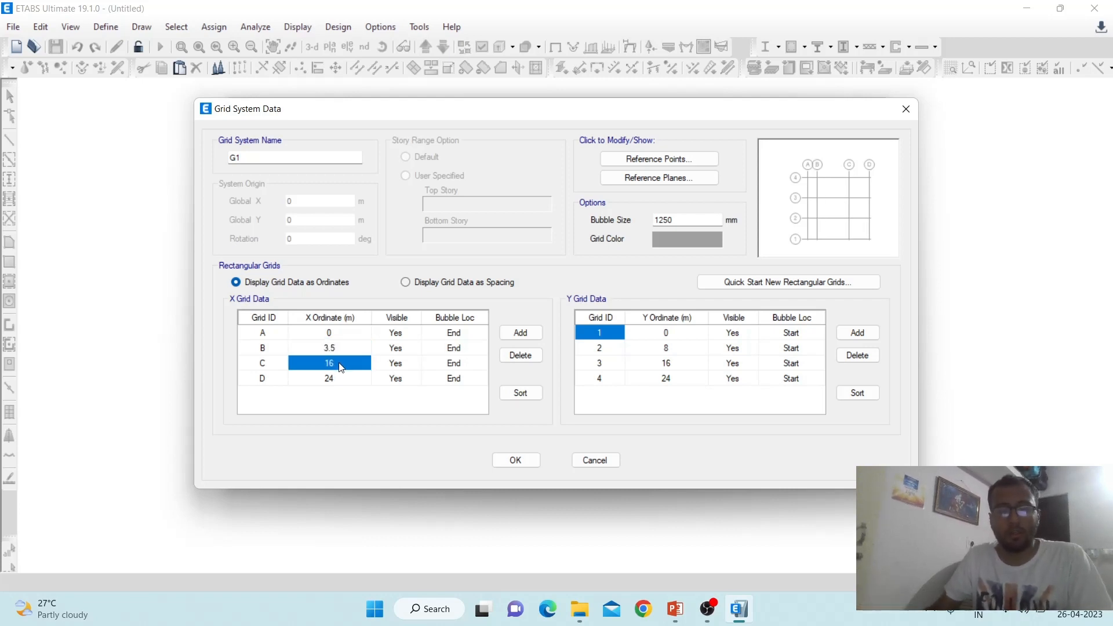
{"action": "type", "text": "4"}
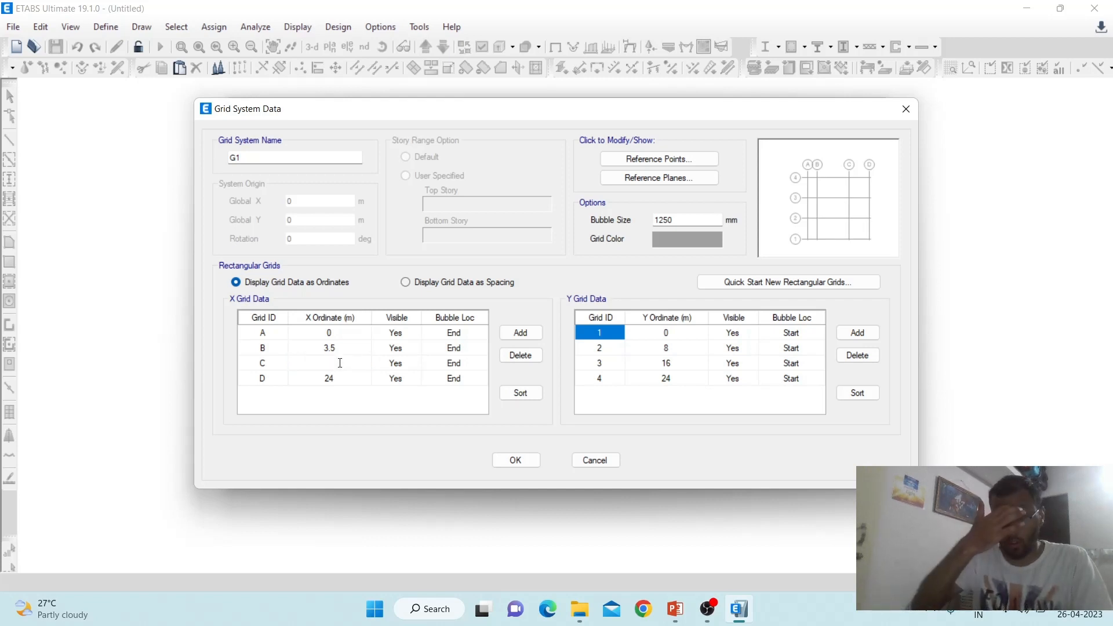
{"action": "type", "text": "3"}
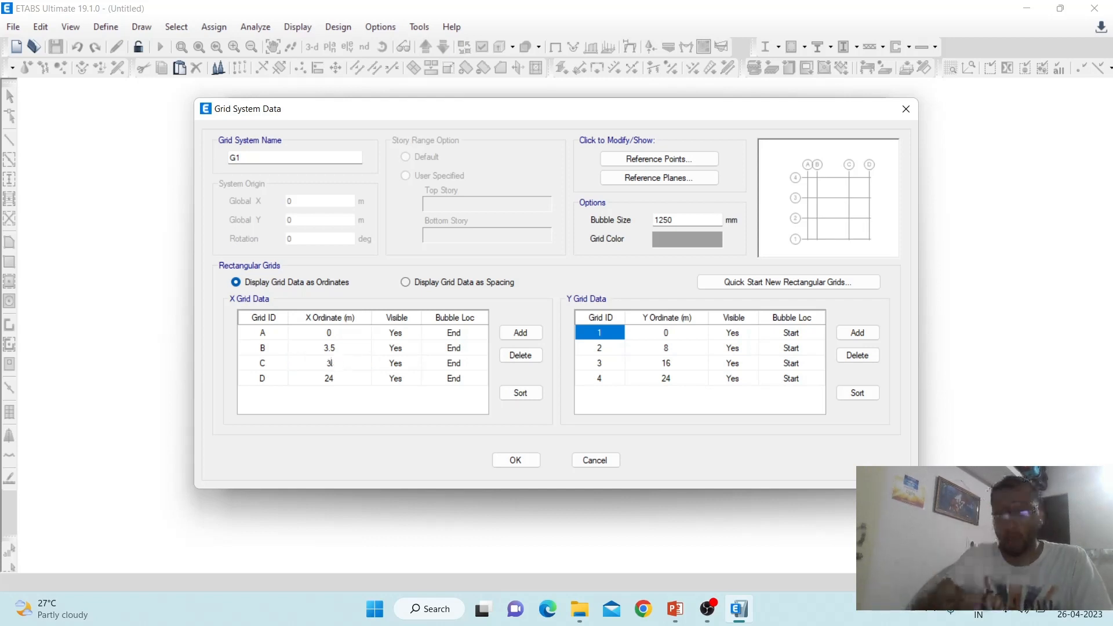
{"action": "type", "text": ".5+"}
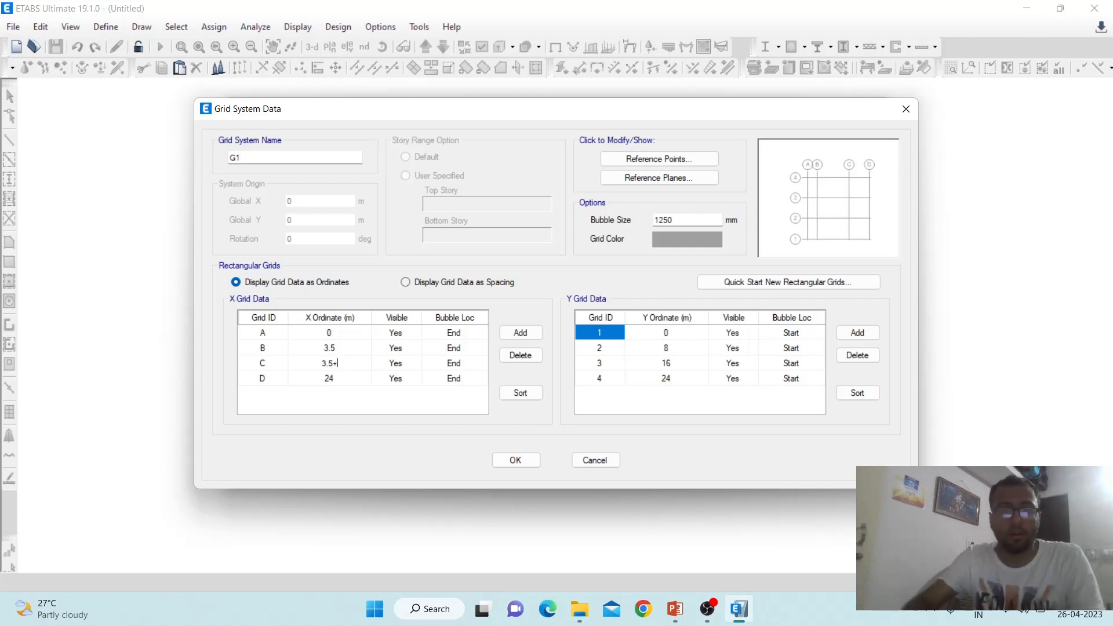
{"action": "type", "text": "4.5"}
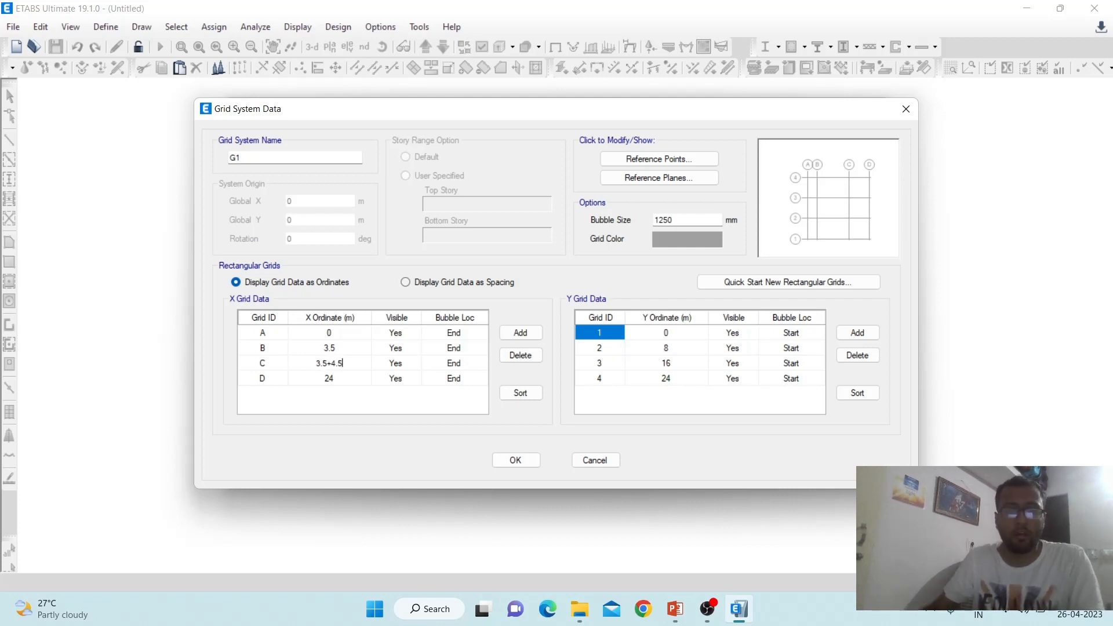
{"action": "key", "text": "Return"}
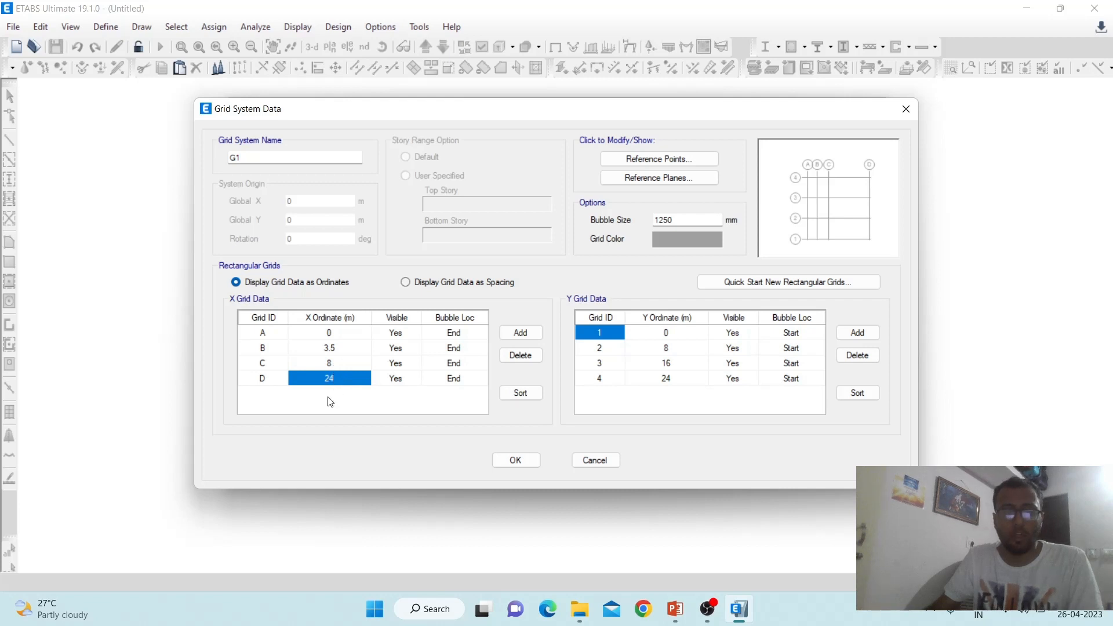
{"action": "type", "text": "8+"}
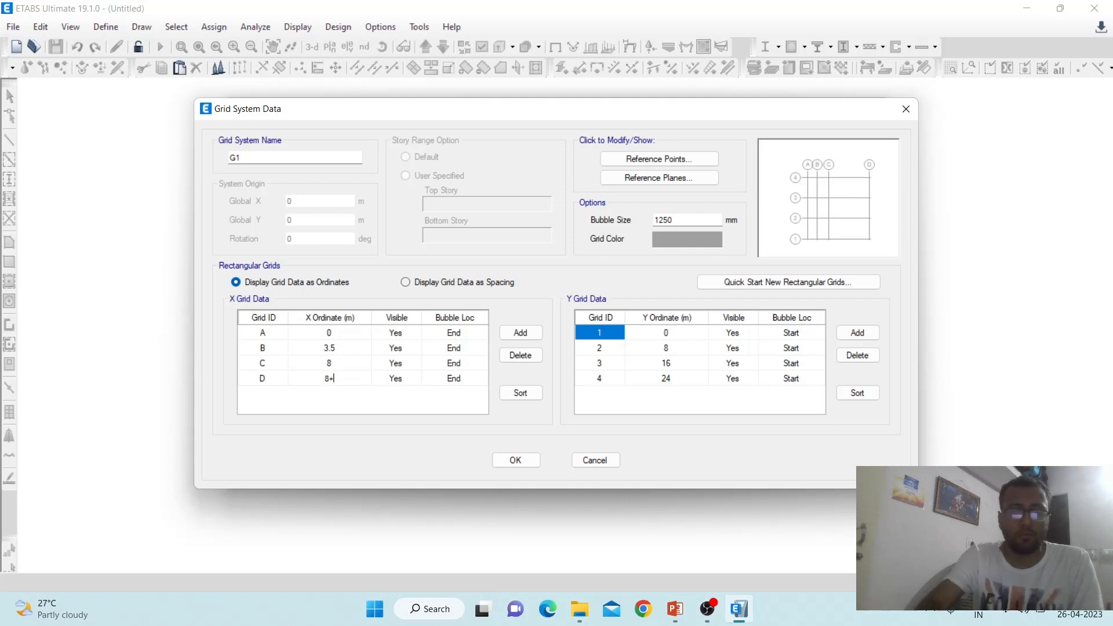
{"action": "type", "text": "4"}
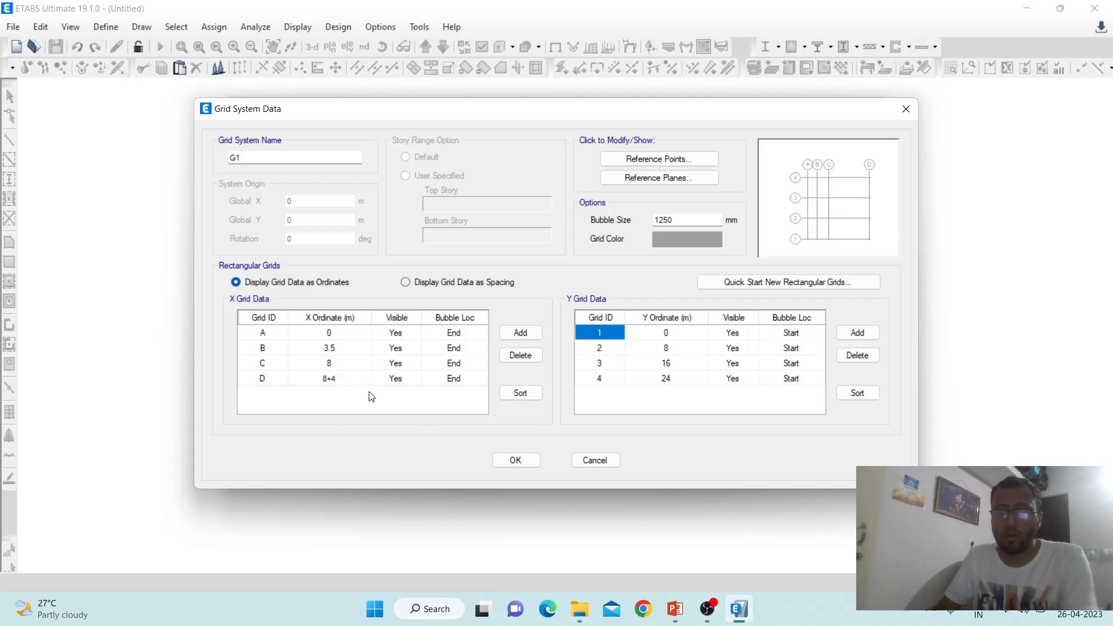
{"action": "key", "text": "Return"}
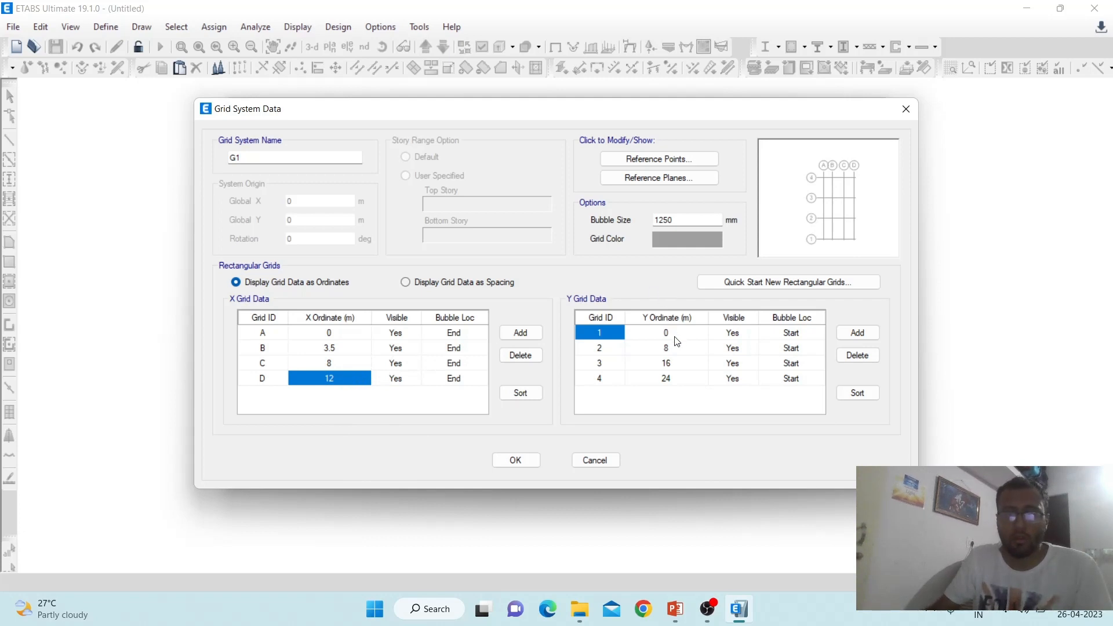
Set the Y ordinates of grids 2, 3 and 4 to 4.3, 8.1 and 12.3 m and accept the grid data
{"action": "left_click", "coordinate": [673, 347]}
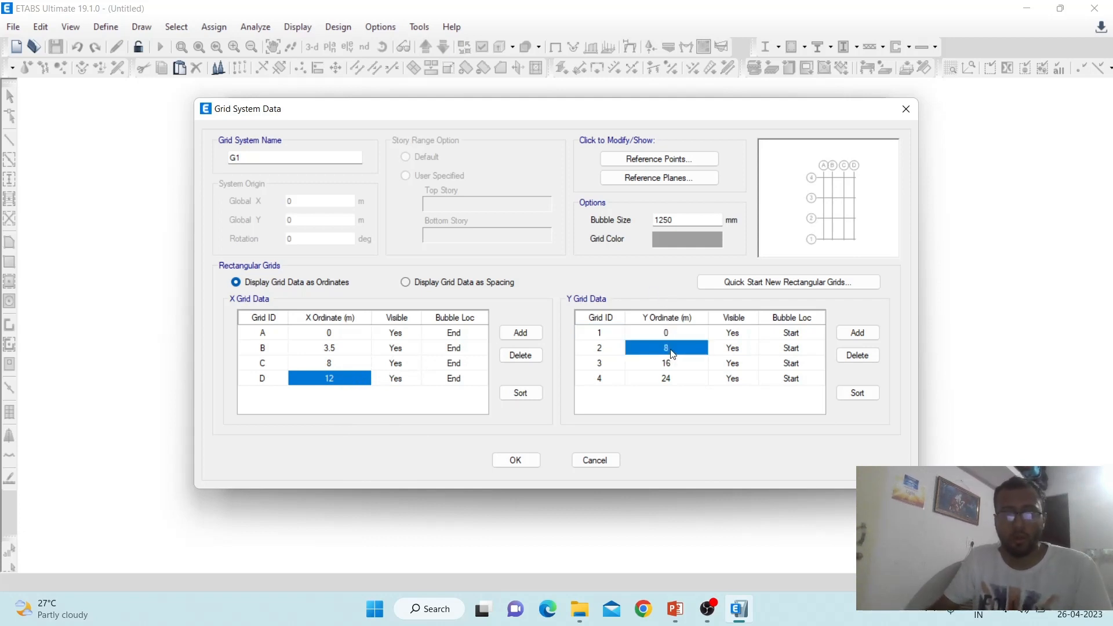
{"action": "type", "text": "4.3"}
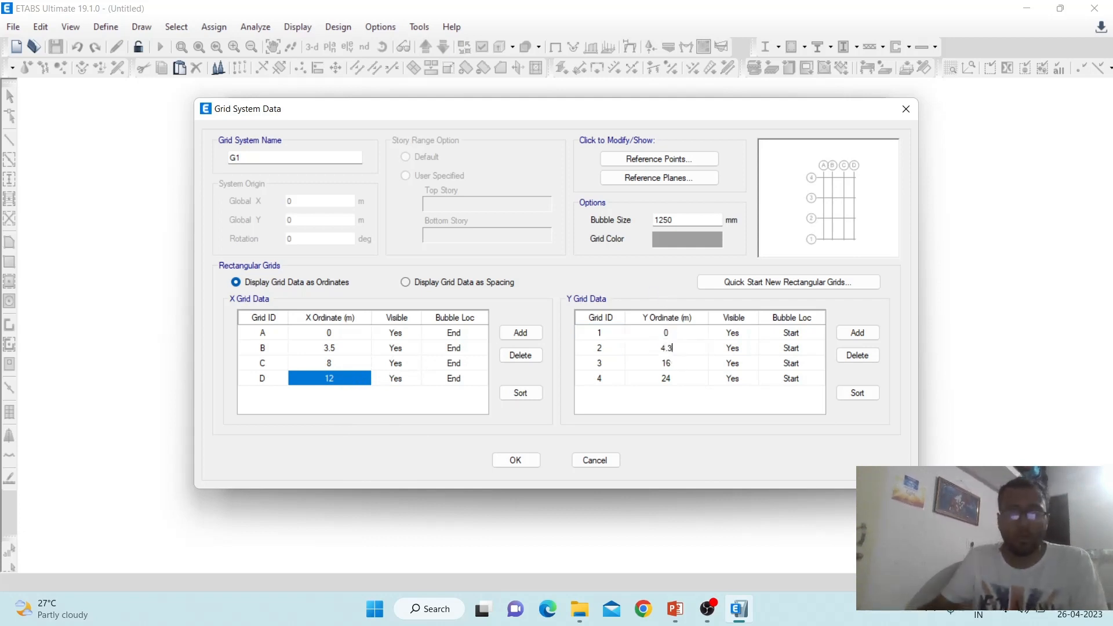
{"action": "left_click", "coordinate": [672, 362]}
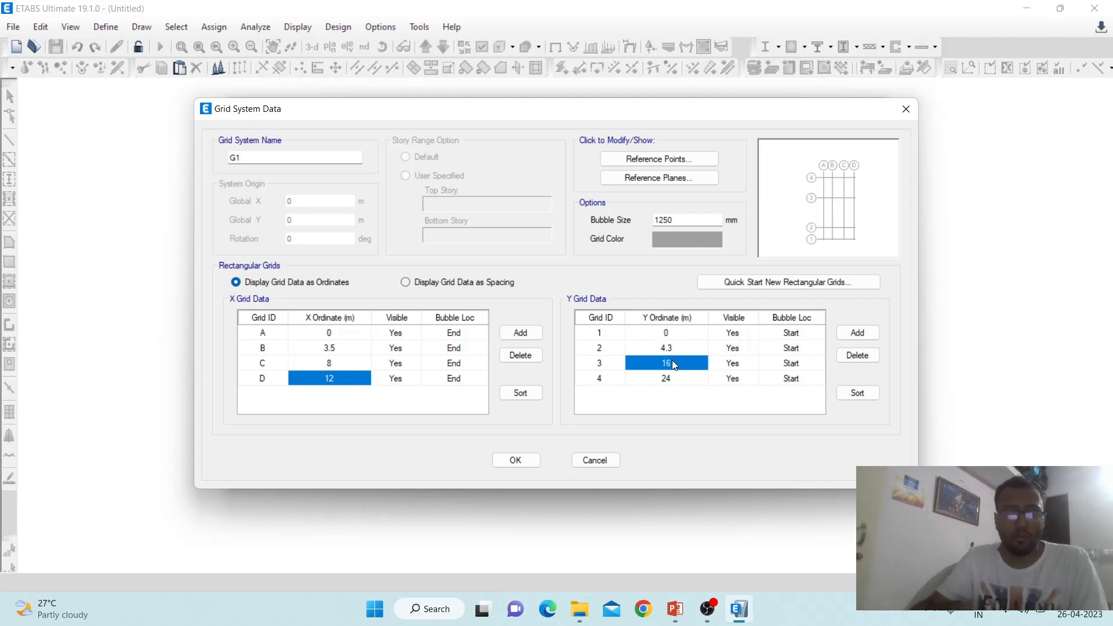
{"action": "type", "text": "4."}
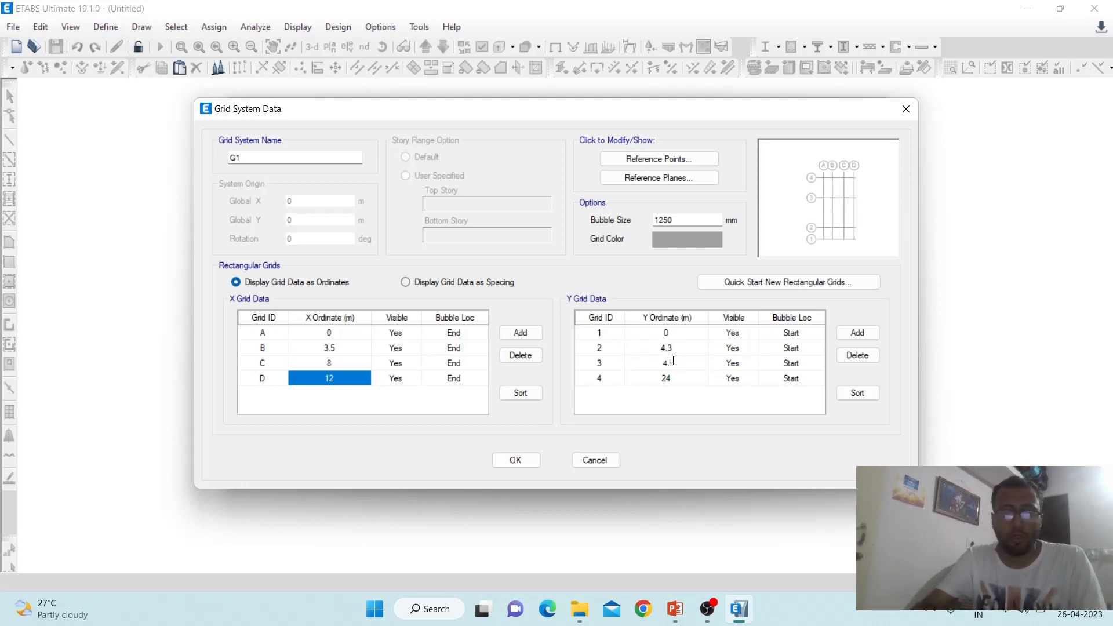
{"action": "type", "text": "3+"}
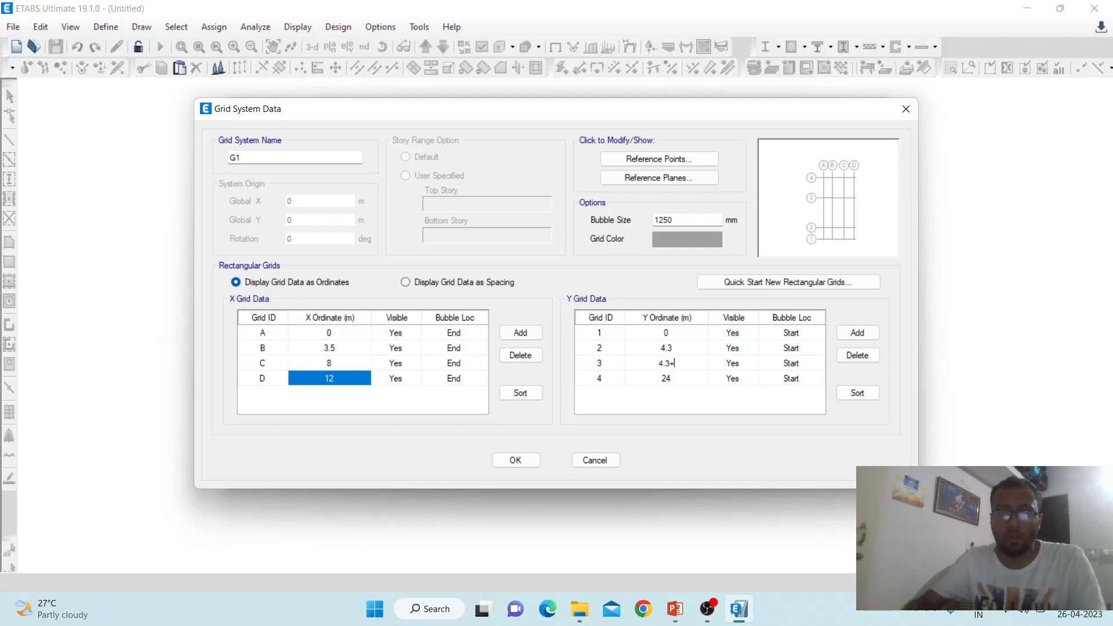
{"action": "type", "text": "3."}
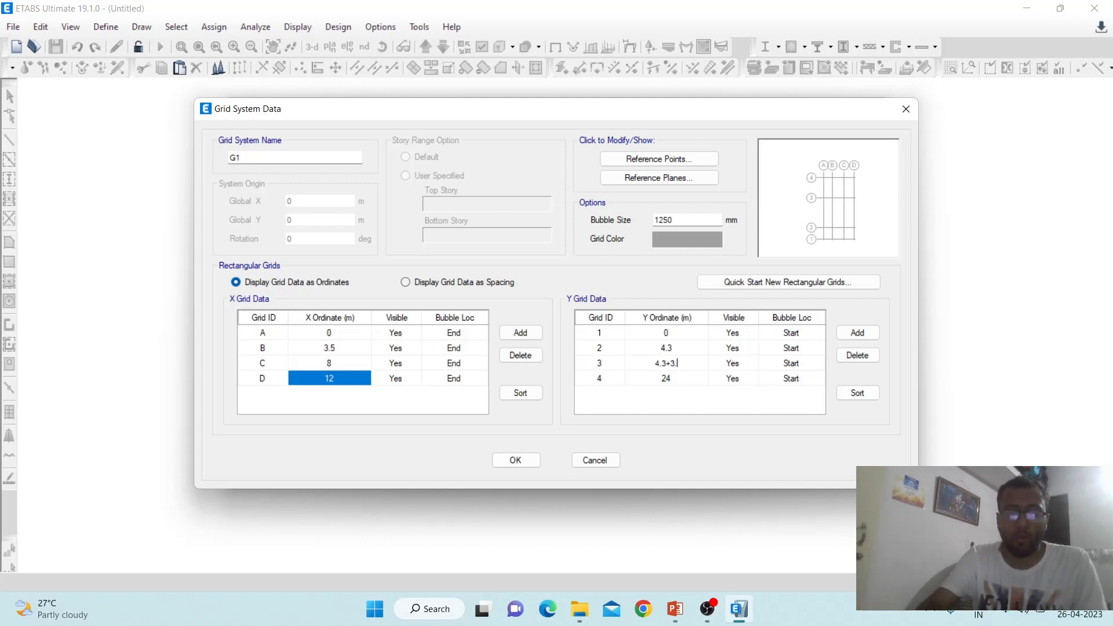
{"action": "type", "text": "8"}
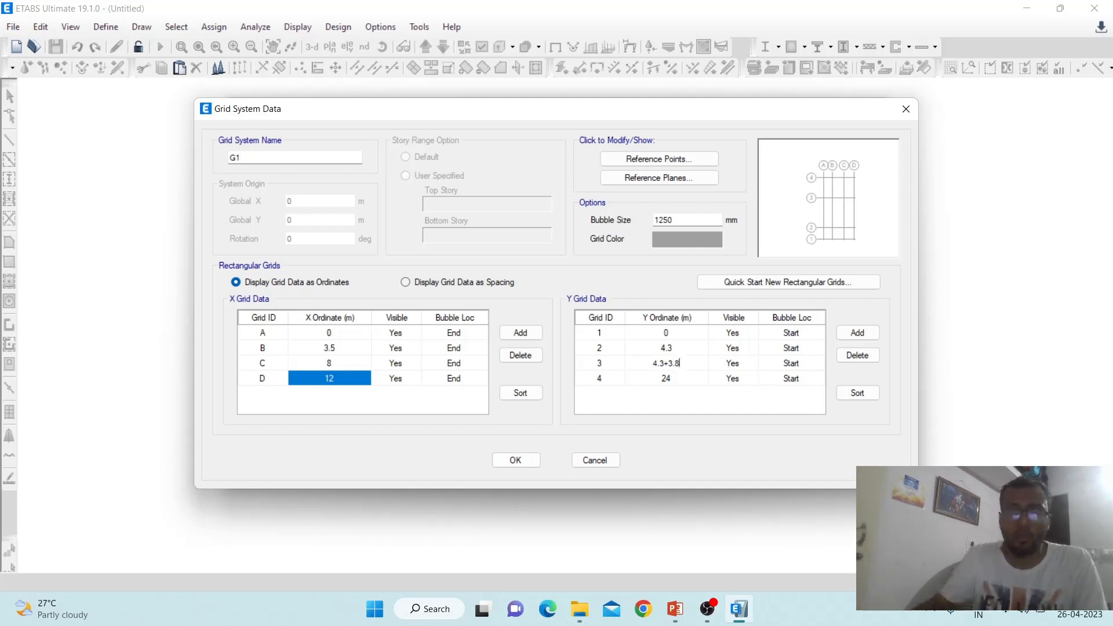
{"action": "left_click", "coordinate": [675, 376]}
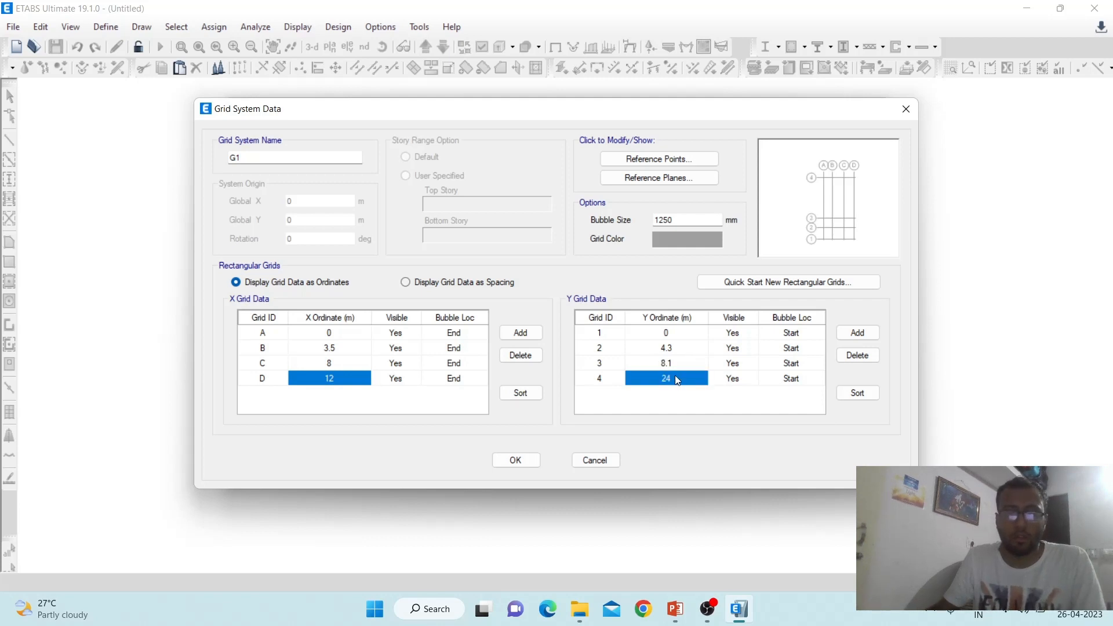
{"action": "type", "text": "8.1"}
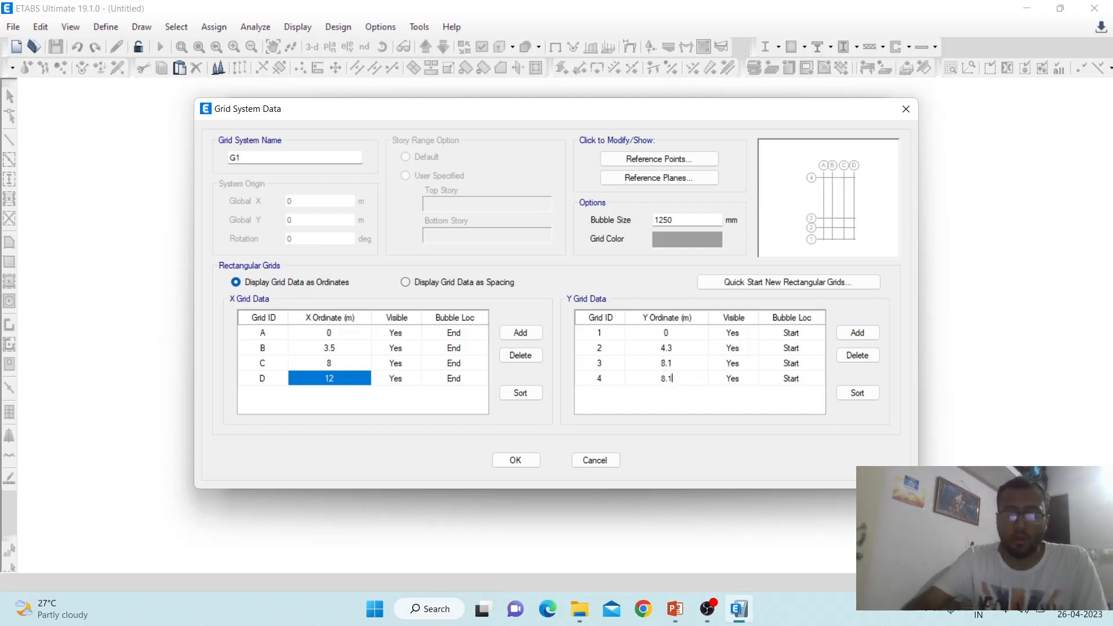
{"action": "type", "text": "+"}
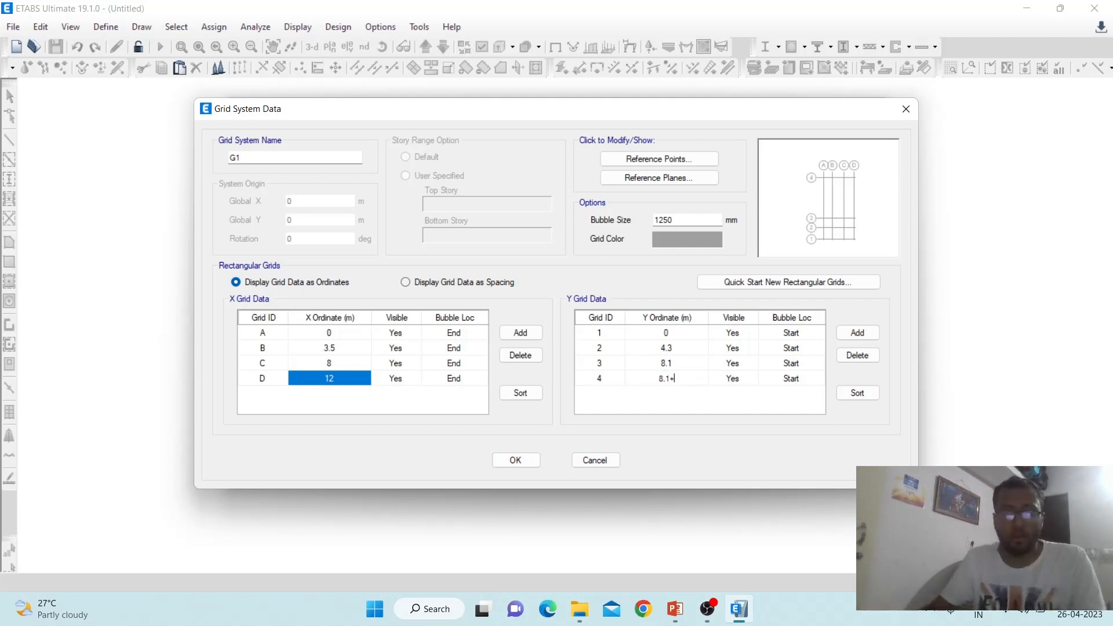
{"action": "type", "text": "4.2"}
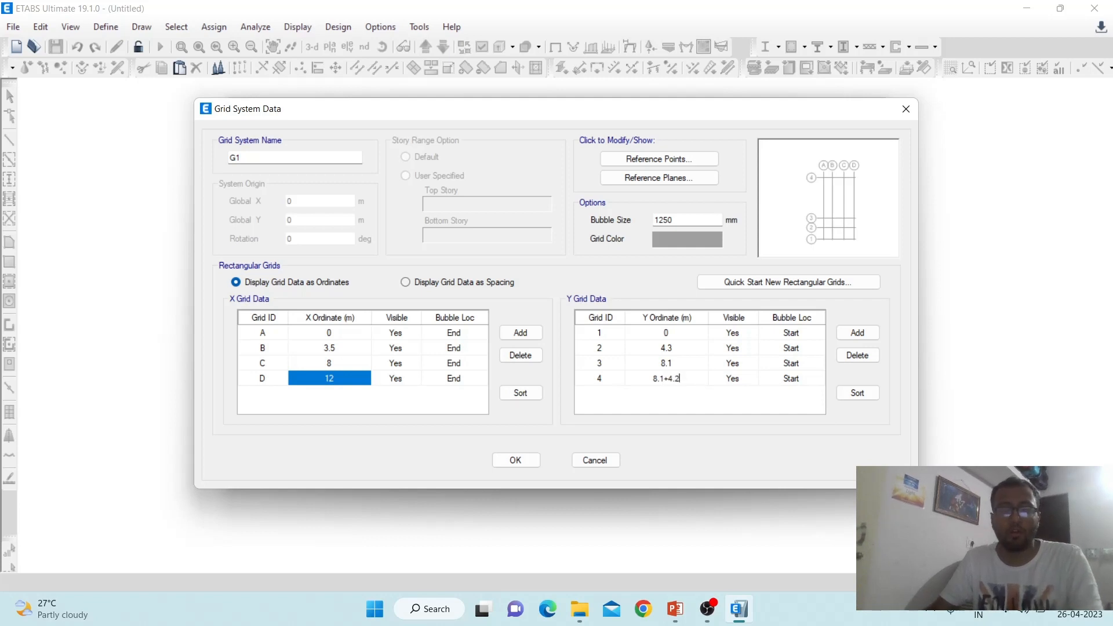
{"action": "key", "text": "Return"}
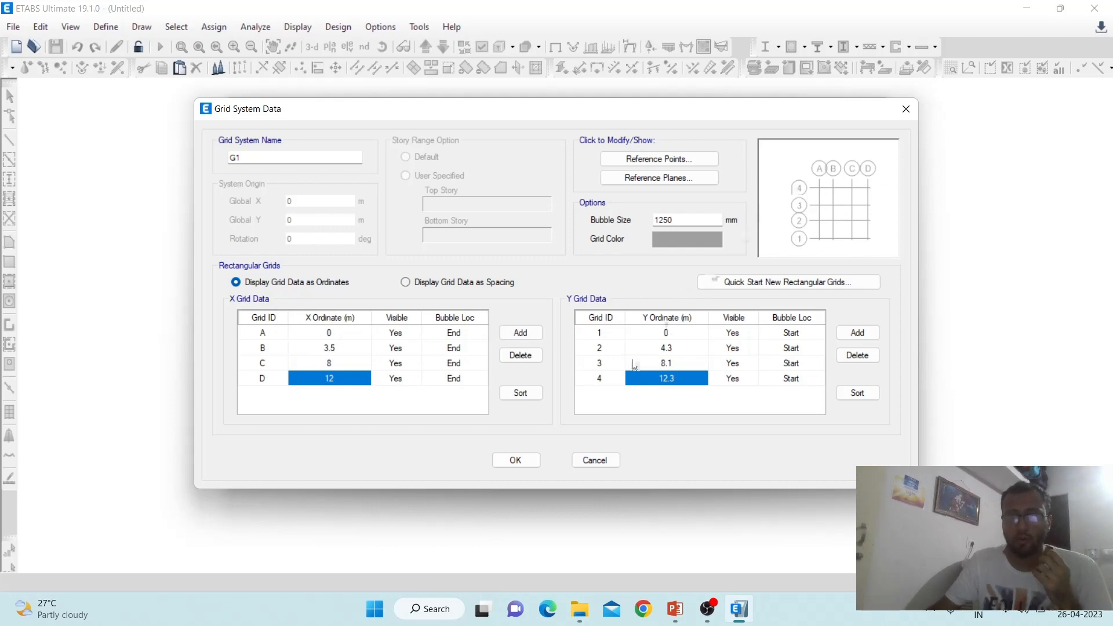
{"action": "left_click", "coordinate": [515, 460]}
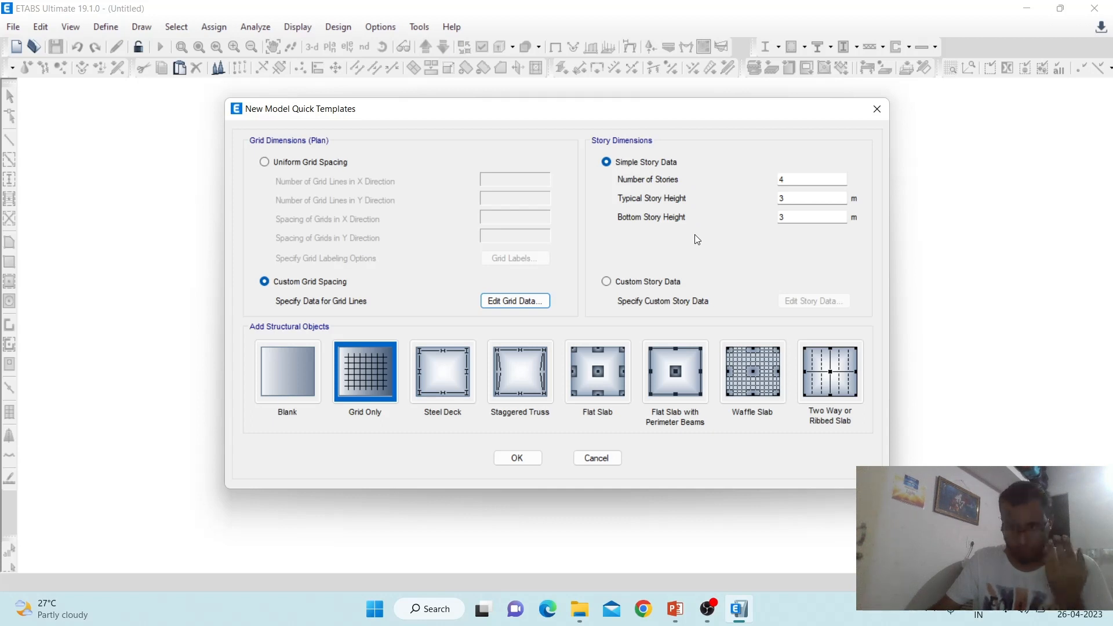
Set the typical story height to 3.35 m and the bottom story height to 1.6 m, and create the four-story Grid Only model
{"action": "left_click", "coordinate": [791, 198]}
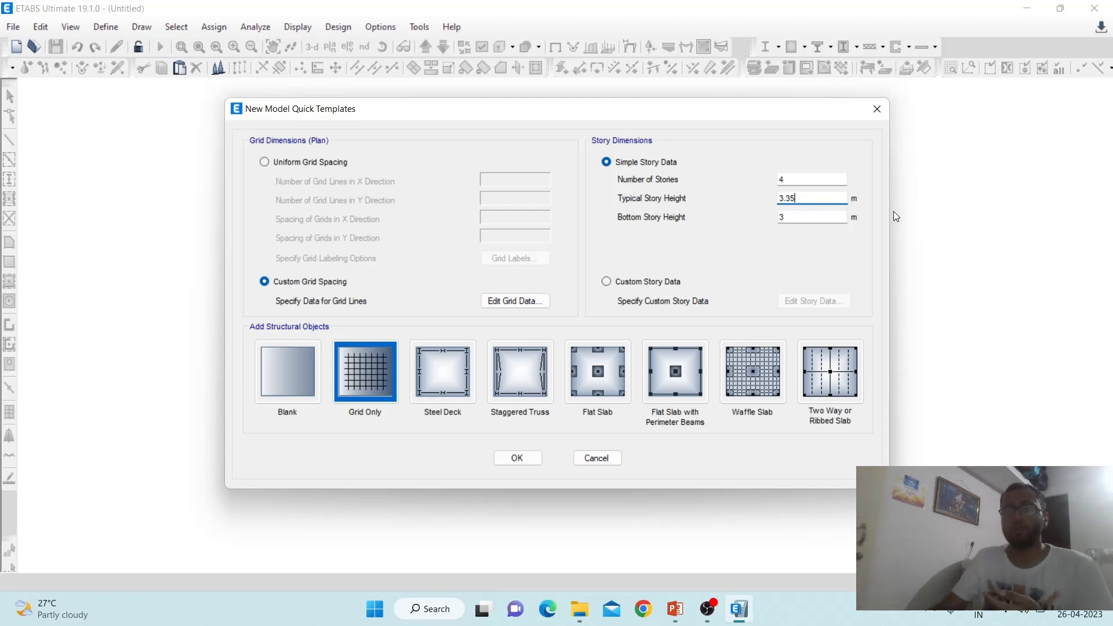
{"action": "double_click", "coordinate": [792, 215]}
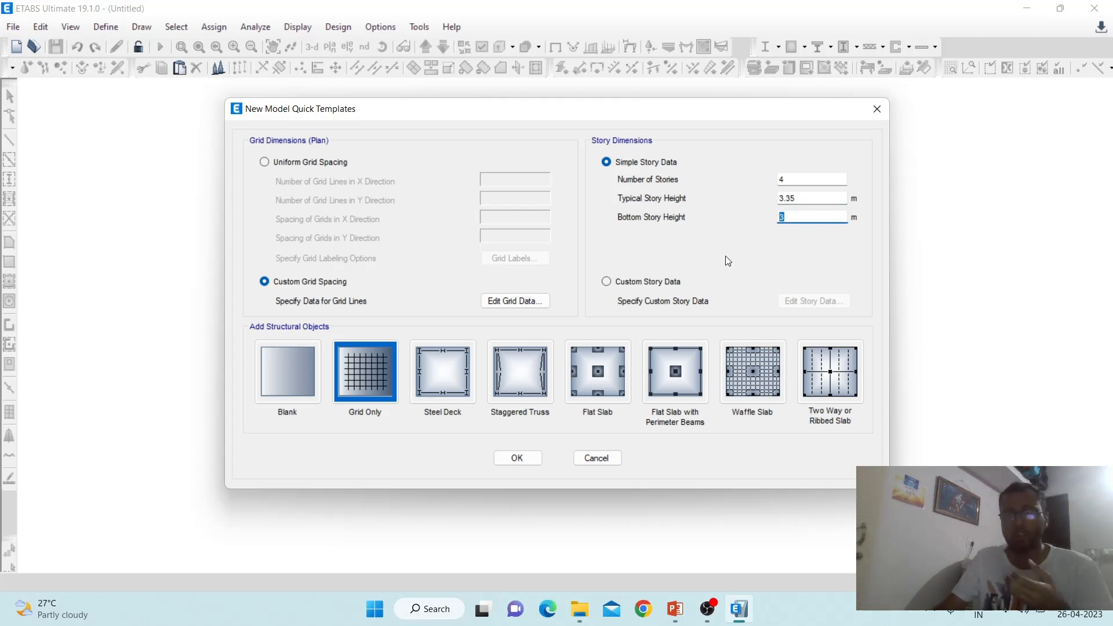
{"action": "type", "text": "1"}
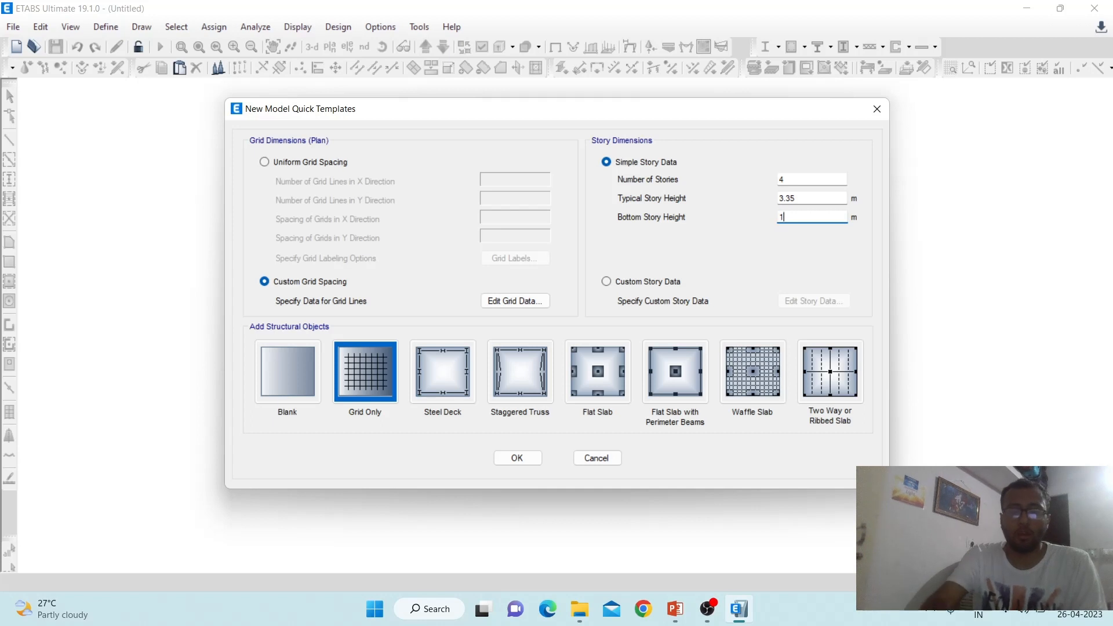
{"action": "type", "text": ".6"}
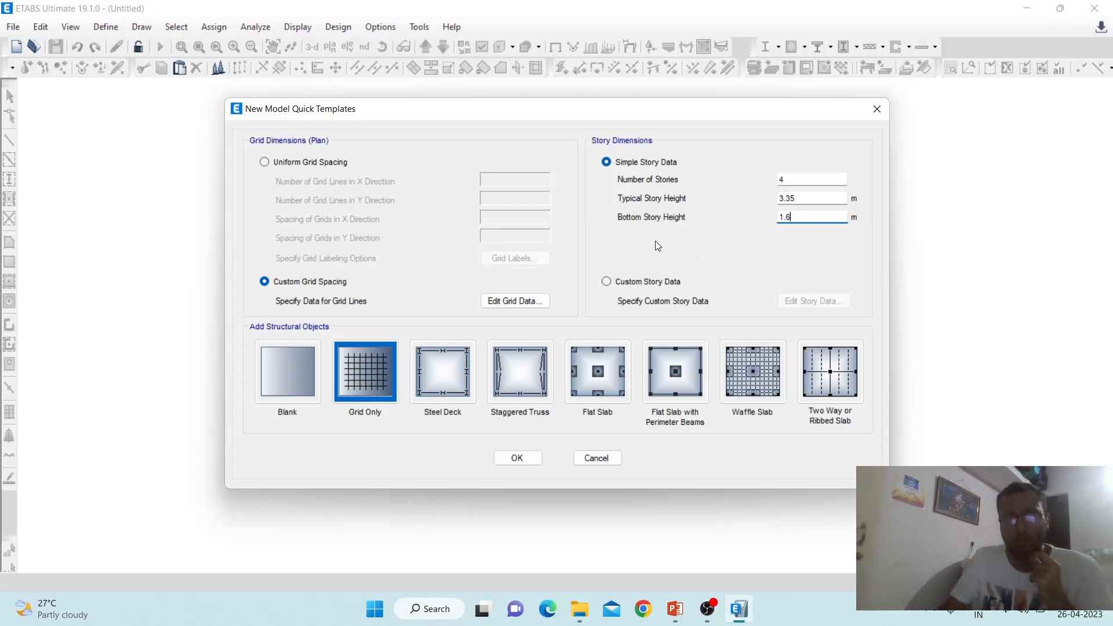
{"action": "left_click", "coordinate": [516, 458]}
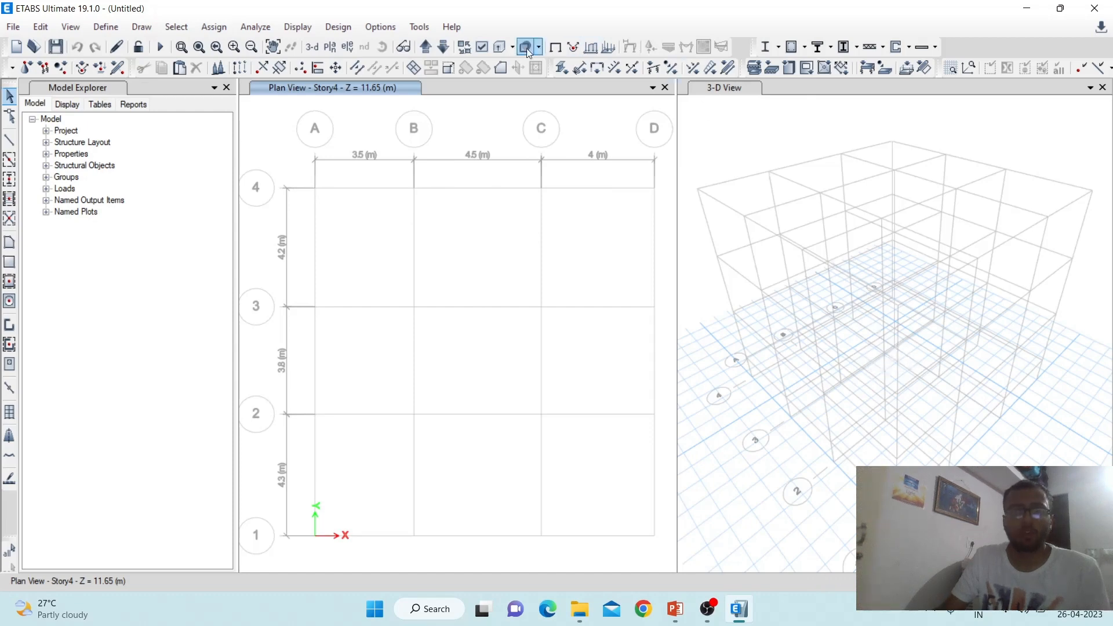
Step the plan view through the story levels from Story4 to Base and back up to Story1 to examine their elevations
{"action": "left_click", "coordinate": [444, 46]}
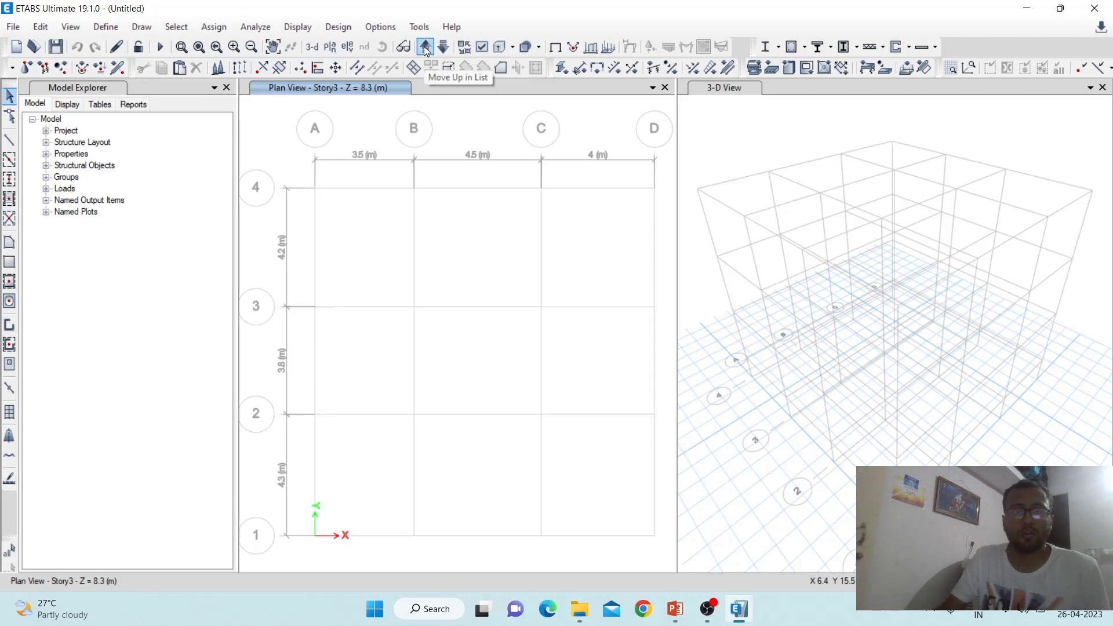
{"action": "left_click", "coordinate": [444, 46]}
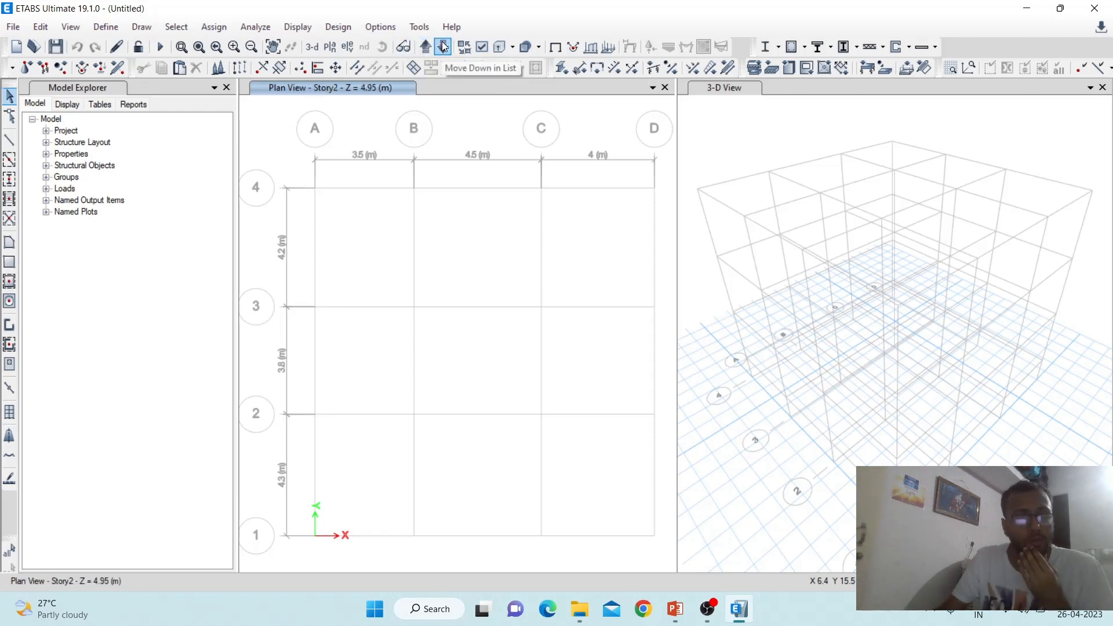
{"action": "left_click", "coordinate": [444, 46]}
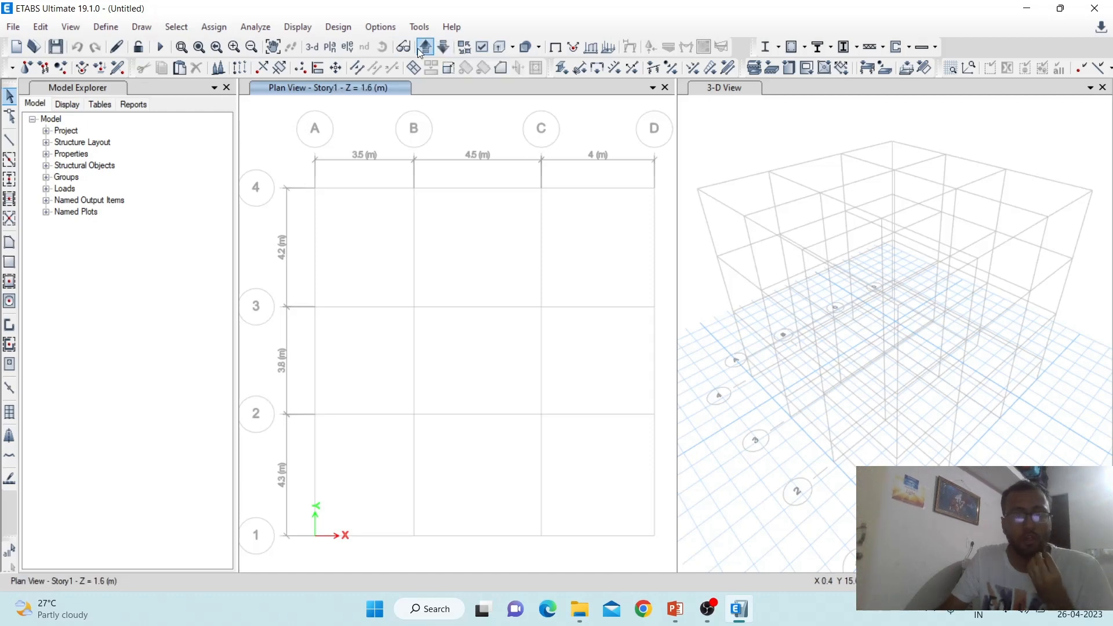
{"action": "left_click", "coordinate": [420, 48]}
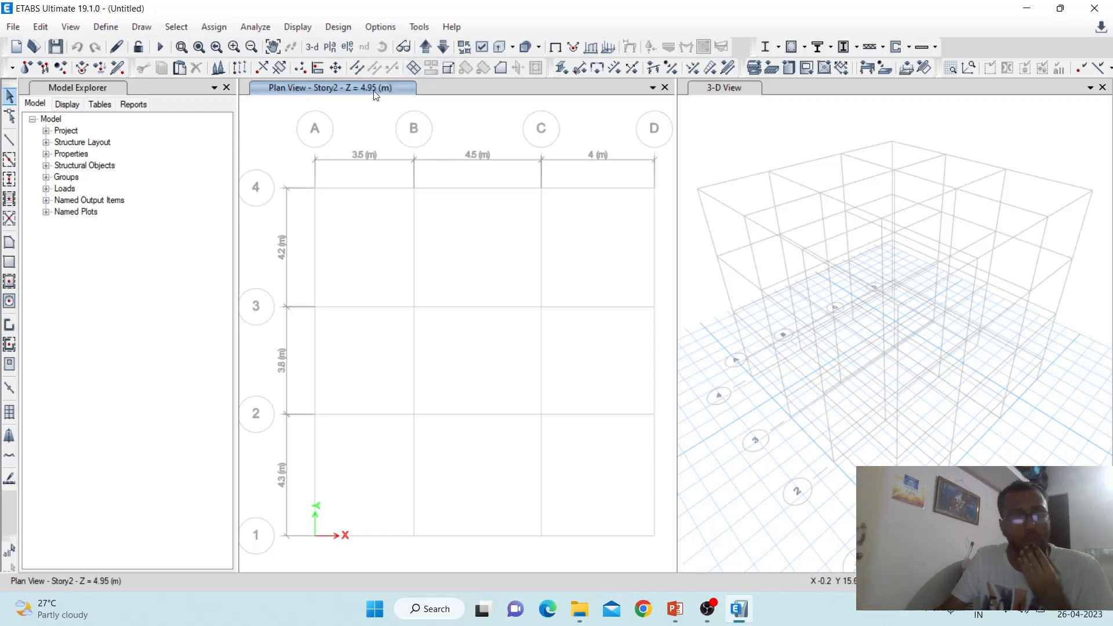
{"action": "left_click", "coordinate": [426, 47]}
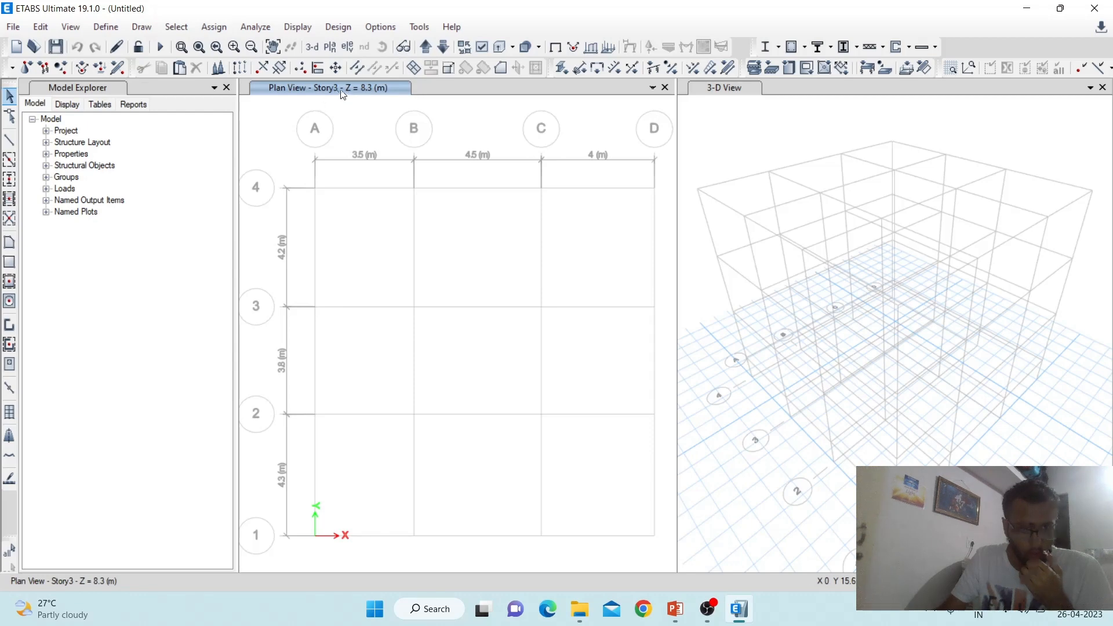
{"action": "left_click", "coordinate": [425, 47]}
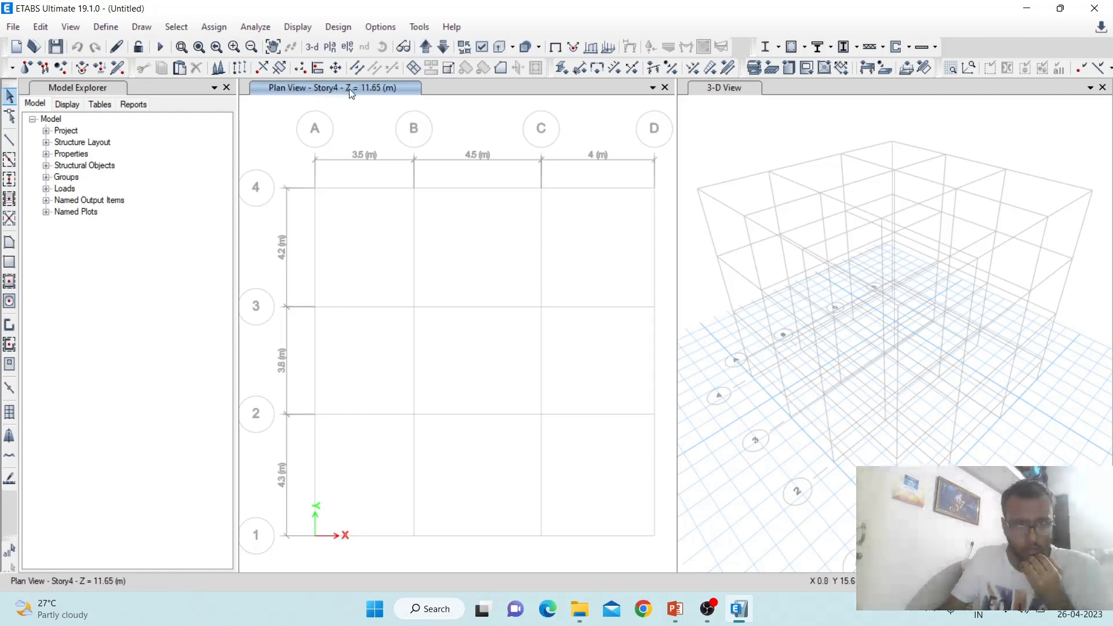
{"action": "left_click", "coordinate": [444, 51]}
{"action": "left_click", "coordinate": [444, 51]}
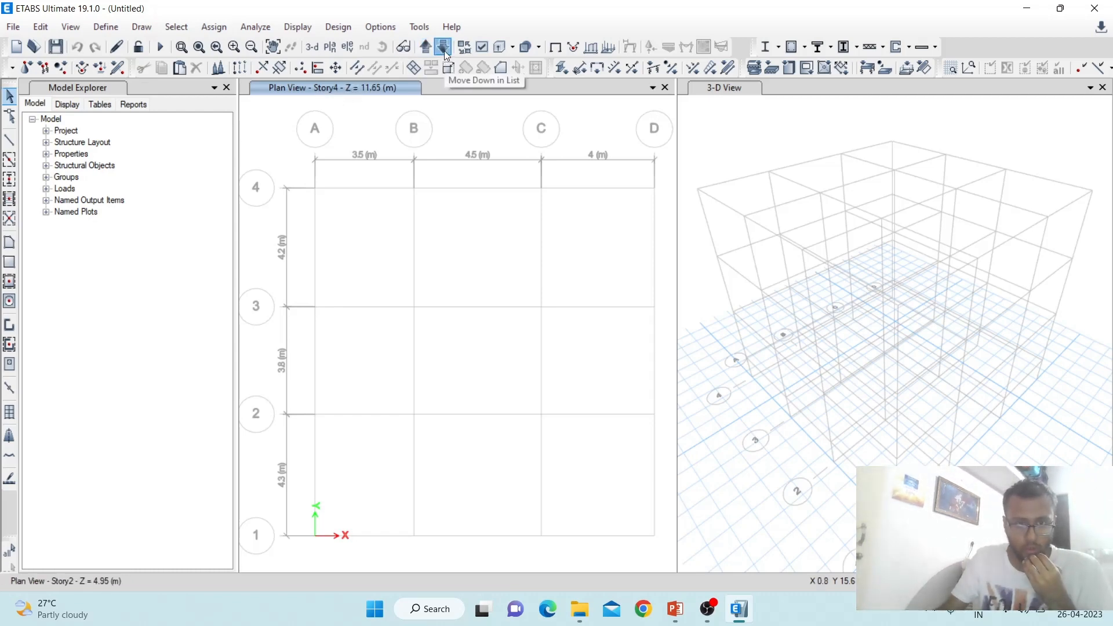
{"action": "left_click", "coordinate": [444, 50]}
{"action": "left_click", "coordinate": [443, 49]}
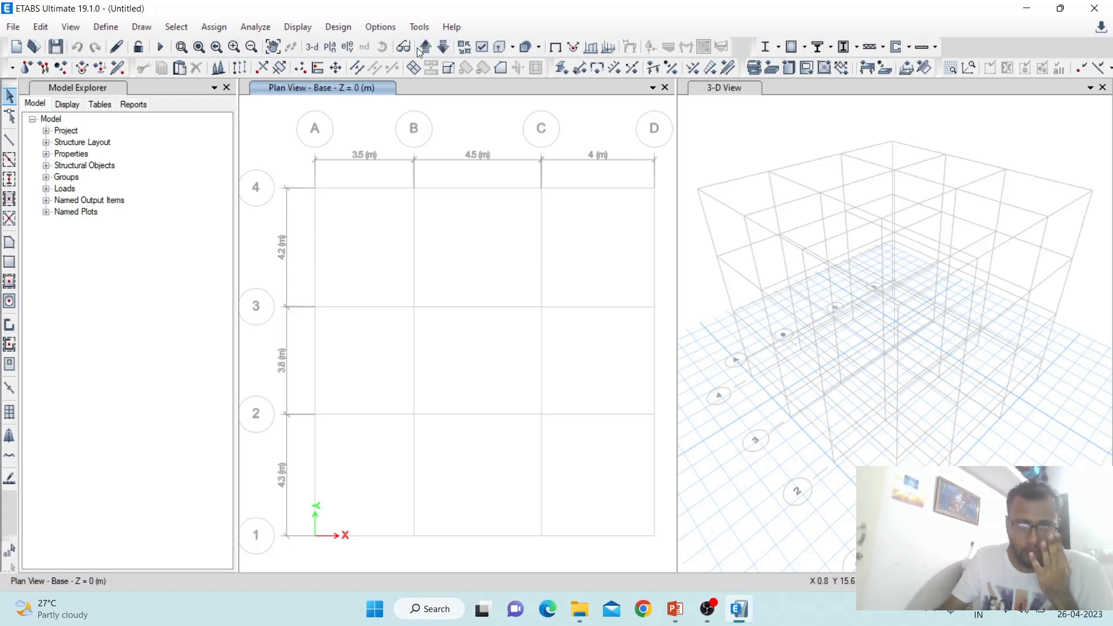
{"action": "left_click", "coordinate": [425, 47]}
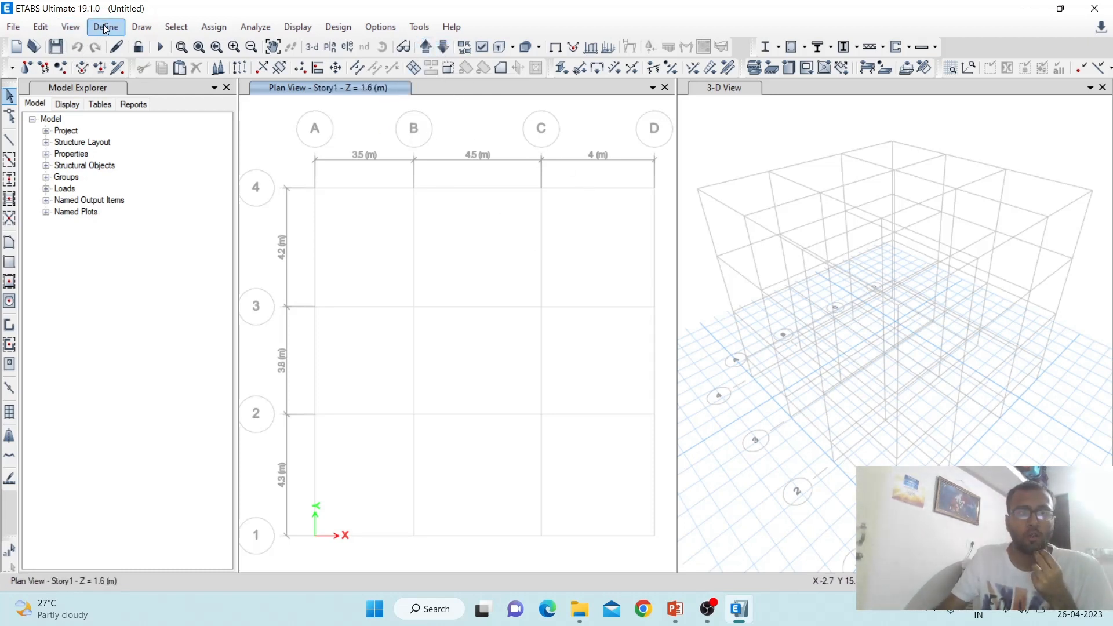
Switch to PowerPoint to review the grid modelling steps on the slide, and return to ETABS
{"action": "left_click", "coordinate": [675, 607]}
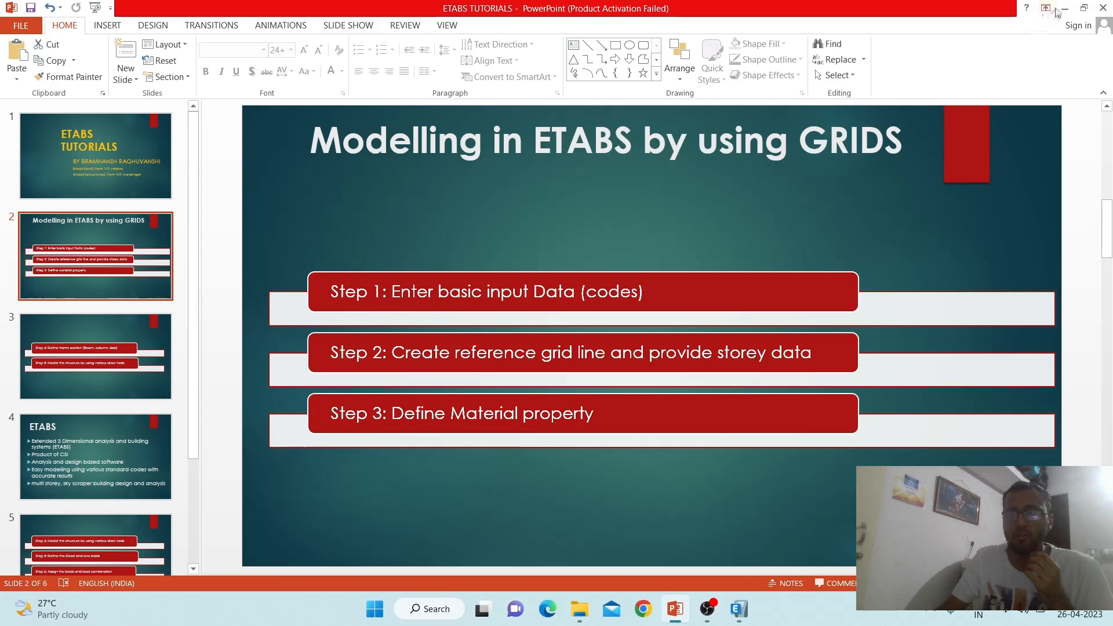
{"action": "left_click", "coordinate": [739, 609]}
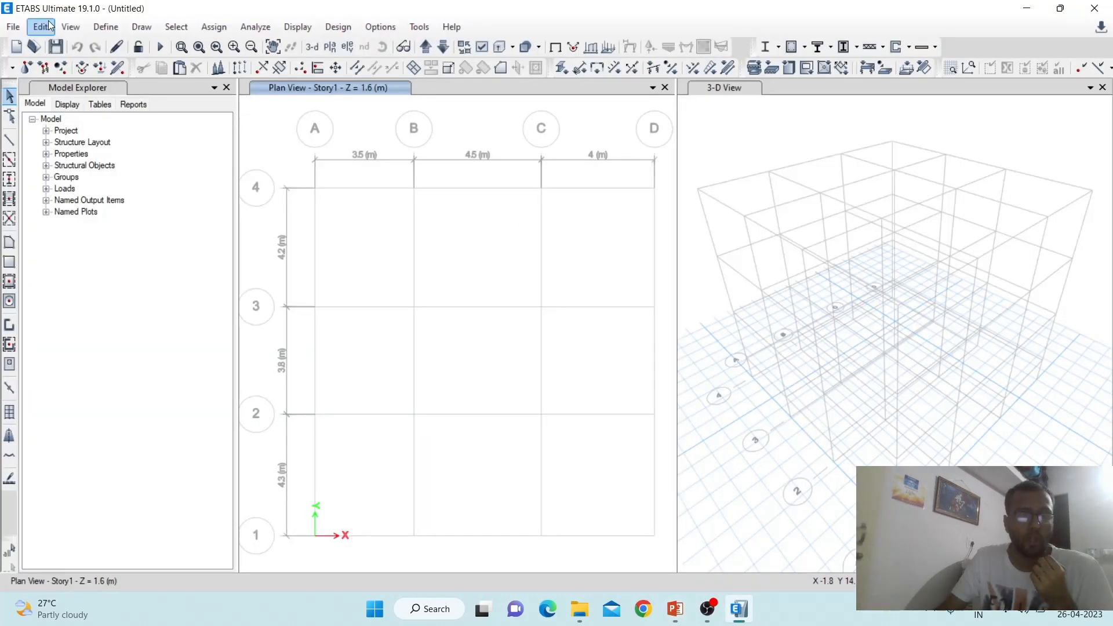
Add a new concrete material with region India, the Indian standard and grade M25
{"action": "left_click", "coordinate": [103, 27]}
{"action": "left_click", "coordinate": [102, 27]}
{"action": "left_click", "coordinate": [105, 27]}
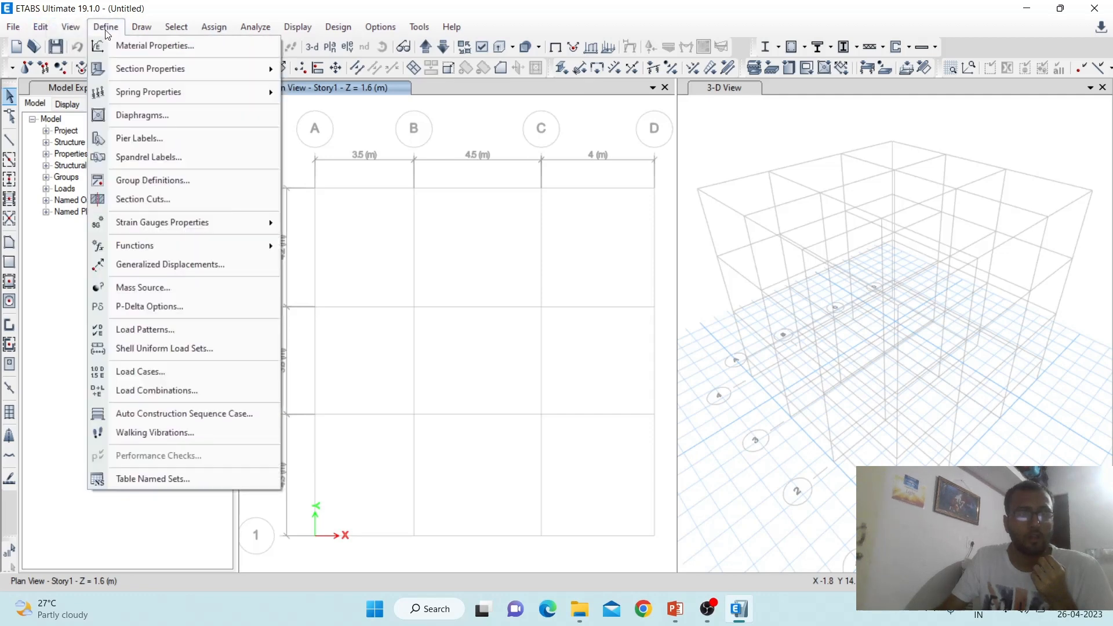
{"action": "left_click", "coordinate": [139, 47]}
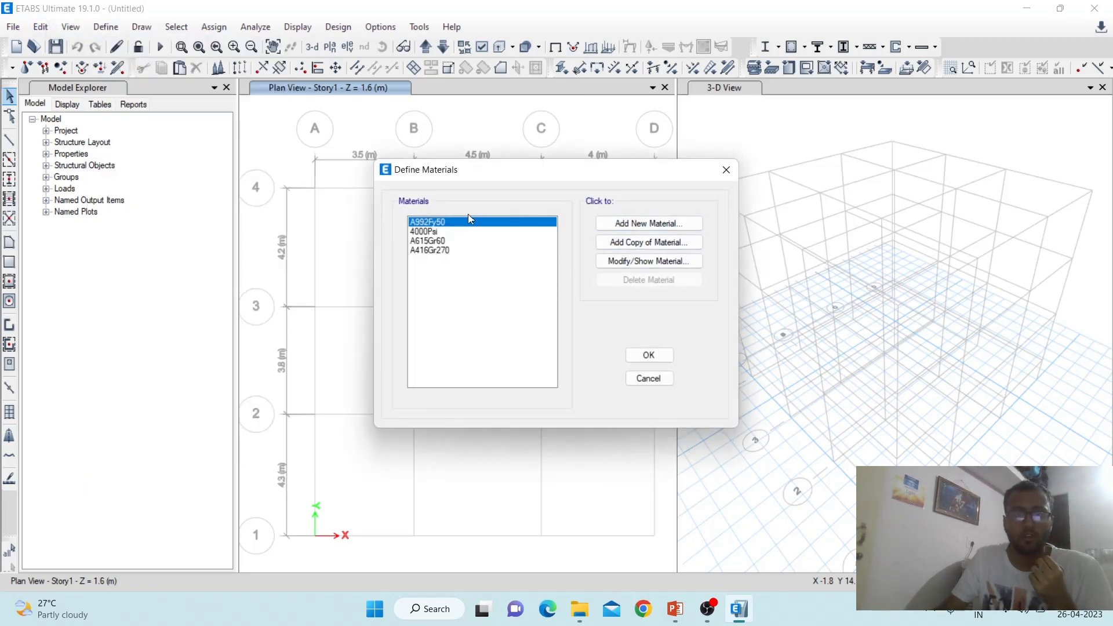
{"action": "left_click", "coordinate": [427, 232]}
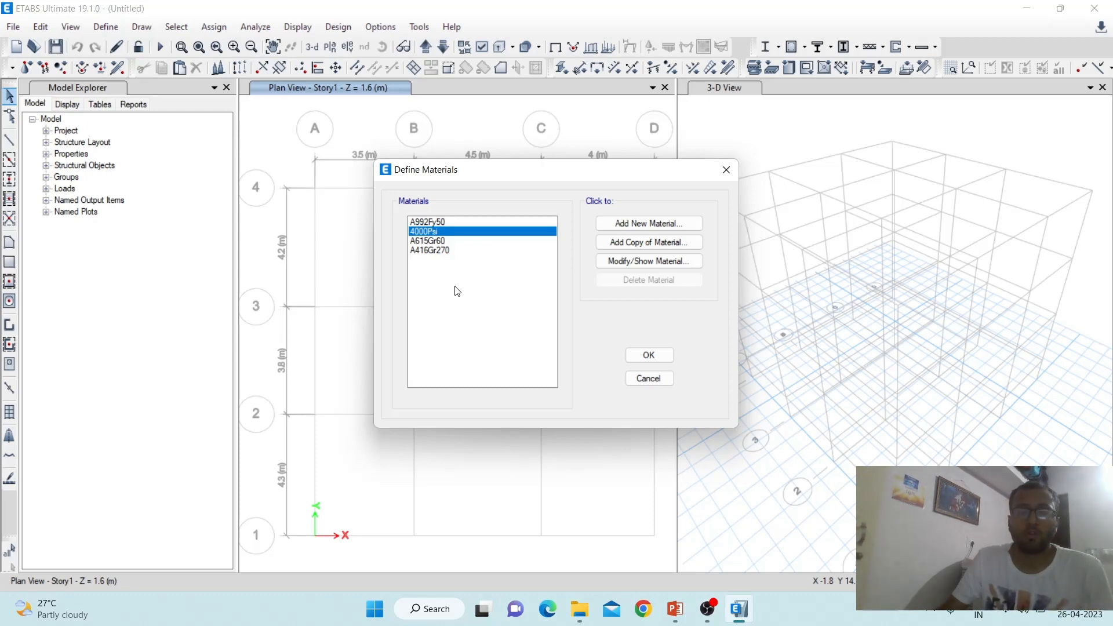
{"action": "left_click", "coordinate": [653, 224]}
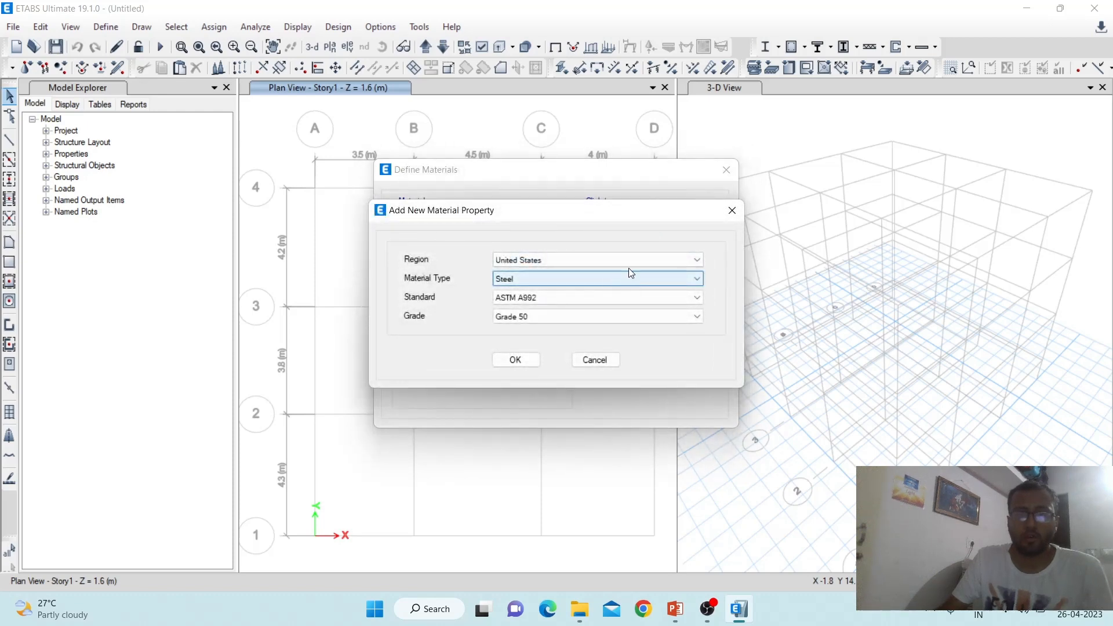
{"action": "left_click", "coordinate": [602, 260]}
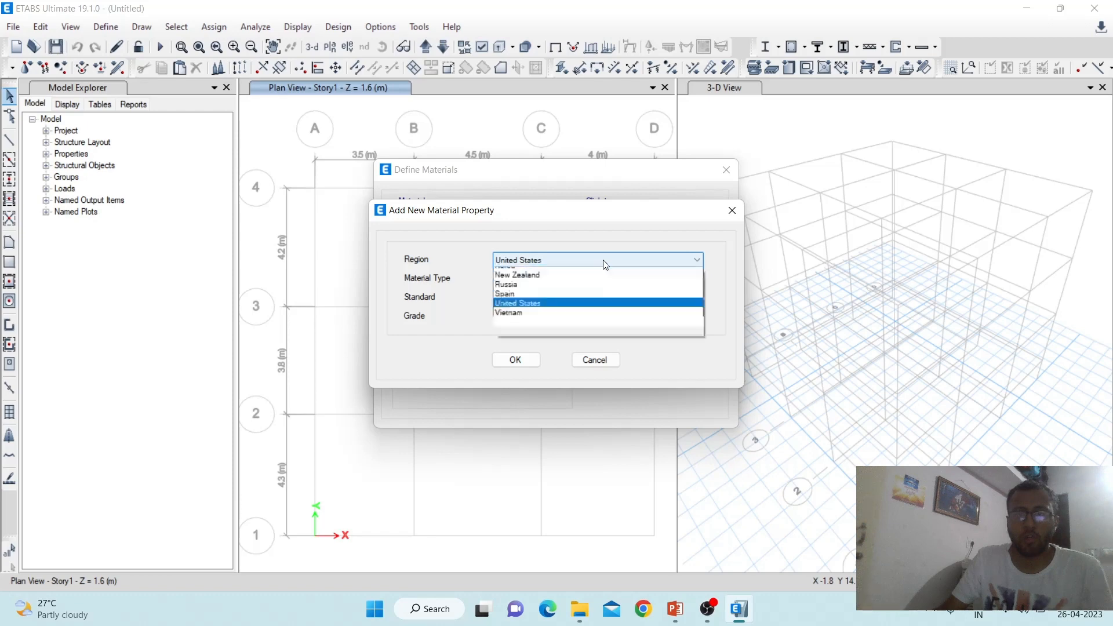
{"action": "left_click", "coordinate": [562, 291]}
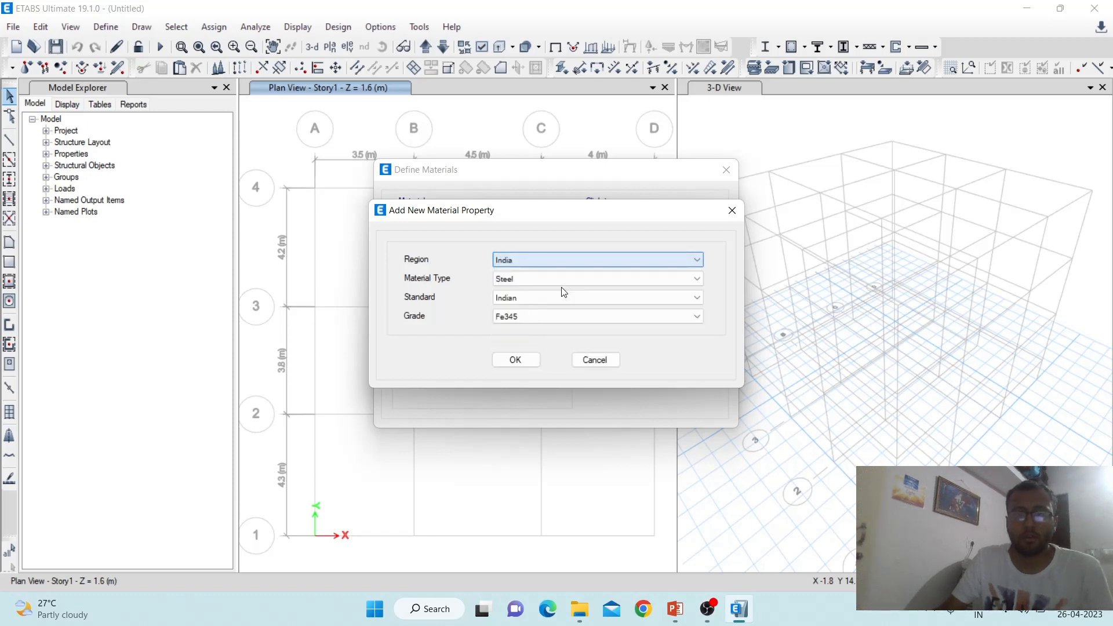
{"action": "left_click", "coordinate": [597, 274]}
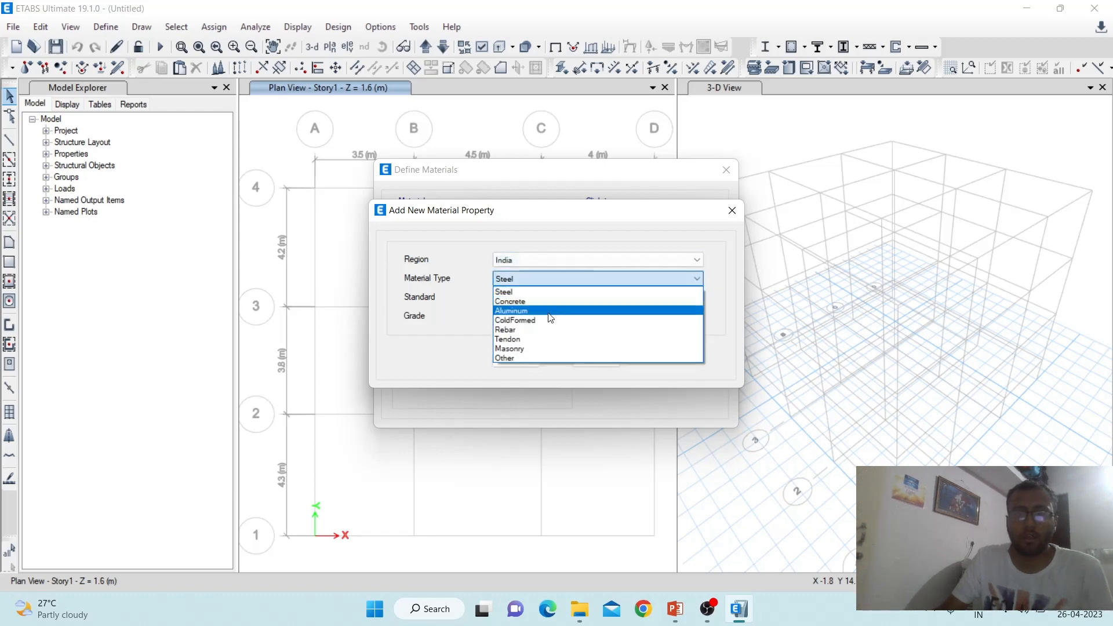
{"action": "left_click", "coordinate": [560, 301]}
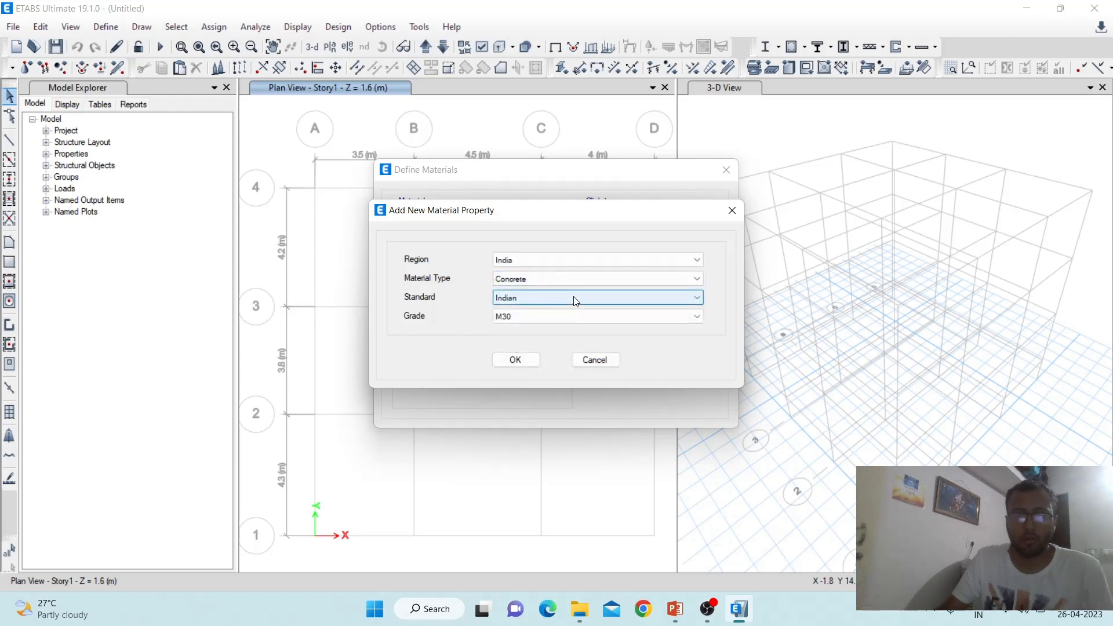
{"action": "left_click", "coordinate": [556, 316]}
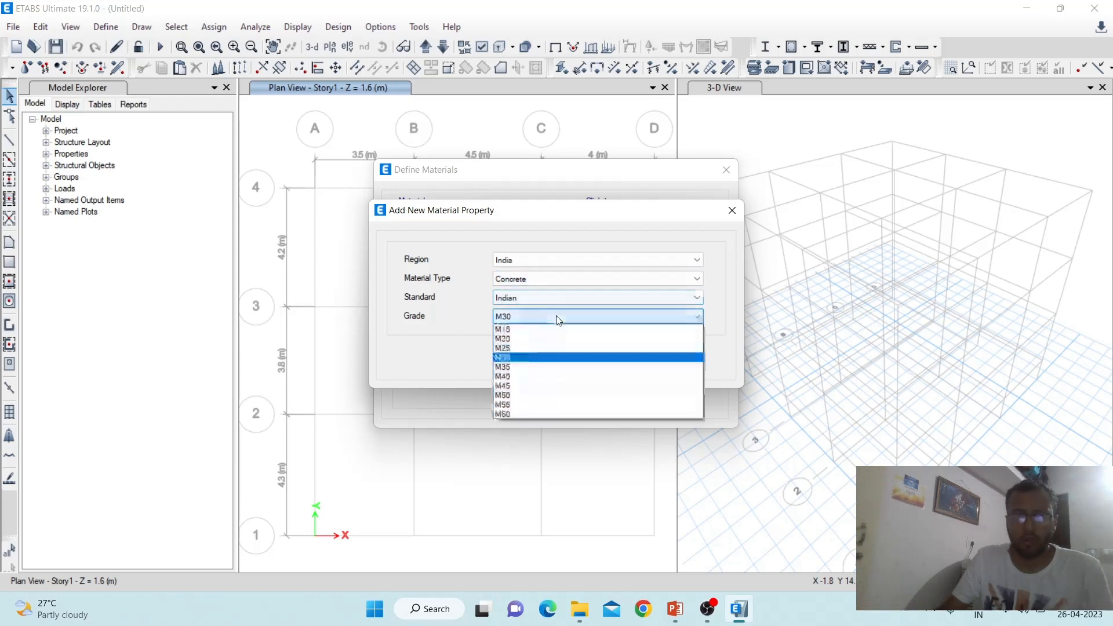
{"action": "left_click", "coordinate": [538, 348]}
{"action": "left_click", "coordinate": [516, 360]}
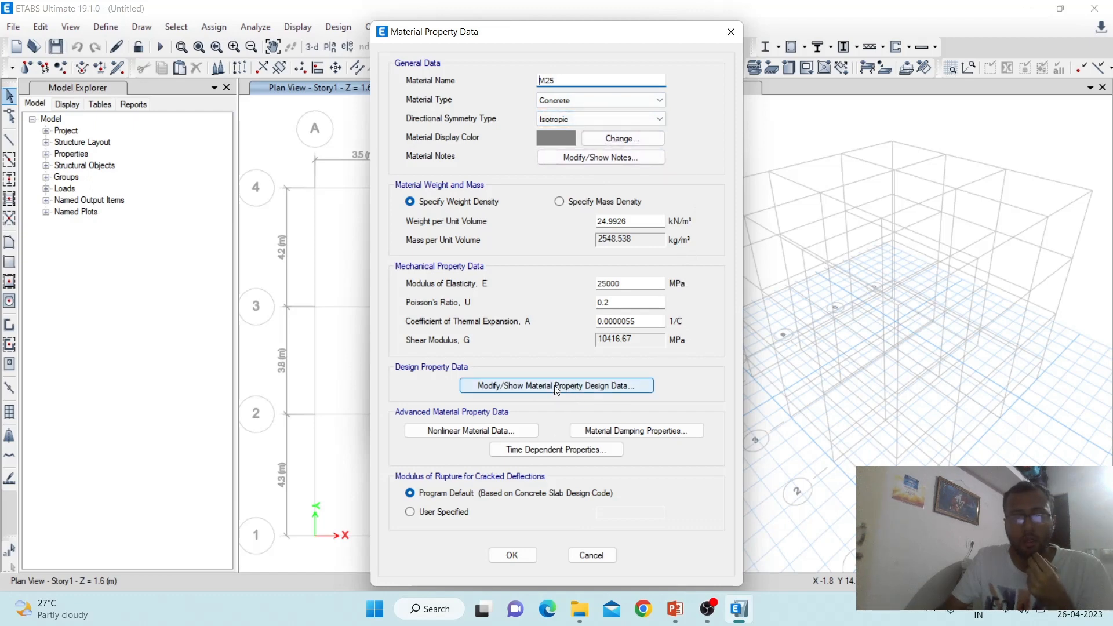
Check the design property data of the M25 concrete and accept the material definition
{"action": "left_click", "coordinate": [578, 387]}
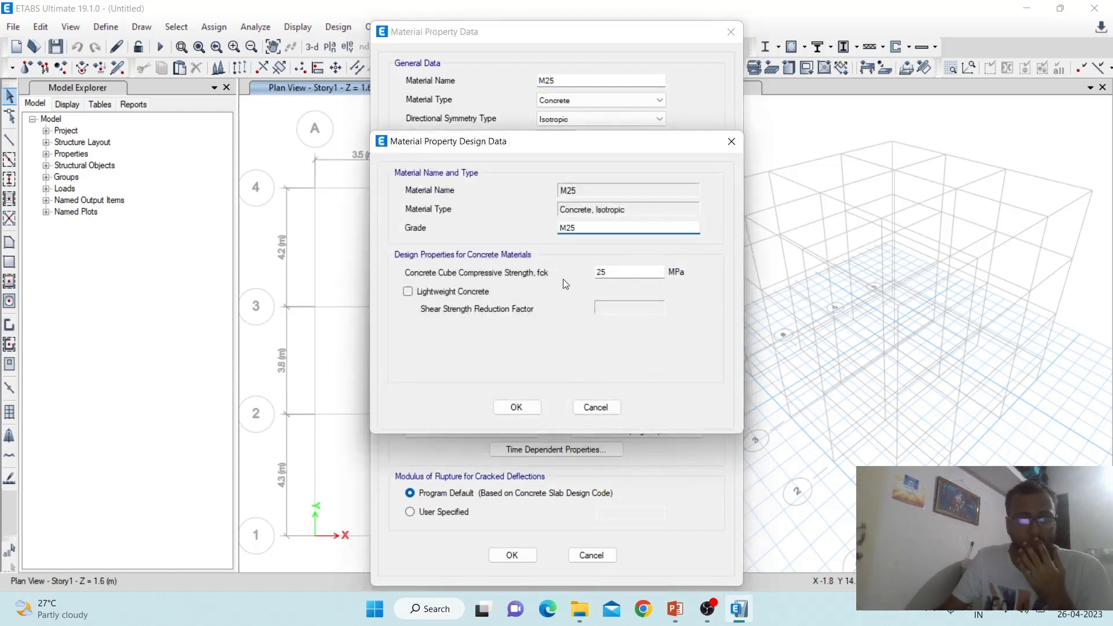
{"action": "left_click", "coordinate": [517, 408]}
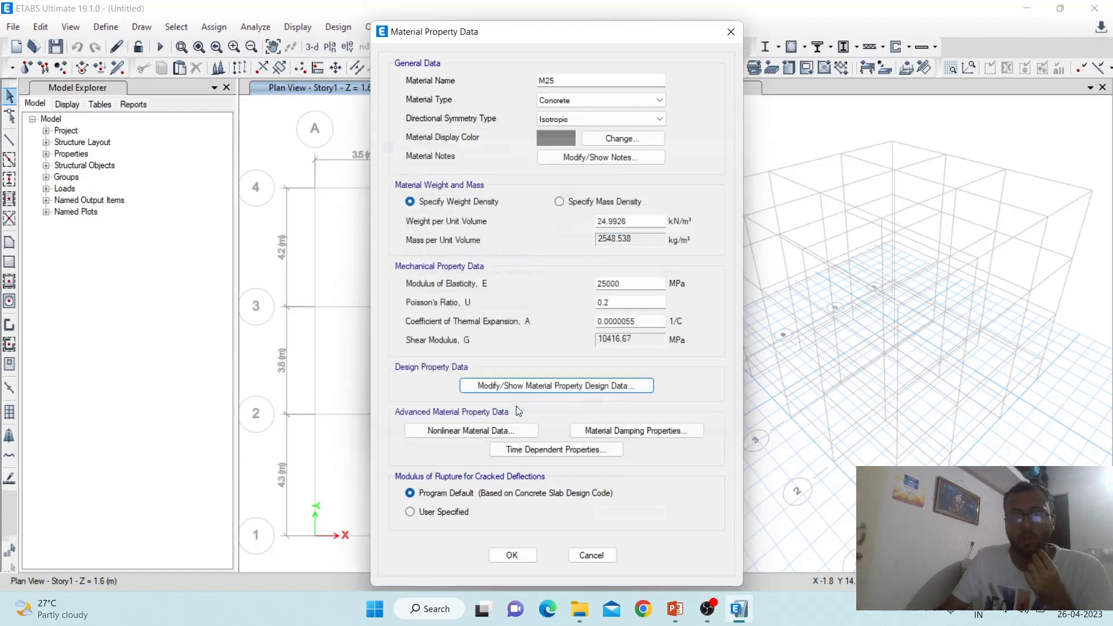
{"action": "left_click", "coordinate": [508, 558]}
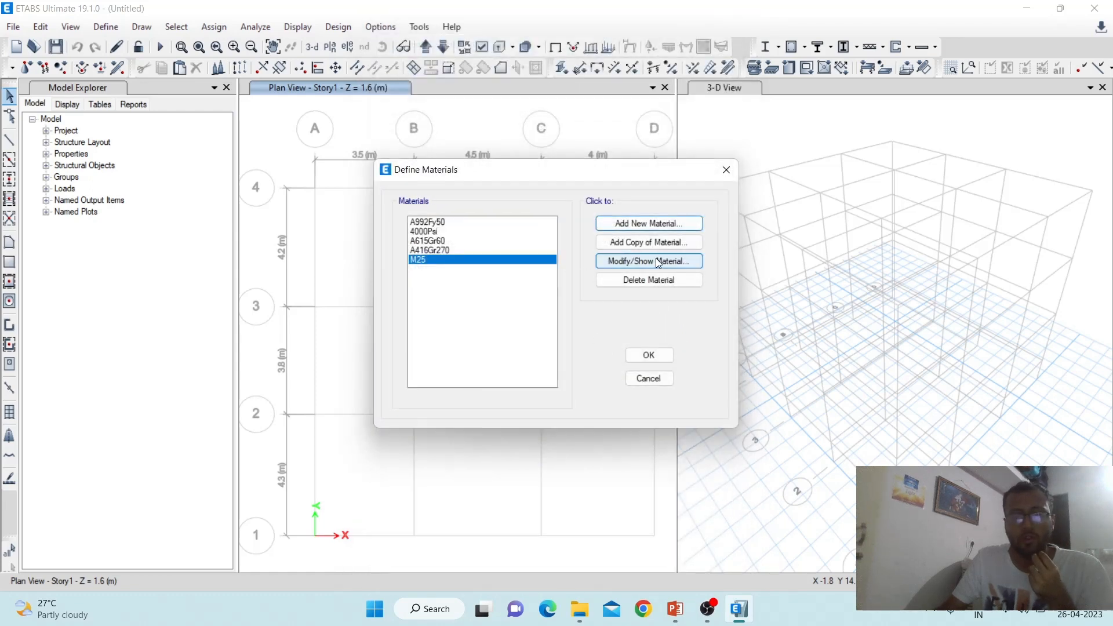
Add a new rebar material with region India, the Indian standard and HYSD Grade 550
{"action": "left_click", "coordinate": [645, 222]}
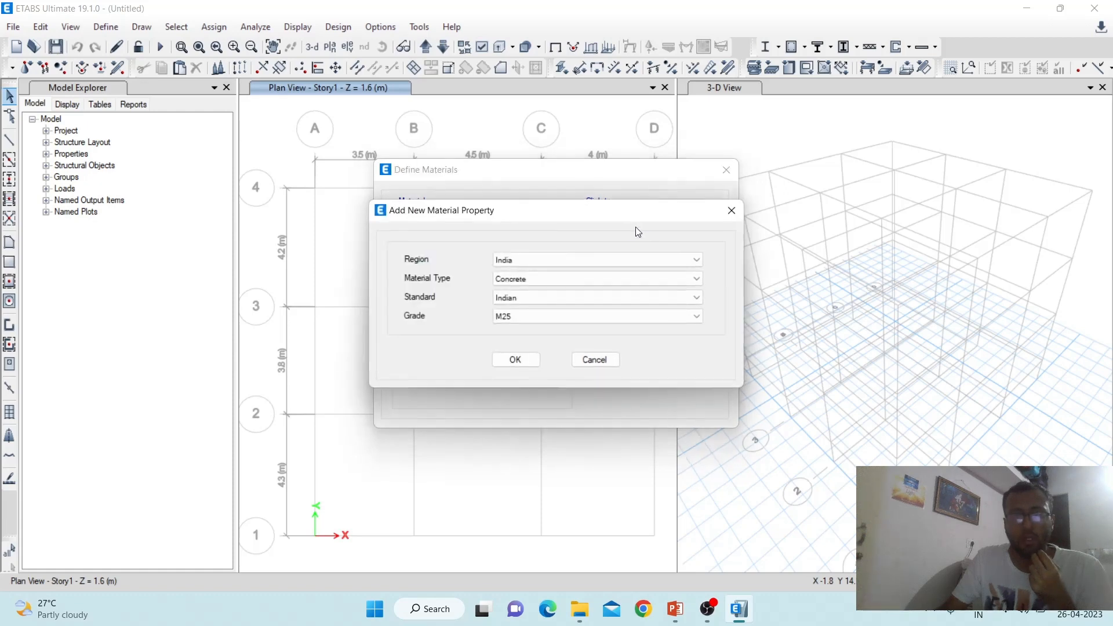
{"action": "left_click", "coordinate": [554, 280]}
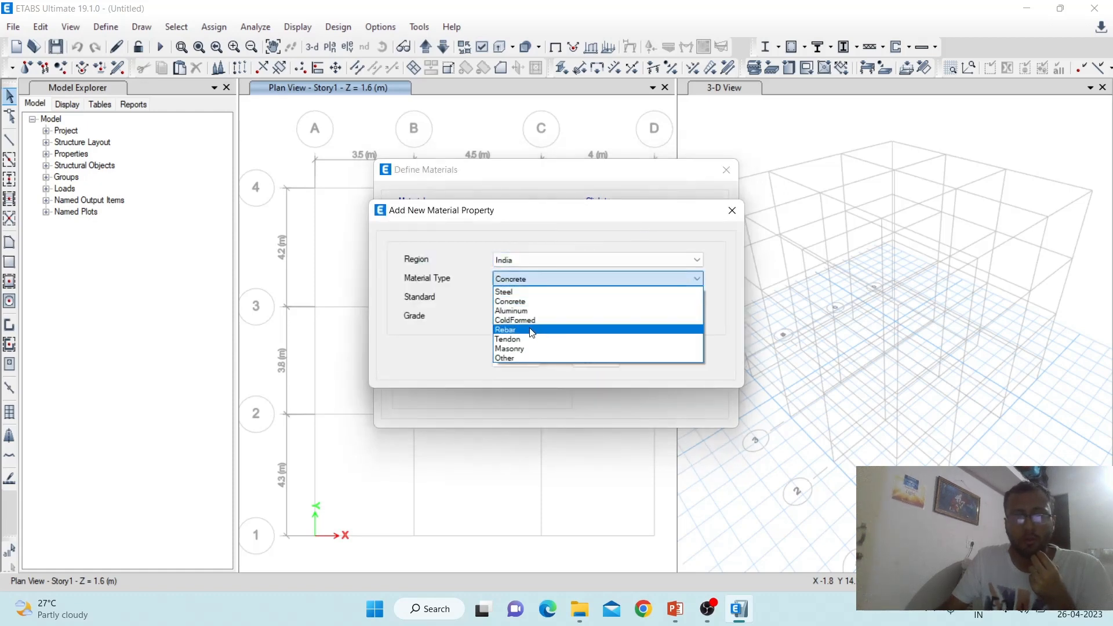
{"action": "left_click", "coordinate": [532, 332]}
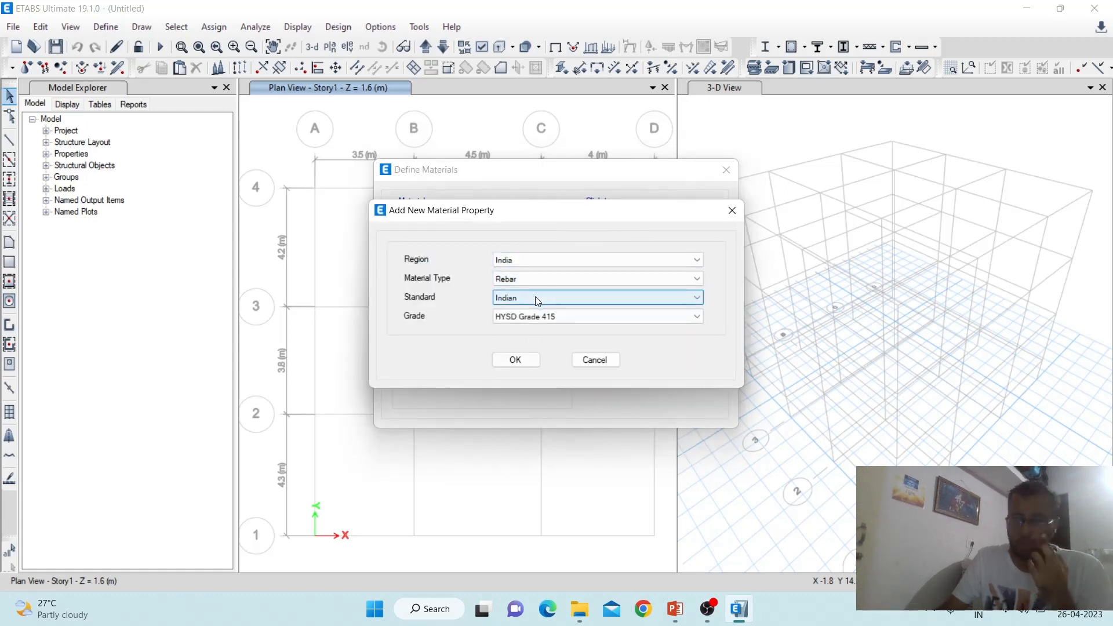
{"action": "left_click", "coordinate": [539, 316]}
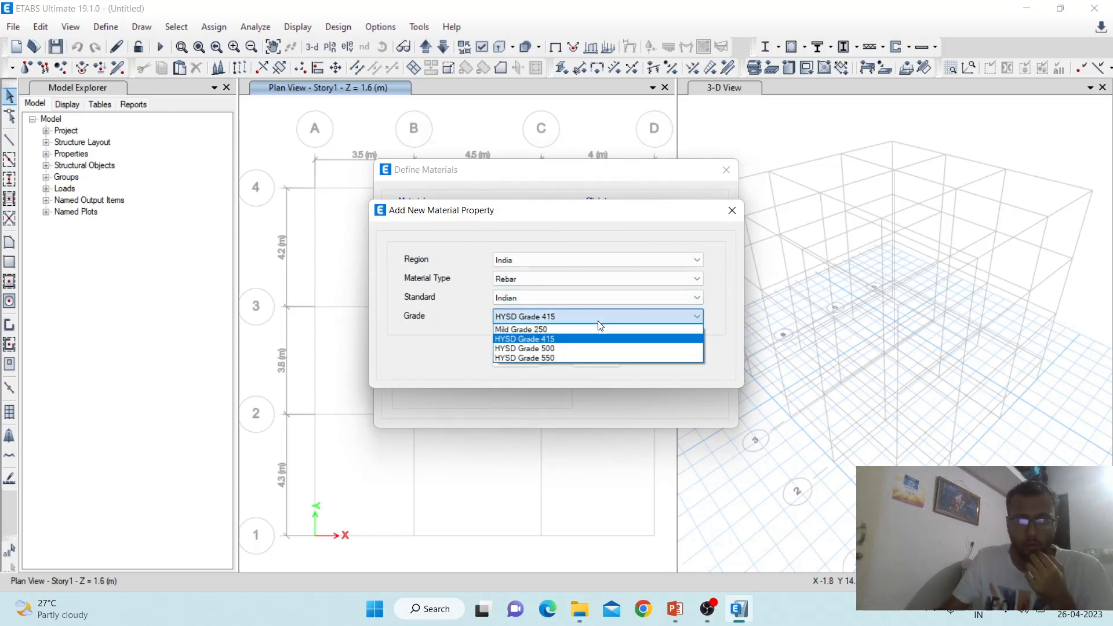
{"action": "left_click", "coordinate": [554, 360]}
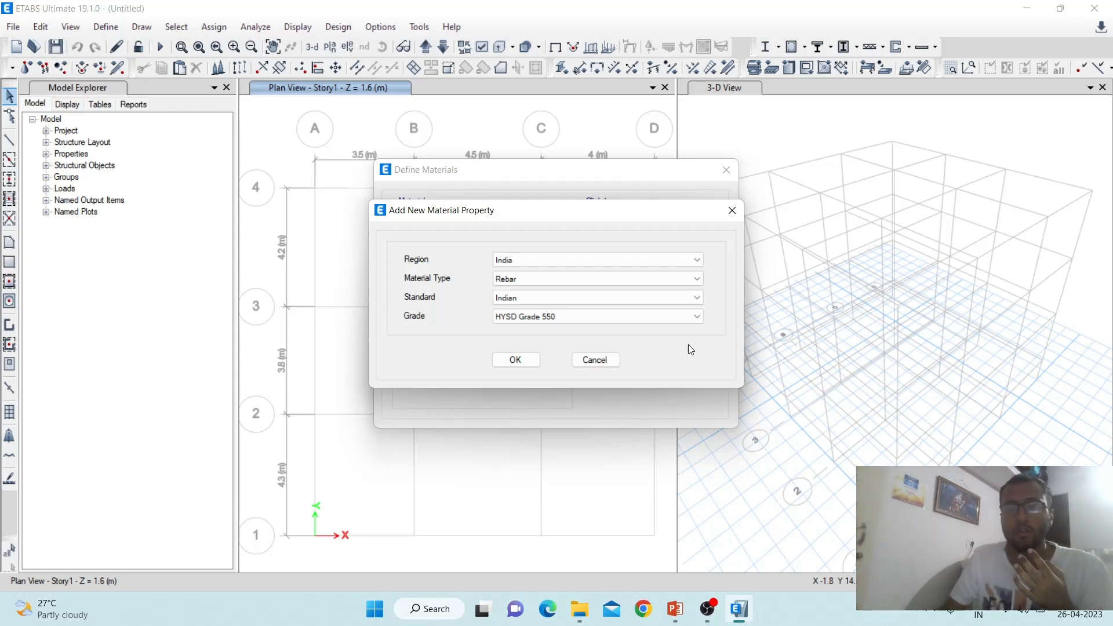
{"action": "left_click", "coordinate": [512, 358]}
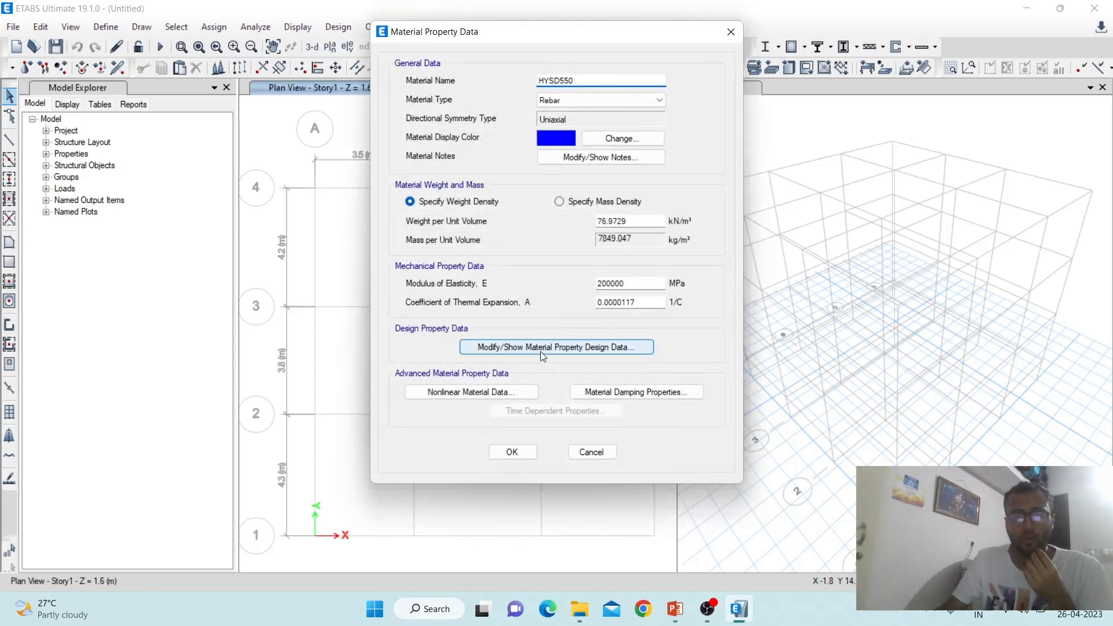
Check the yield and tensile strengths in the HYSD550 rebar's design data and accept the material definition
{"action": "left_click", "coordinate": [559, 346]}
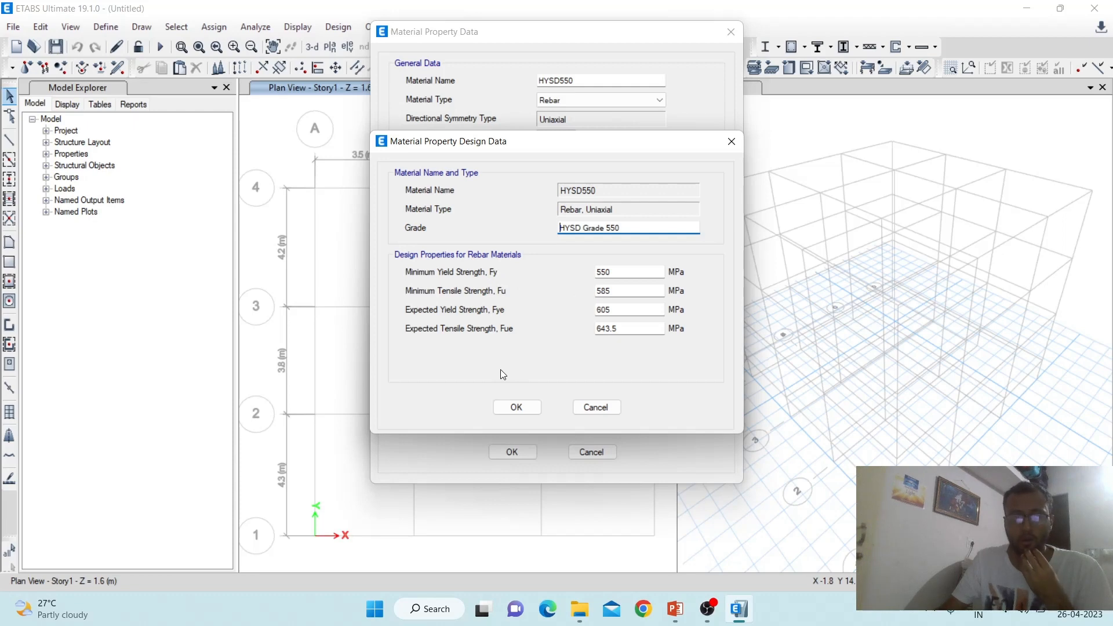
{"action": "left_click", "coordinate": [515, 405]}
{"action": "left_click", "coordinate": [513, 448]}
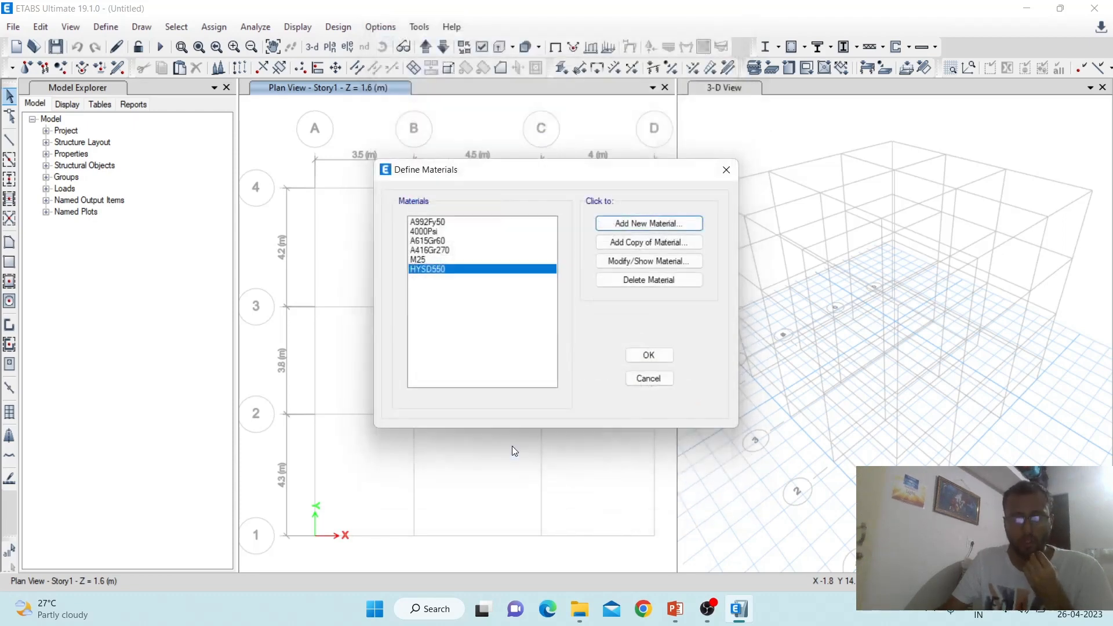
{"action": "left_click", "coordinate": [418, 255]}
{"action": "left_click", "coordinate": [421, 260]}
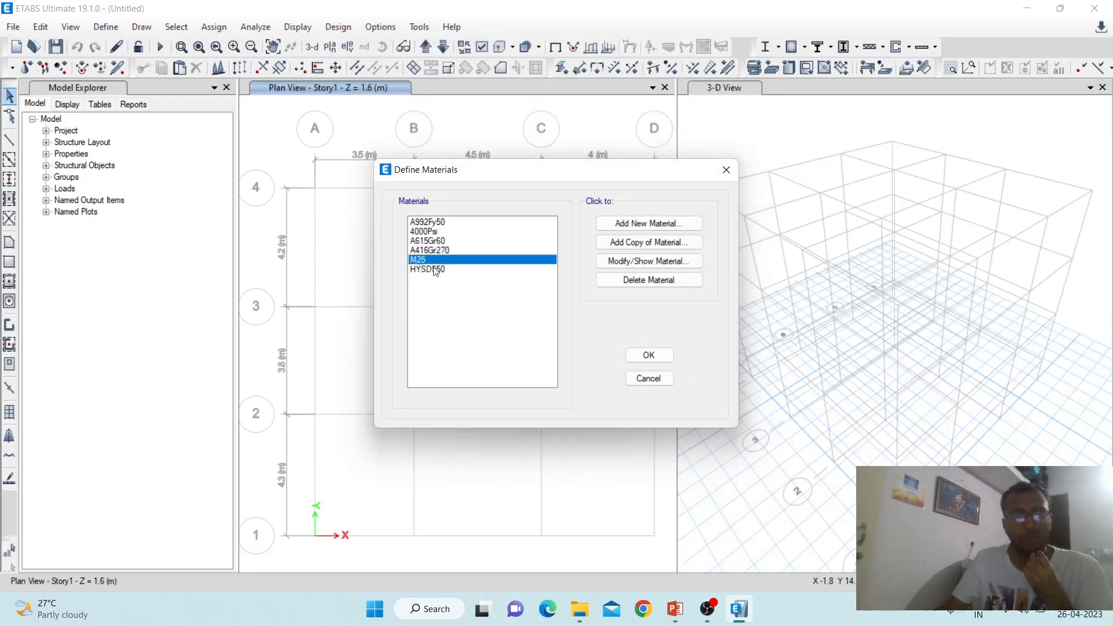
{"action": "left_click", "coordinate": [435, 270]}
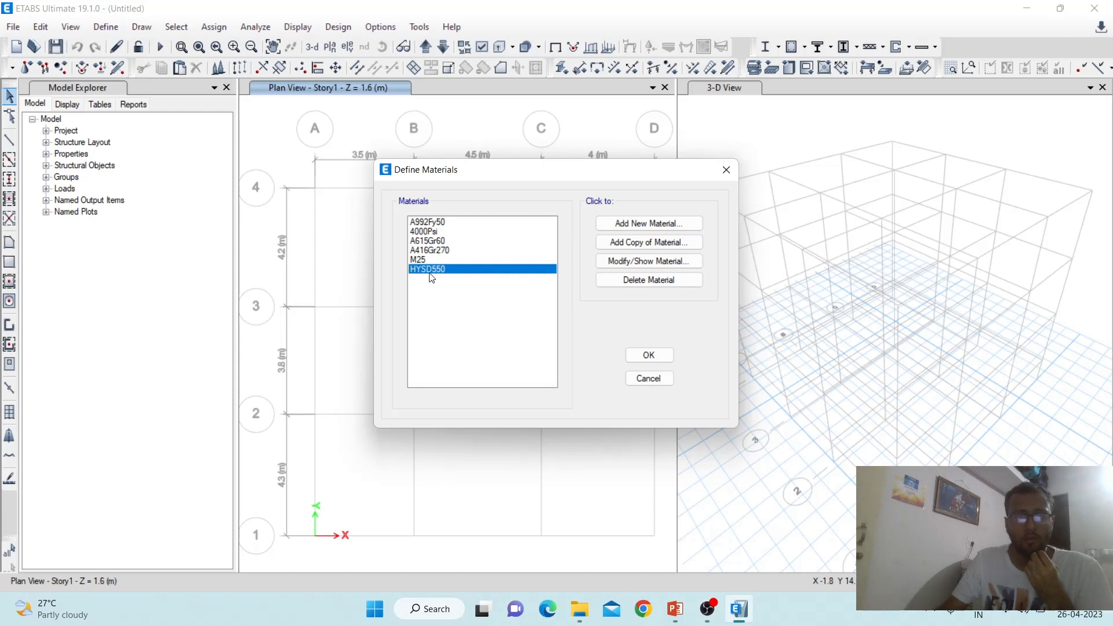
{"action": "left_click", "coordinate": [421, 260]}
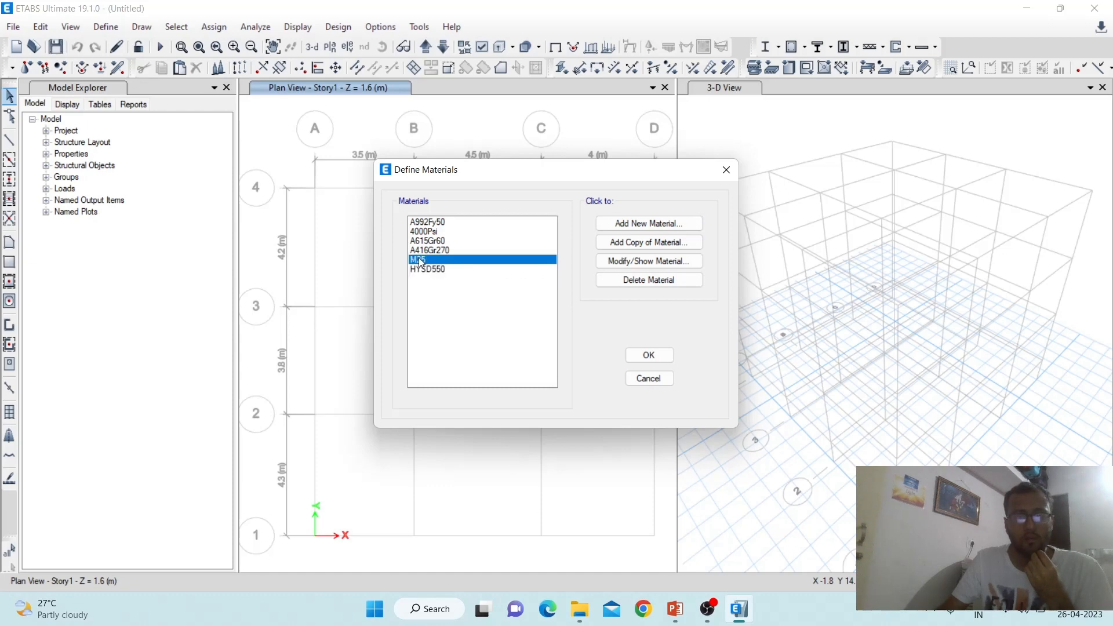
Review the M25 concrete's material property data and accept the defined materials list
{"action": "left_click", "coordinate": [636, 262]}
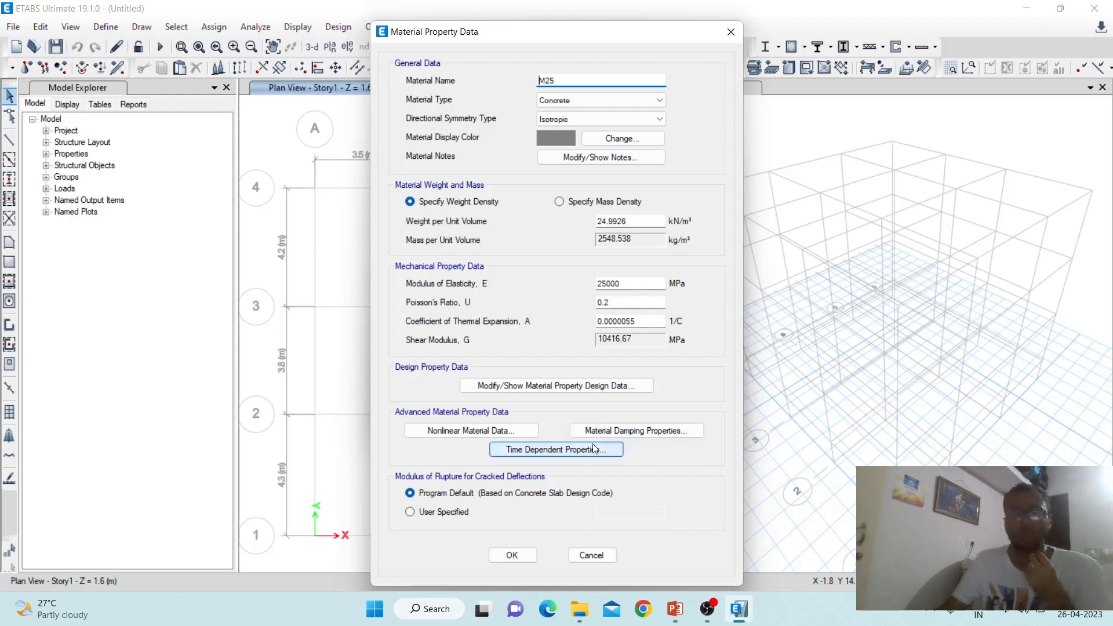
{"action": "left_click", "coordinate": [511, 555]}
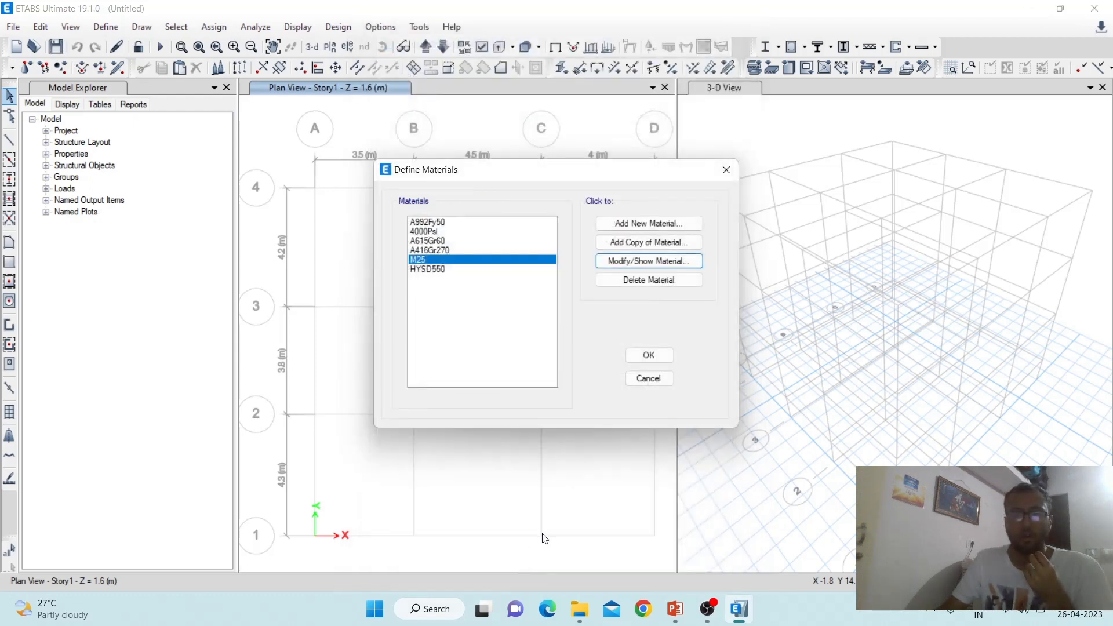
{"action": "left_click", "coordinate": [646, 352]}
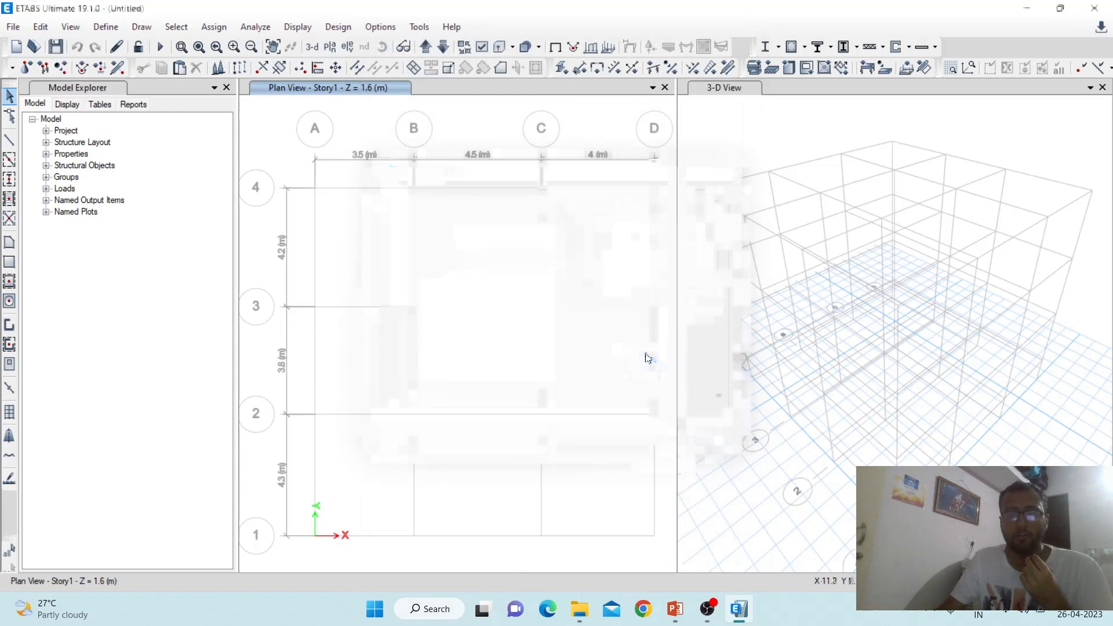
Start a new rectangular concrete frame section and name it COLUMN 300X300
{"action": "left_click", "coordinate": [115, 26]}
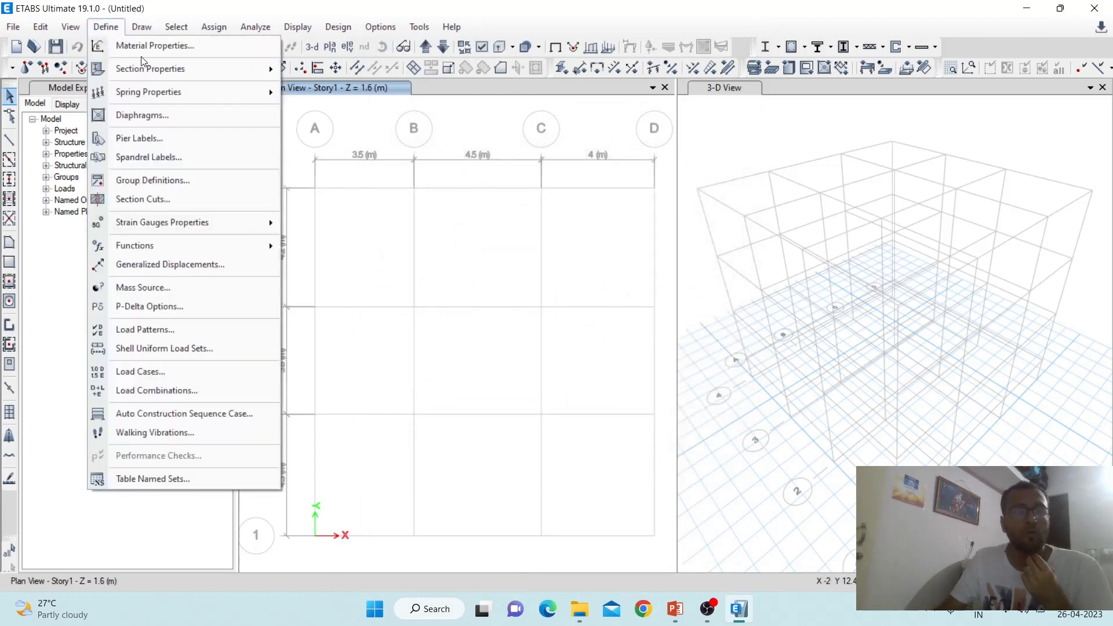
{"action": "mouse_move", "coordinate": [141, 61]}
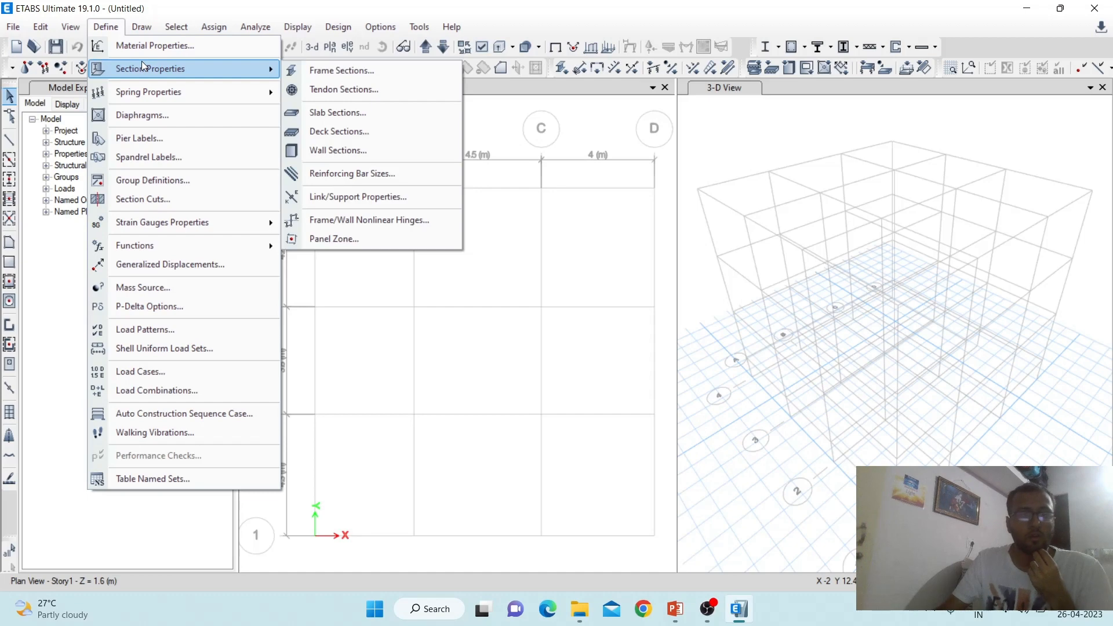
{"action": "left_click", "coordinate": [374, 72]}
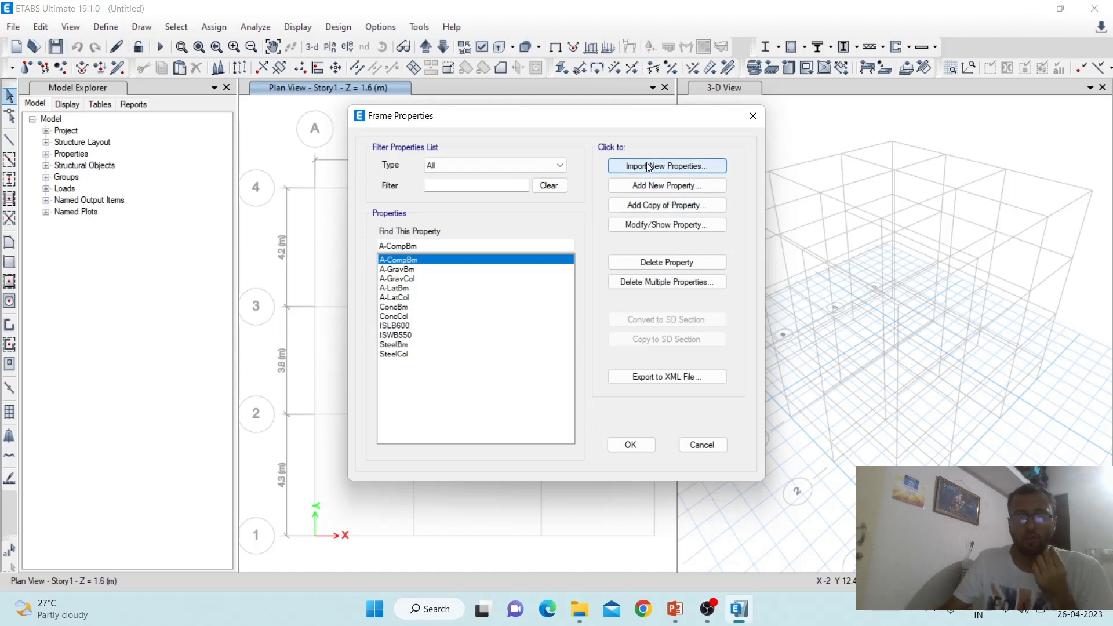
{"action": "left_click", "coordinate": [669, 185]}
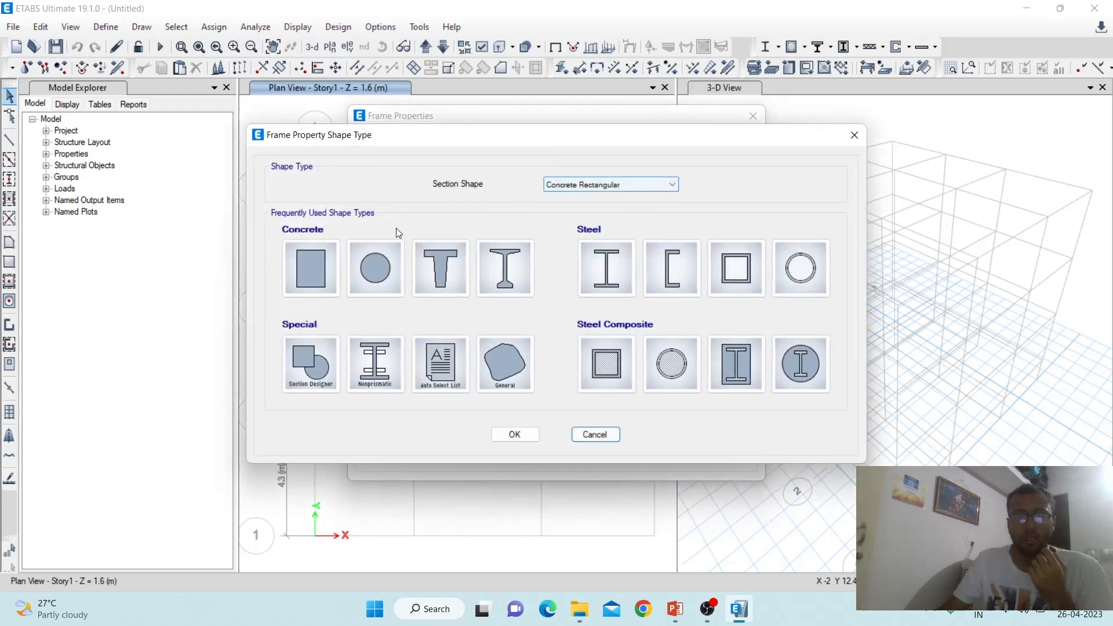
{"action": "left_click", "coordinate": [302, 255]}
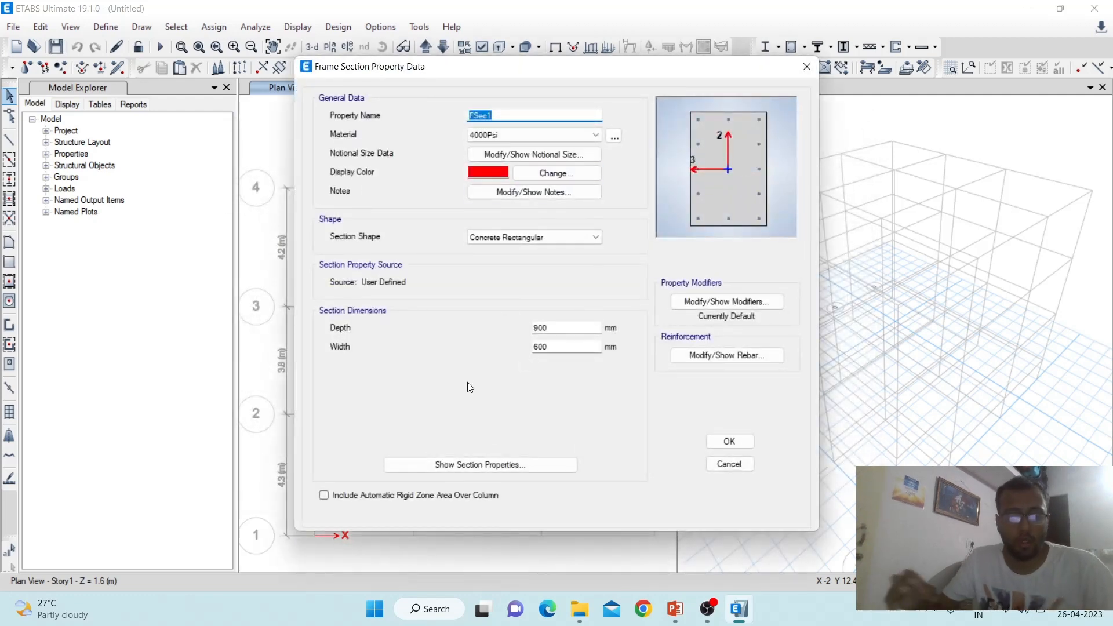
{"action": "type", "text": "BE"}
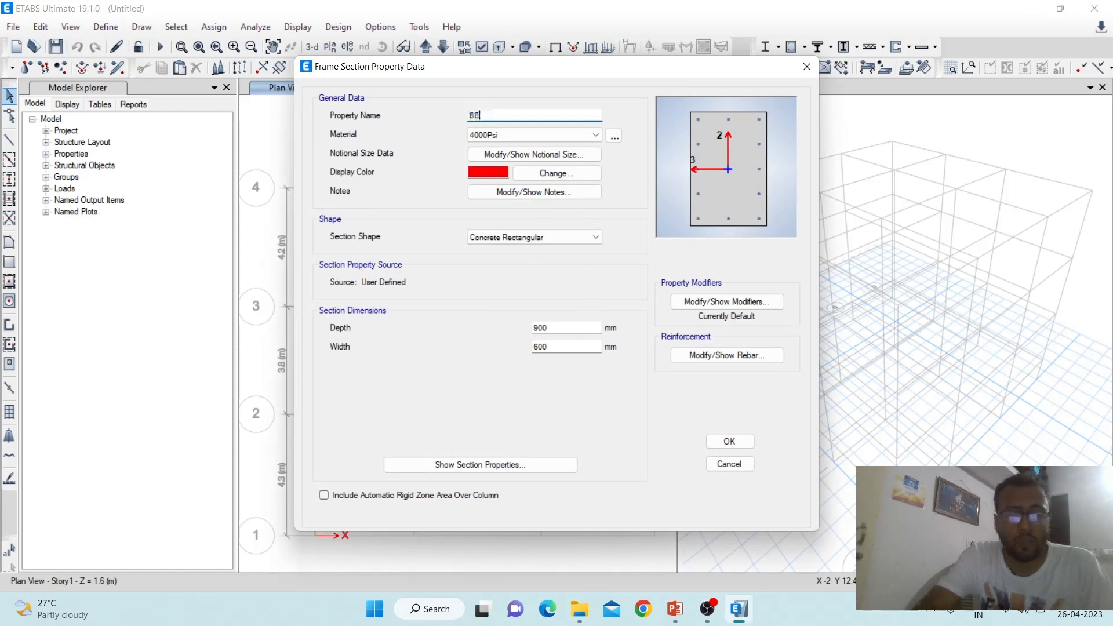
{"action": "type", "text": "AM"}
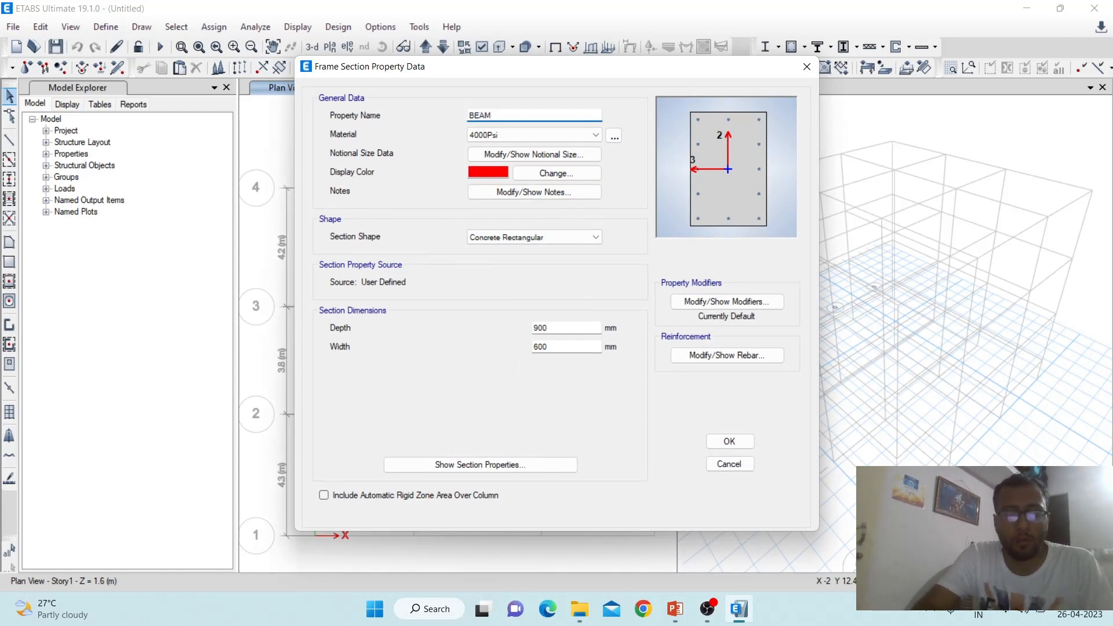
{"action": "type", "text": " 300x300"}
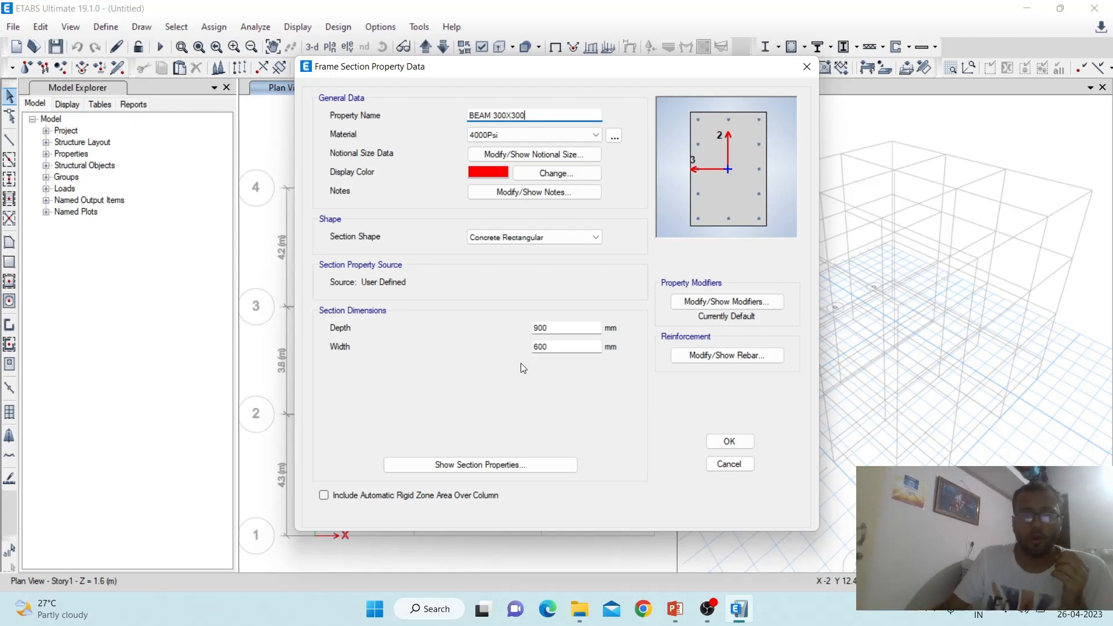
{"action": "left_click_drag", "start_coordinate": [493, 115], "coordinate": [464, 116]}
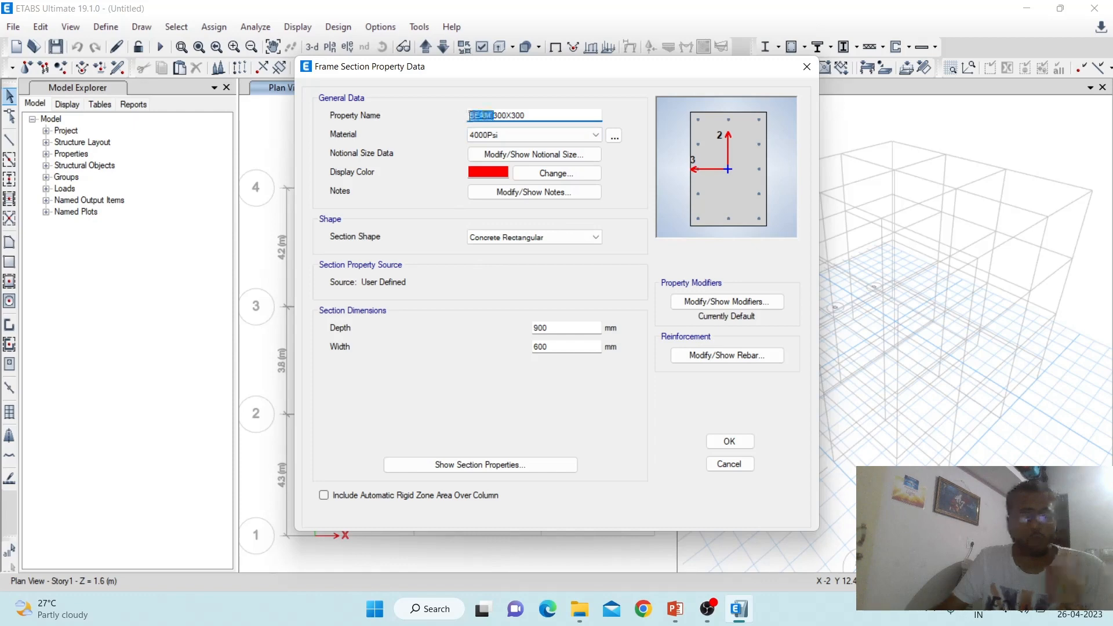
{"action": "type", "text": "COLUMN"}
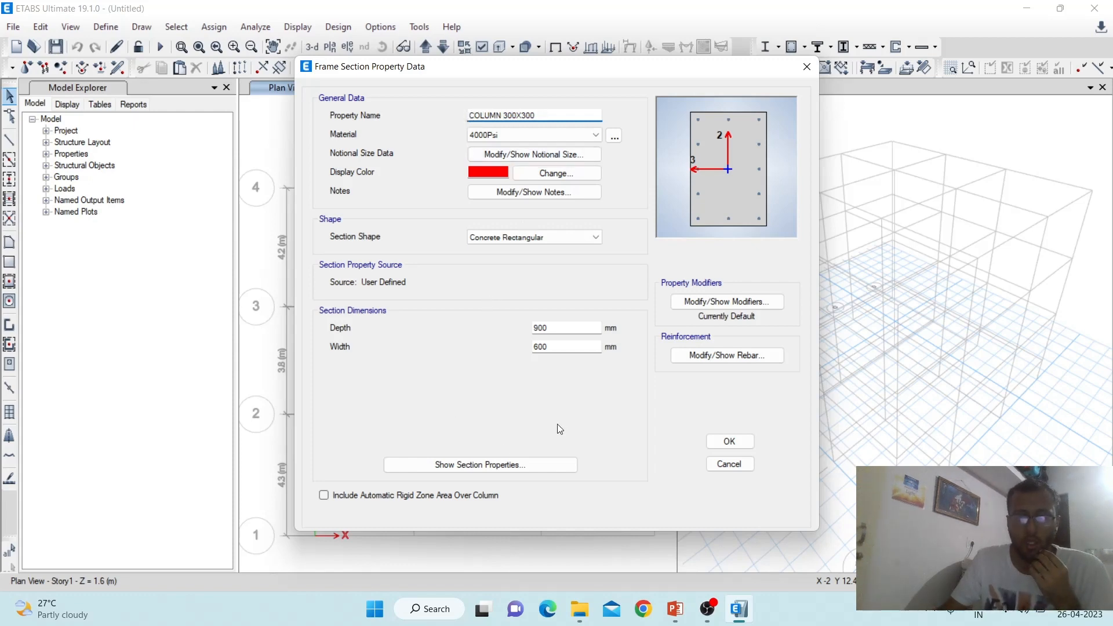
Set the column section's depth and width to 300 mm each
{"action": "double_click", "coordinate": [560, 325]}
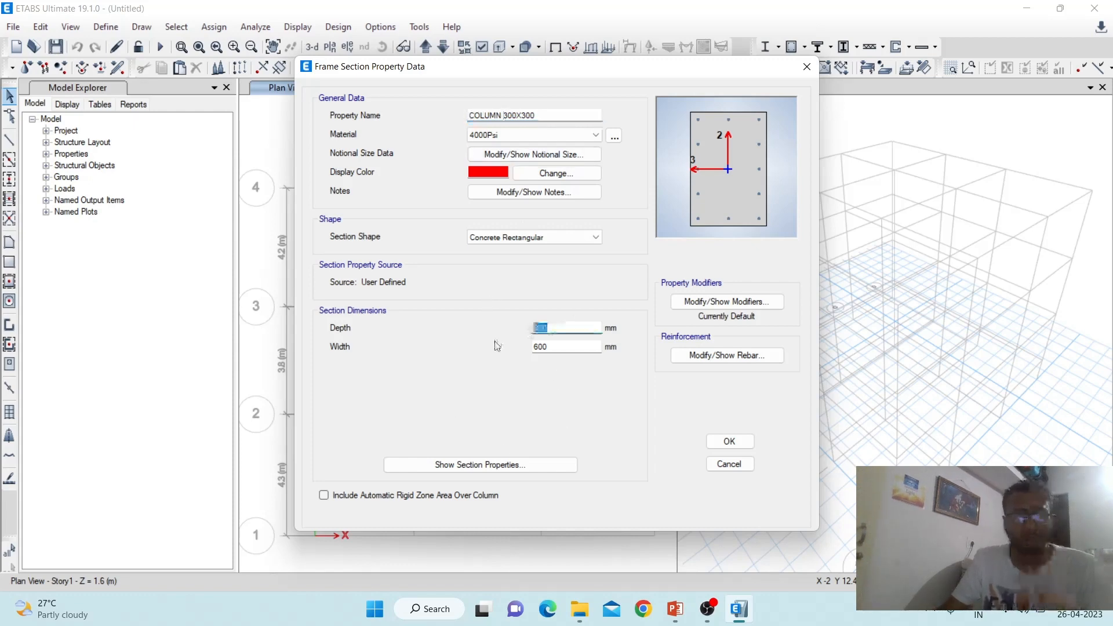
{"action": "type", "text": "300"}
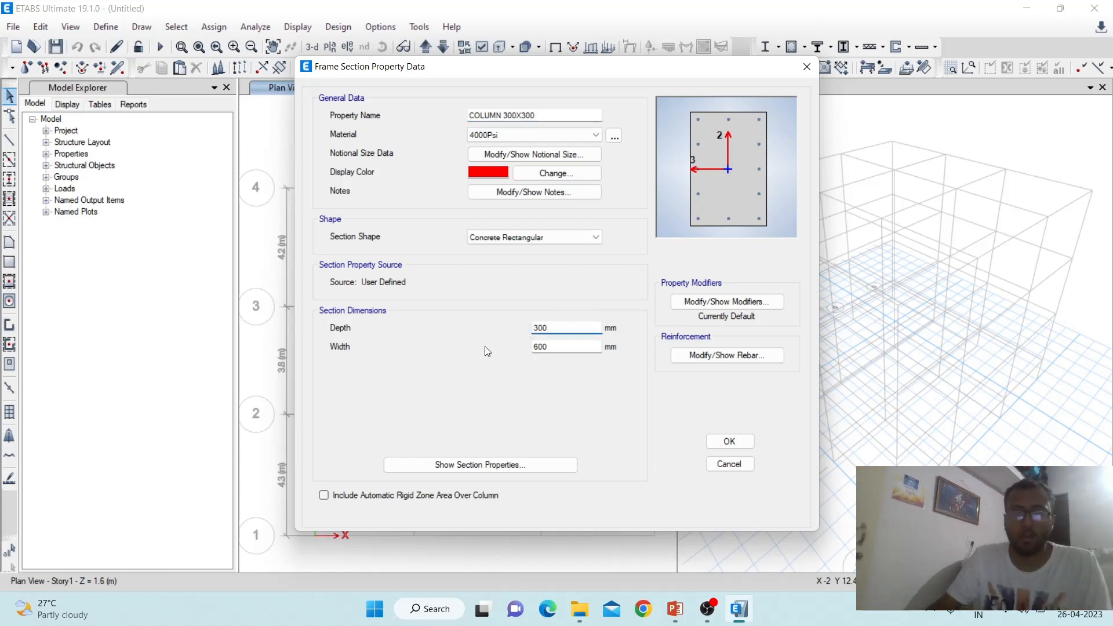
{"action": "double_click", "coordinate": [554, 347]}
{"action": "type", "text": "3"}
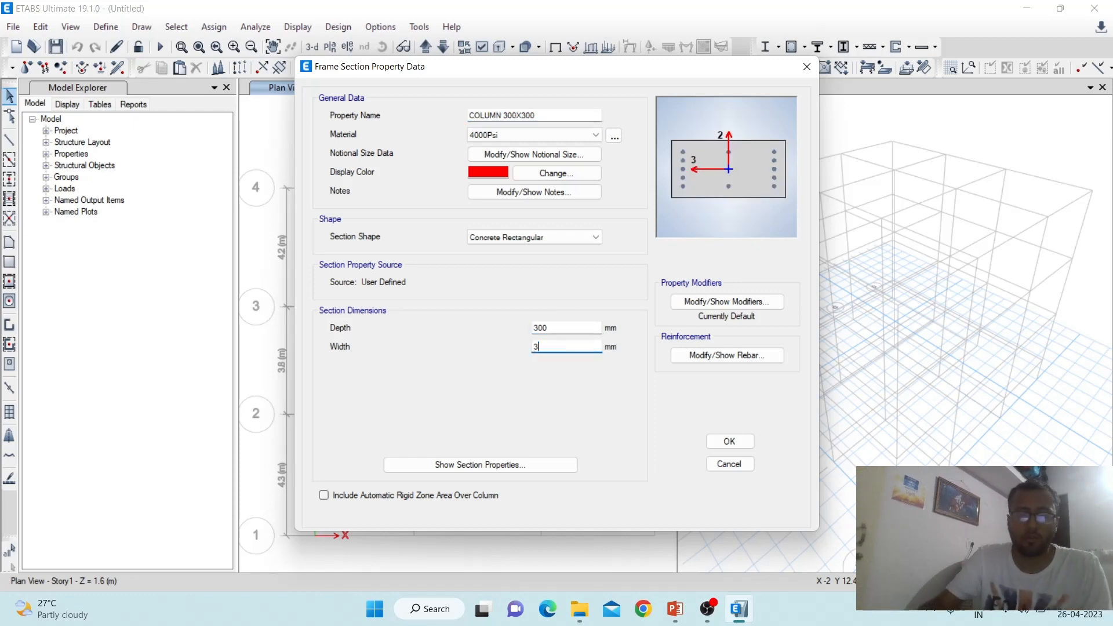
{"action": "type", "text": "00"}
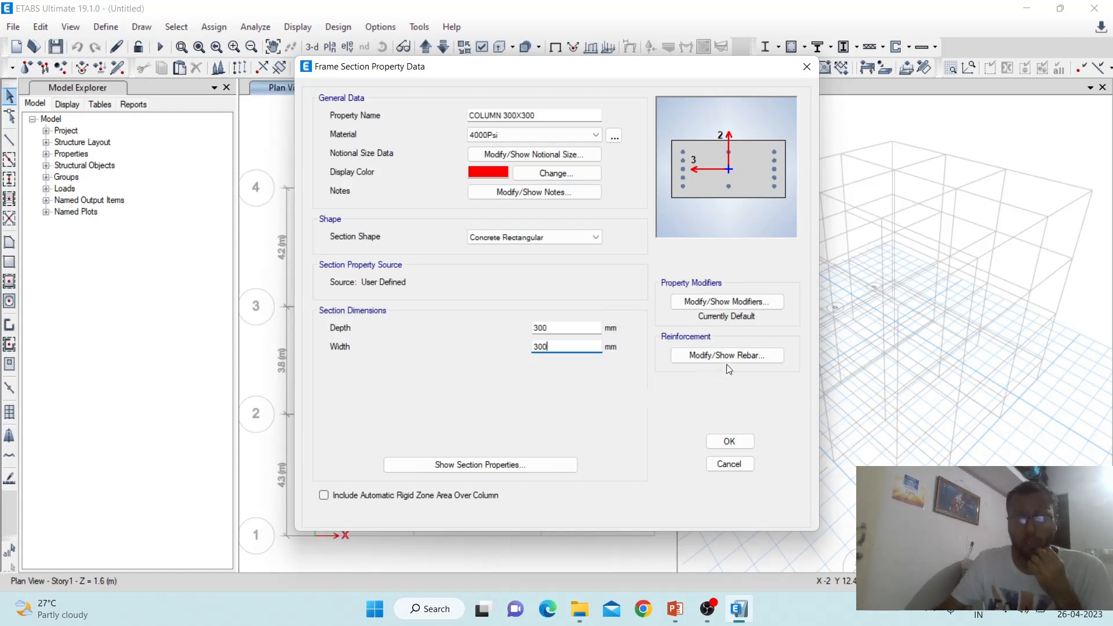
Assign HYSD550 rebar to the column's longitudinal bars and confinement ties, and accept the section definition
{"action": "left_click", "coordinate": [740, 357]}
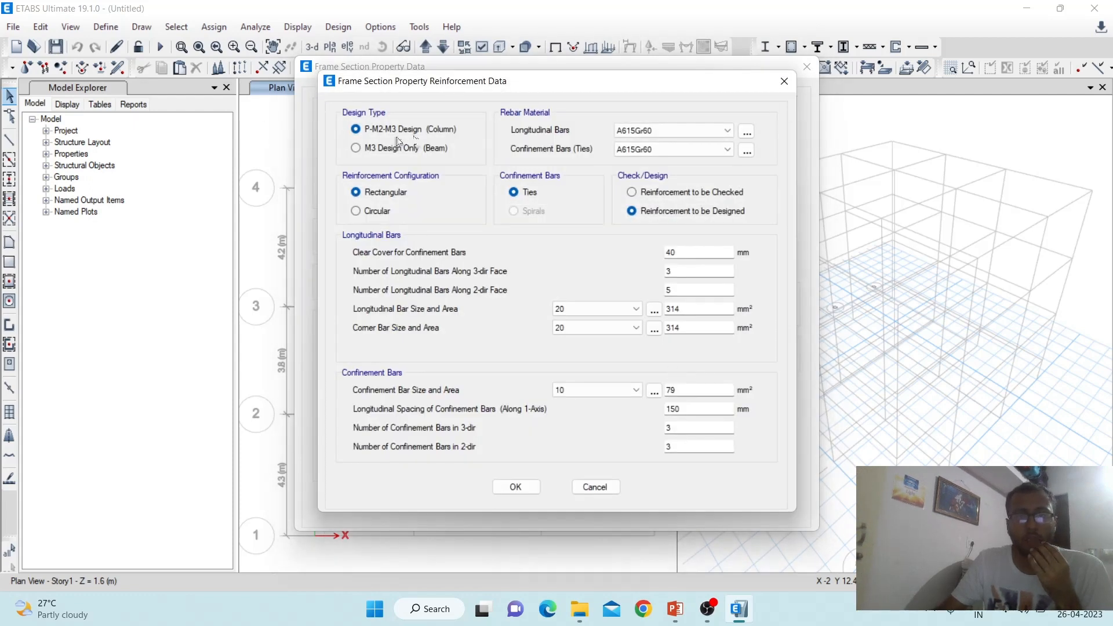
{"action": "left_click", "coordinate": [690, 136]}
{"action": "left_click", "coordinate": [656, 152]}
{"action": "left_click", "coordinate": [672, 152]}
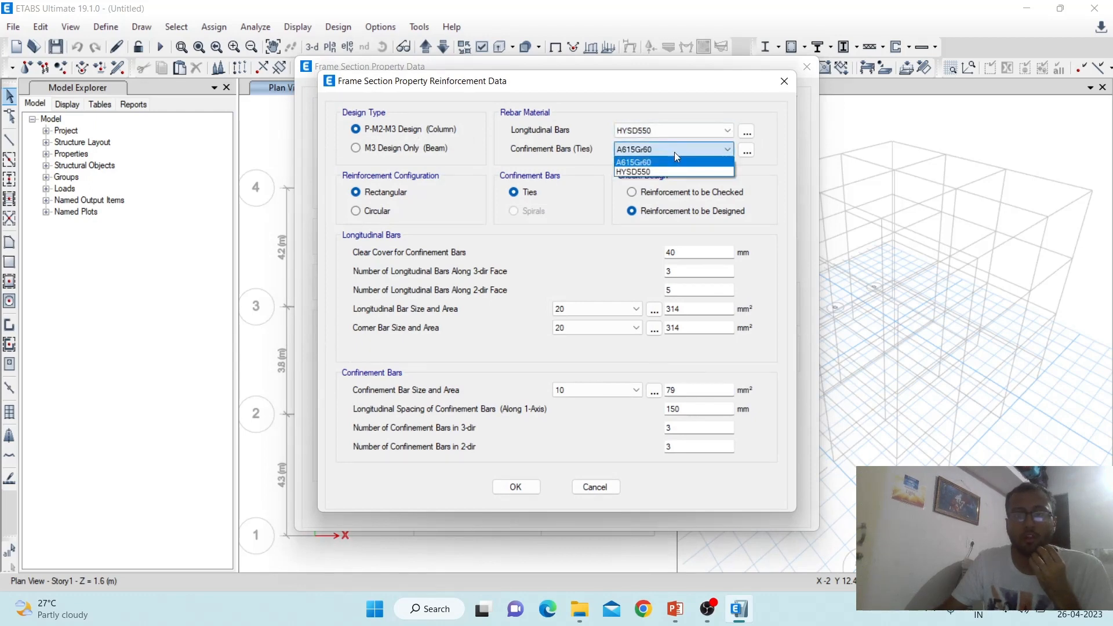
{"action": "left_click", "coordinate": [658, 171]}
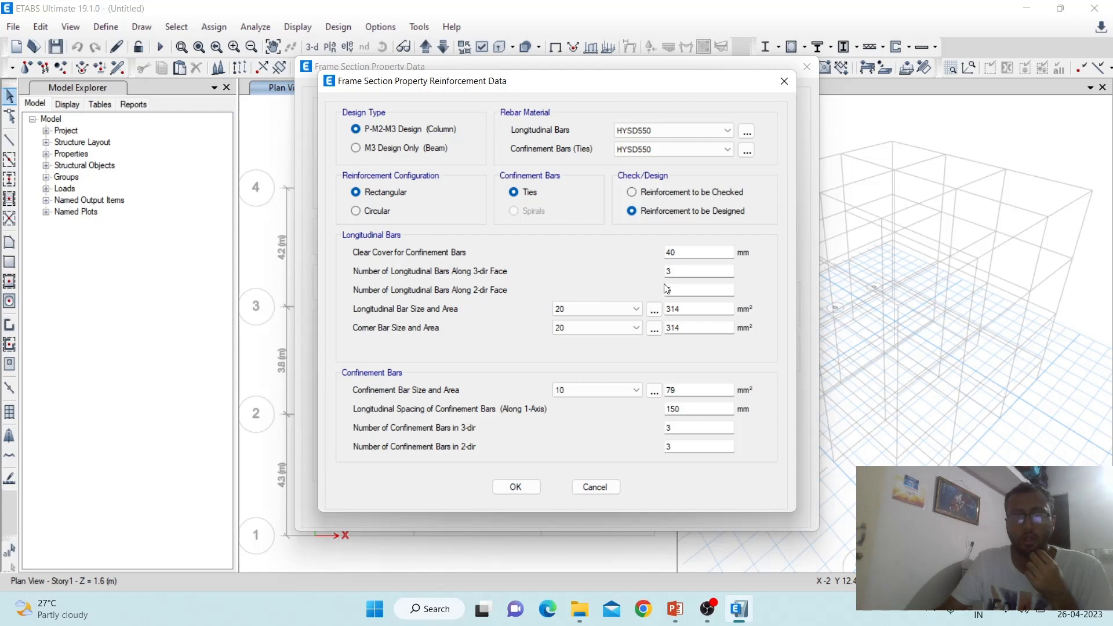
{"action": "left_click", "coordinate": [516, 486]}
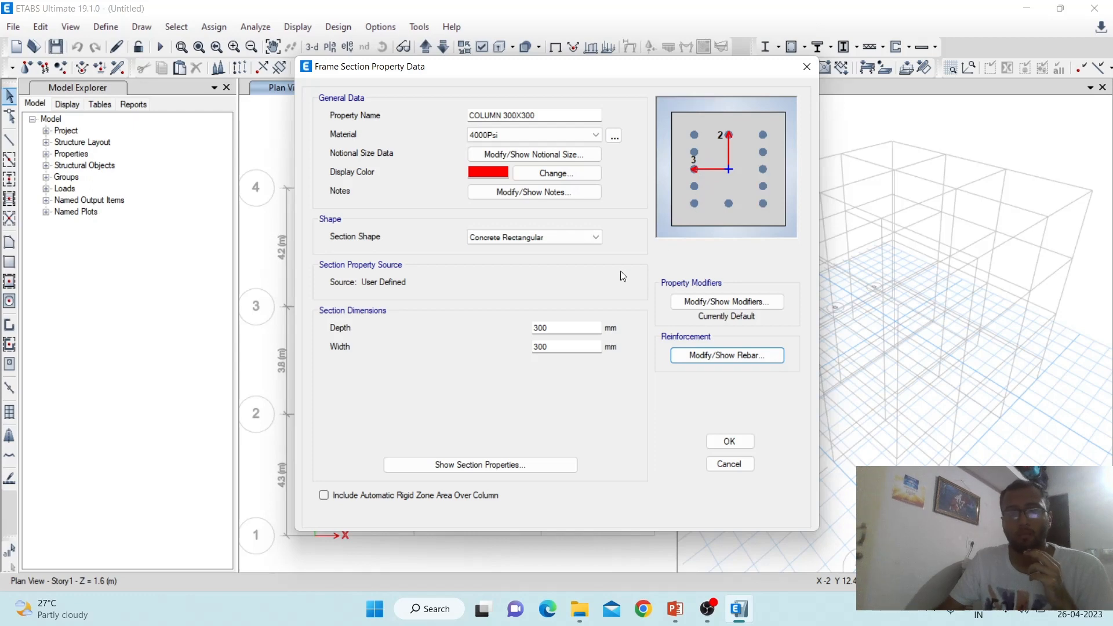
{"action": "left_click", "coordinate": [739, 441]}
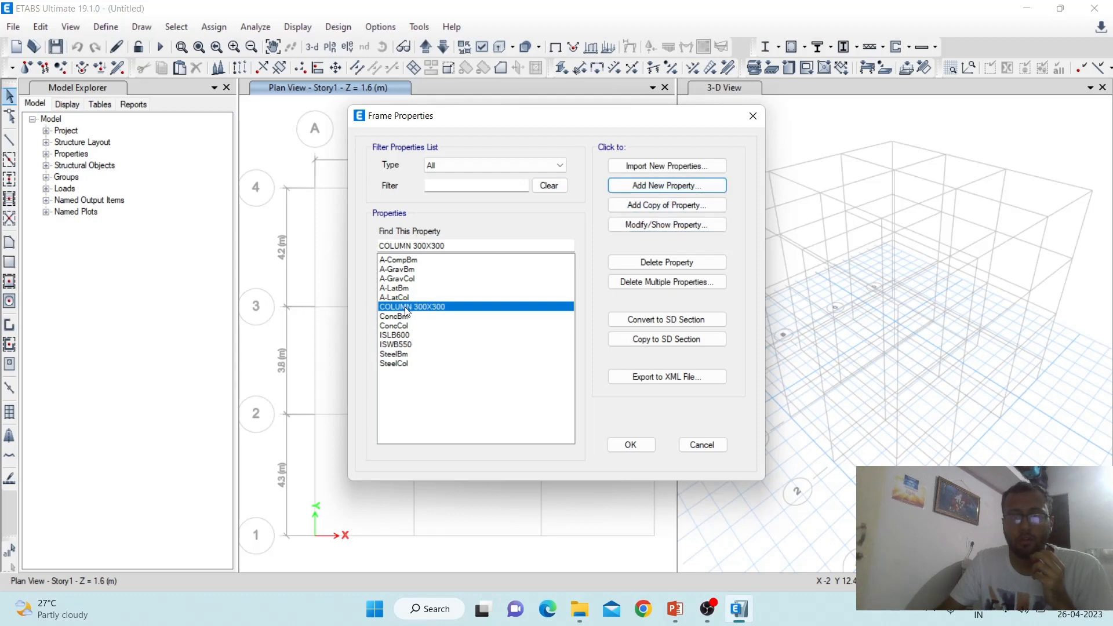
Change the material of the COLUMN 300X300 section to M25
{"action": "left_click", "coordinate": [659, 225]}
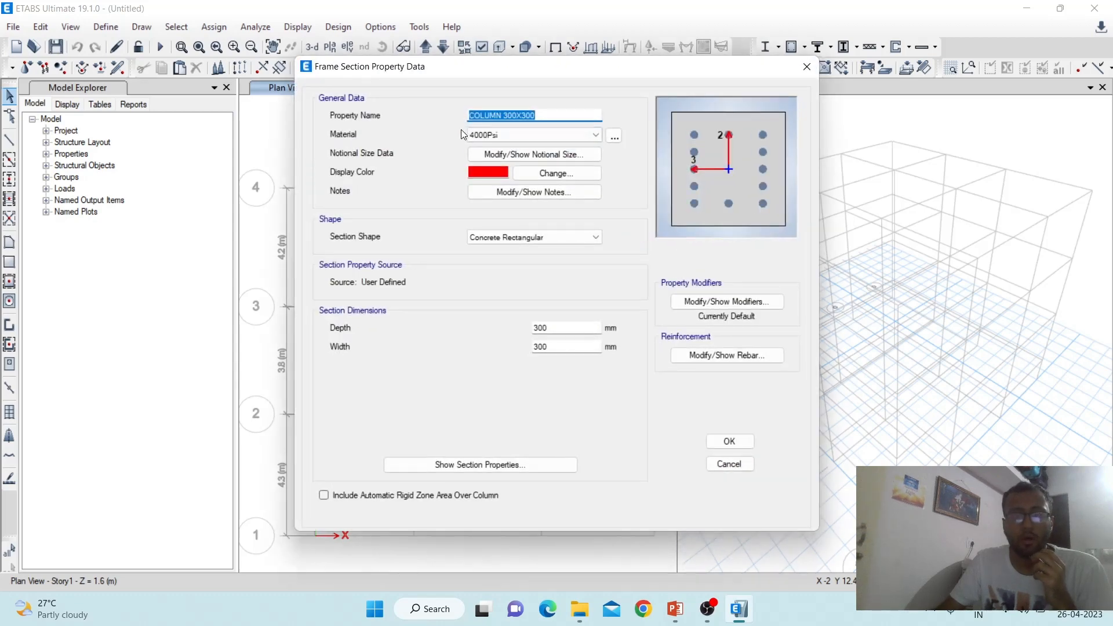
{"action": "left_click", "coordinate": [537, 133]}
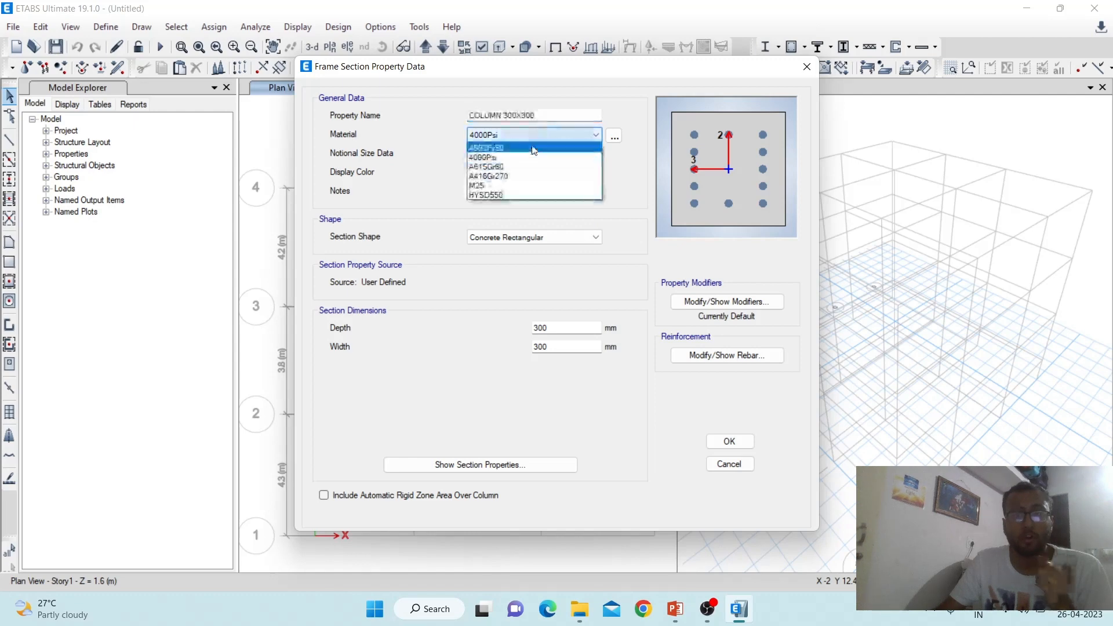
{"action": "left_click", "coordinate": [510, 185]}
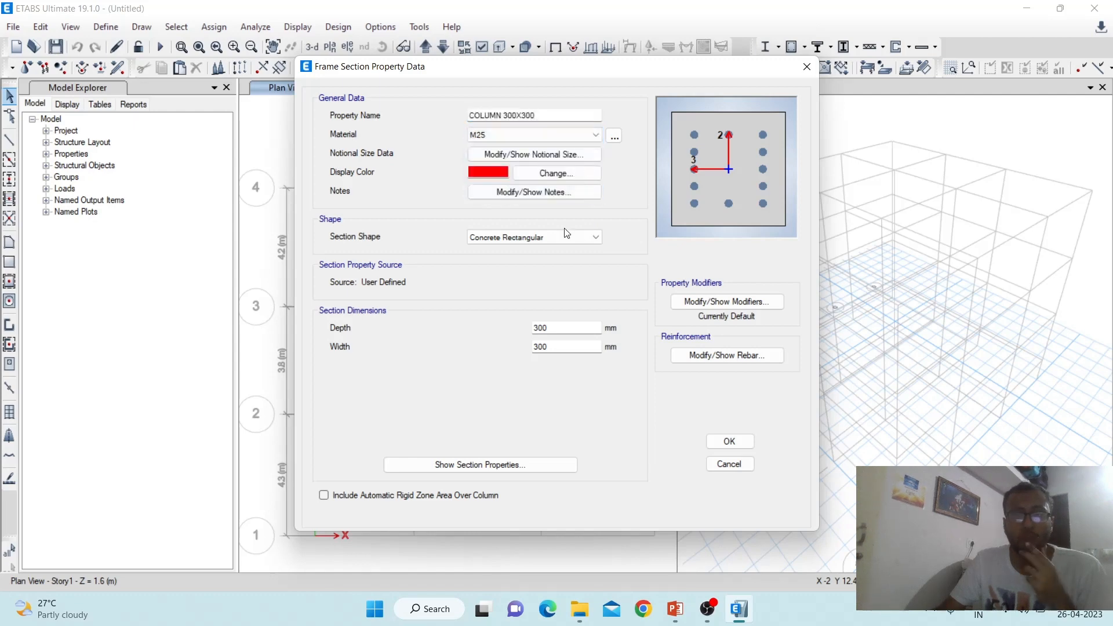
{"action": "left_click", "coordinate": [730, 440]}
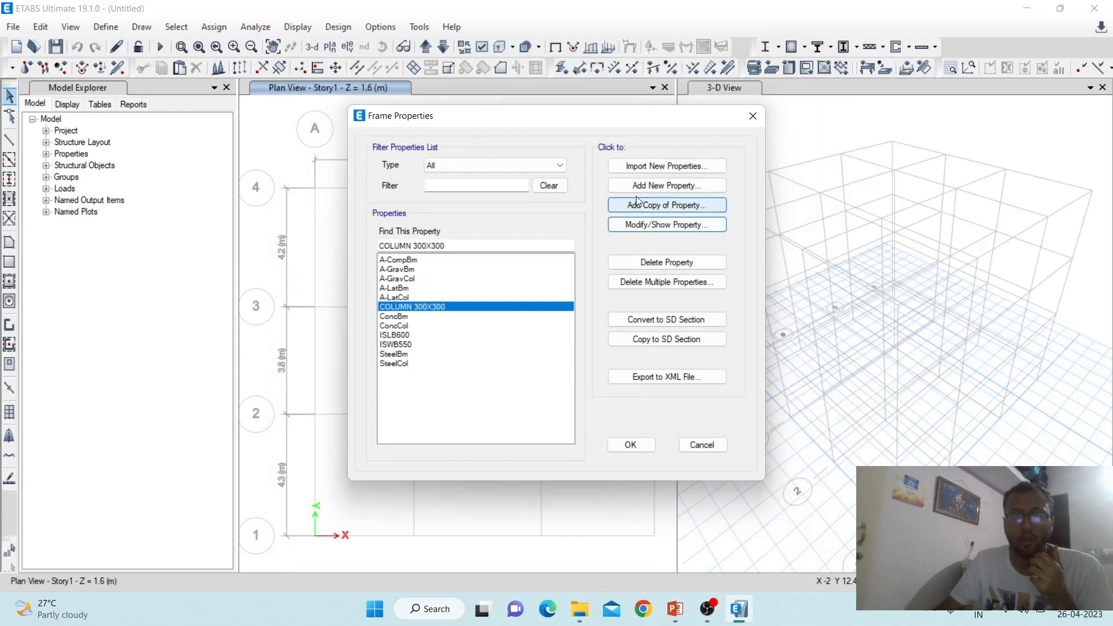
{"action": "left_click", "coordinate": [667, 186]}
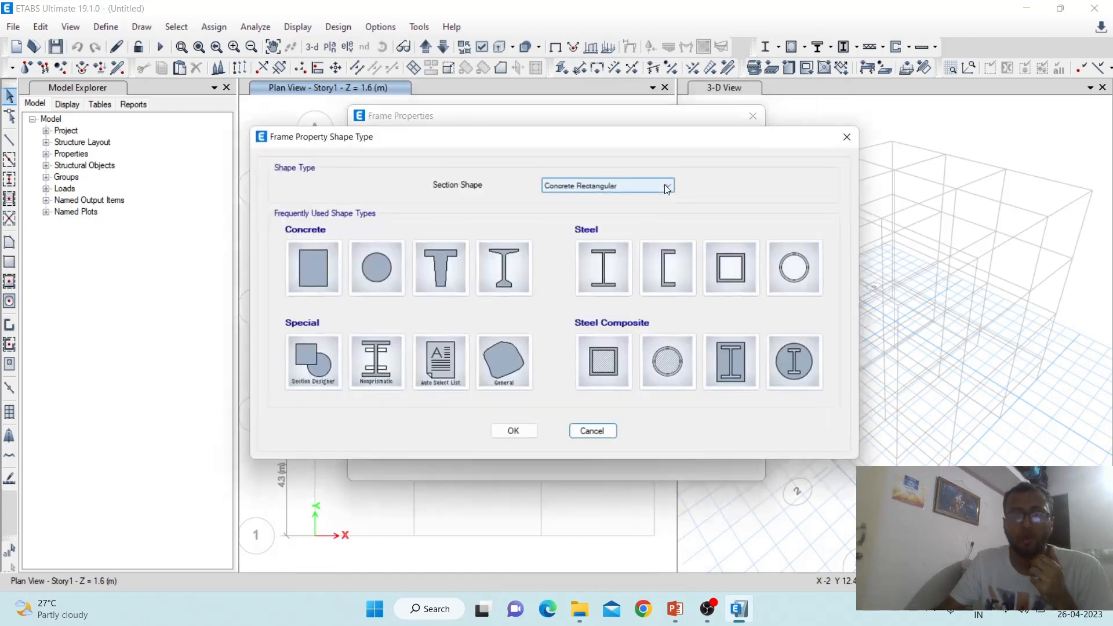
{"action": "left_click", "coordinate": [313, 268]}
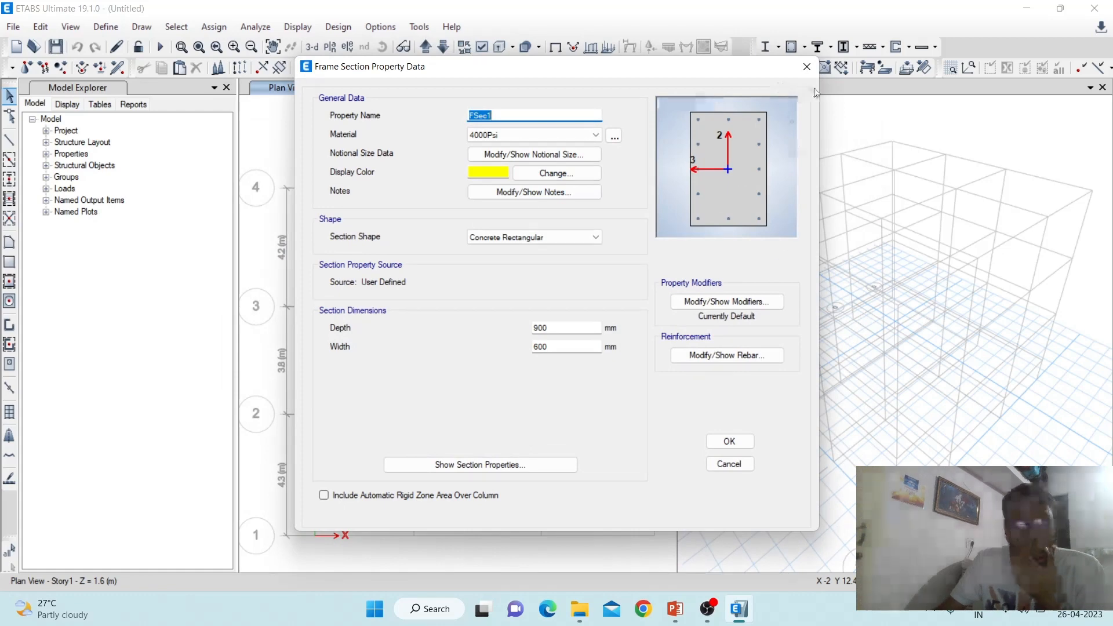
{"action": "left_click", "coordinate": [806, 67]}
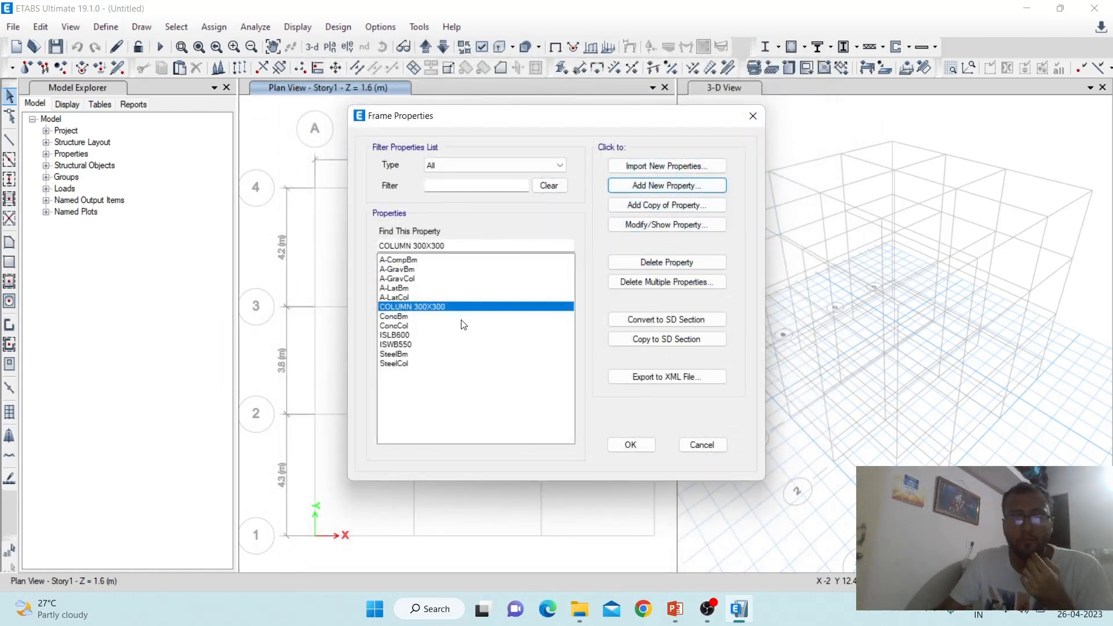
Start a new rectangular concrete frame section and name it BEAM 230X400
{"action": "left_click", "coordinate": [666, 185]}
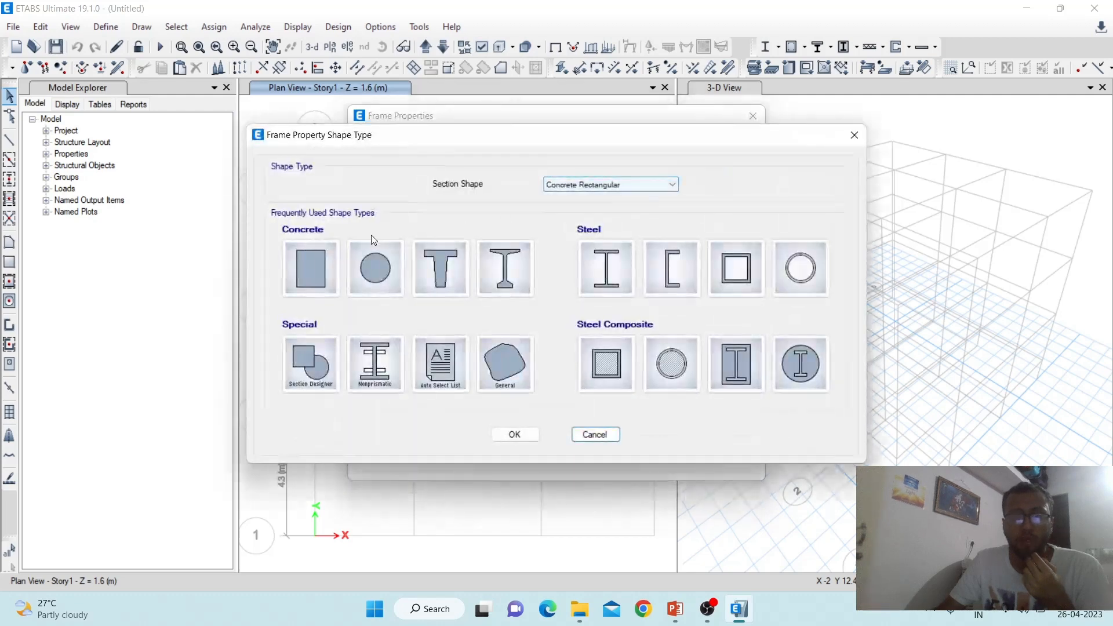
{"action": "left_click", "coordinate": [318, 260]}
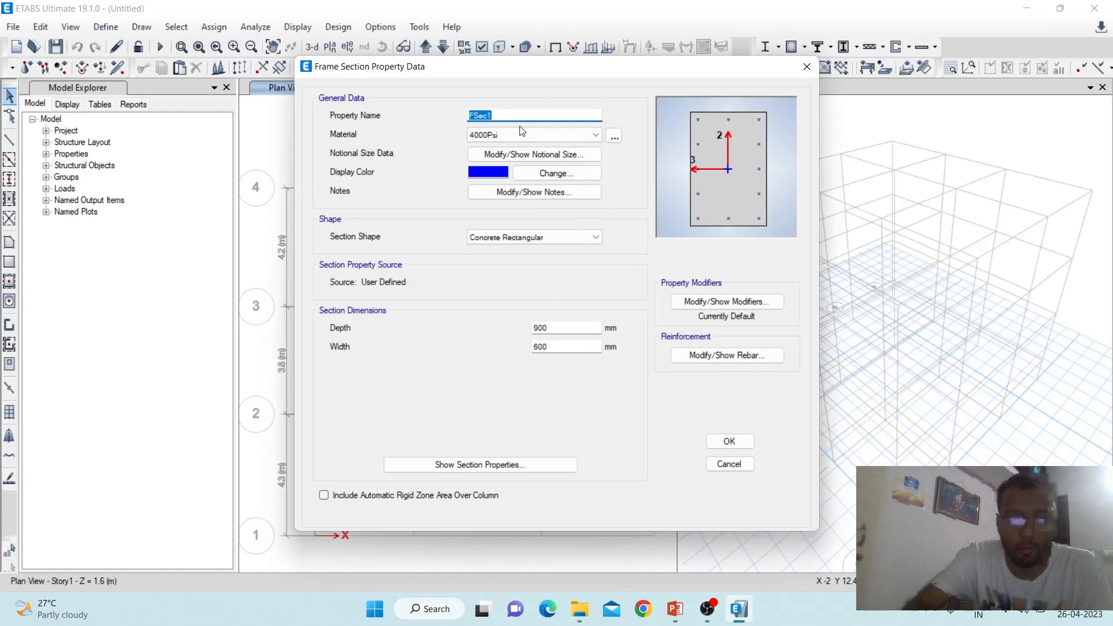
{"action": "type", "text": "BEAM "}
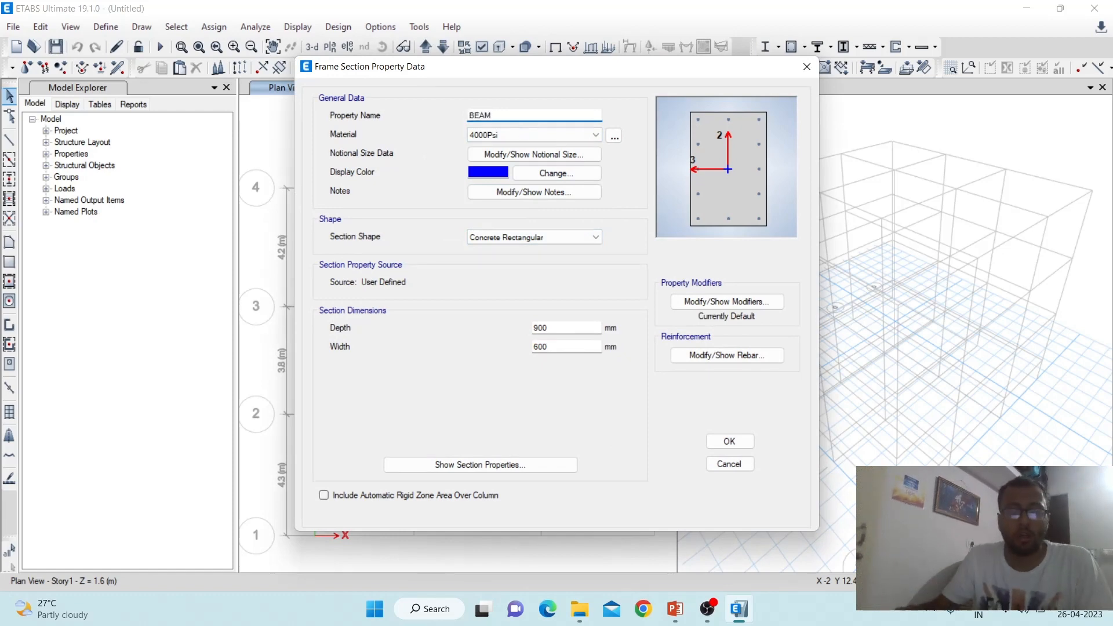
{"action": "type", "text": "230"}
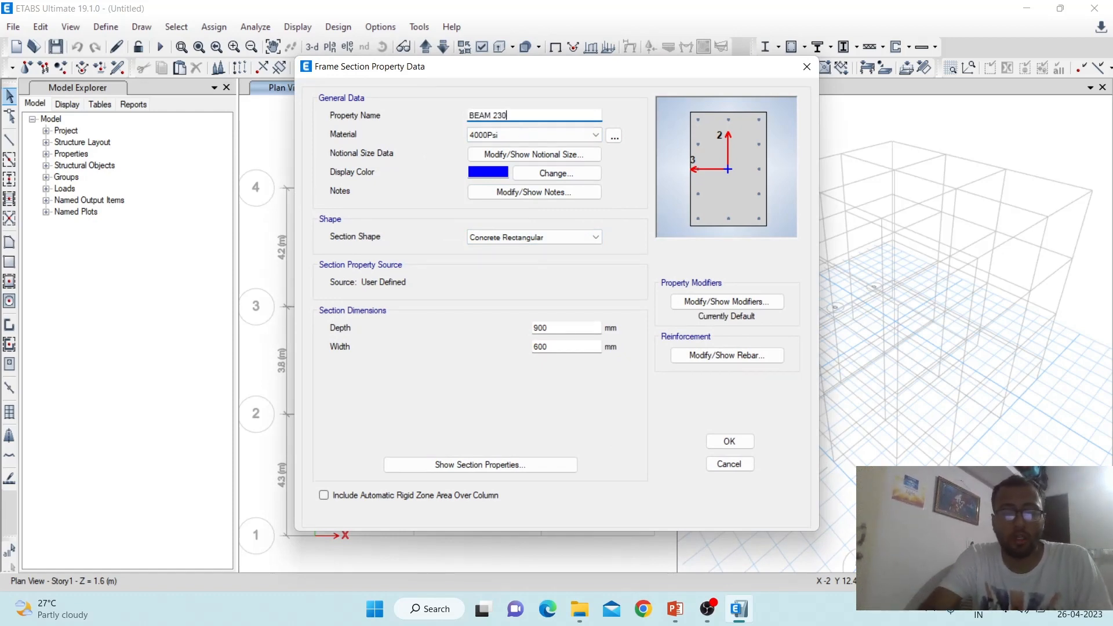
{"action": "type", "text": "X4"}
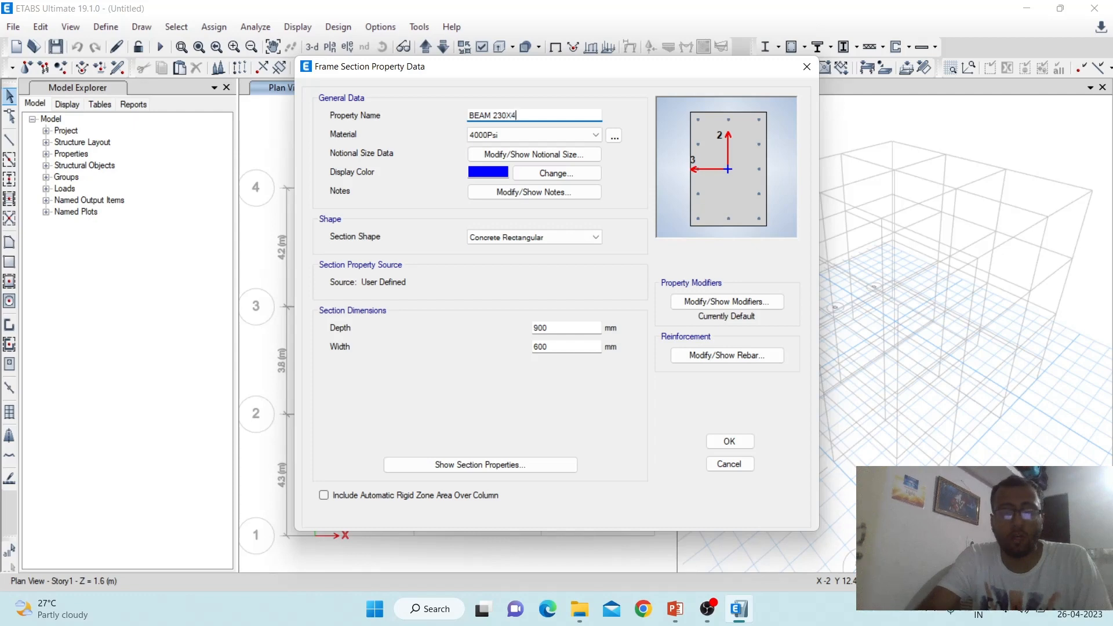
{"action": "type", "text": "00"}
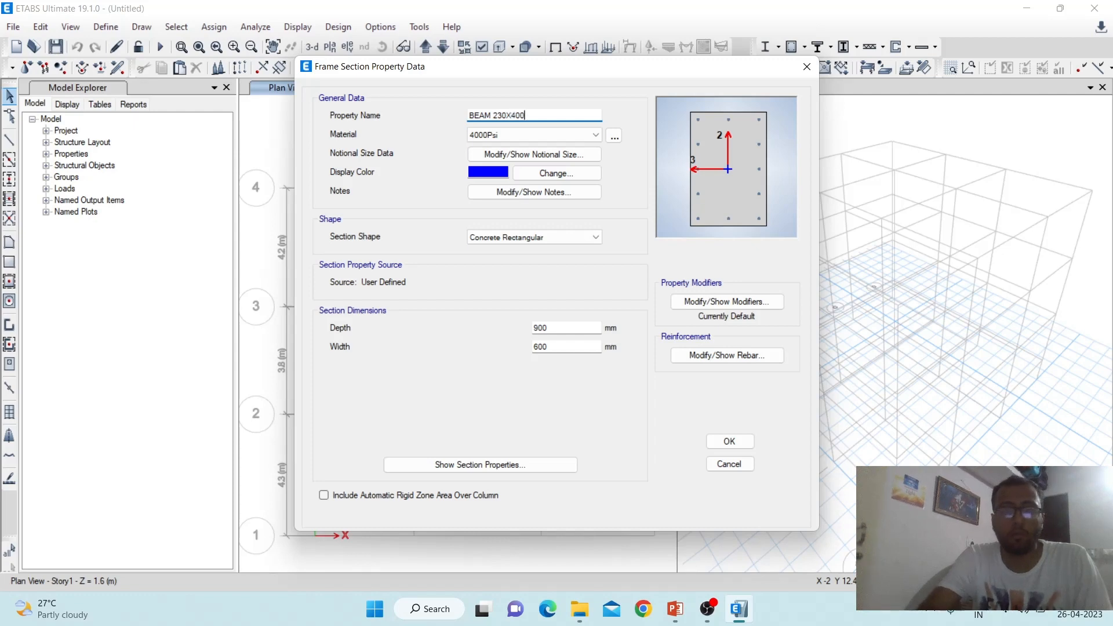
Set the material of the BEAM 230X400 section to M25
{"action": "left_click", "coordinate": [560, 135]}
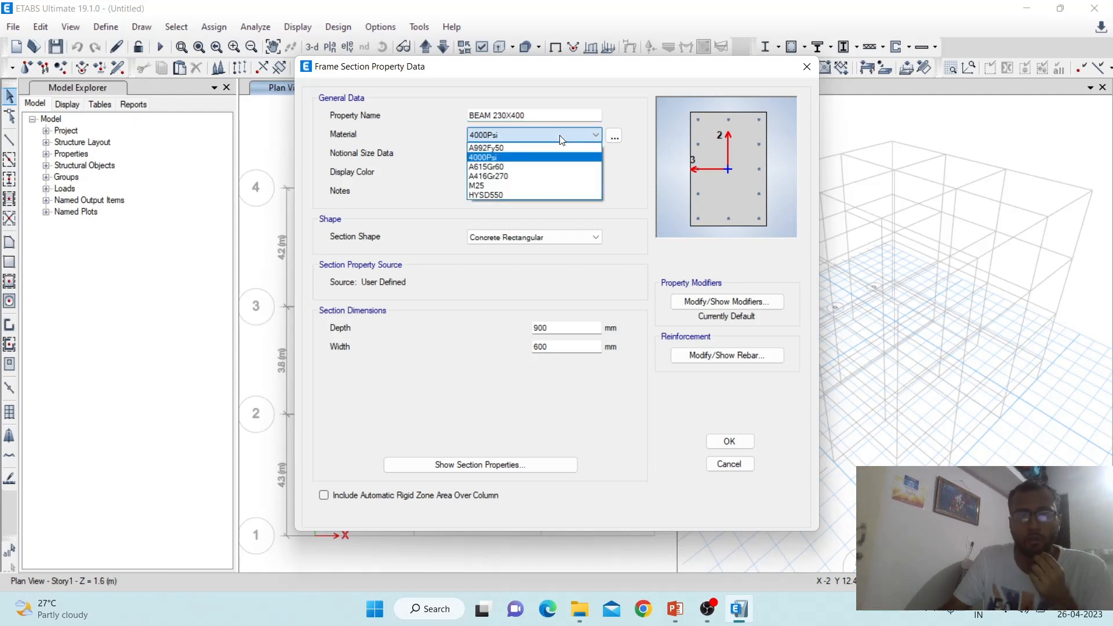
{"action": "left_click", "coordinate": [512, 186]}
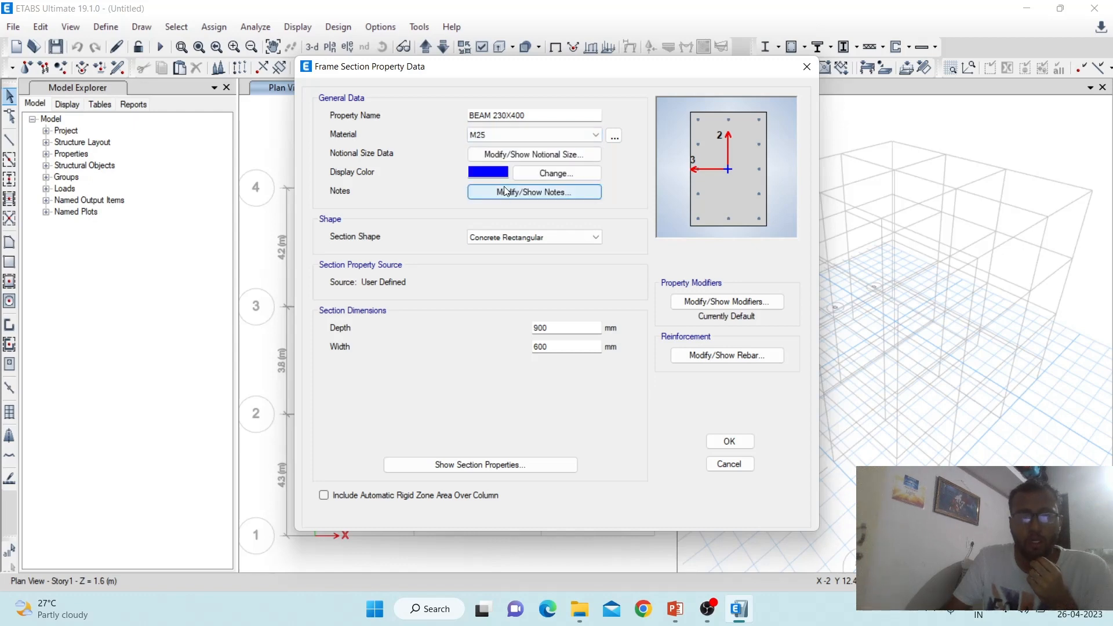
Set the beam section's width to 9 inches
{"action": "double_click", "coordinate": [558, 328]}
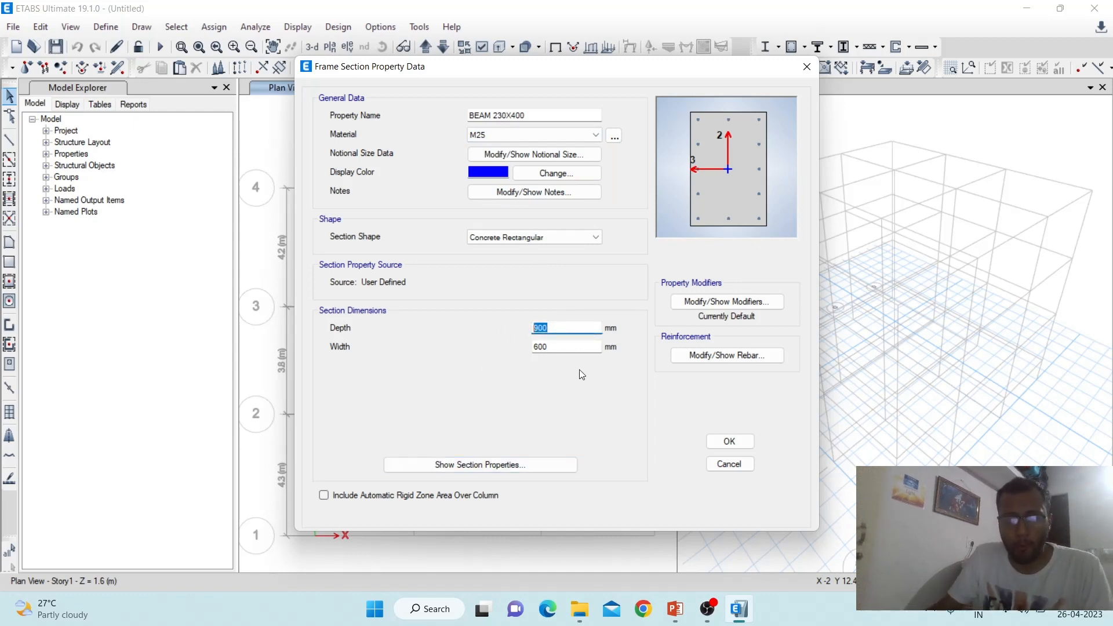
{"action": "key", "text": "Tab"}
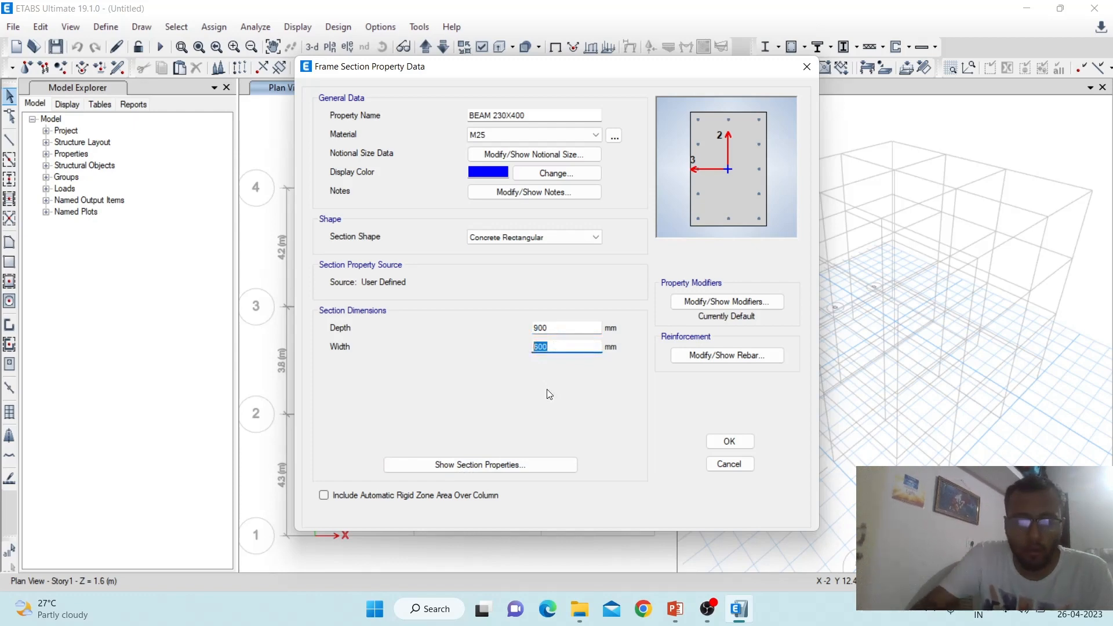
{"action": "type", "text": "9"}
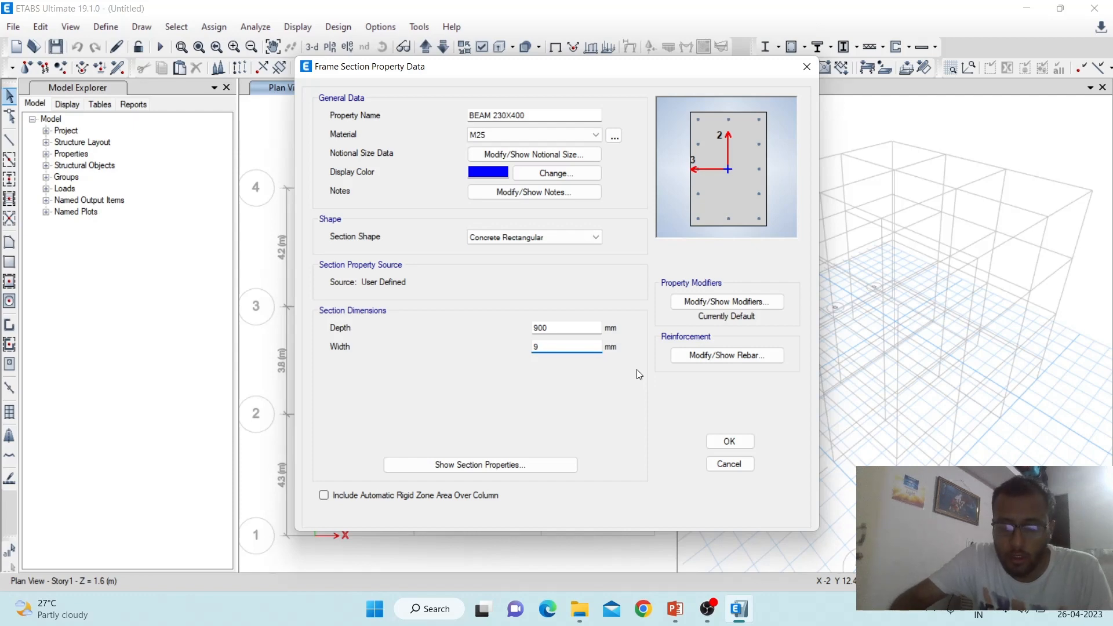
{"action": "type", "text": "\""}
{"action": "key", "text": "Return"}
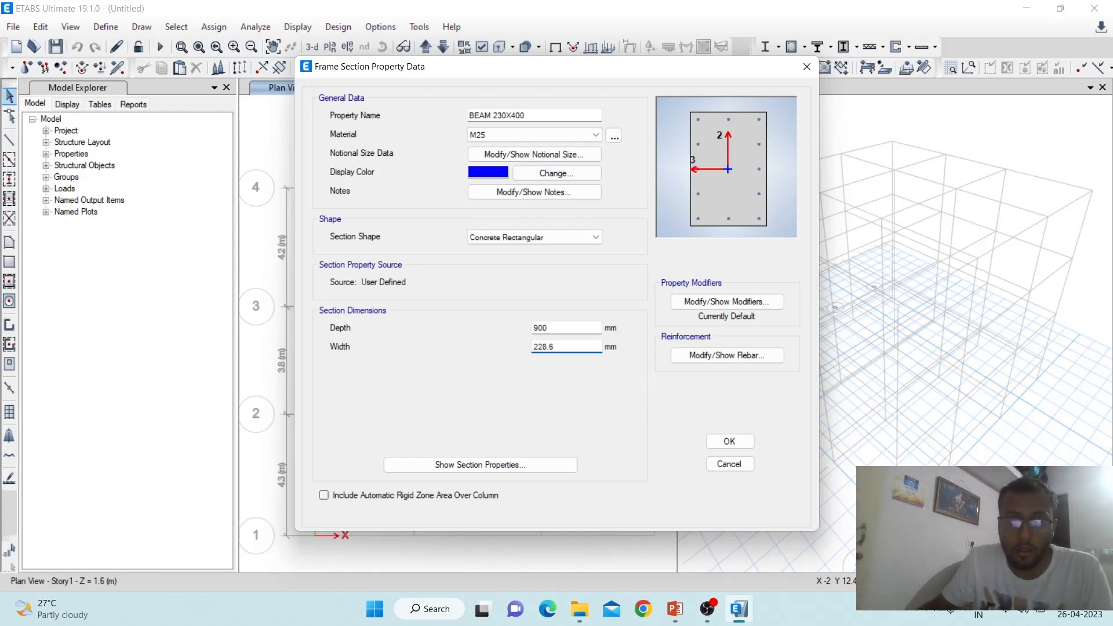
Set the beam section's width to 230 mm and its depth to 400 mm
{"action": "left_click", "coordinate": [562, 344]}
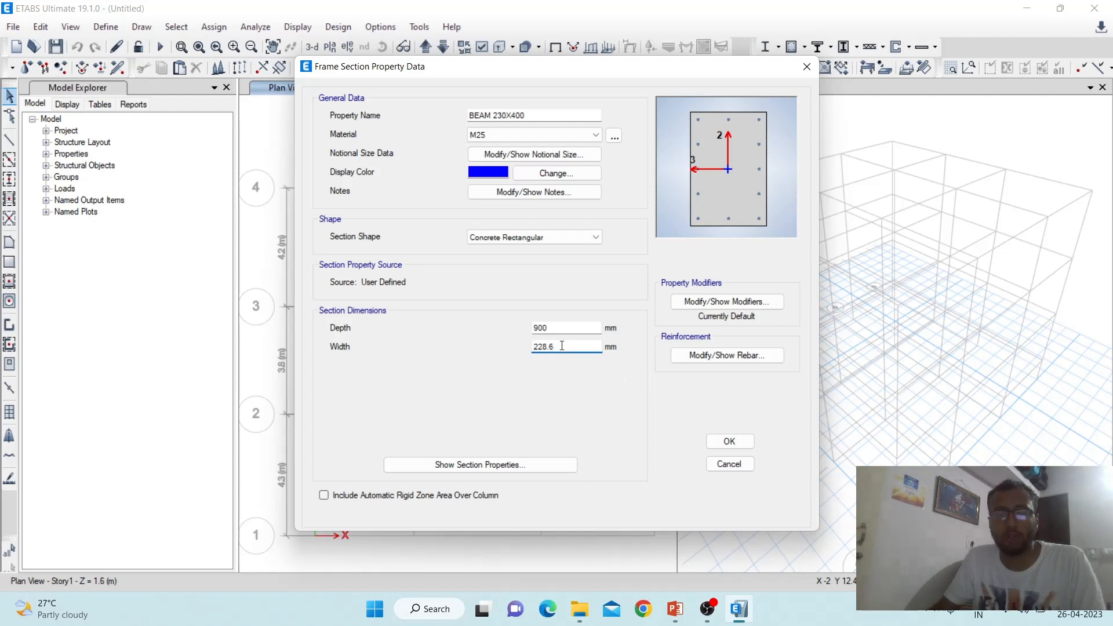
{"action": "key", "text": "BackSpace"}
{"action": "key", "text": "BackSpace"}
{"action": "key", "text": "BackSpace"}
{"action": "key", "text": "BackSpace"}
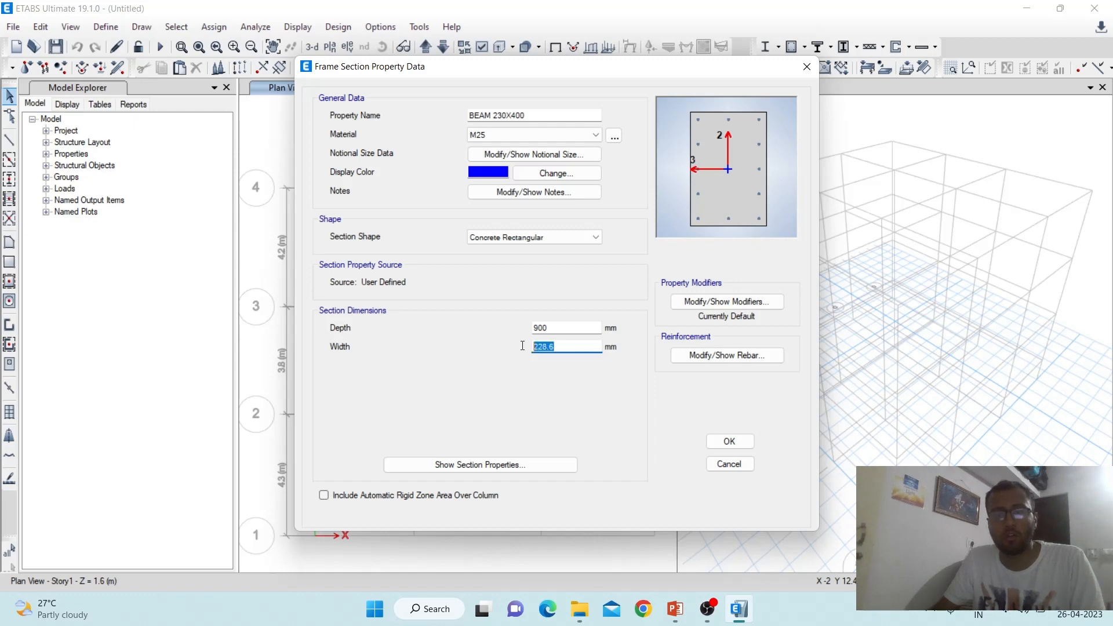
{"action": "type", "text": "30"}
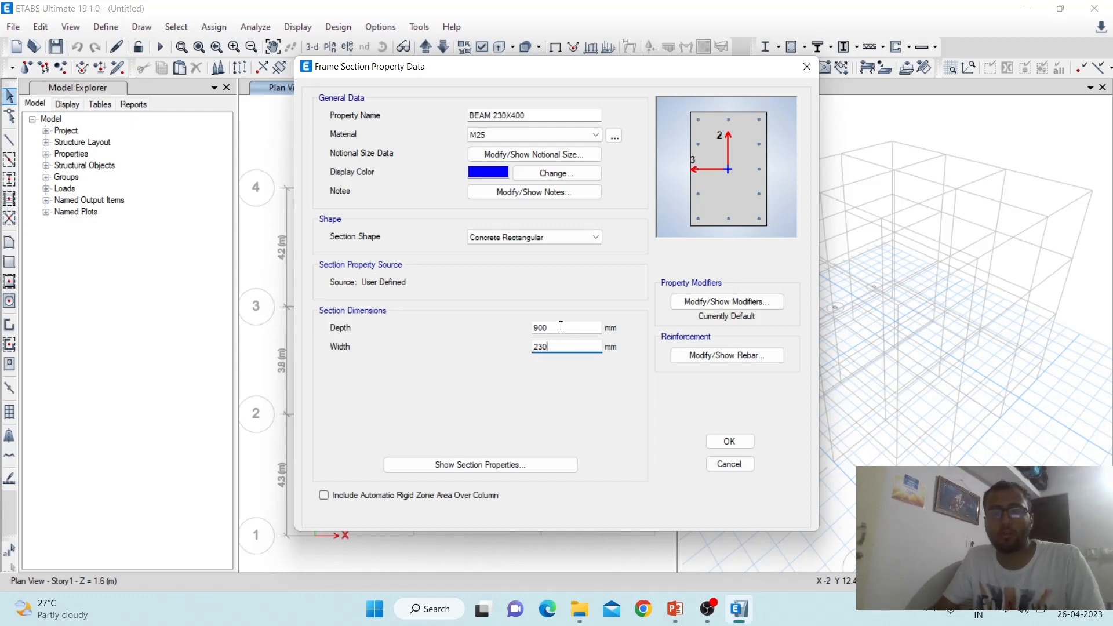
{"action": "left_click", "coordinate": [553, 327]}
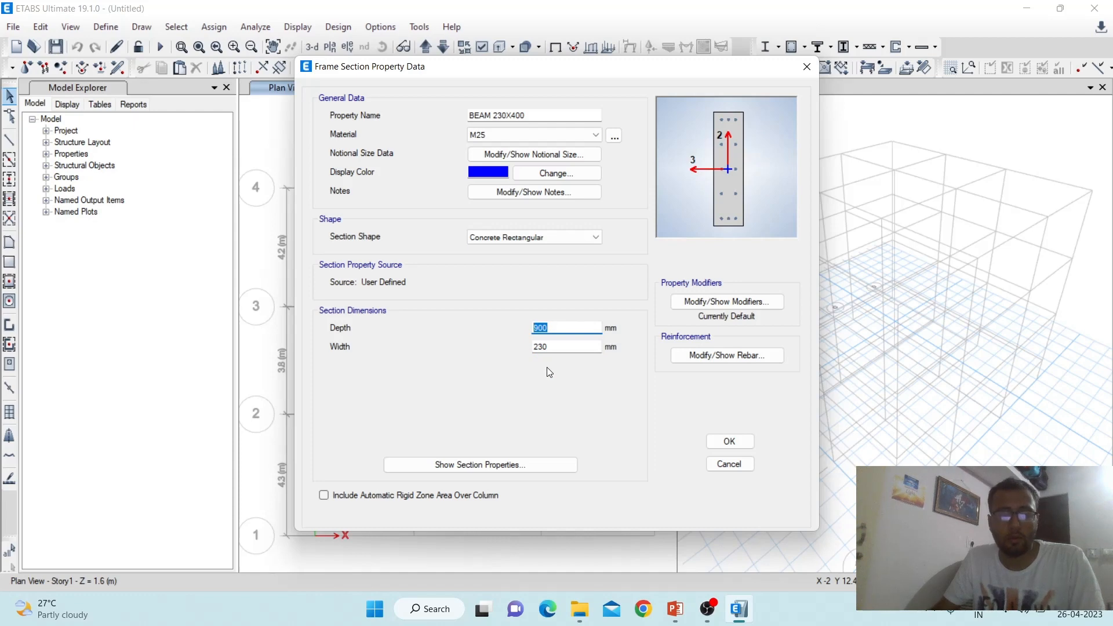
{"action": "type", "text": "400"}
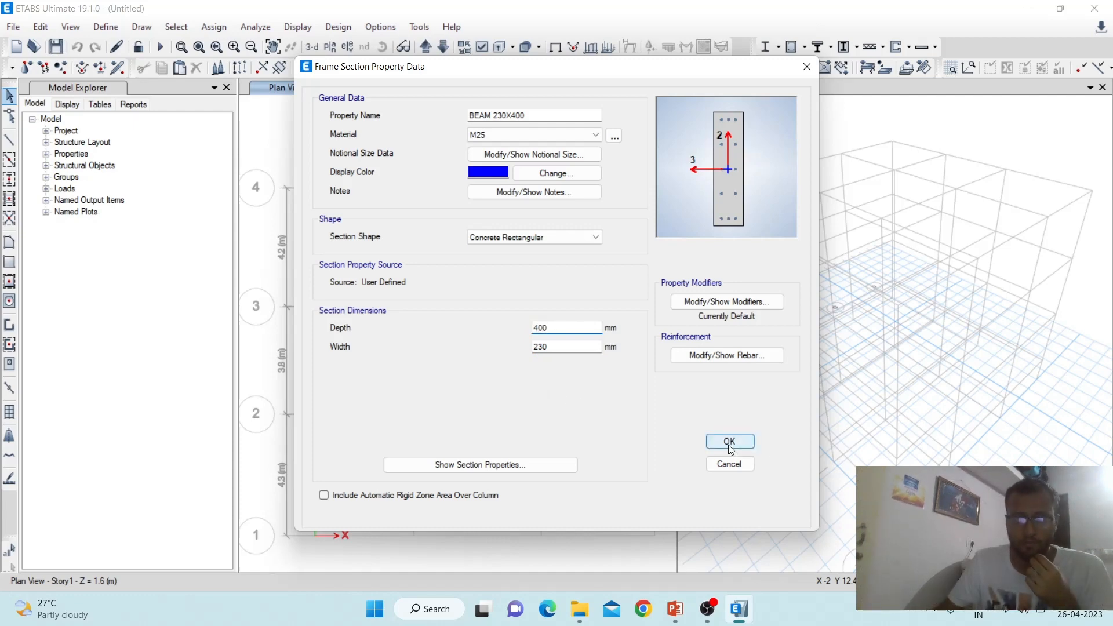
Set the beam's reinforcement to M3 Design Only (Beam) with HYSD550 for both longitudinal bars and confinement ties
{"action": "left_click", "coordinate": [727, 355]}
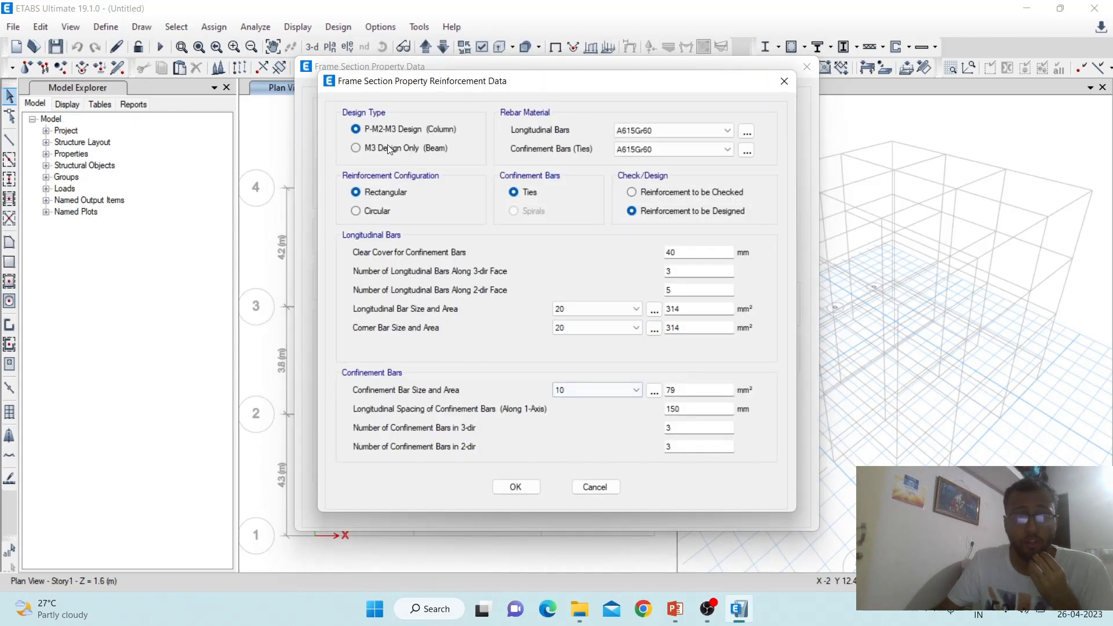
{"action": "left_click", "coordinate": [355, 148]}
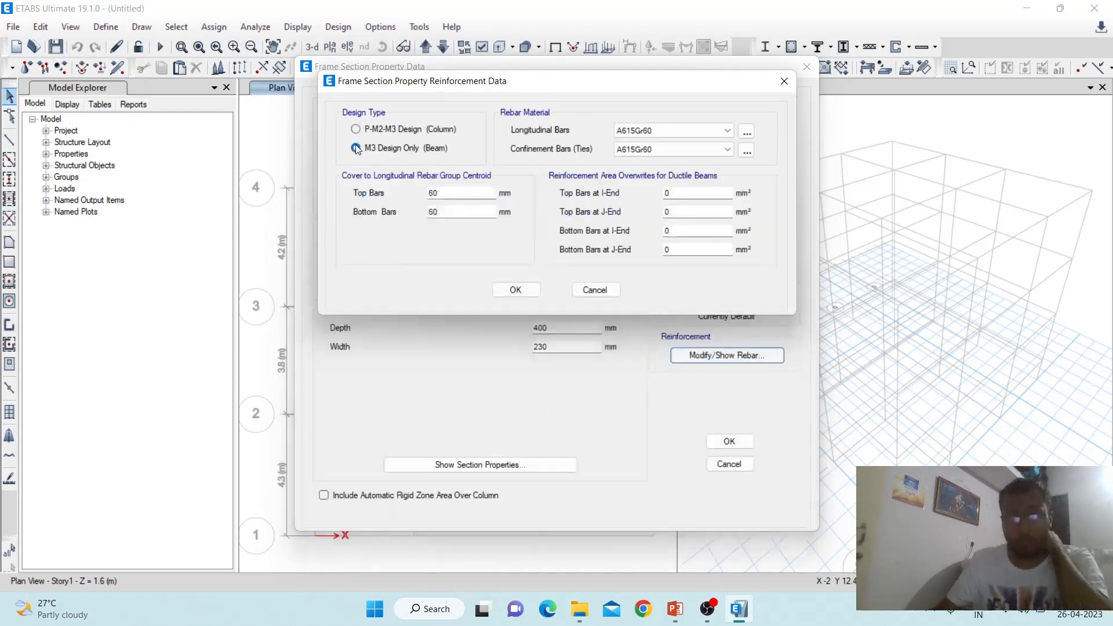
{"action": "left_click", "coordinate": [690, 130]}
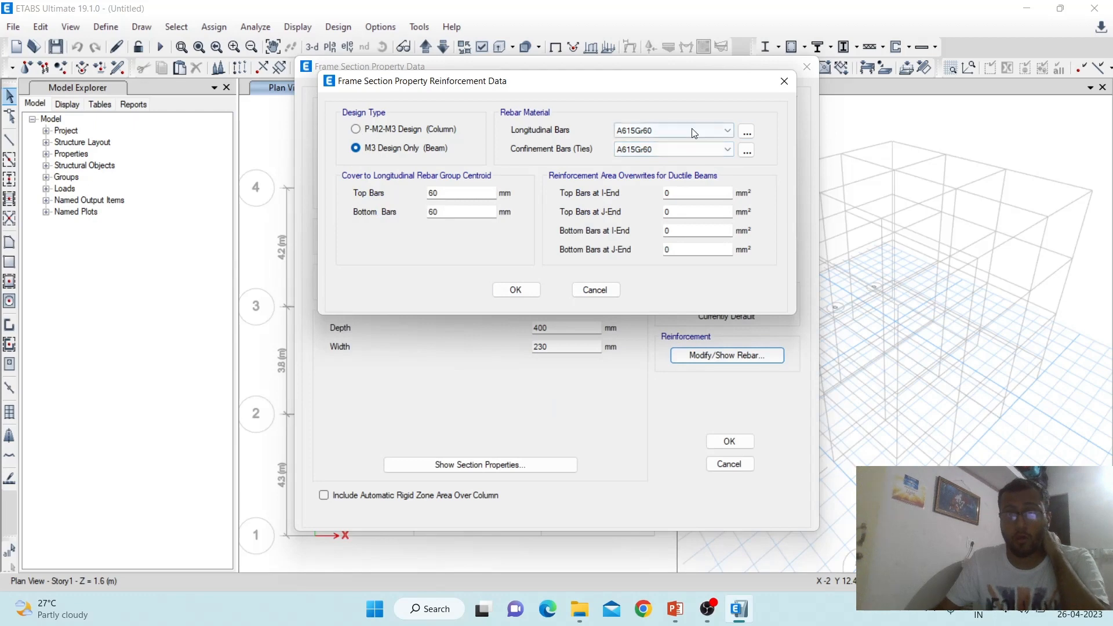
{"action": "left_click", "coordinate": [659, 154]}
{"action": "left_click", "coordinate": [670, 149]}
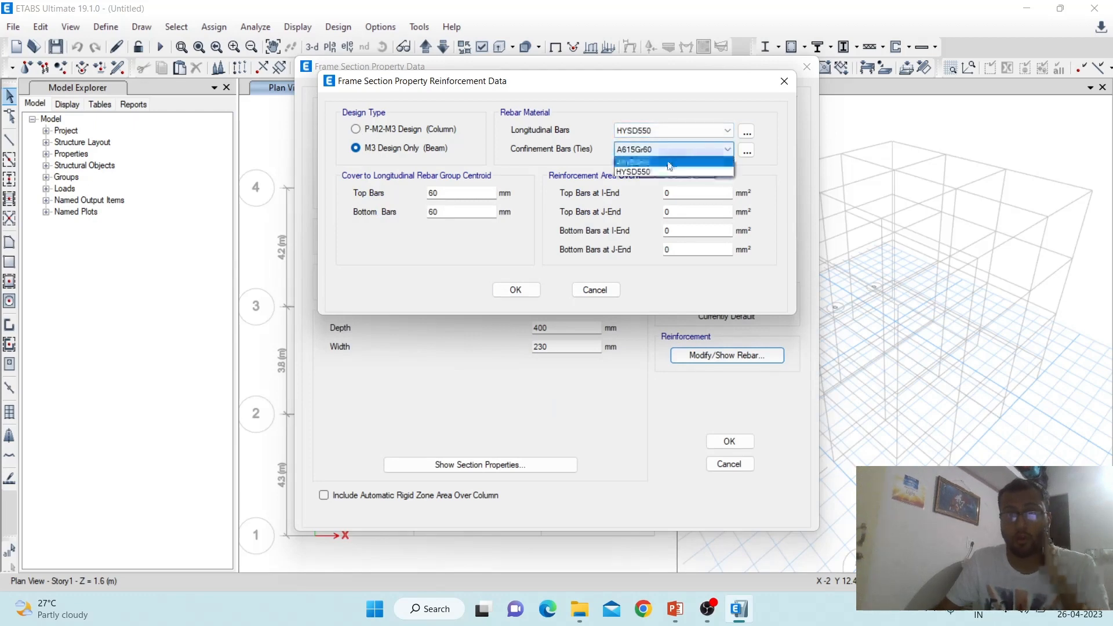
{"action": "left_click", "coordinate": [640, 172]}
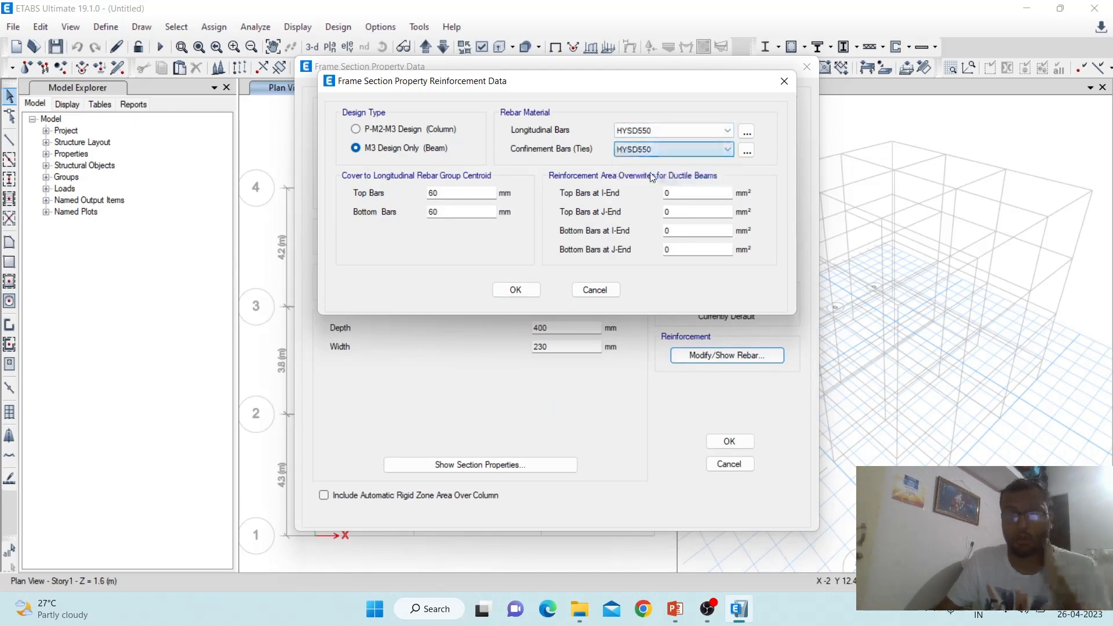
{"action": "left_click", "coordinate": [517, 290]}
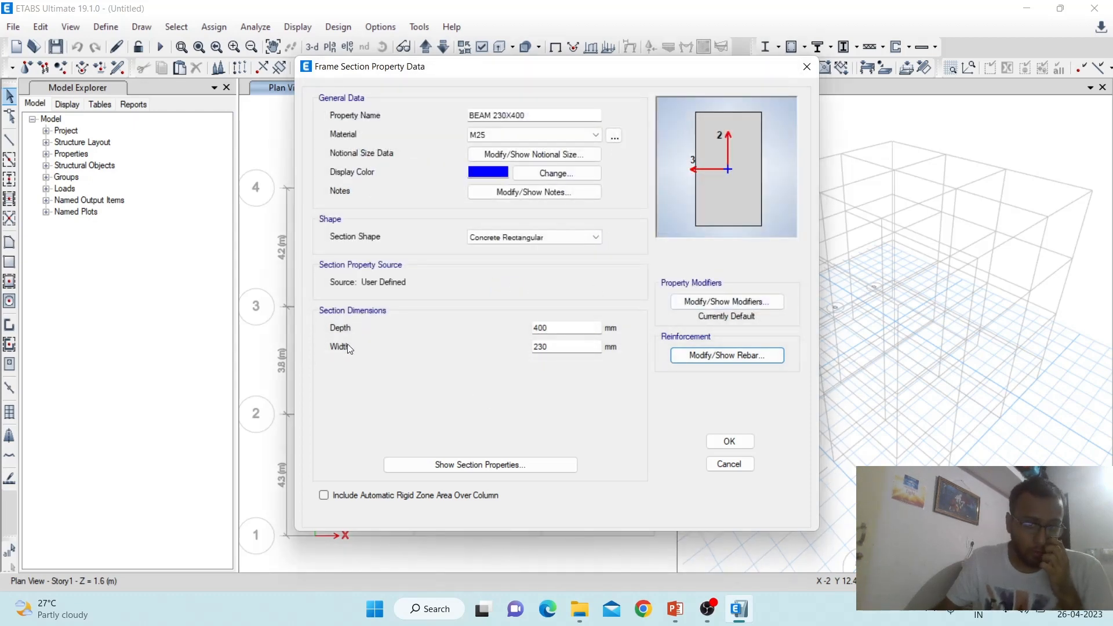
Check the beam's property modifiers without editing them, then accept the section and close the frame properties
{"action": "left_click", "coordinate": [674, 302]}
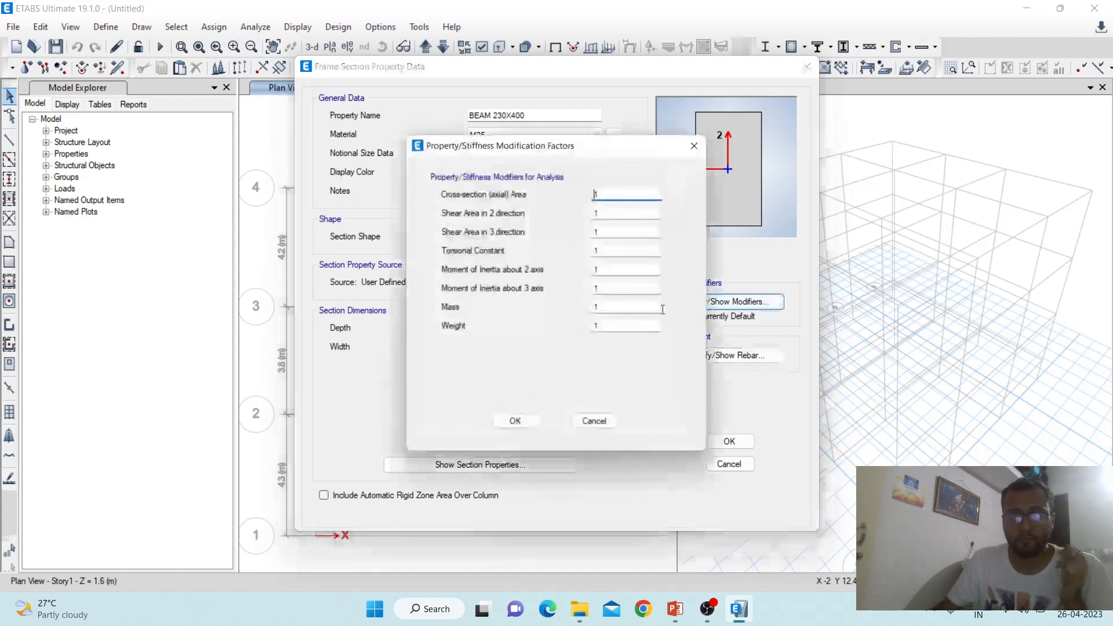
{"action": "left_click", "coordinate": [597, 422]}
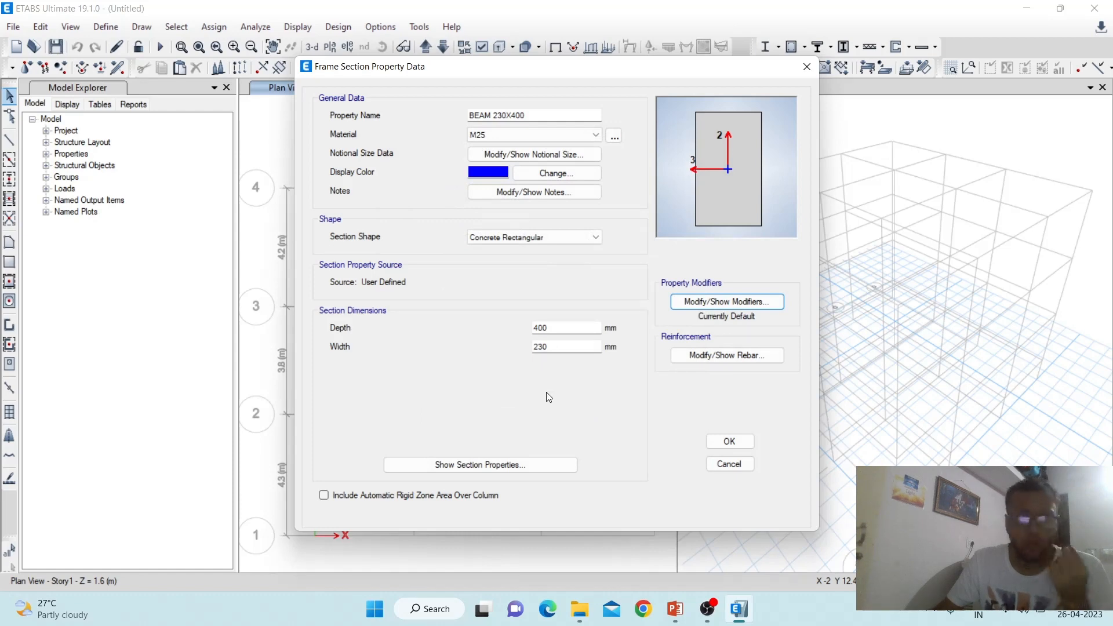
{"action": "left_click", "coordinate": [729, 441]}
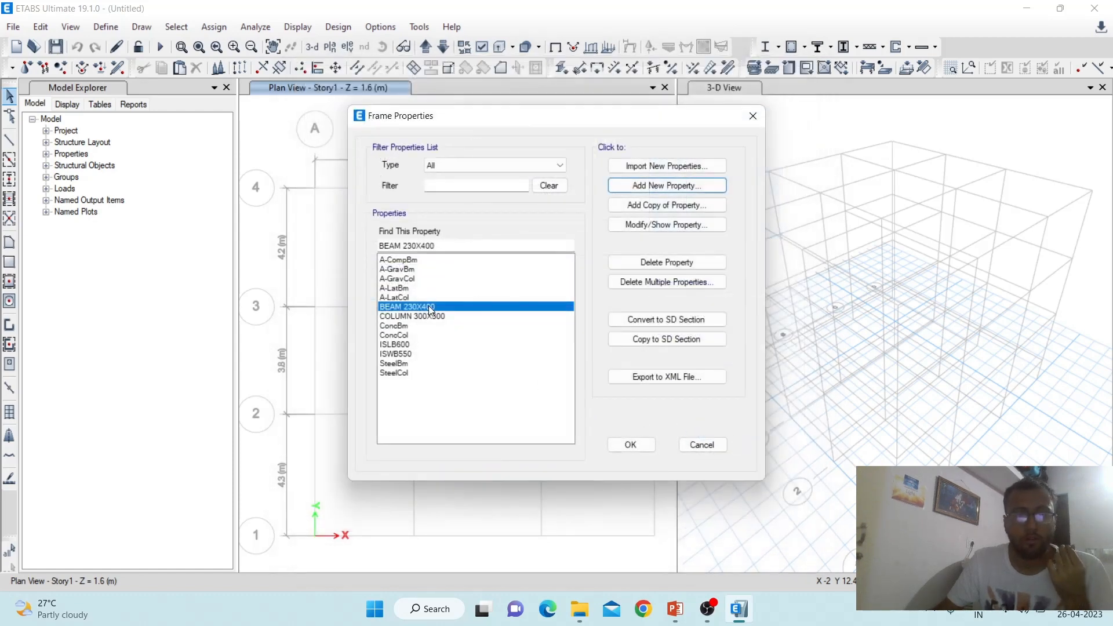
{"action": "left_click", "coordinate": [631, 444]}
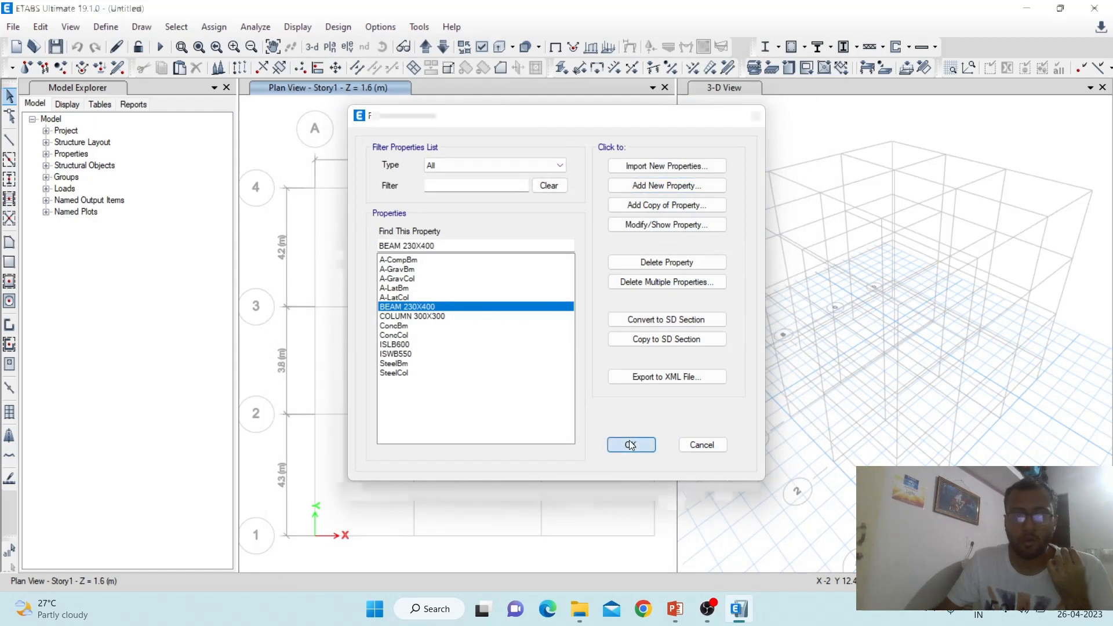
Add a new slab property named Slab 125 with a thickness of 125 mm
{"action": "left_click", "coordinate": [105, 27]}
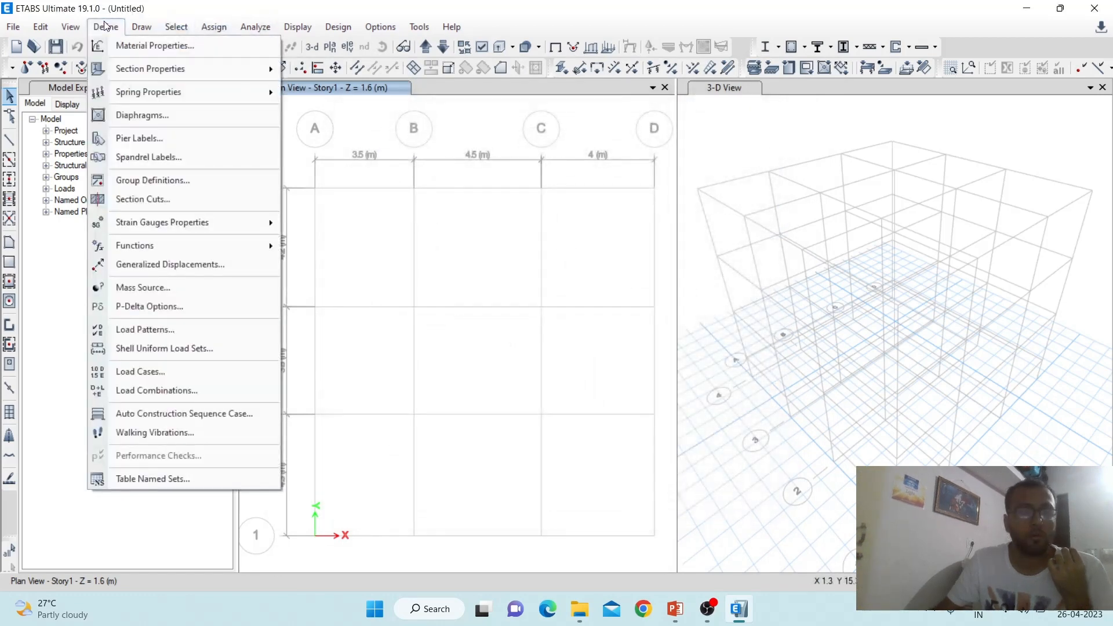
{"action": "mouse_move", "coordinate": [124, 76]}
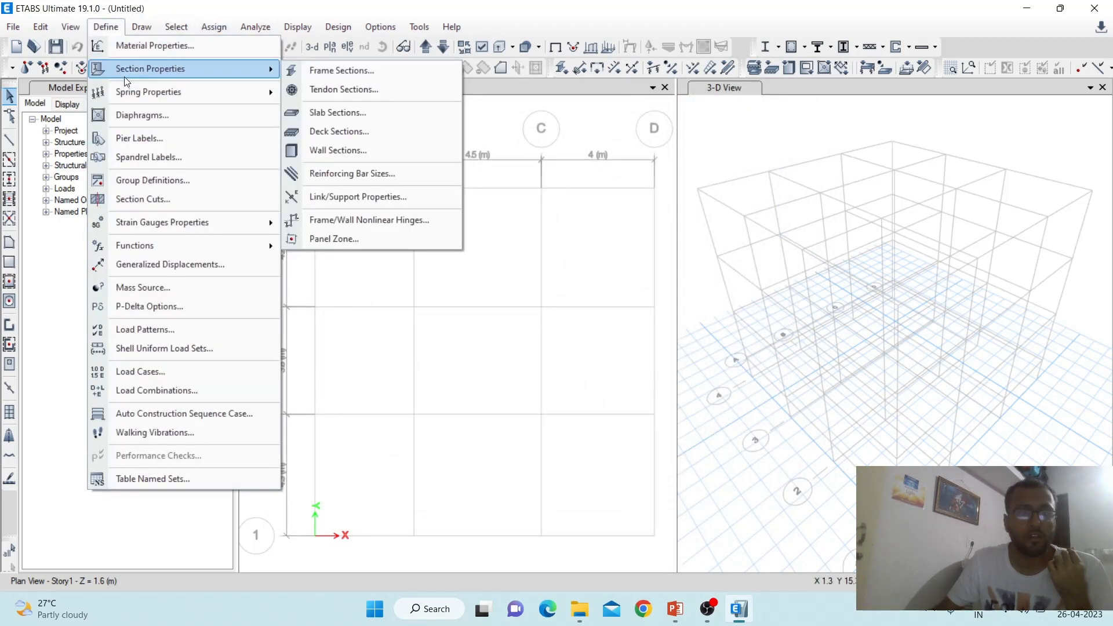
{"action": "left_click", "coordinate": [338, 114]}
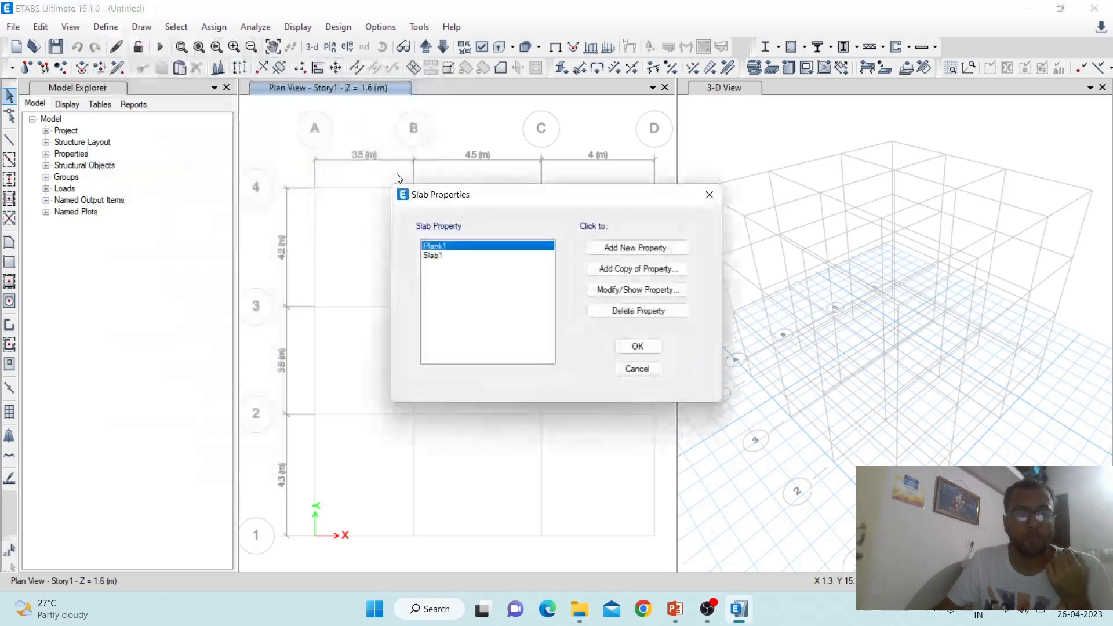
{"action": "left_click", "coordinate": [639, 248]}
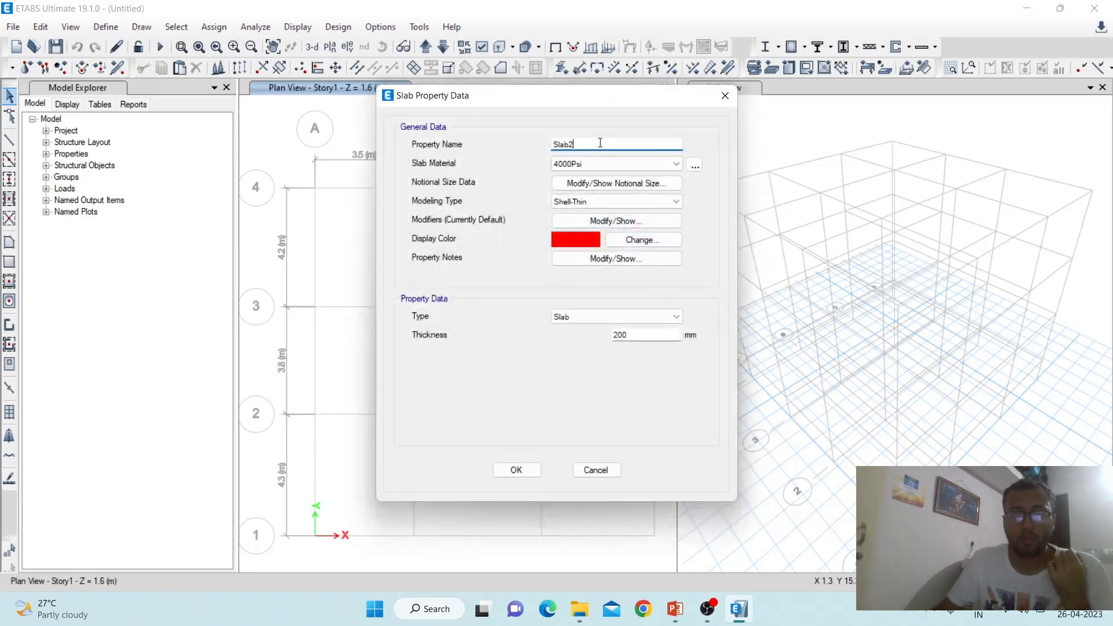
{"action": "key", "text": "BackSpace"}
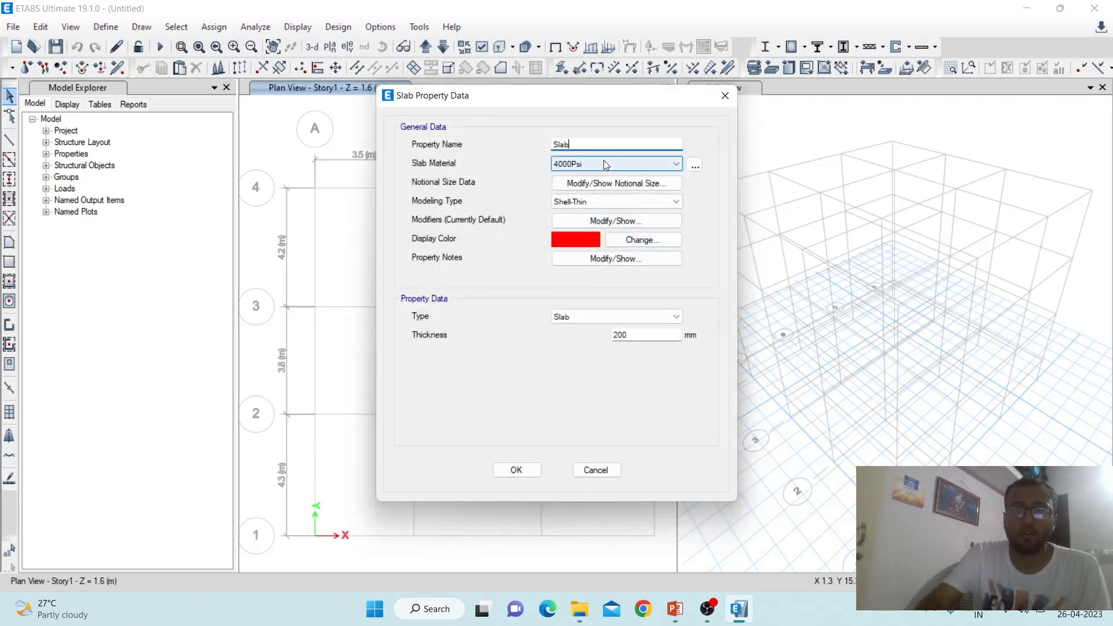
{"action": "type", "text": "125"}
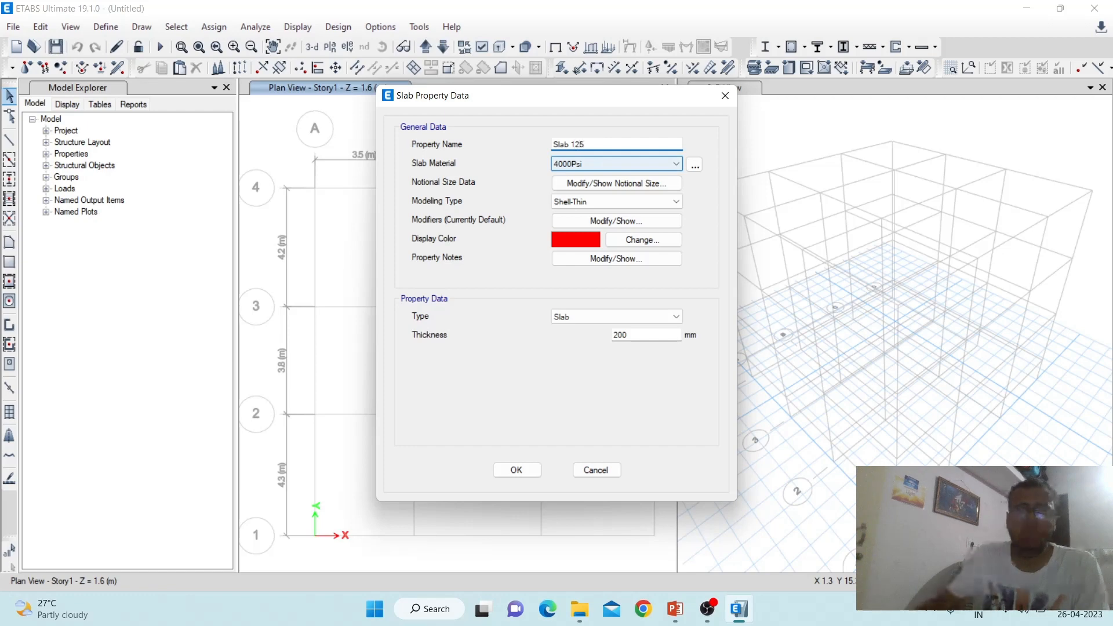
{"action": "double_click", "coordinate": [647, 335]}
{"action": "type", "text": "125"}
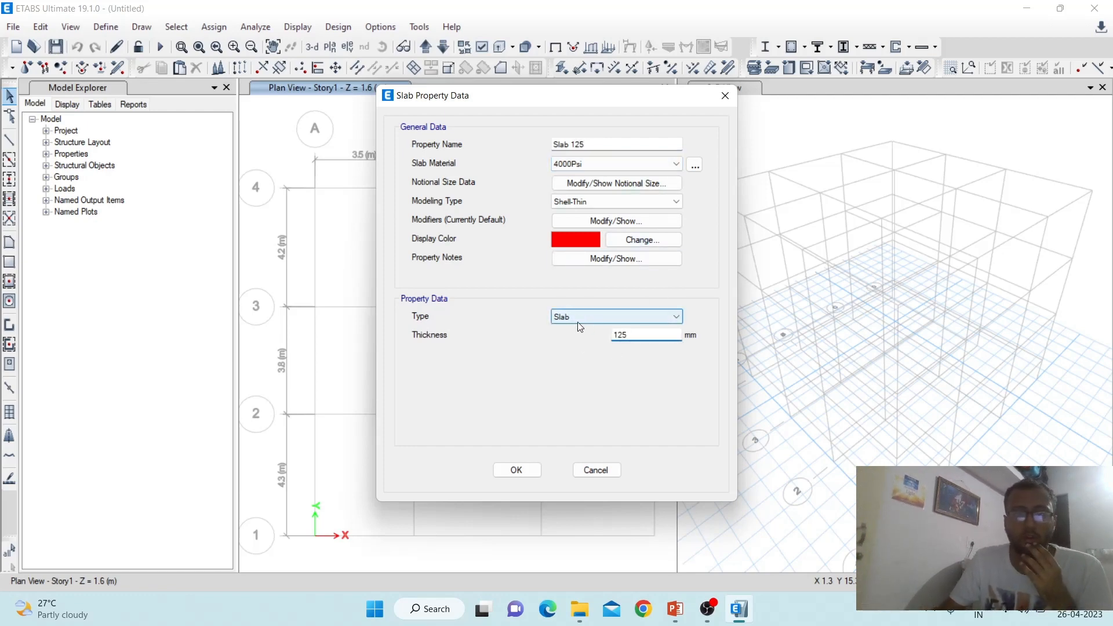
Keep the Slab type for Slab 125, set its material to M25, and accept the slab properties
{"action": "left_click", "coordinate": [590, 317]}
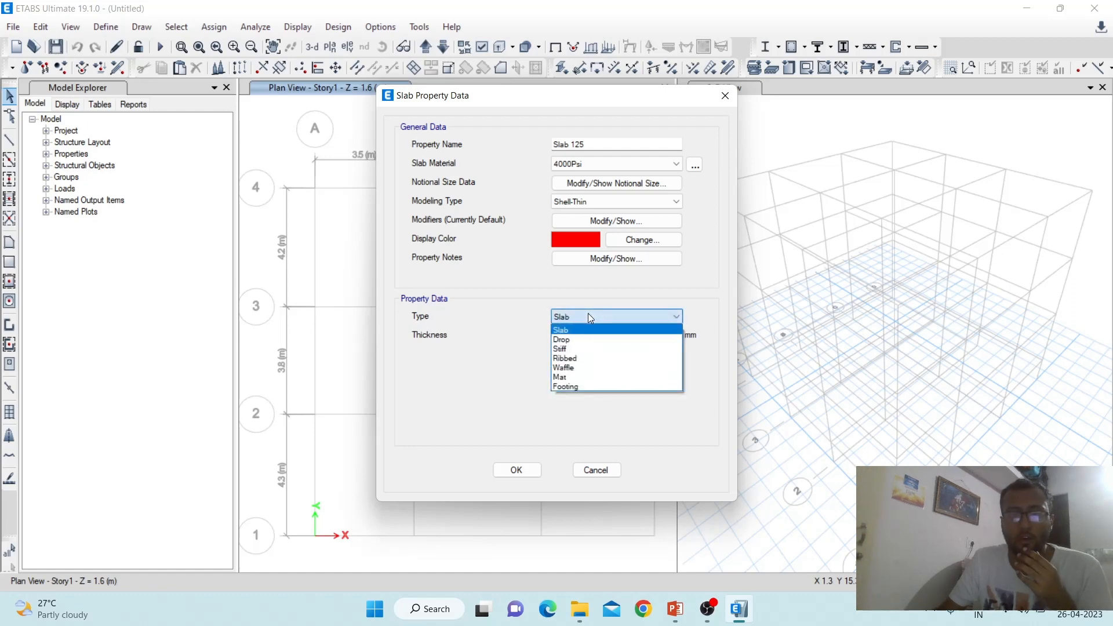
{"action": "left_click", "coordinate": [589, 316]}
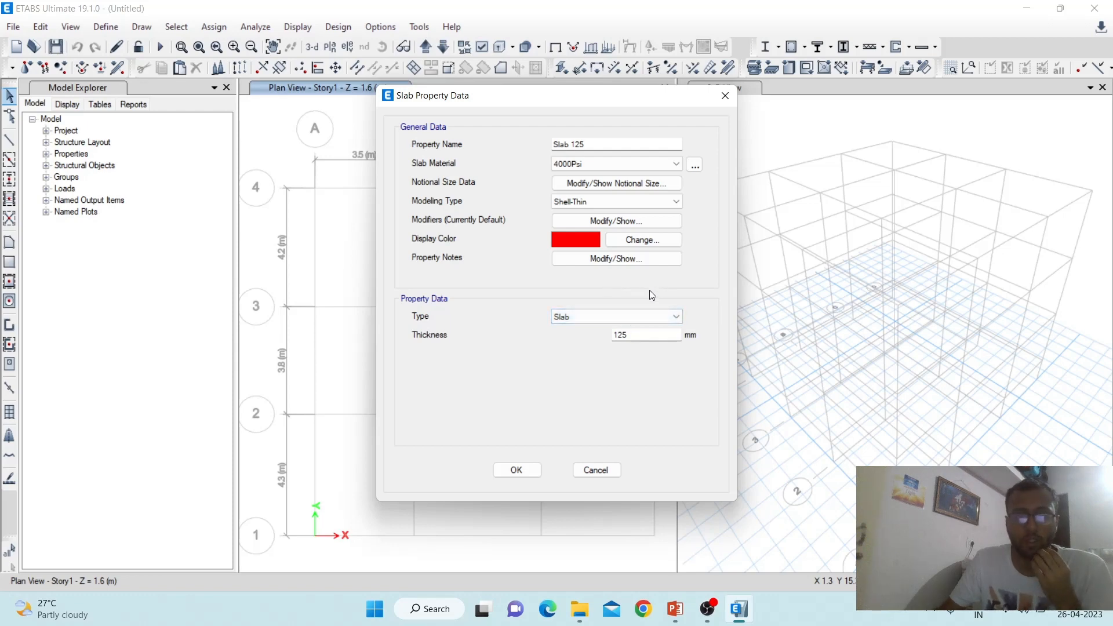
{"action": "left_click", "coordinate": [610, 164]}
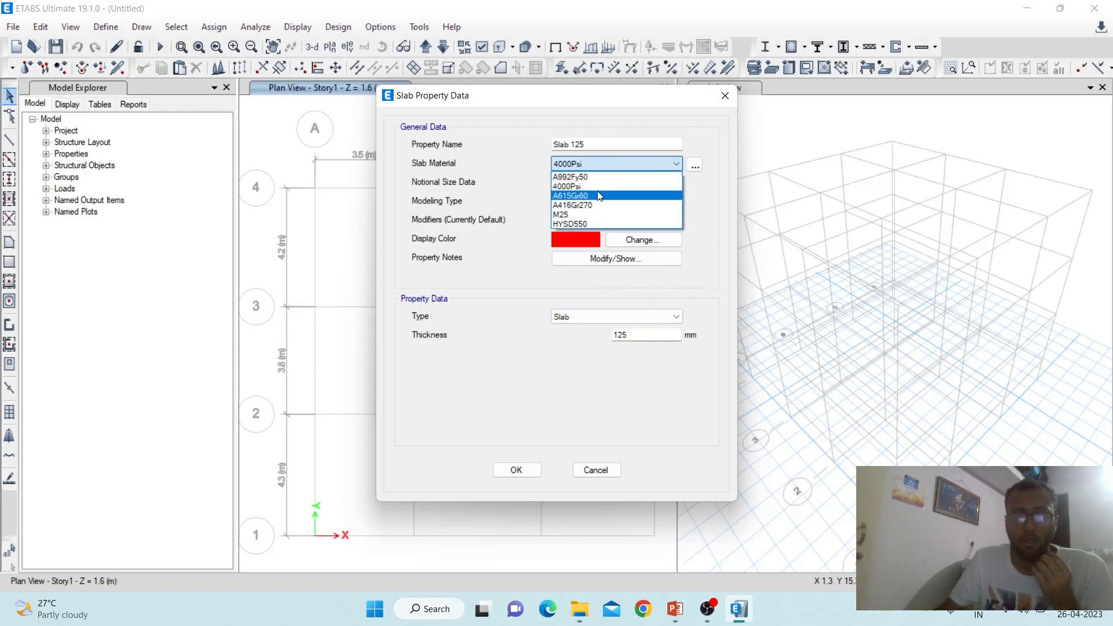
{"action": "left_click", "coordinate": [588, 215]}
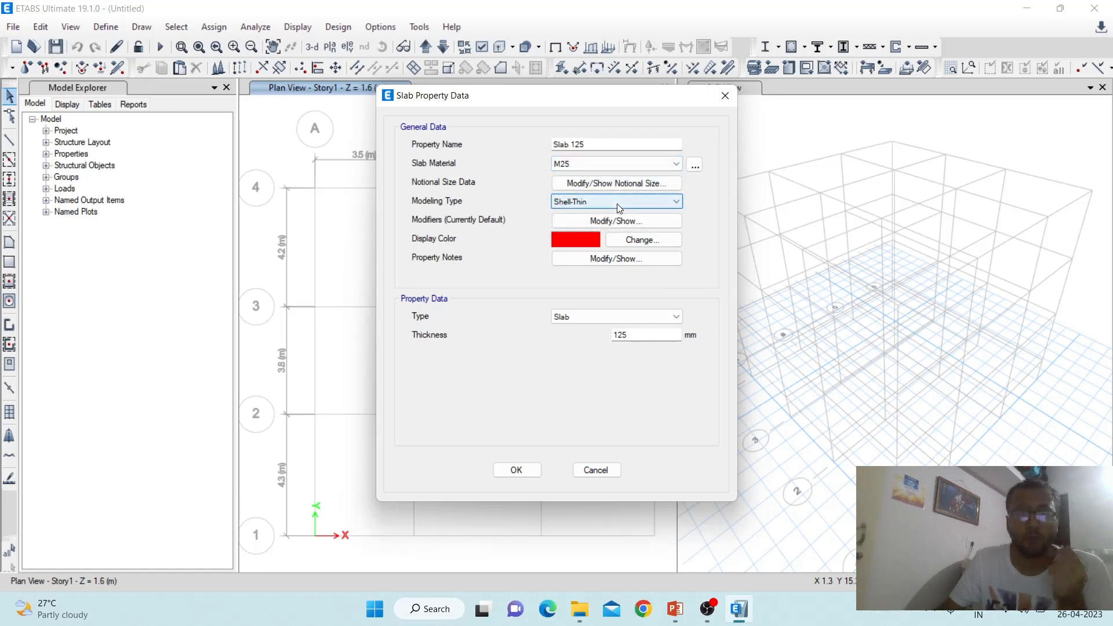
{"action": "left_click", "coordinate": [515, 468]}
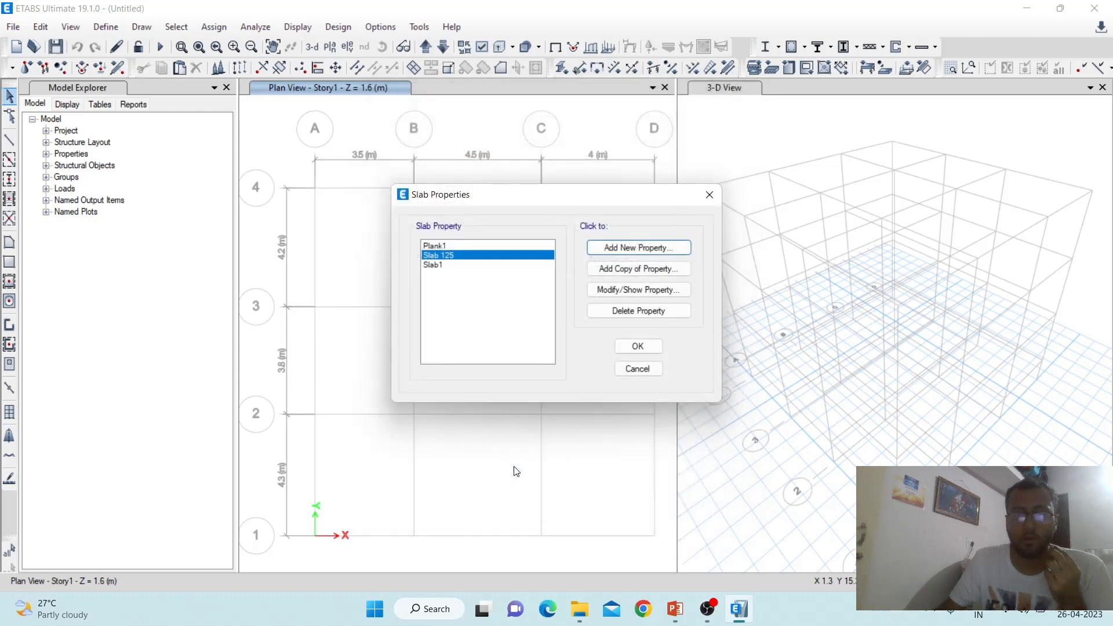
{"action": "left_click", "coordinate": [638, 347]}
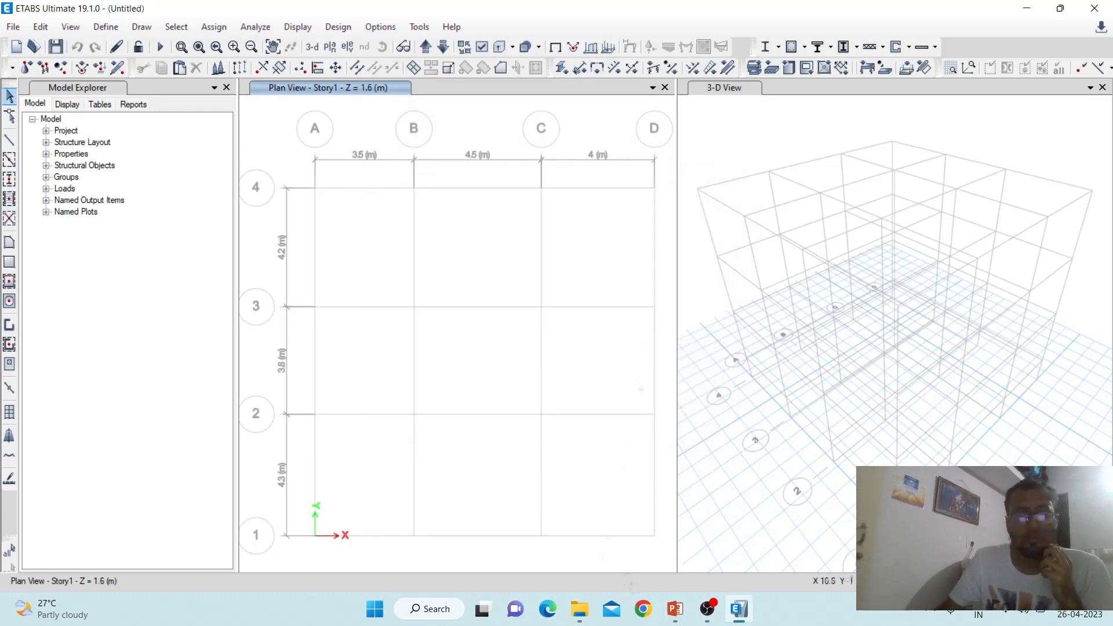
Switch to the PowerPoint presentation to review the slide of ETABS modelling steps
{"action": "left_click", "coordinate": [675, 609]}
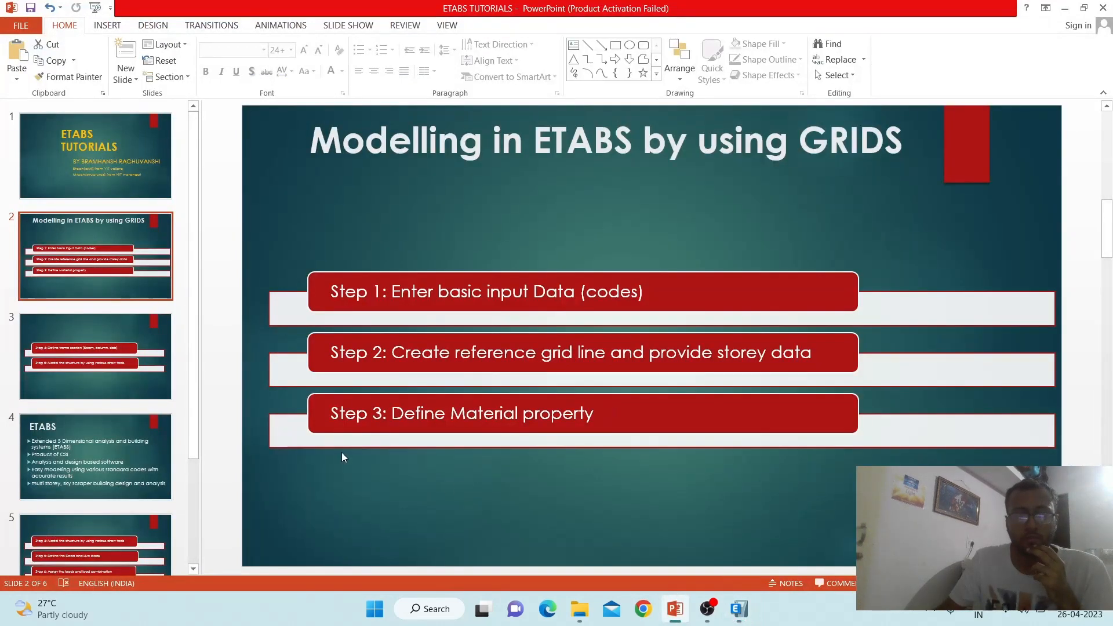
Review the slides covering modelling steps 1 to 5, then return to the ETABS model
{"action": "left_click", "coordinate": [81, 337]}
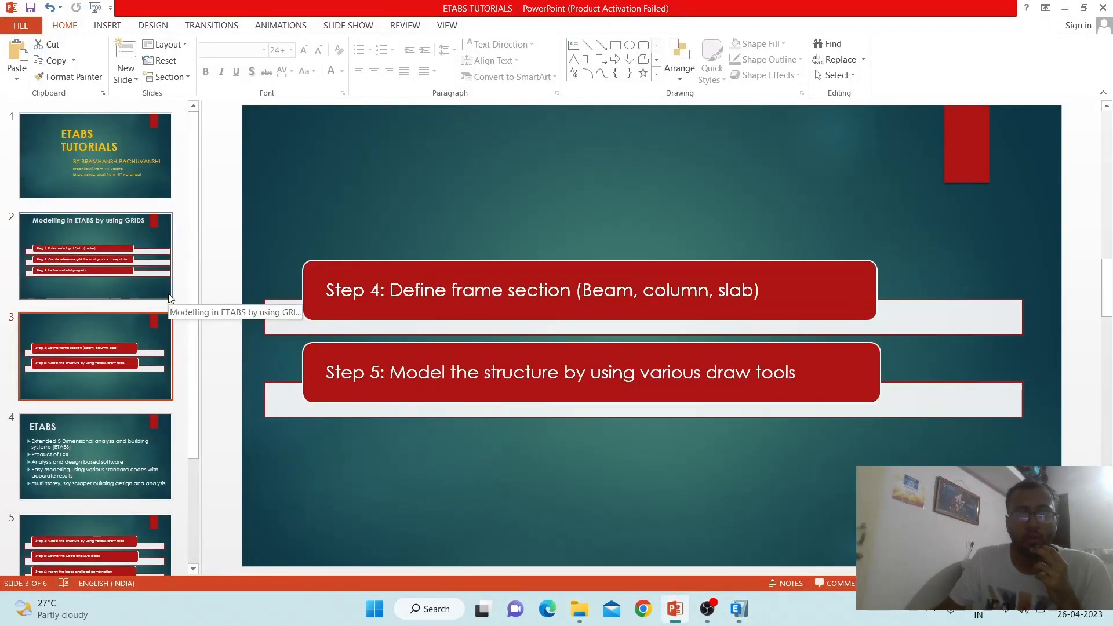
{"action": "left_click", "coordinate": [40, 287]}
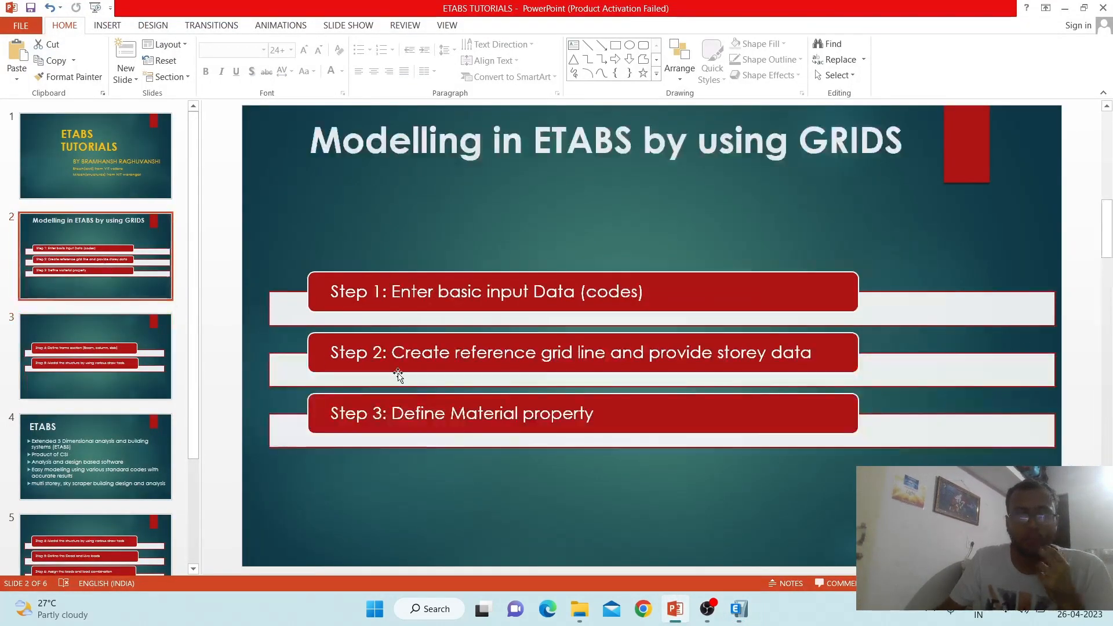
{"action": "left_click", "coordinate": [72, 320]}
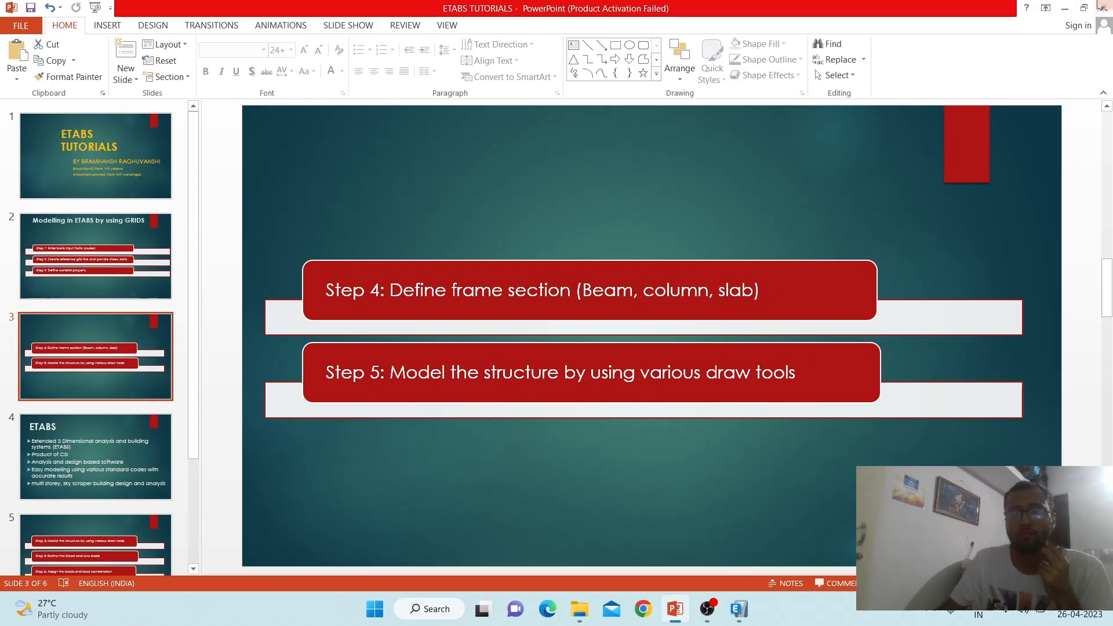
{"action": "left_click", "coordinate": [1064, 8]}
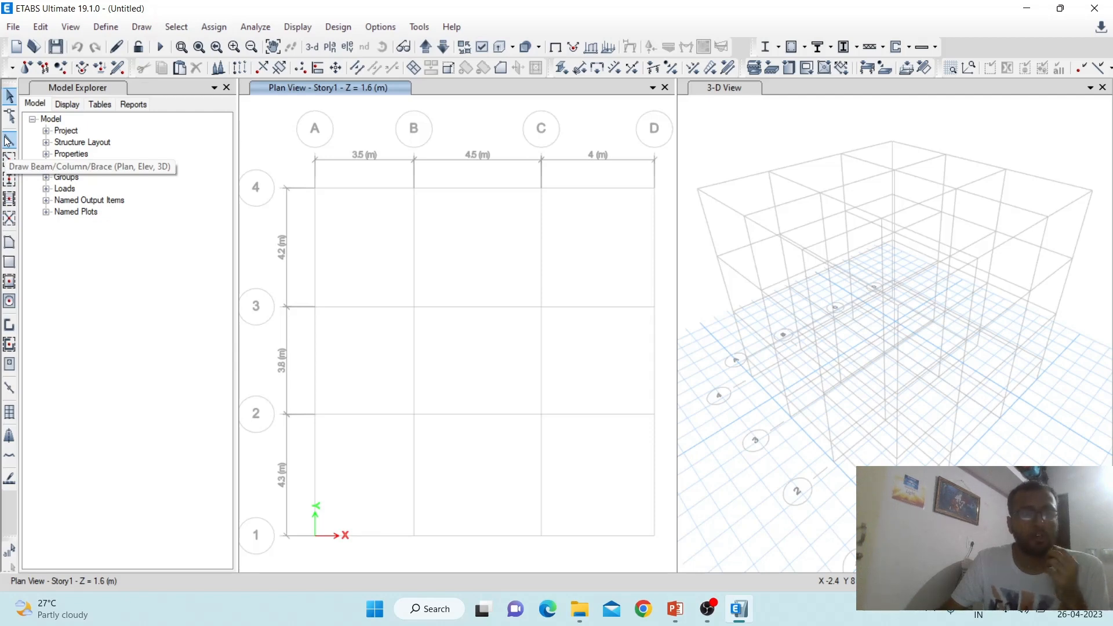
Draw BEAM 230X400 beams point to point along grid line 1 from A through B and C to D on Story1
{"action": "left_click", "coordinate": [8, 141]}
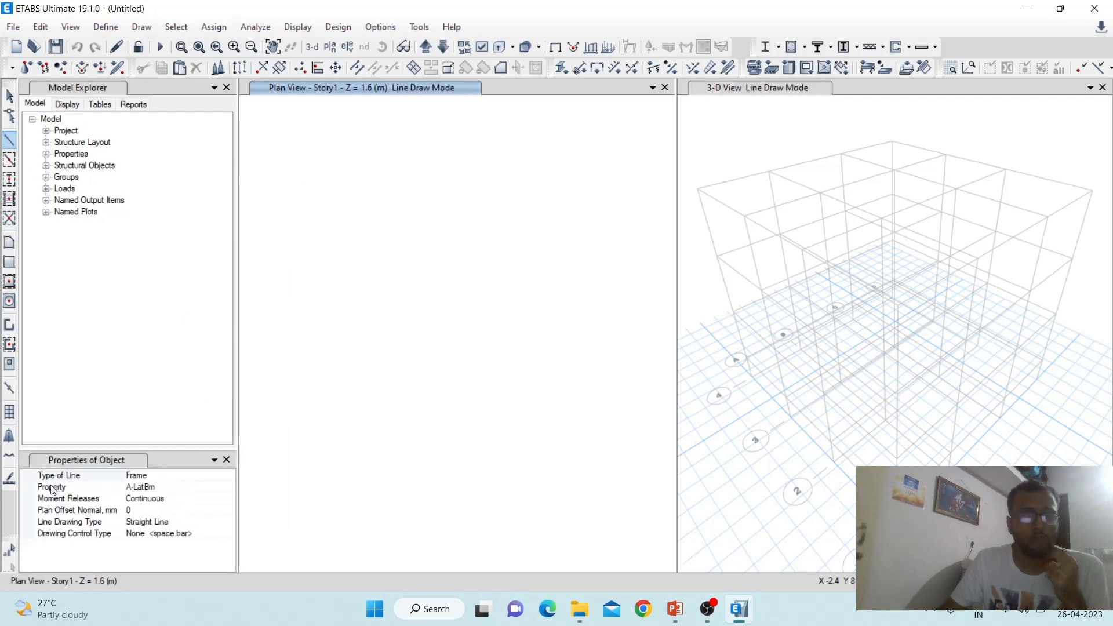
{"action": "left_click", "coordinate": [178, 486]}
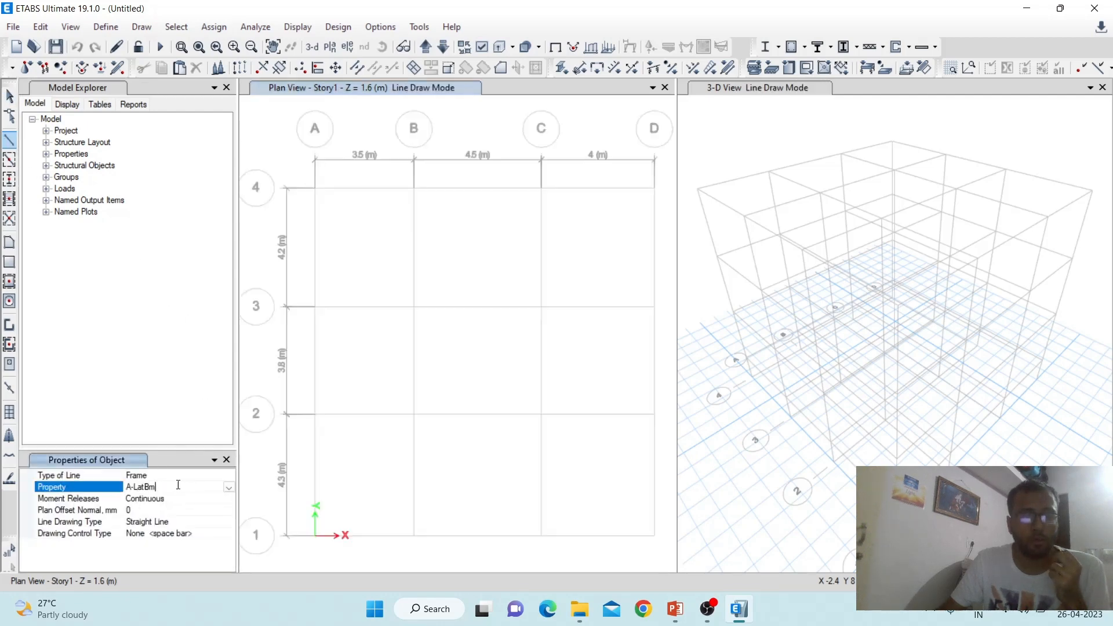
{"action": "left_click", "coordinate": [228, 487]}
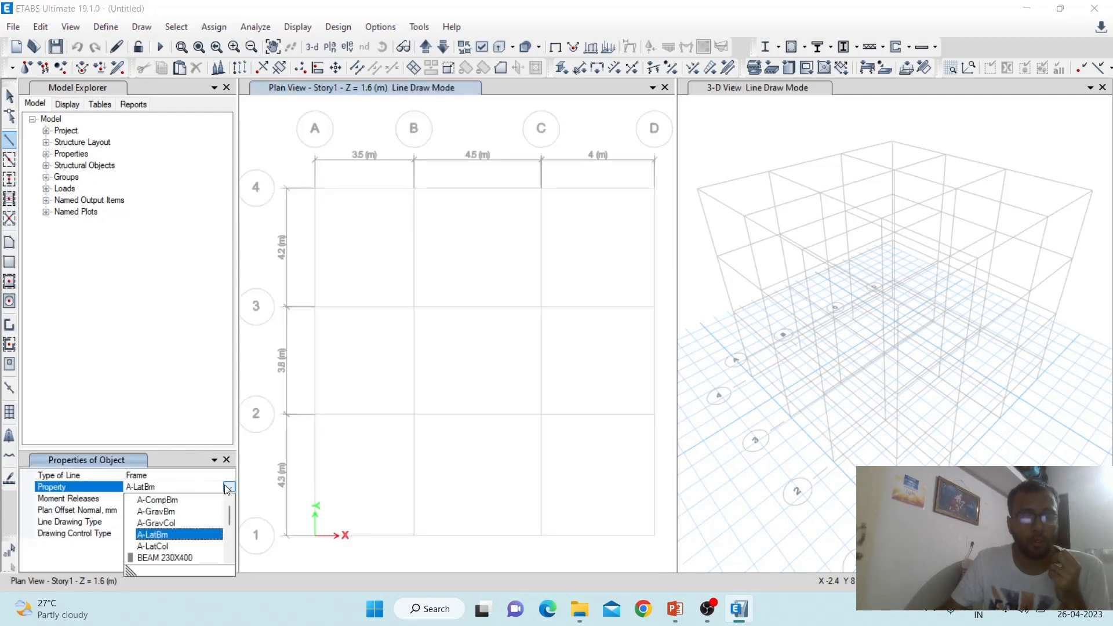
{"action": "left_click", "coordinate": [165, 558]}
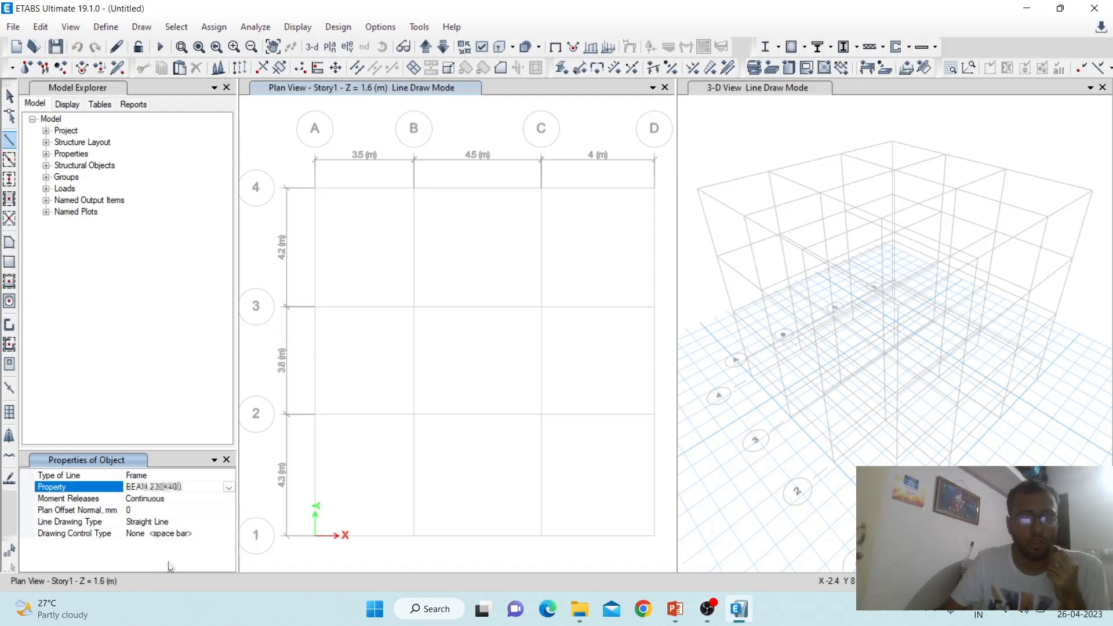
{"action": "left_click", "coordinate": [316, 537]}
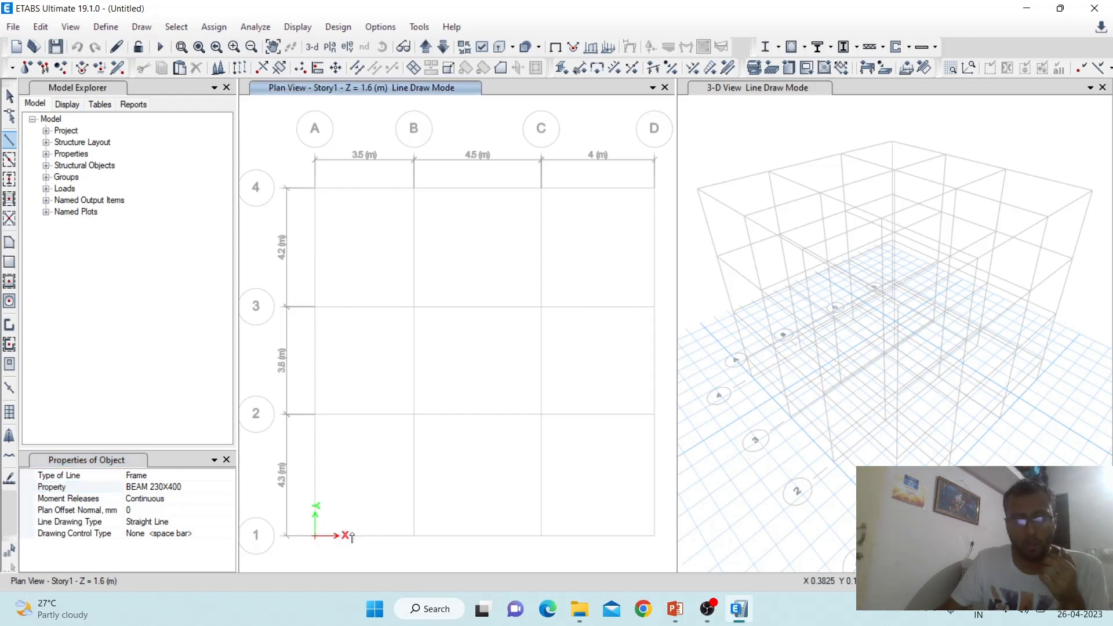
{"action": "left_click", "coordinate": [413, 536]}
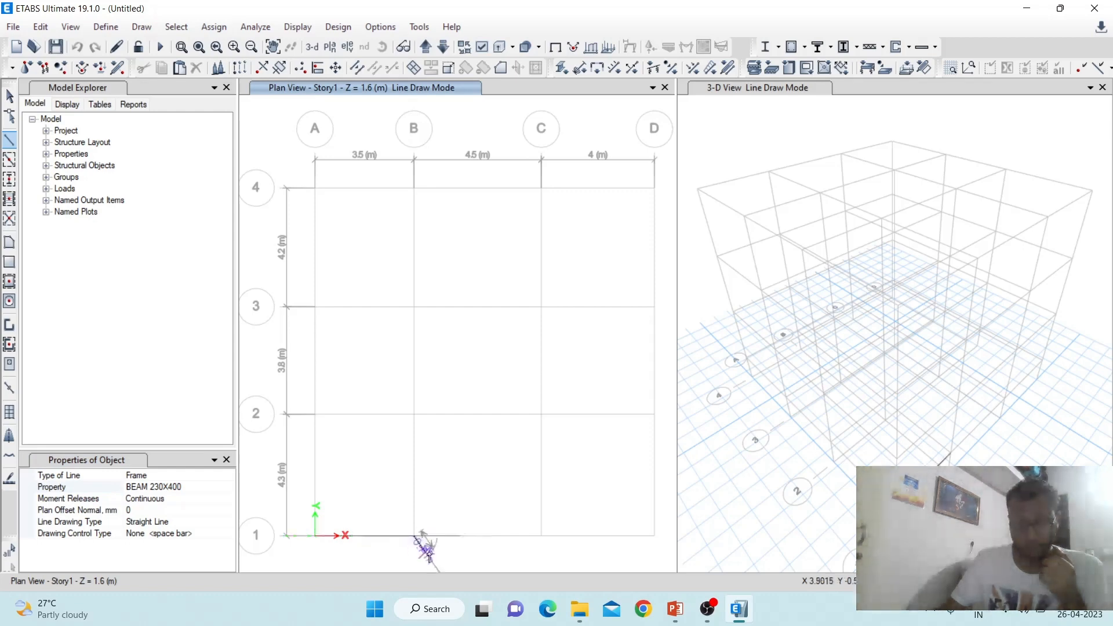
{"action": "left_click", "coordinate": [542, 536]}
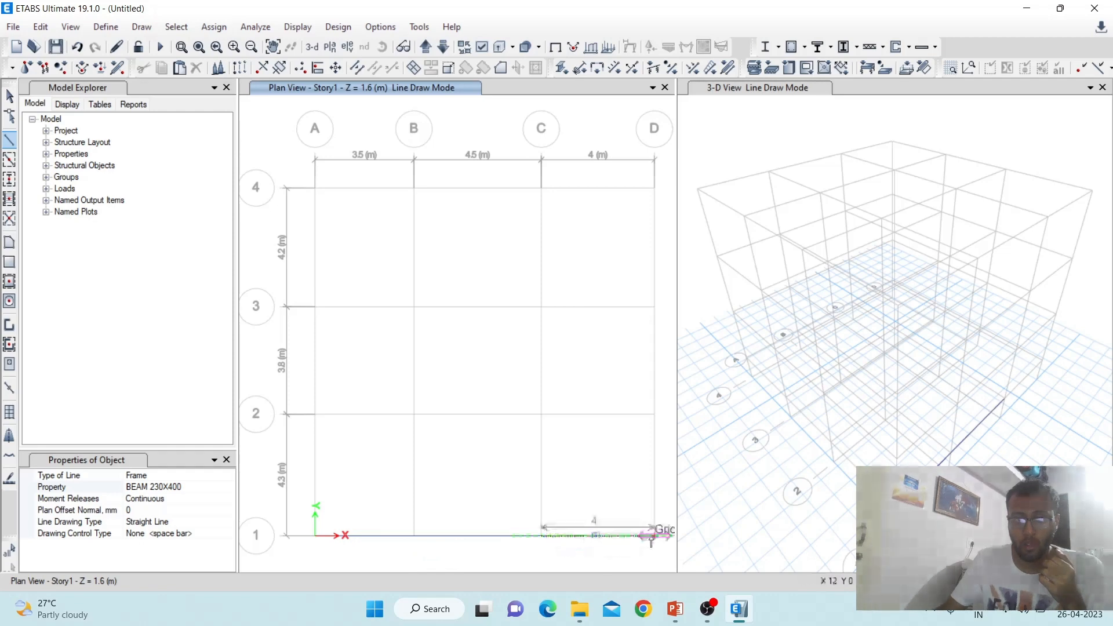
{"action": "left_click", "coordinate": [654, 535]}
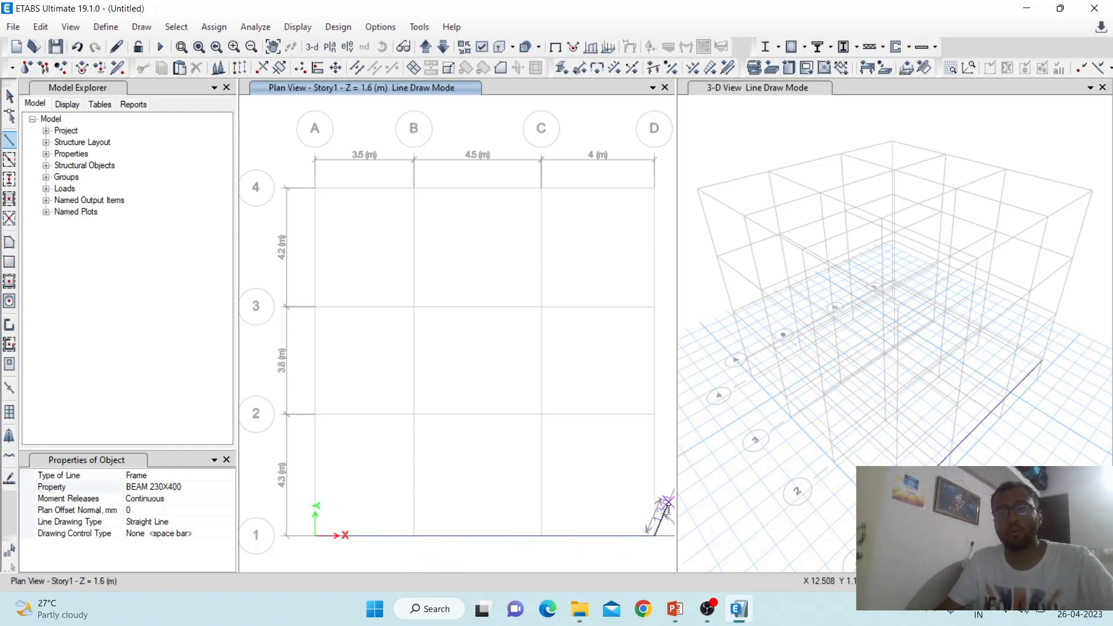
{"action": "right_click", "coordinate": [669, 503]}
{"action": "key", "text": "Escape"}
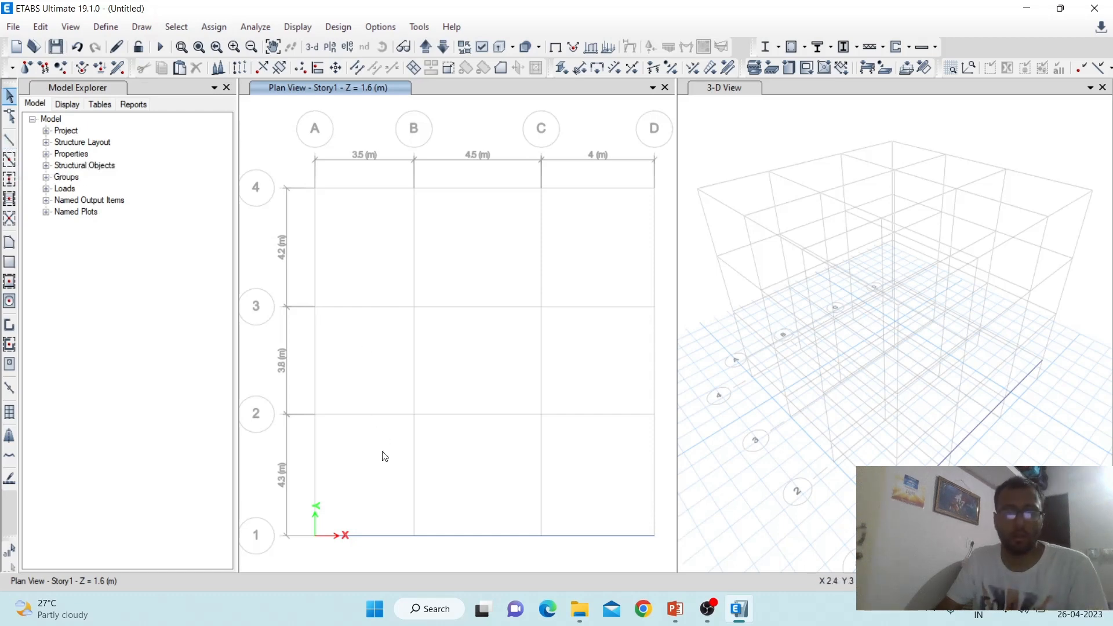
Draw connected beams from grid point D1 through D2, D3, C3 and C2 to B2, using BEAM 230X400
{"action": "left_click", "coordinate": [9, 139]}
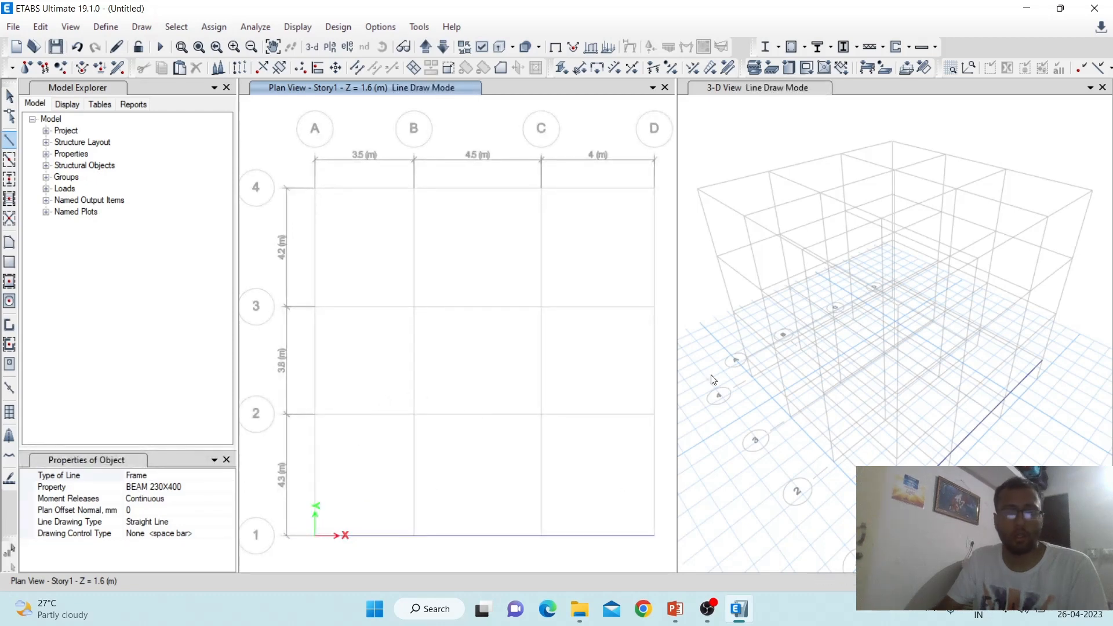
{"action": "left_click", "coordinate": [655, 536]}
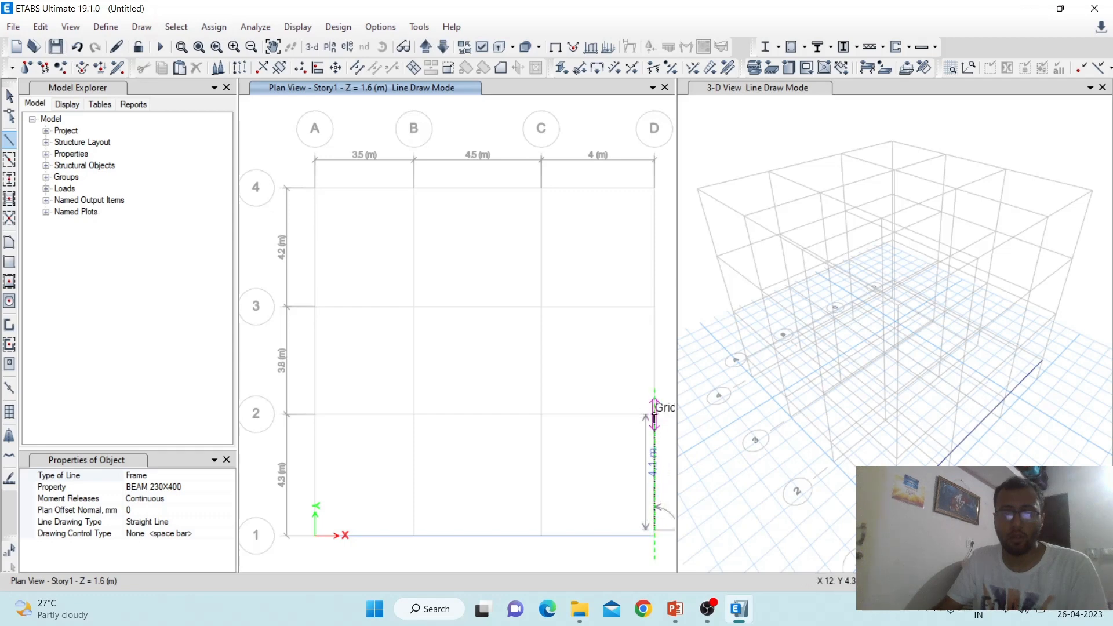
{"action": "left_click", "coordinate": [655, 414]}
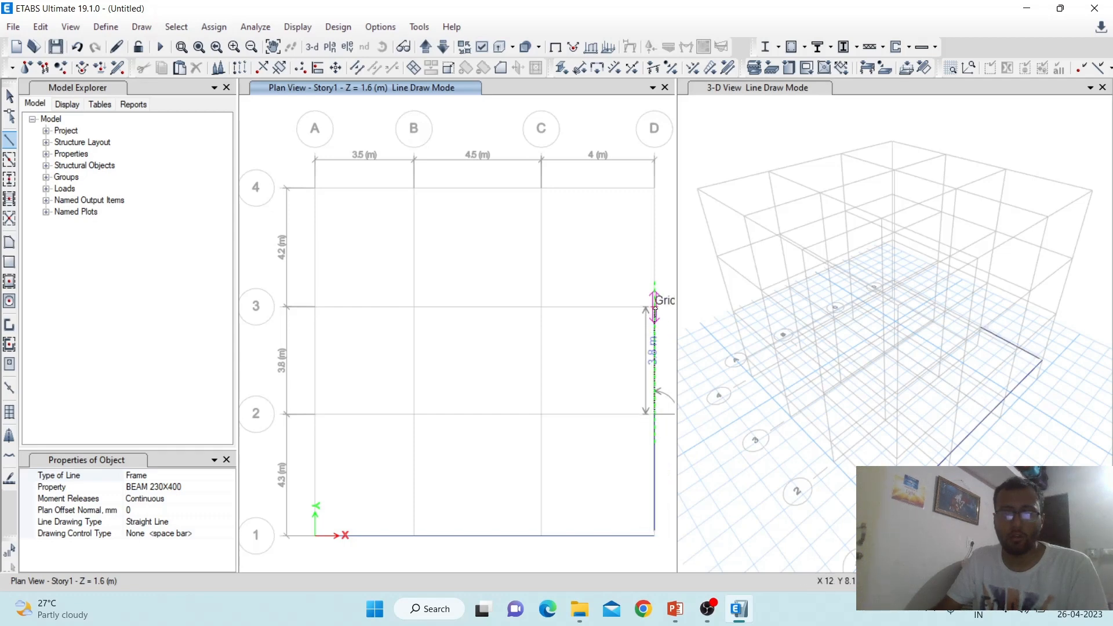
{"action": "left_click", "coordinate": [655, 306]}
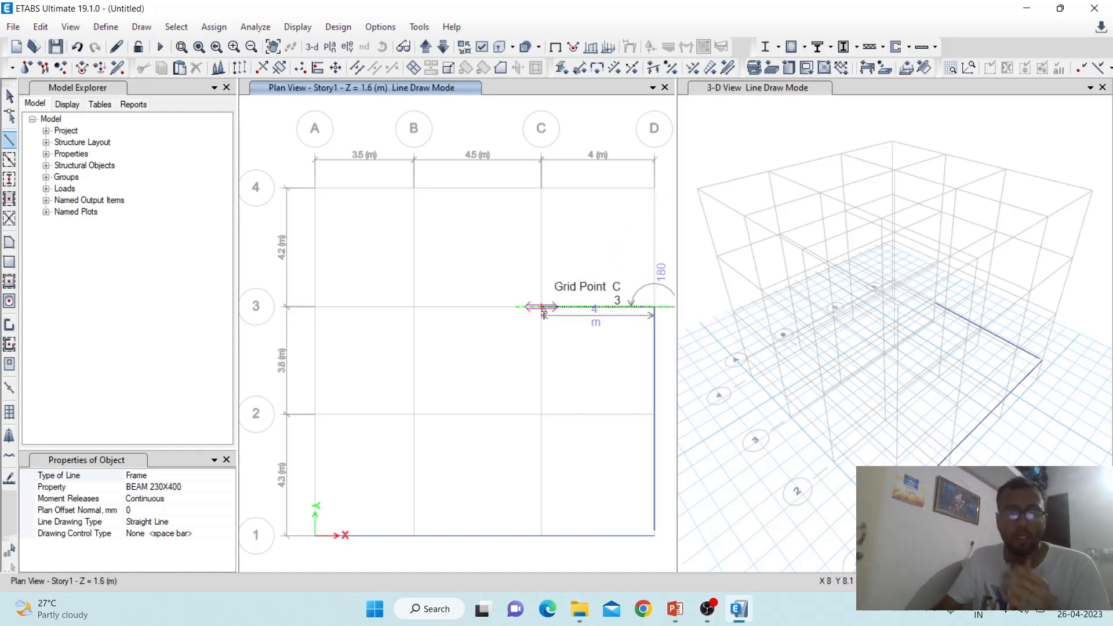
{"action": "left_click", "coordinate": [541, 307]}
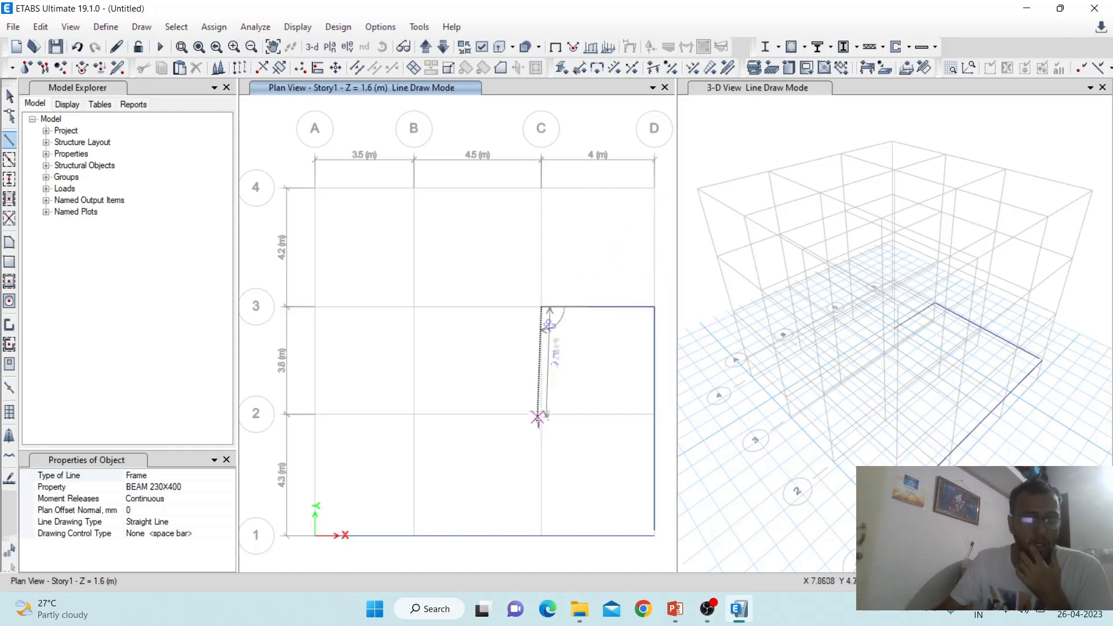
{"action": "left_click", "coordinate": [541, 414]}
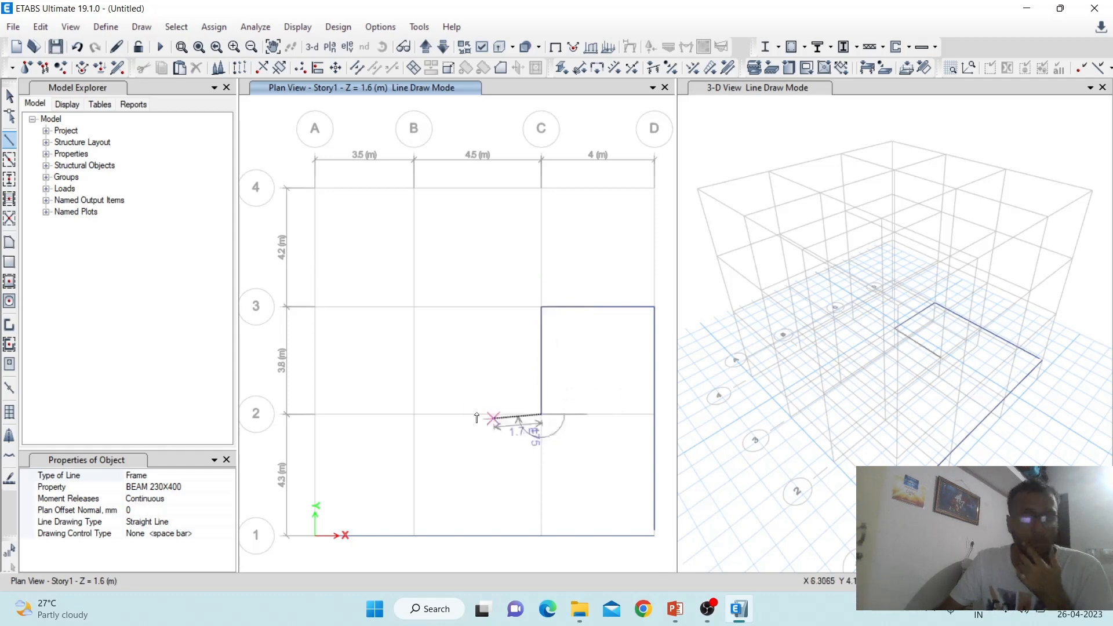
{"action": "left_click", "coordinate": [415, 415]}
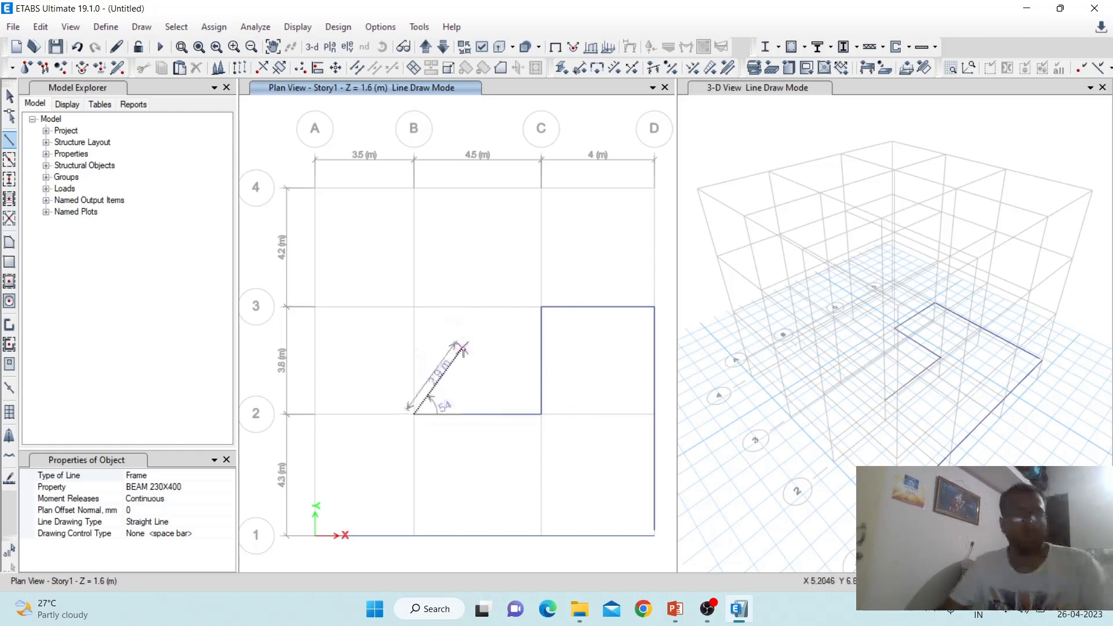
{"action": "key", "text": "Escape"}
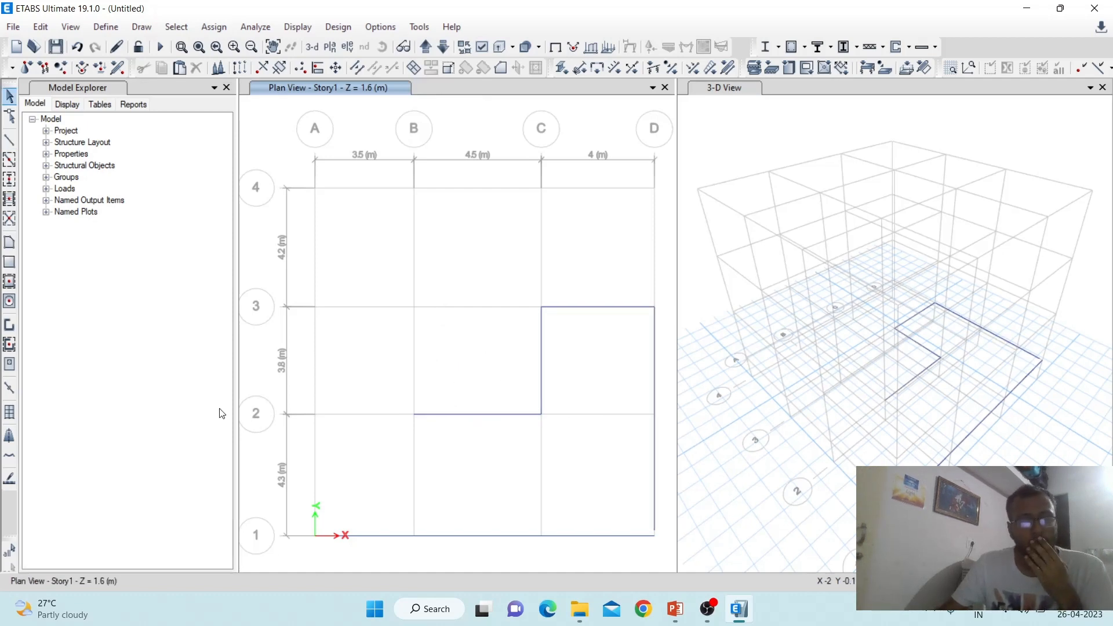
Select all the beams drawn in the Story1 plan with a window and delete them
{"action": "scroll", "coordinate": [434, 415], "scroll_direction": "down", "scroll_amount": 3}
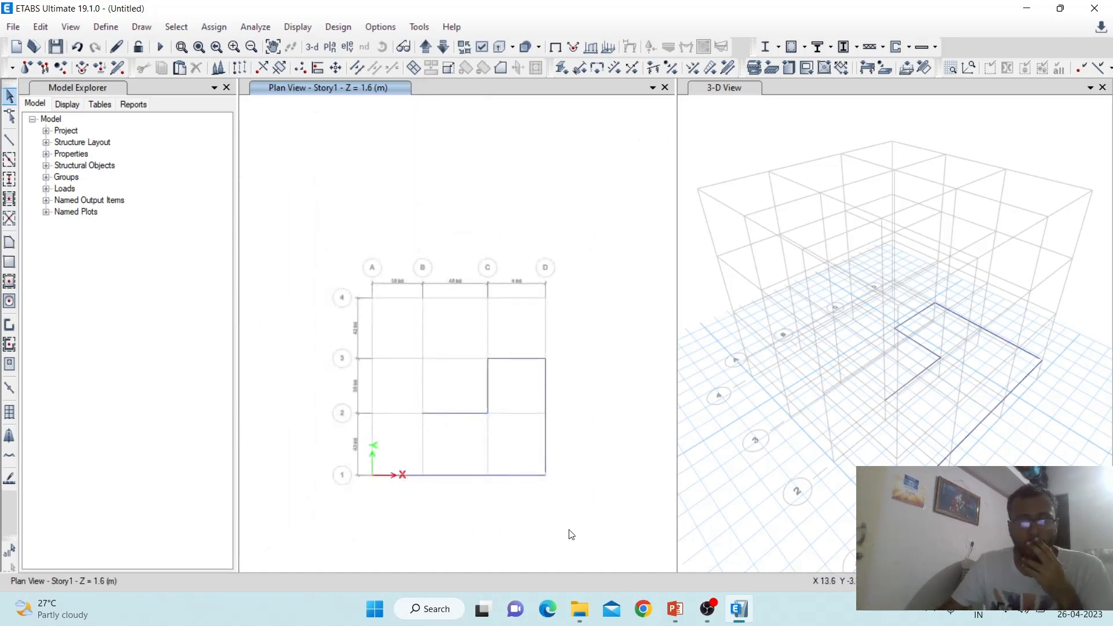
{"action": "left_click_drag", "start_coordinate": [568, 529], "coordinate": [390, 352]}
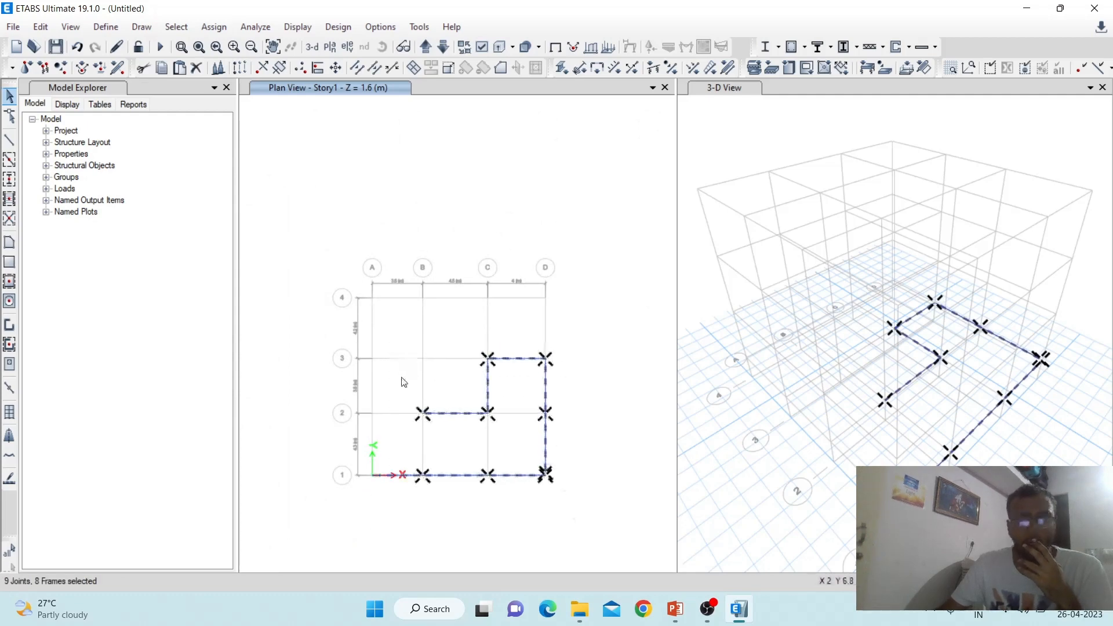
{"action": "key", "text": "ctrl+q"}
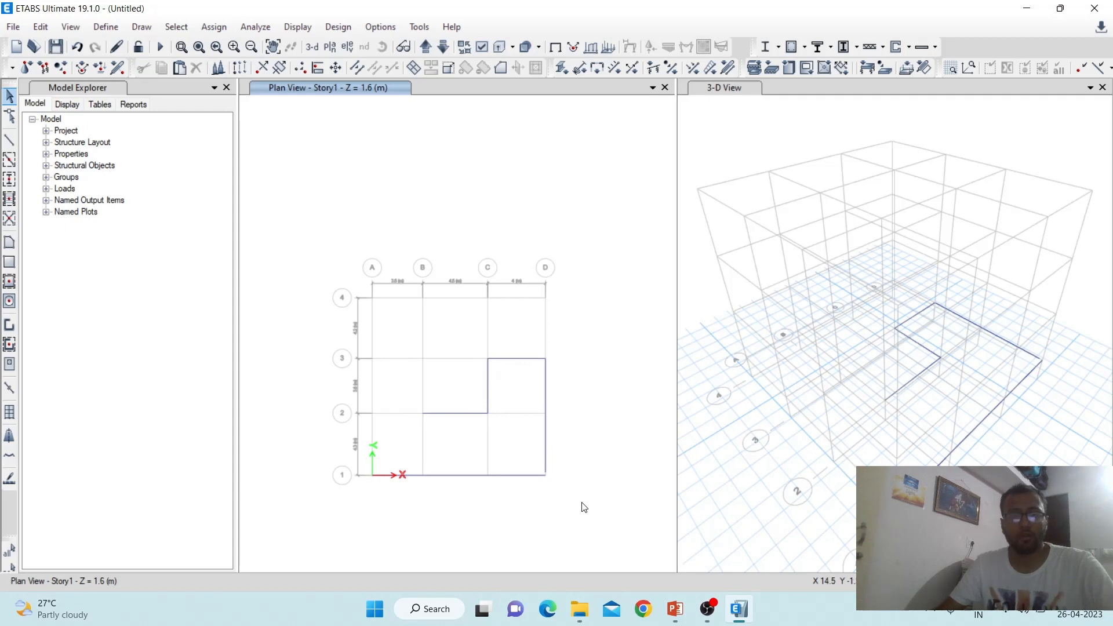
{"action": "left_click_drag", "start_coordinate": [581, 502], "coordinate": [387, 354]}
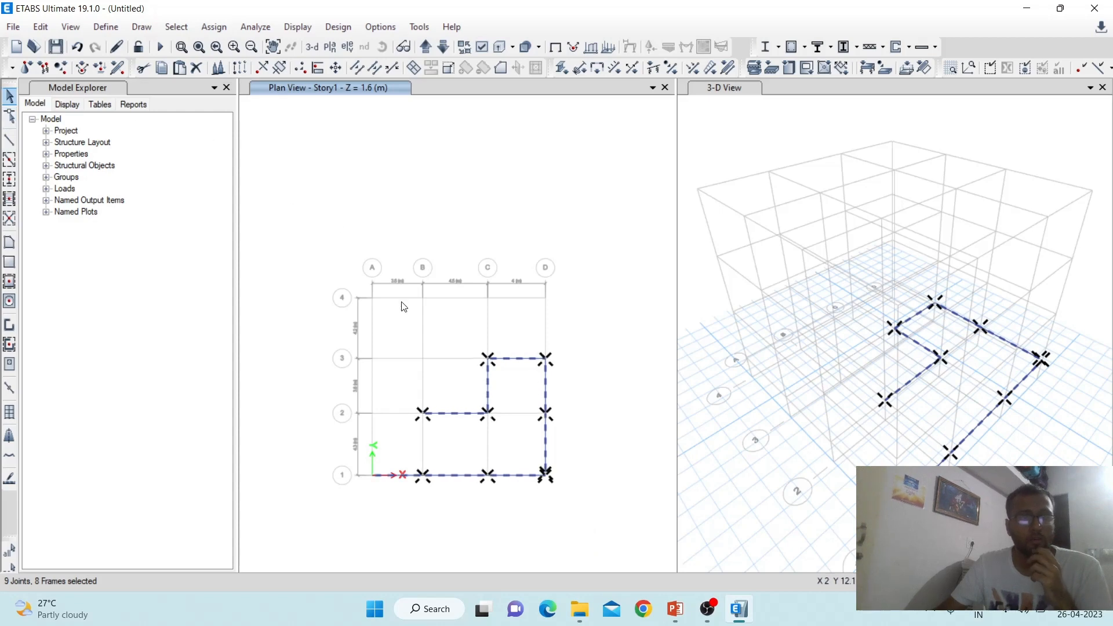
{"action": "left_click", "coordinate": [196, 68]}
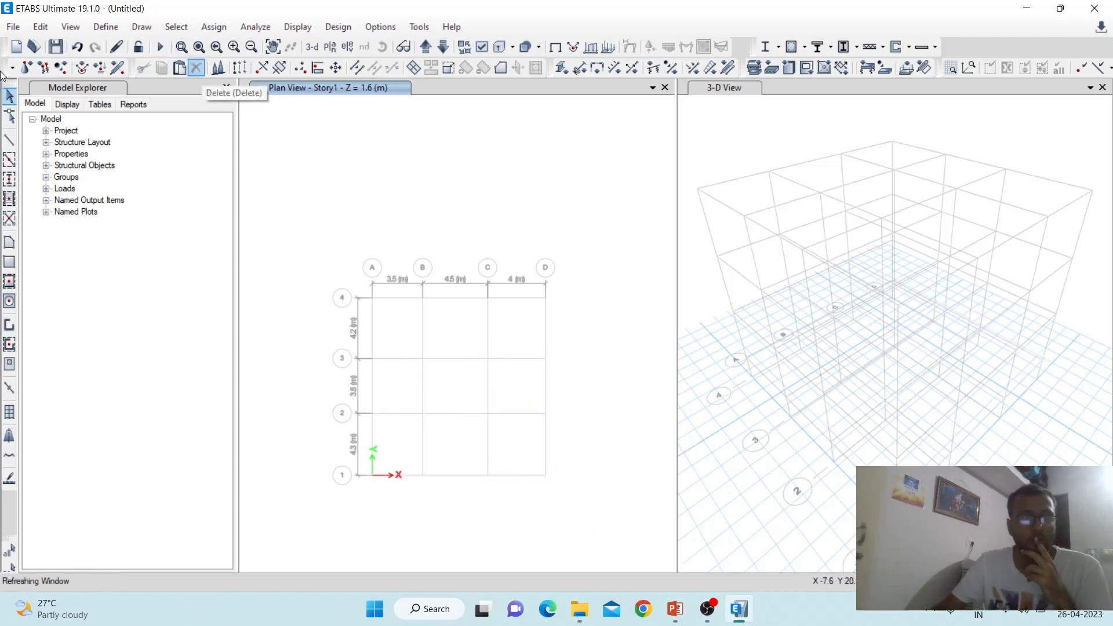
Try Quick Draw Beams with the A-LatBm property on grid line 1 between A and B, then delete that beam
{"action": "left_click", "coordinate": [10, 160]}
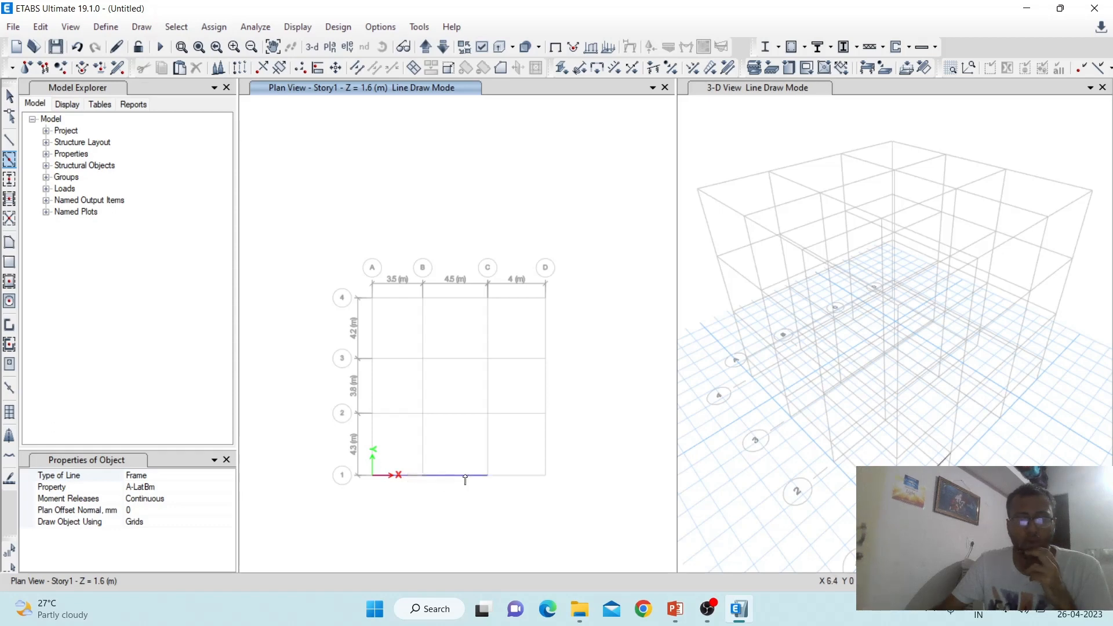
{"action": "scroll", "coordinate": [460, 480], "scroll_direction": "up", "scroll_amount": 3}
{"action": "scroll", "coordinate": [458, 479], "scroll_direction": "down", "scroll_amount": 1}
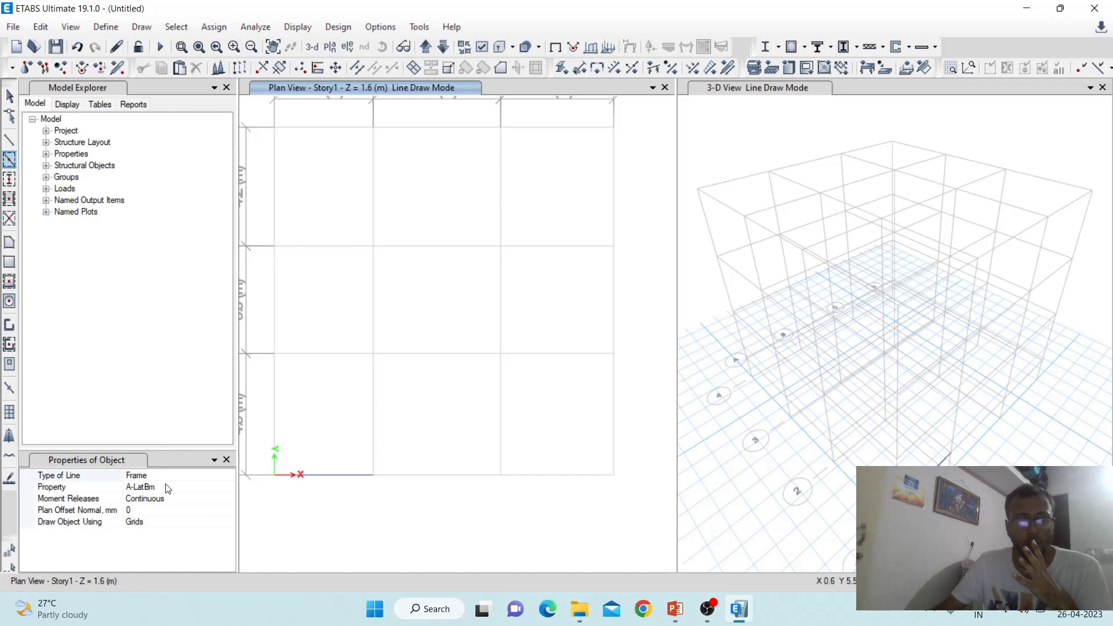
{"action": "left_click", "coordinate": [339, 479]}
{"action": "key", "text": "Escape"}
{"action": "left_click", "coordinate": [344, 477]}
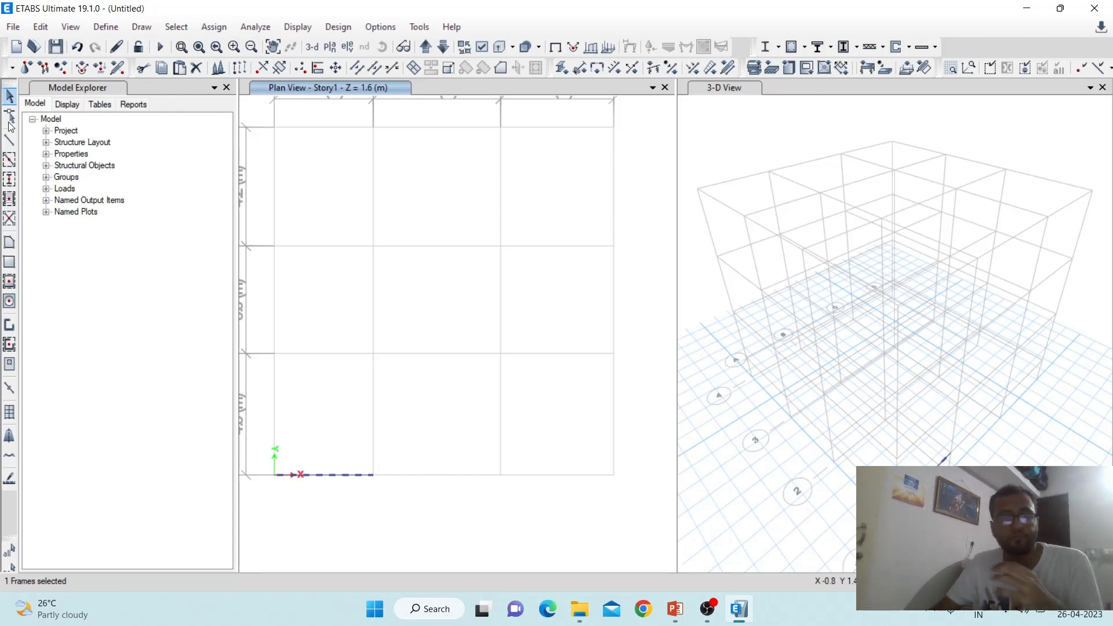
{"action": "left_click", "coordinate": [197, 69]}
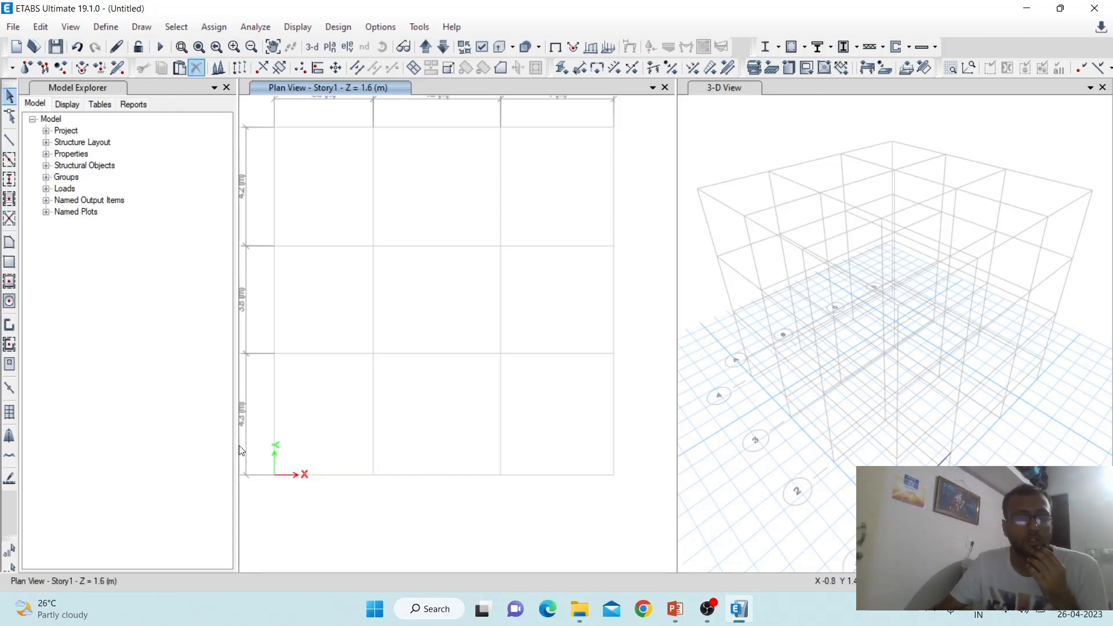
Start Quick Draw Beams/Columns for frame lines with the section property set to BEAM 230X400
{"action": "left_click", "coordinate": [10, 159]}
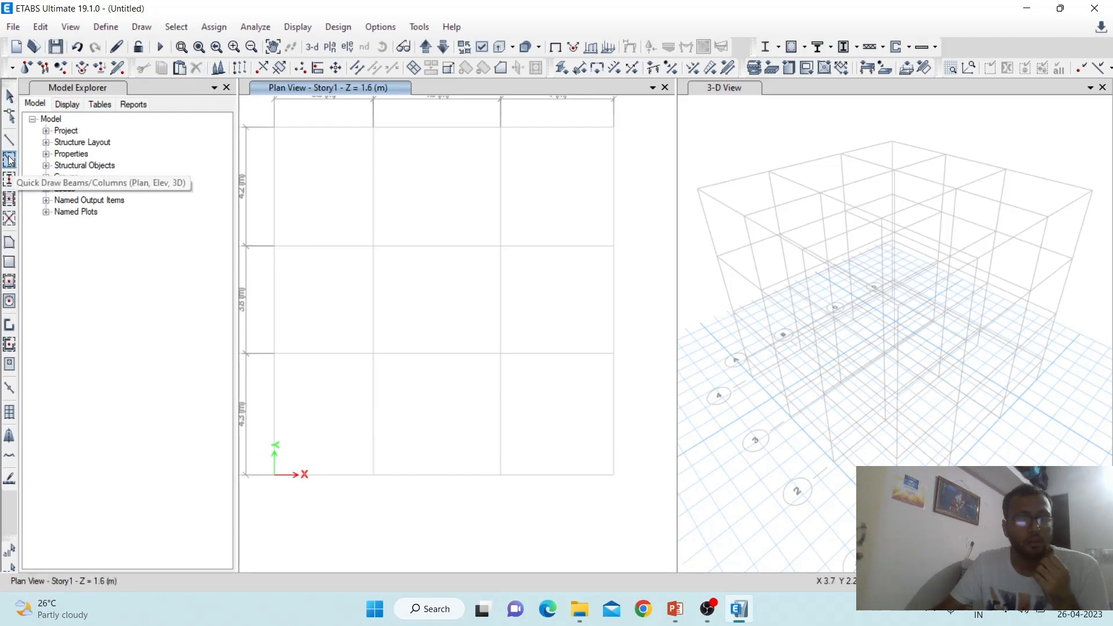
{"action": "left_click", "coordinate": [172, 486]}
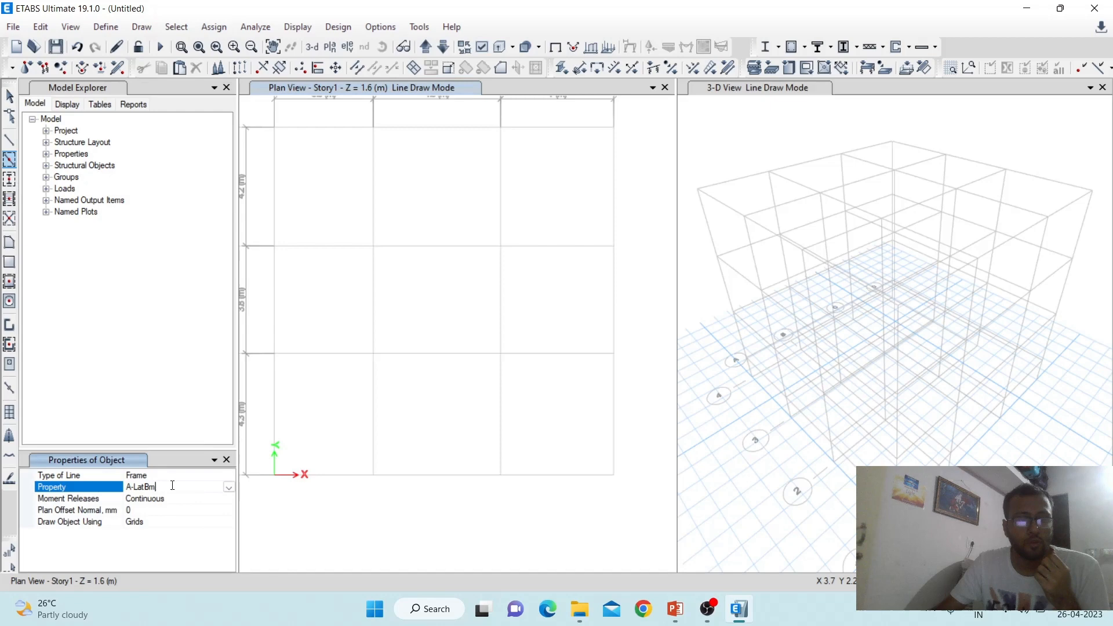
{"action": "left_click", "coordinate": [228, 487]}
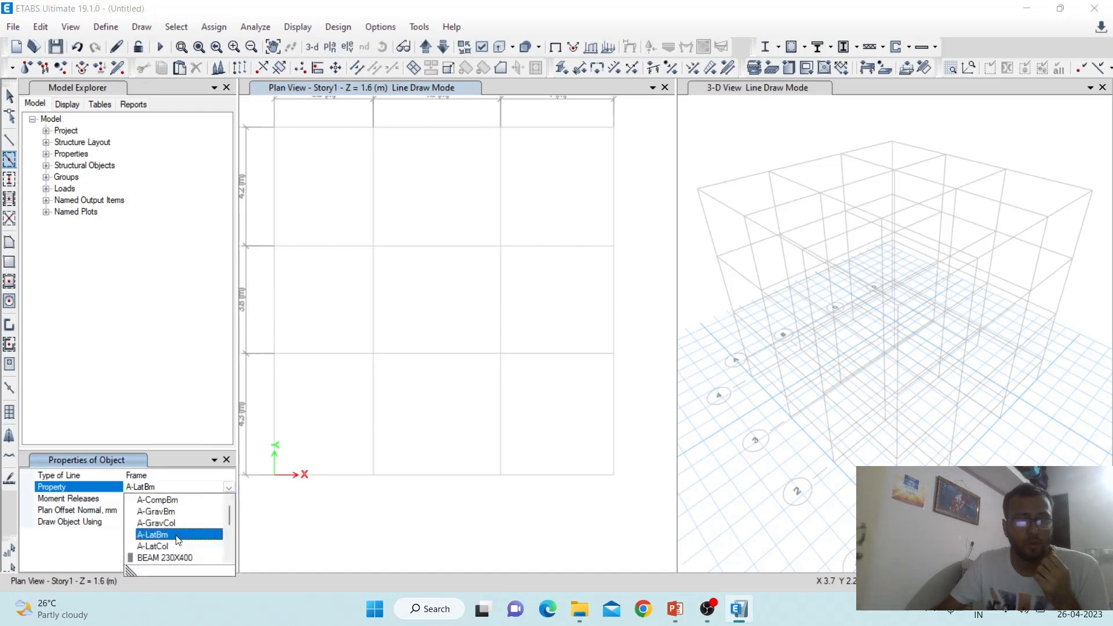
{"action": "left_click", "coordinate": [174, 557]}
Quick-draw beams on grid line 1 from A to C, line C between 1 and 2, and lines 2 and 3 between B and C
{"action": "left_click", "coordinate": [340, 475]}
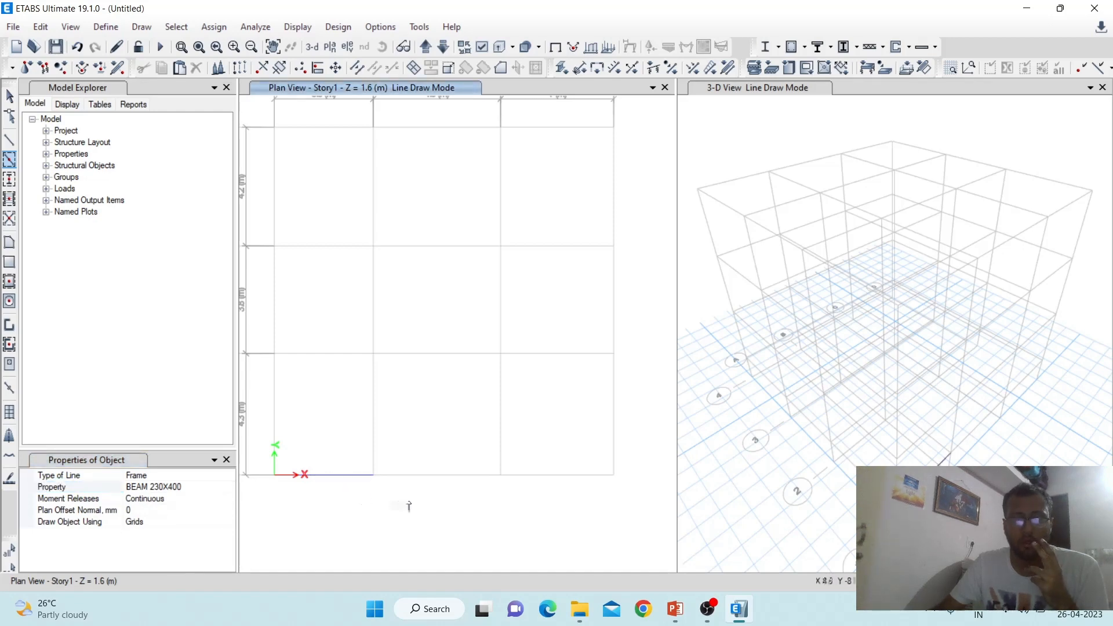
{"action": "left_click", "coordinate": [447, 476]}
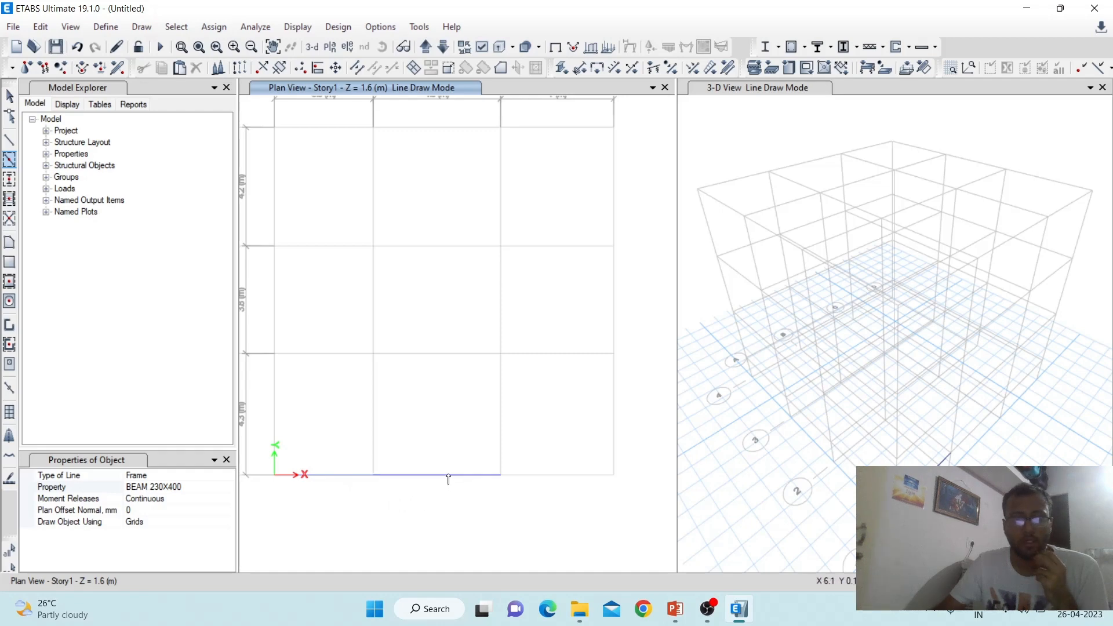
{"action": "left_click", "coordinate": [497, 416]}
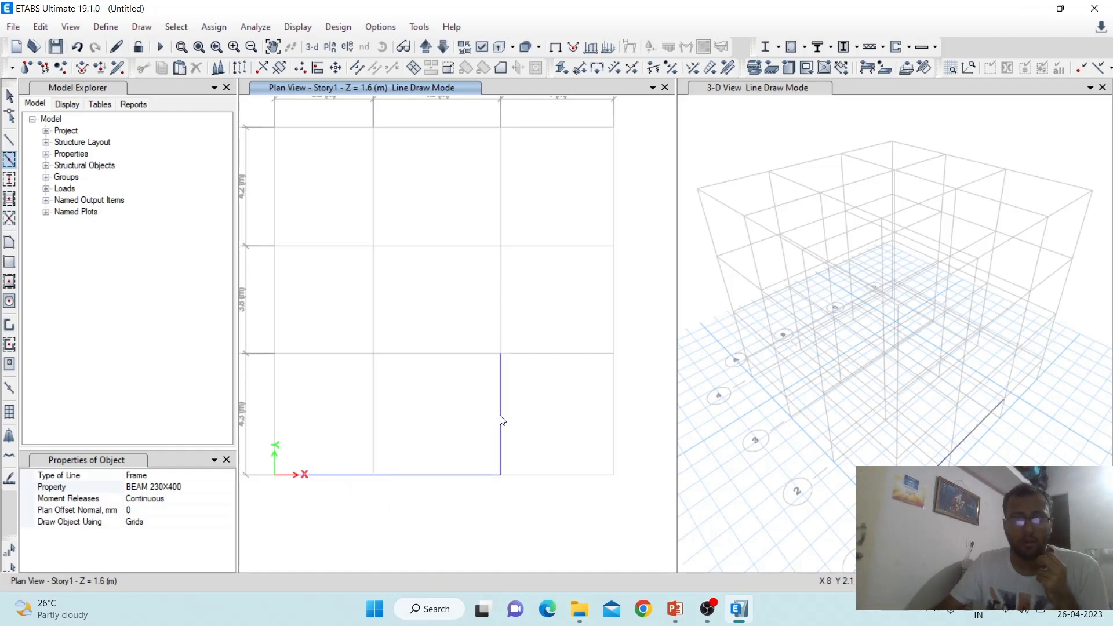
{"action": "left_click", "coordinate": [417, 352]}
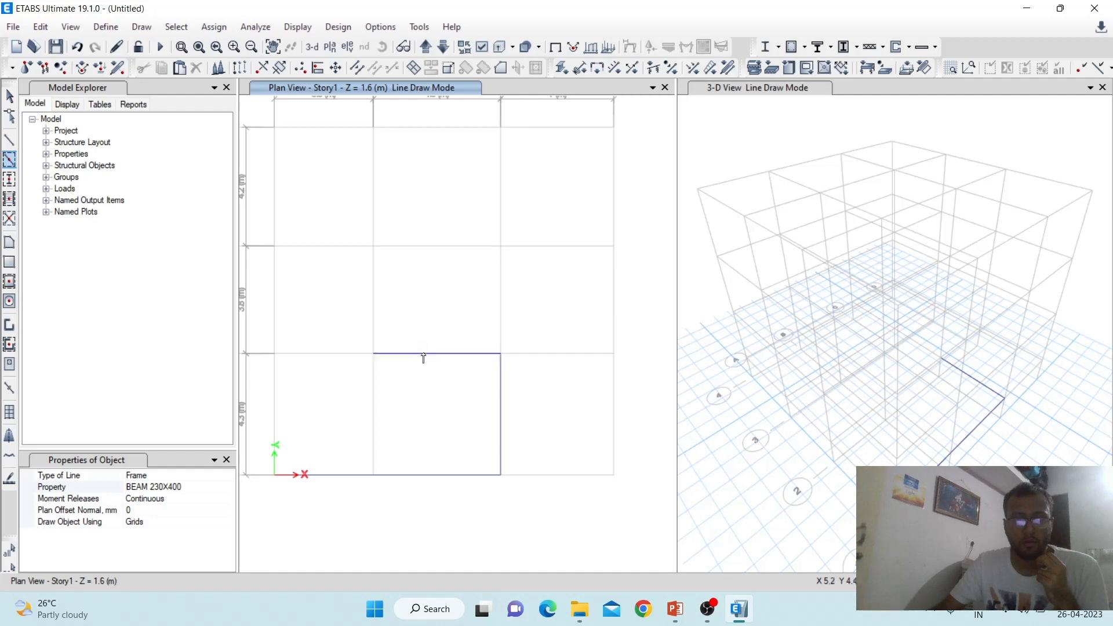
{"action": "left_click", "coordinate": [423, 244]}
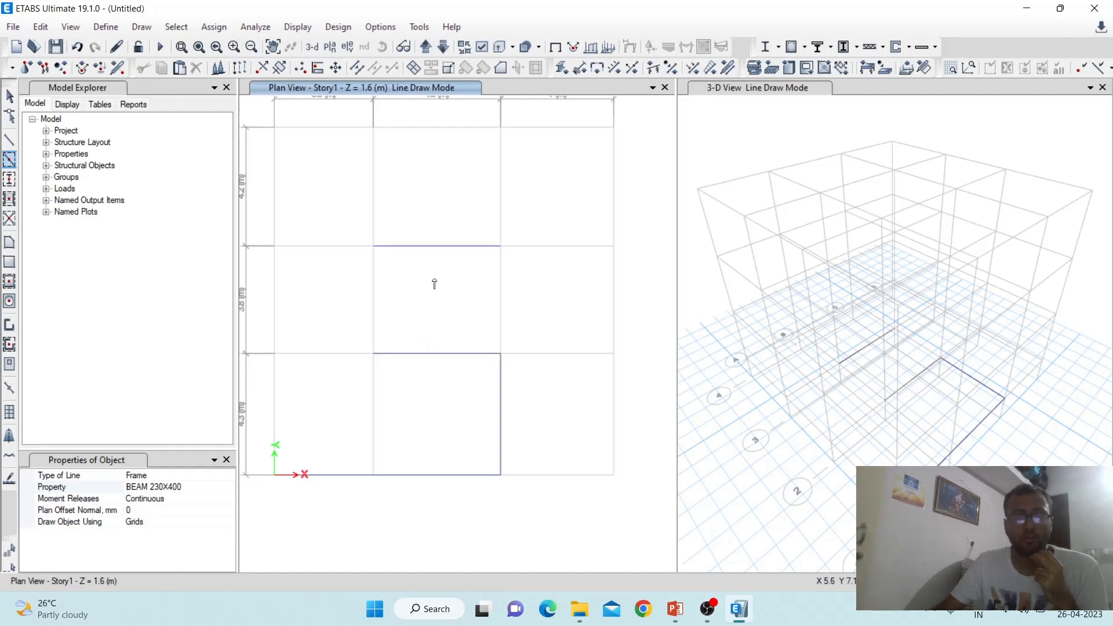
Quick-draw BEAM 230X400 beams on grid line 3 between A and B and C and D, and on line 2 between C and D
{"action": "scroll", "coordinate": [435, 285], "scroll_direction": "down", "scroll_amount": 2}
{"action": "scroll", "coordinate": [457, 296], "scroll_direction": "up", "scroll_amount": 1}
{"action": "scroll", "coordinate": [458, 296], "scroll_direction": "down", "scroll_amount": 2}
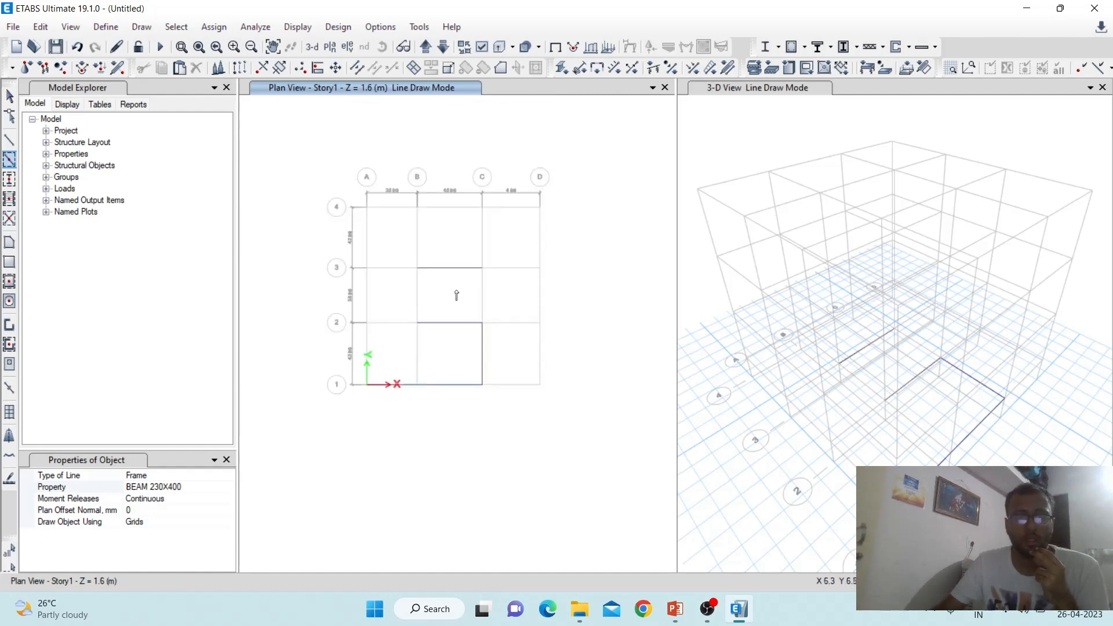
{"action": "scroll", "coordinate": [456, 296], "scroll_direction": "up", "scroll_amount": 2}
{"action": "scroll", "coordinate": [455, 295], "scroll_direction": "down", "scroll_amount": 2}
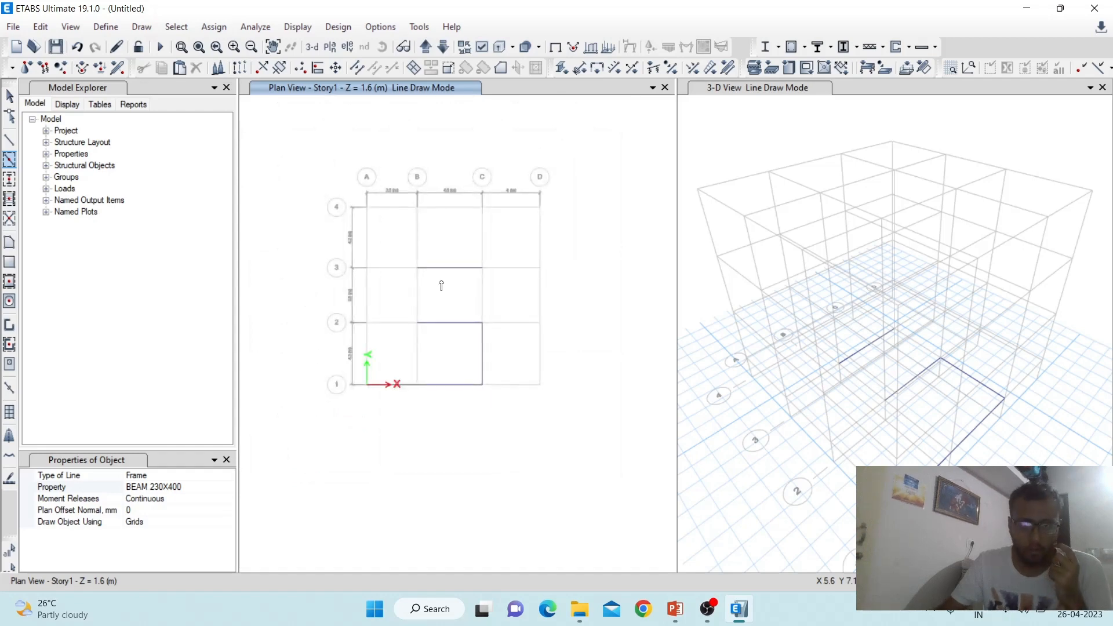
{"action": "left_click", "coordinate": [390, 269]}
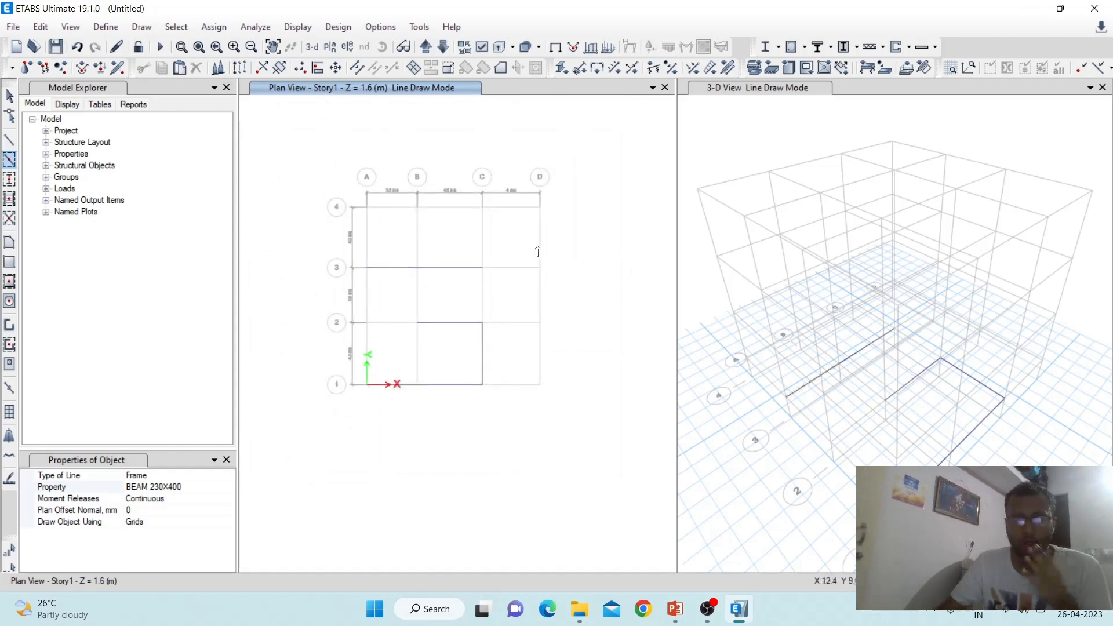
{"action": "left_click", "coordinate": [519, 268]}
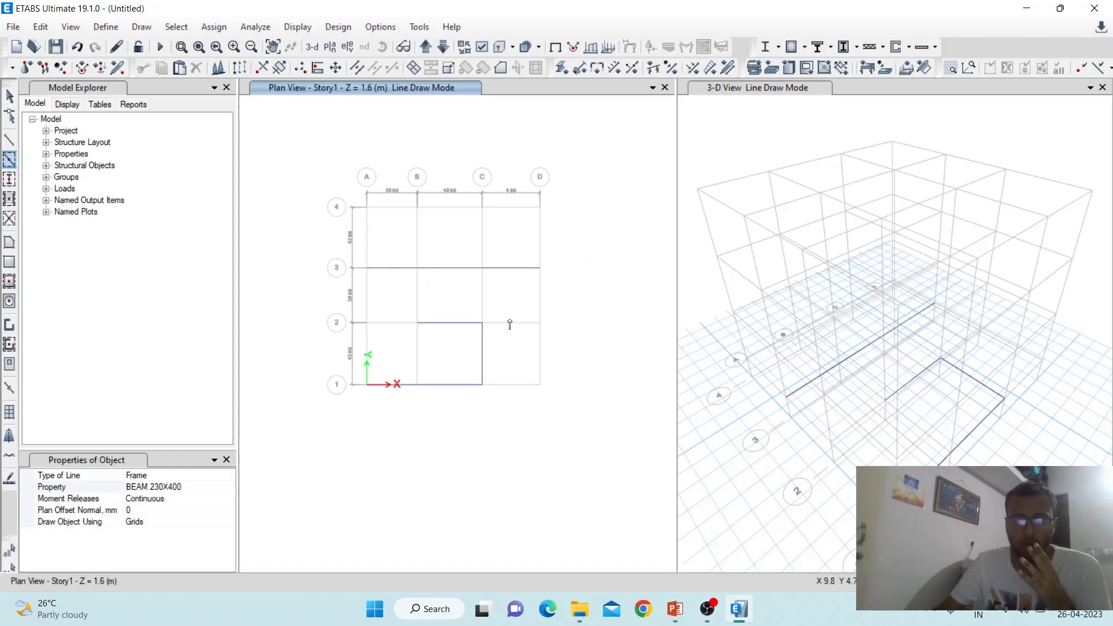
{"action": "left_click", "coordinate": [510, 323]}
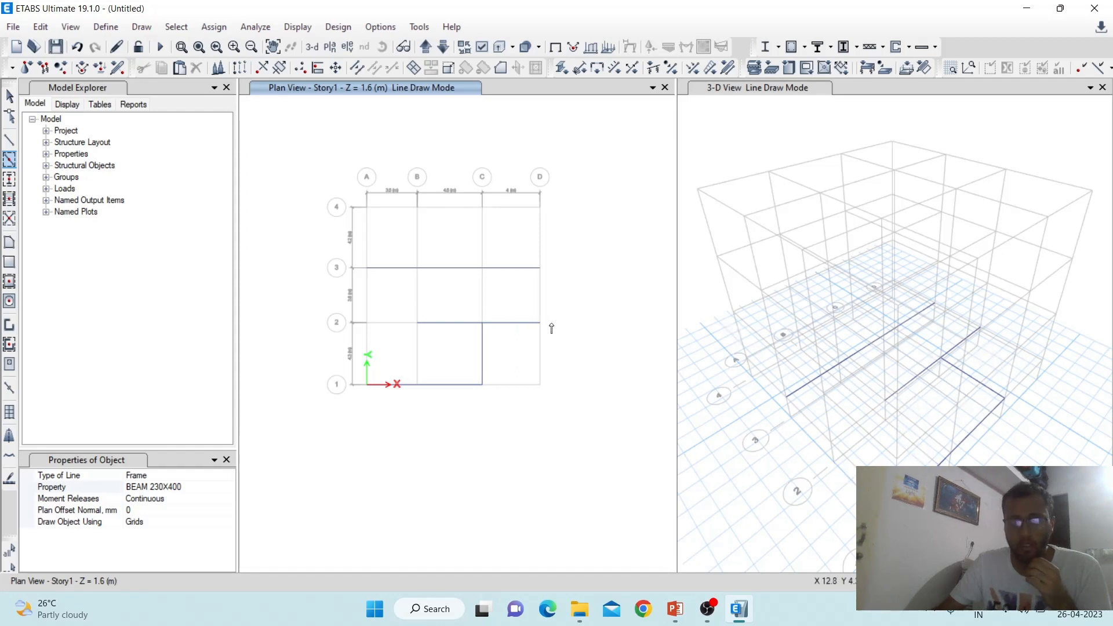
Quick-draw beams on line D between 1 and 2, line 1 between C and D, line B from 1 to 3, and line C between 2 and 3
{"action": "left_click", "coordinate": [540, 351]}
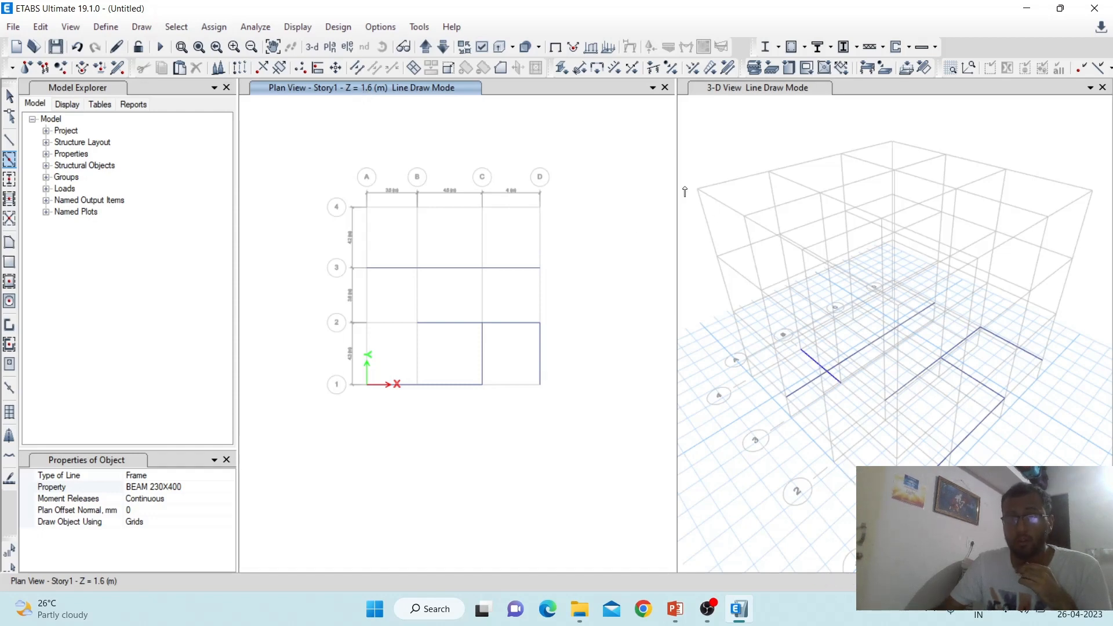
{"action": "left_click", "coordinate": [508, 384]}
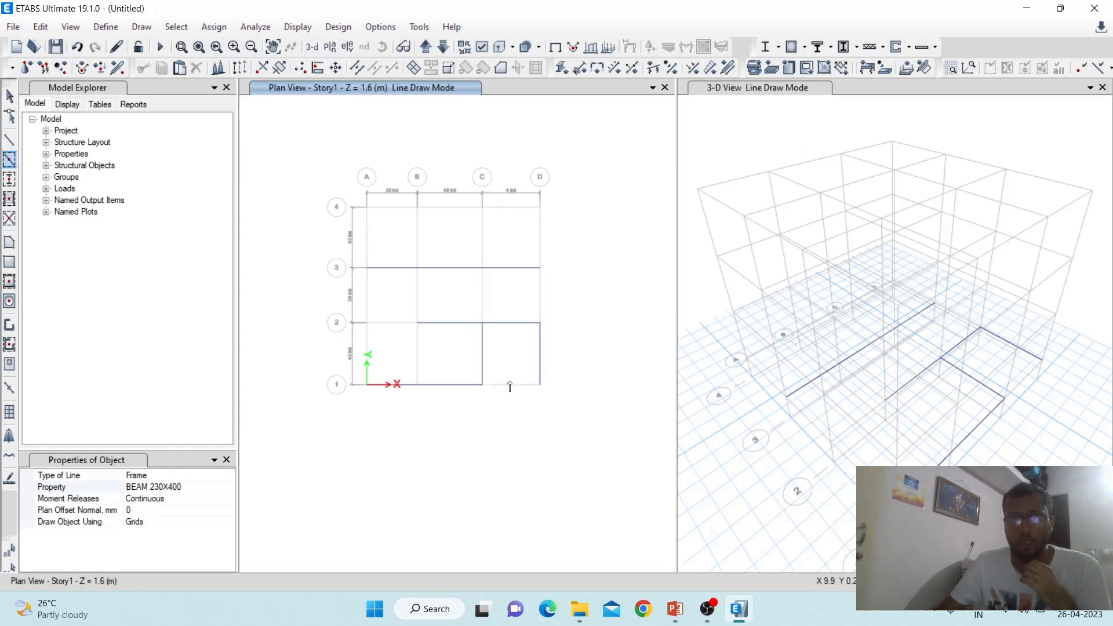
{"action": "left_click", "coordinate": [416, 353]}
{"action": "left_click", "coordinate": [417, 290]}
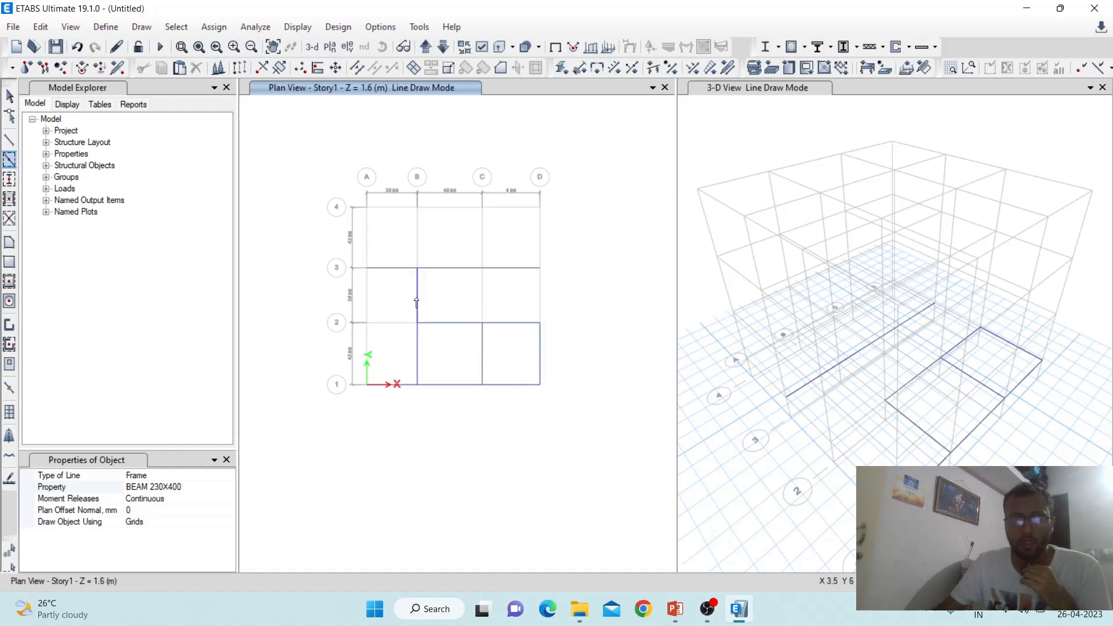
{"action": "left_click", "coordinate": [482, 290]}
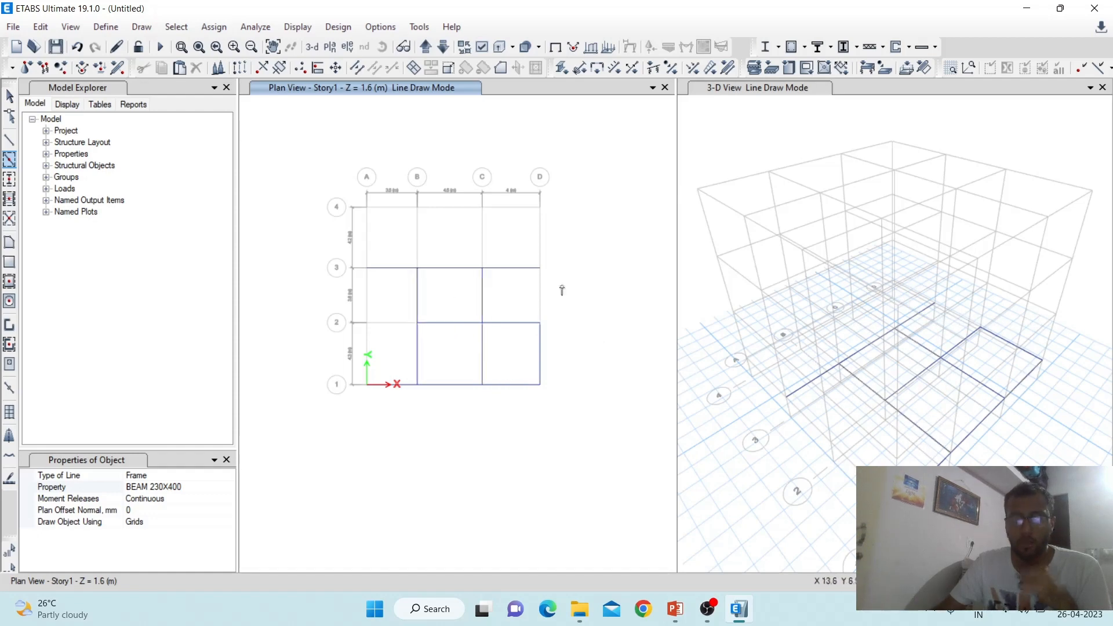
Leave beam drawing, select all the individually drawn Story1 beams with a window and delete them
{"action": "key", "text": "Escape"}
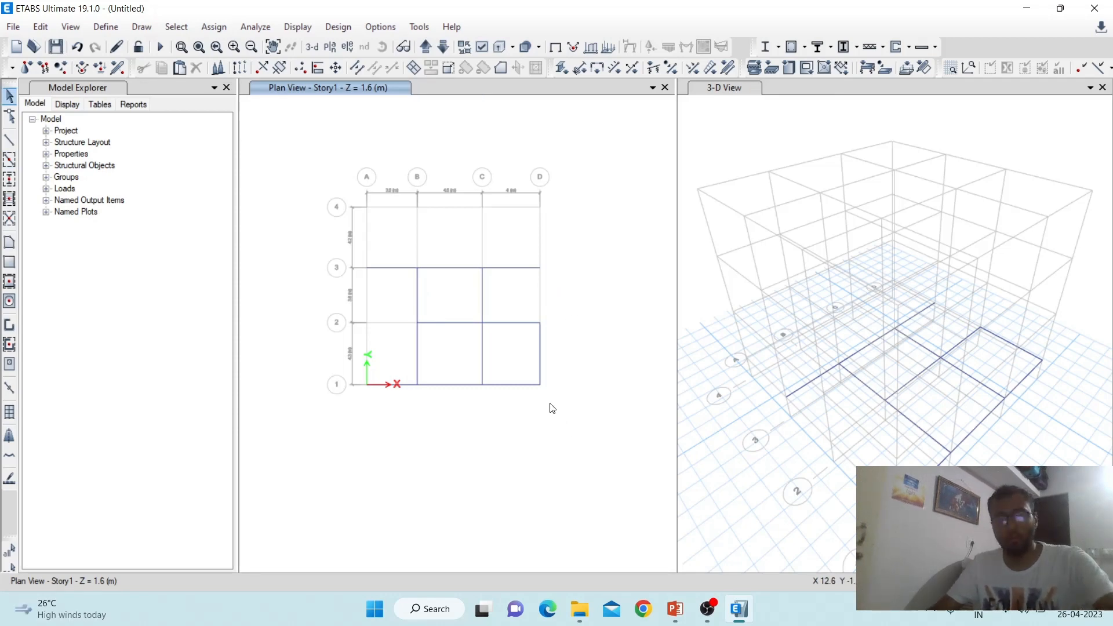
{"action": "left_click_drag", "start_coordinate": [561, 407], "coordinate": [340, 260]}
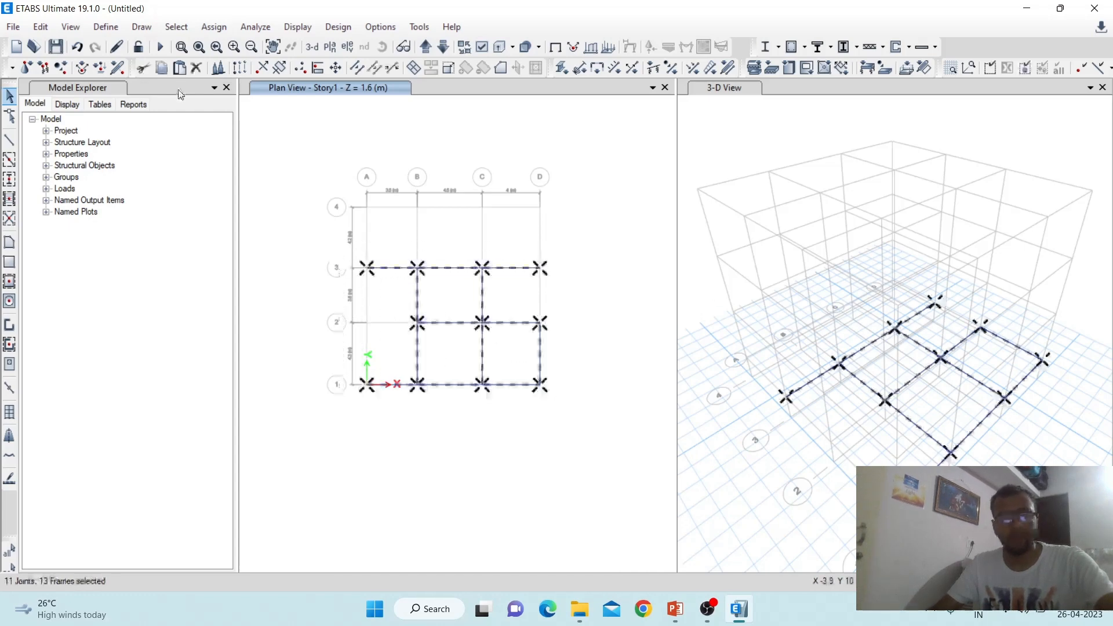
{"action": "left_click", "coordinate": [197, 67]}
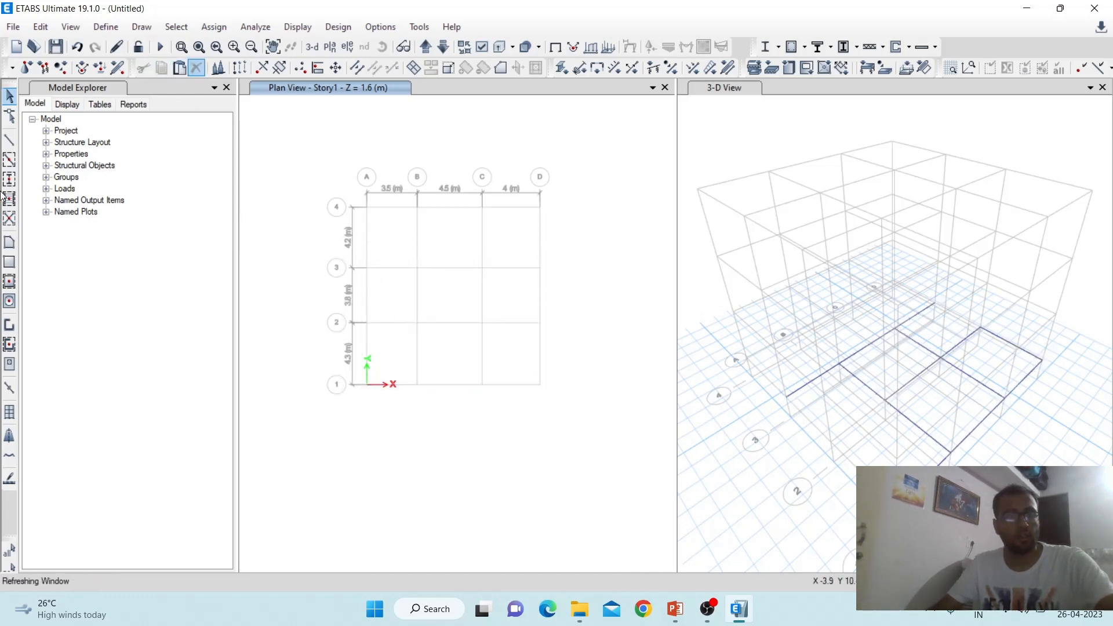
Quick-draw BEAM 230X400 beams on every grid line of Story1 at once by windowing the whole grid from D1 to A4
{"action": "left_click", "coordinate": [9, 158]}
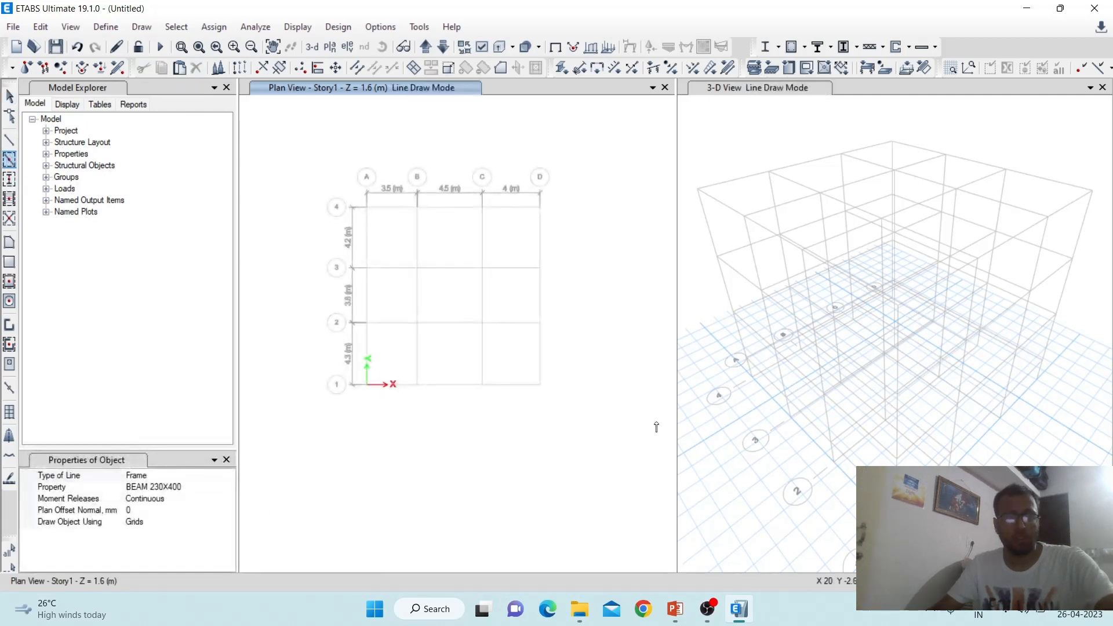
{"action": "left_click_drag", "start_coordinate": [567, 399], "coordinate": [326, 168]}
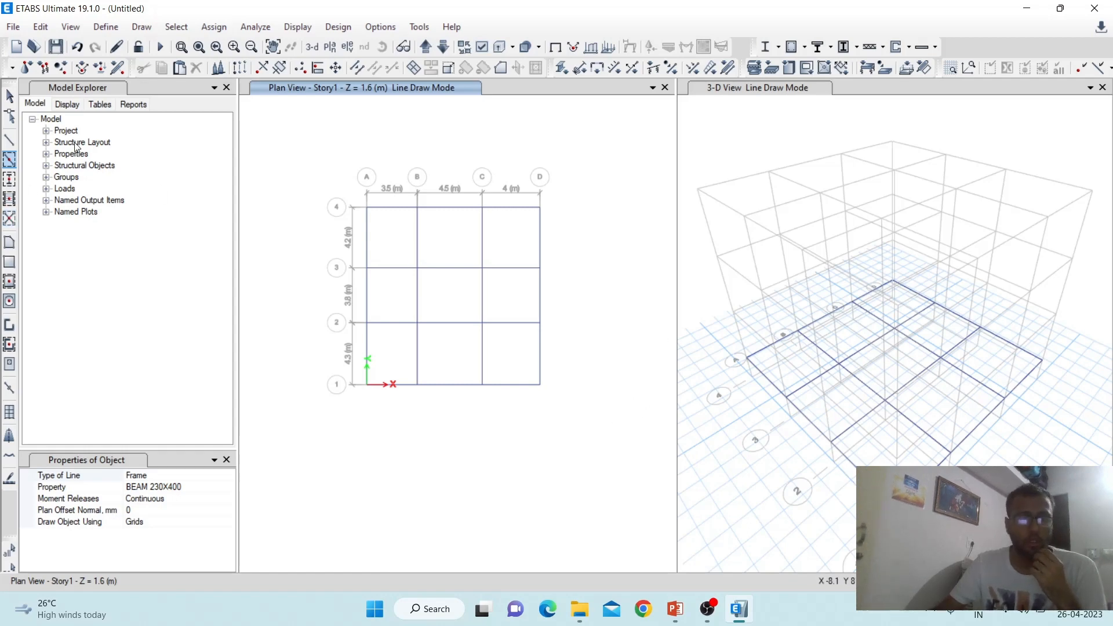
Quick-draw columns with the COLUMN 300X300 property at grid points A1 and B1 in the Story1 plan
{"action": "left_click", "coordinate": [9, 179]}
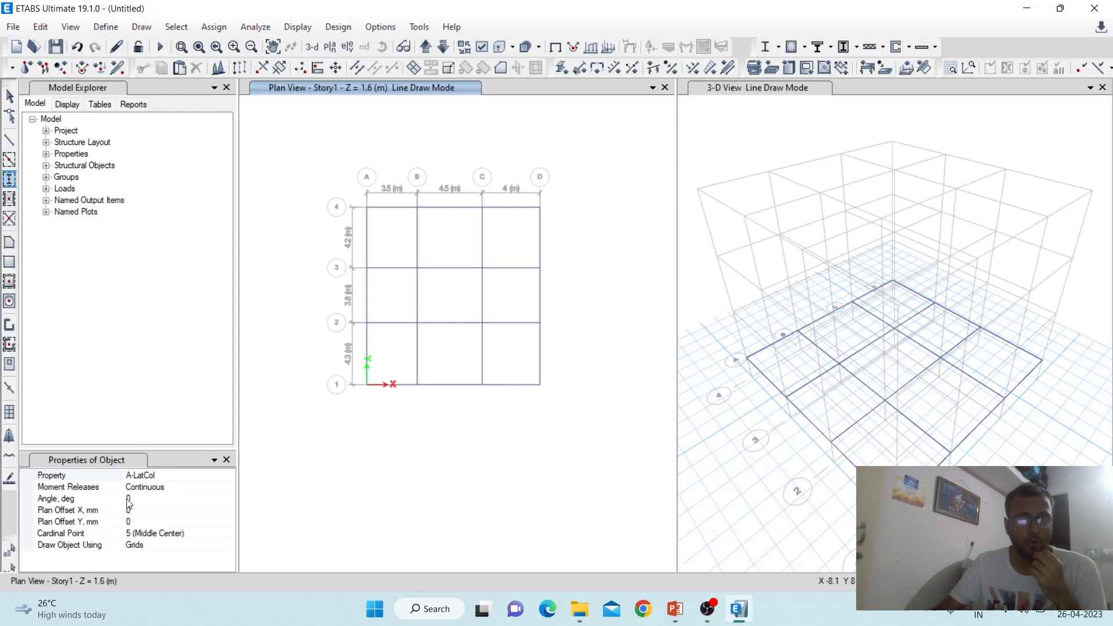
{"action": "left_click", "coordinate": [169, 487]}
{"action": "left_click", "coordinate": [188, 475]}
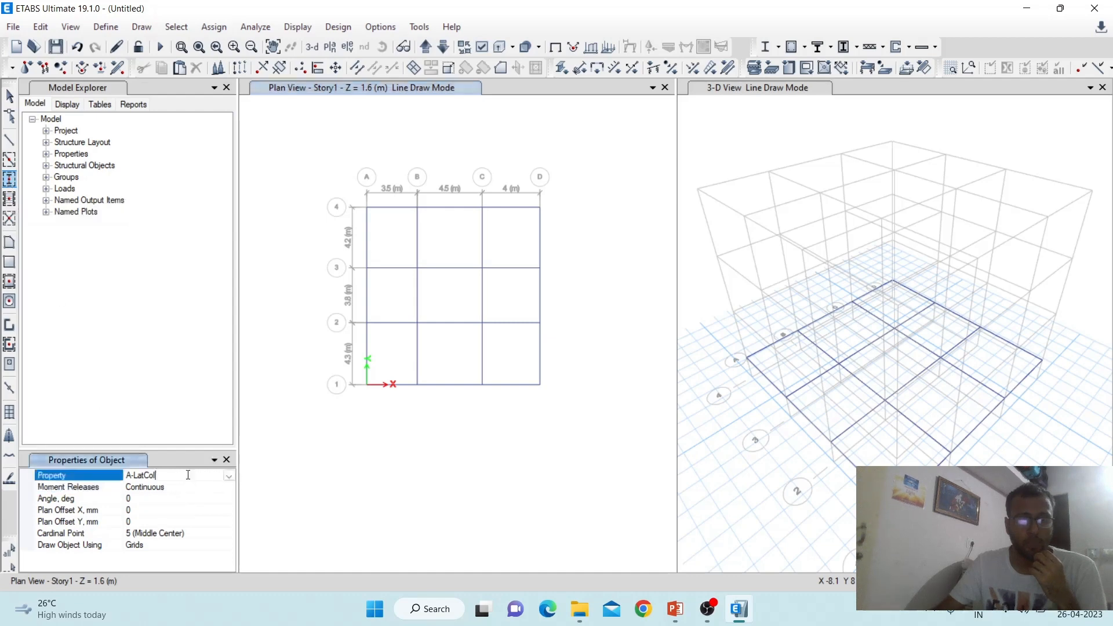
{"action": "left_click", "coordinate": [229, 476]}
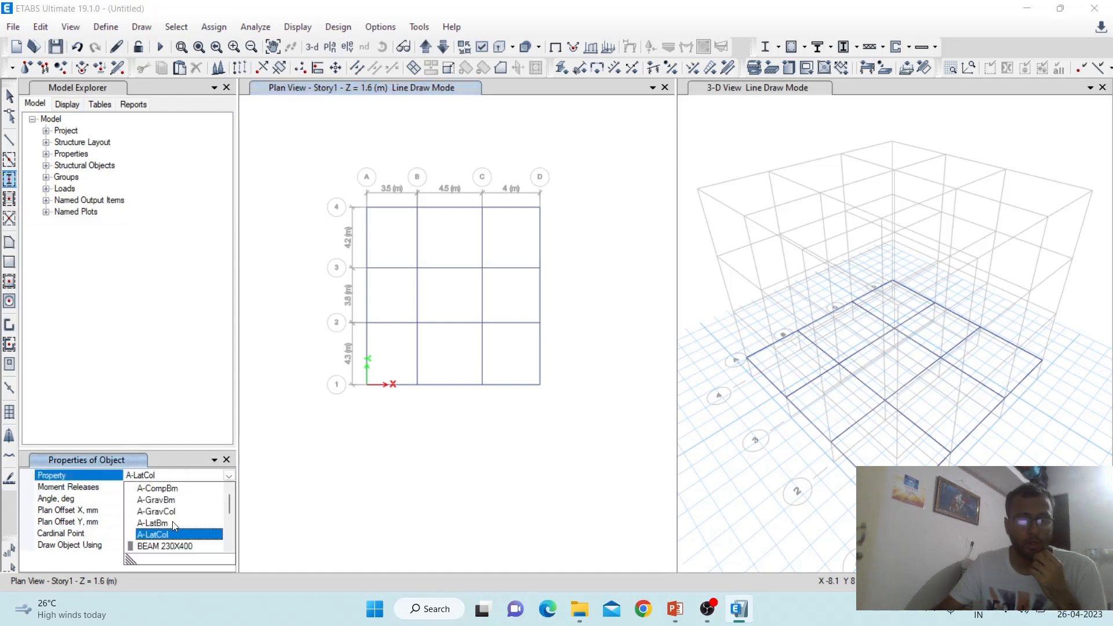
{"action": "scroll", "coordinate": [172, 526], "scroll_direction": "down", "scroll_amount": 1}
{"action": "left_click", "coordinate": [172, 527]}
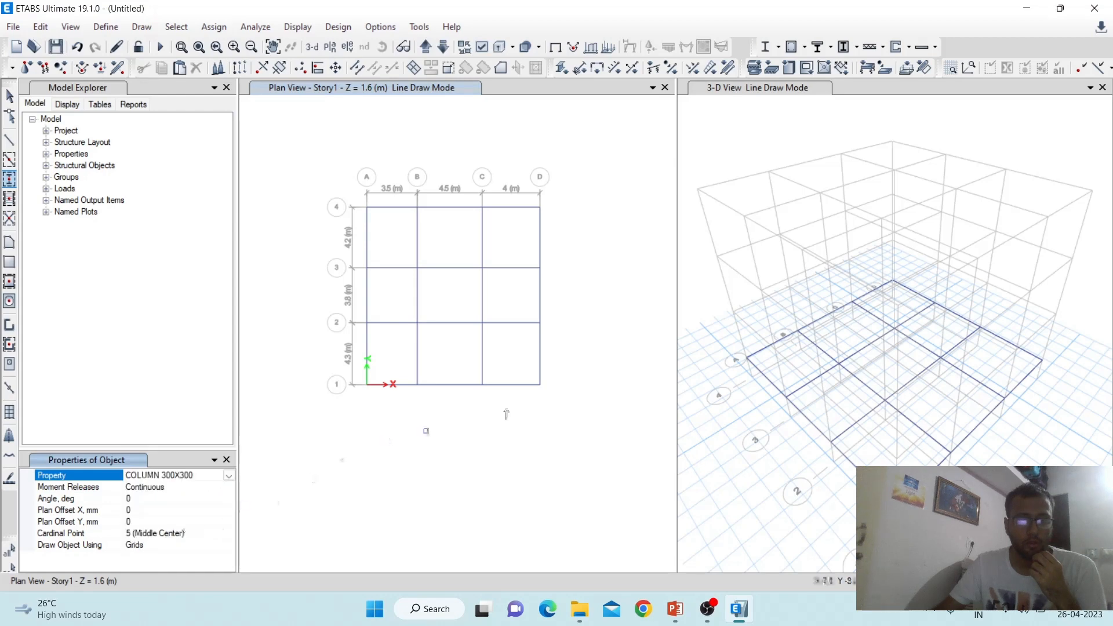
{"action": "scroll", "coordinate": [367, 386], "scroll_direction": "up", "scroll_amount": 2}
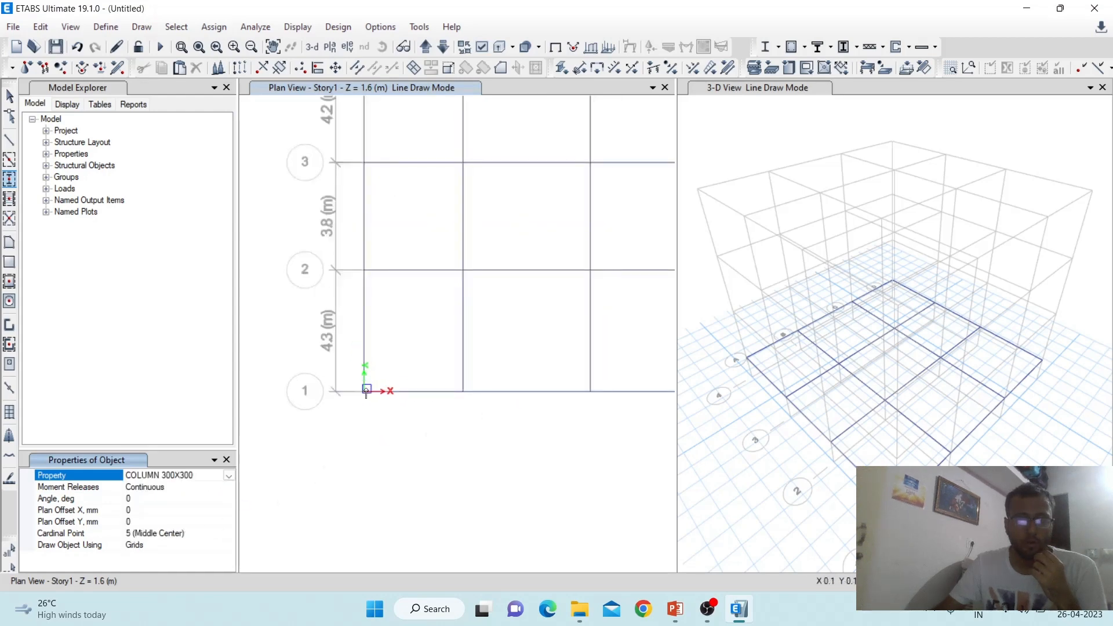
{"action": "left_click", "coordinate": [366, 390]}
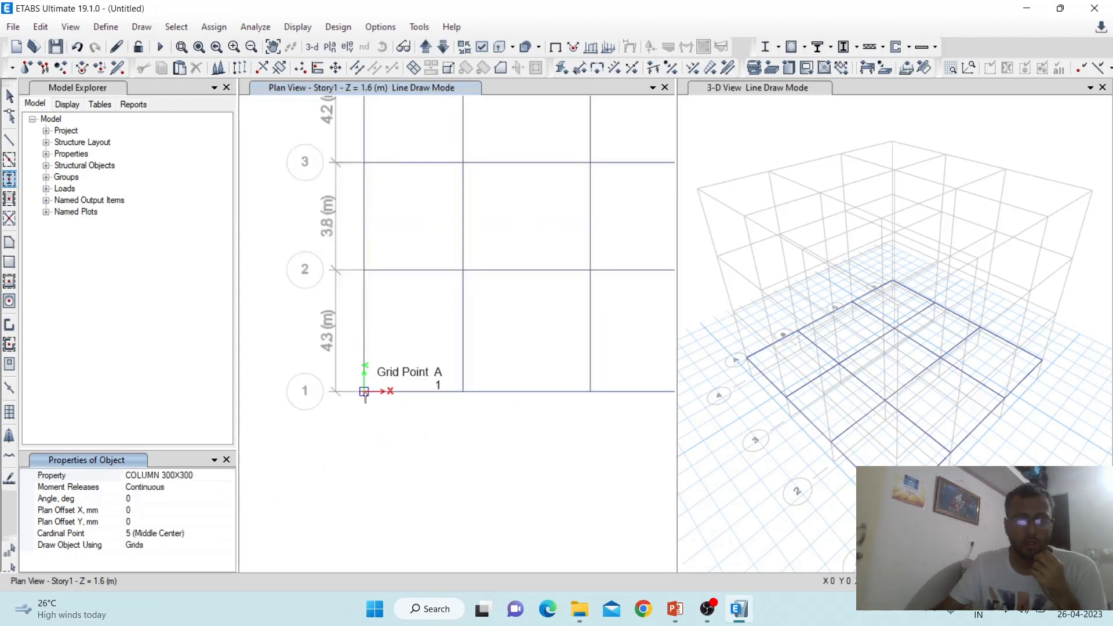
{"action": "left_click", "coordinate": [464, 392]}
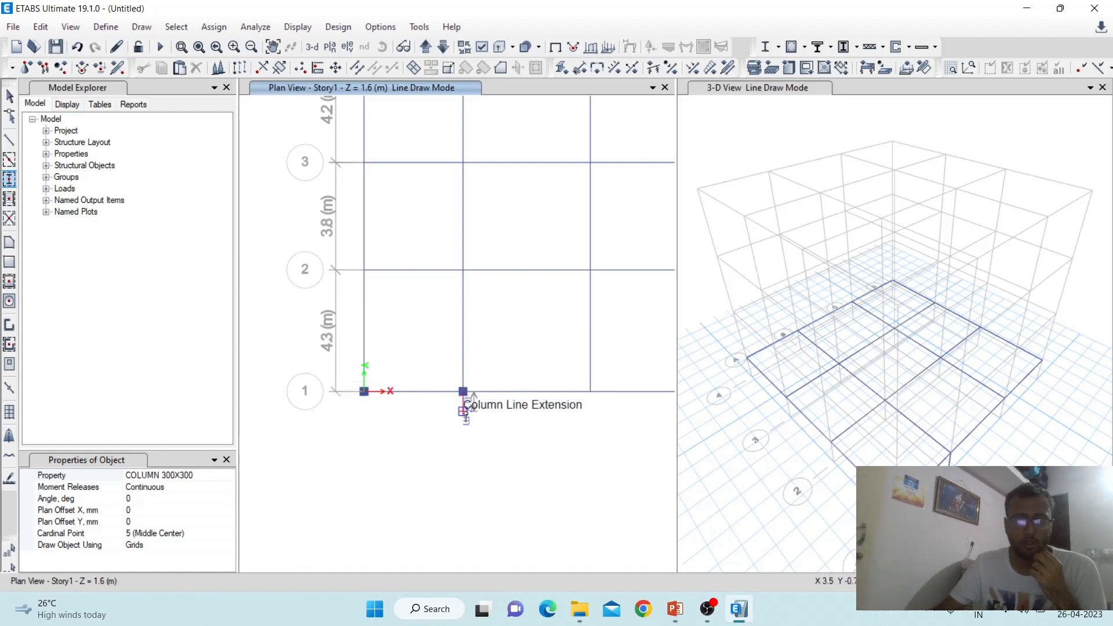
Place COLUMN 300X300 columns at grid points C1, D1, D2 and C2, and finish drawing columns
{"action": "scroll", "coordinate": [515, 410], "scroll_direction": "down", "scroll_amount": 2}
{"action": "scroll", "coordinate": [571, 404], "scroll_direction": "up", "scroll_amount": 2}
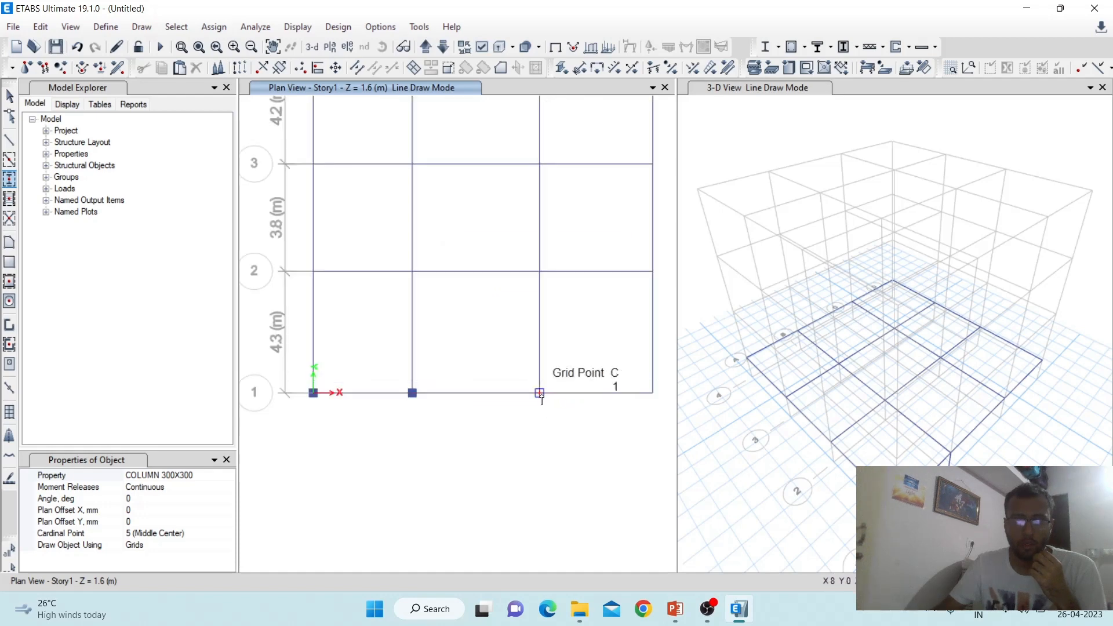
{"action": "left_click", "coordinate": [539, 394]}
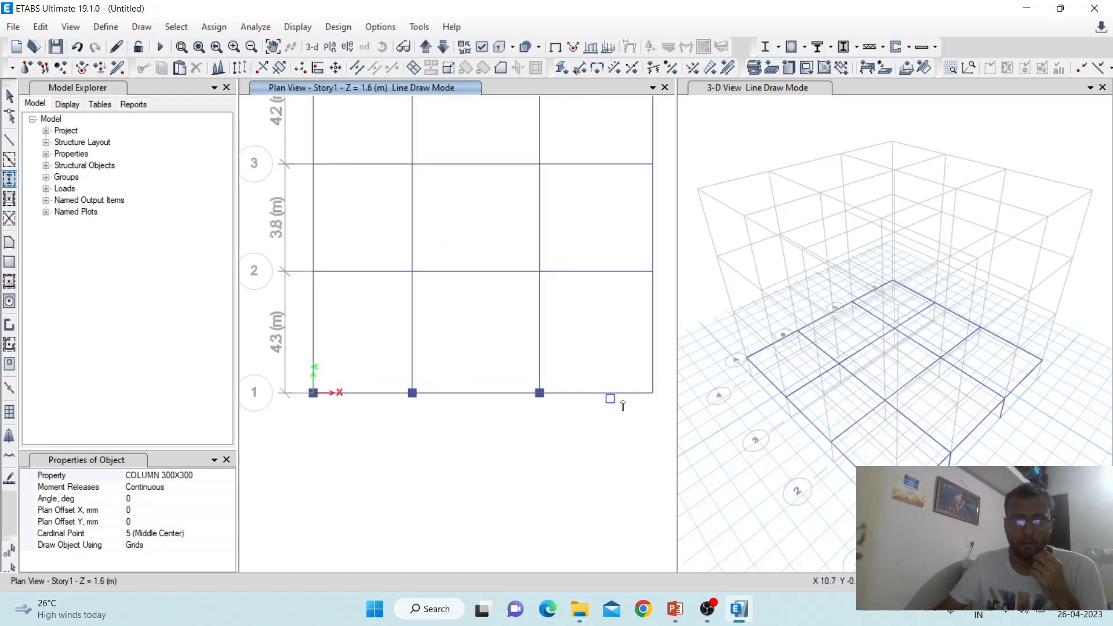
{"action": "left_click", "coordinate": [652, 393]}
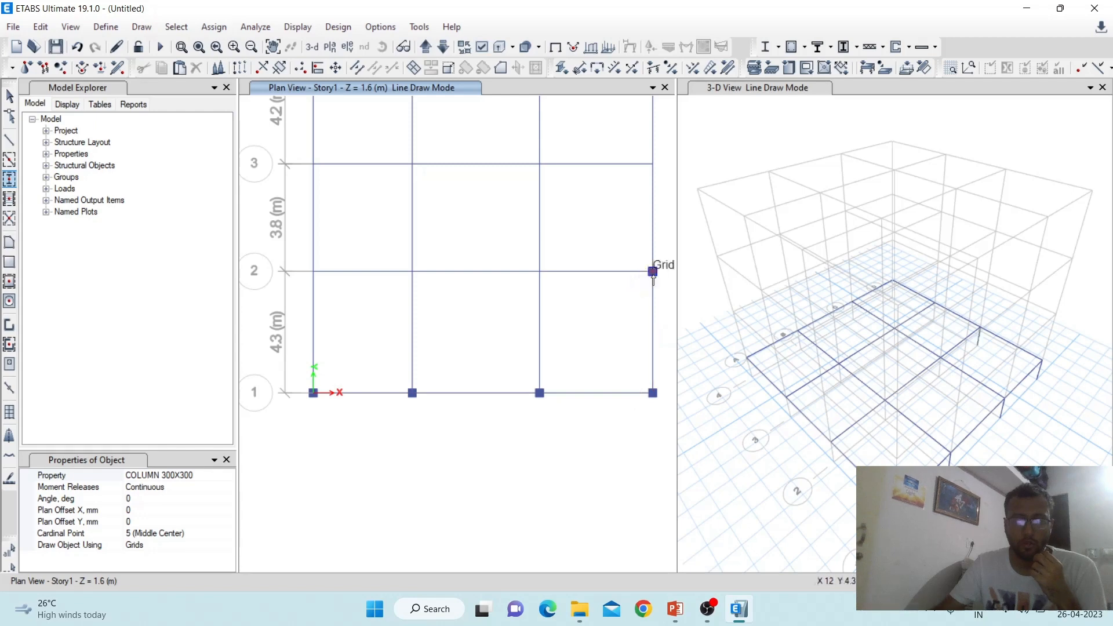
{"action": "left_click", "coordinate": [539, 273]}
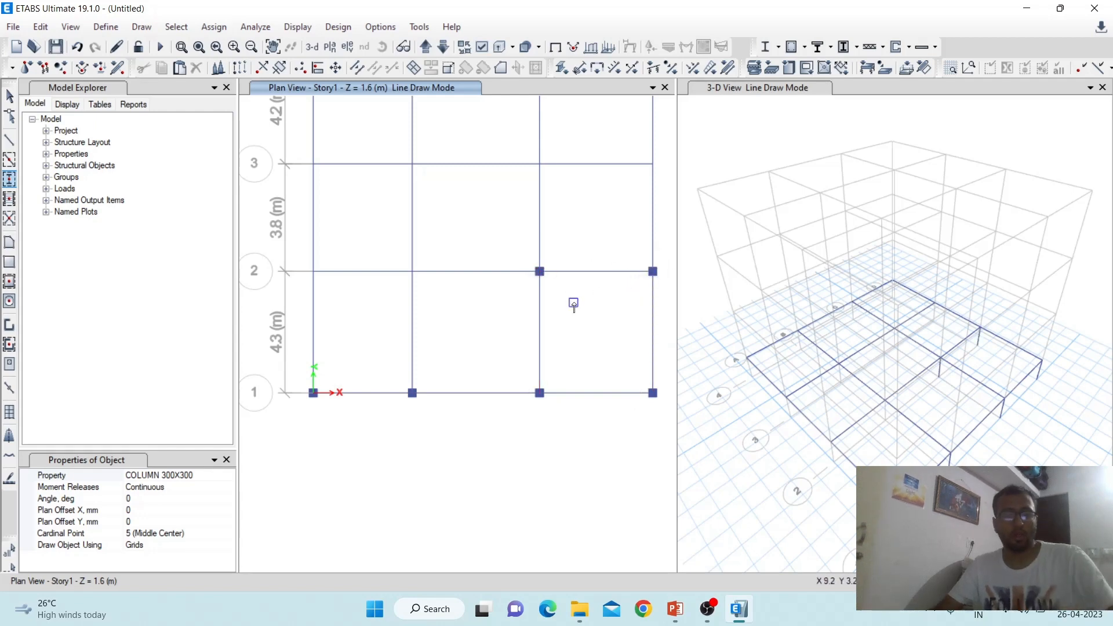
{"action": "key", "text": "Escape"}
{"action": "scroll", "coordinate": [582, 325], "scroll_direction": "down", "scroll_amount": 2}
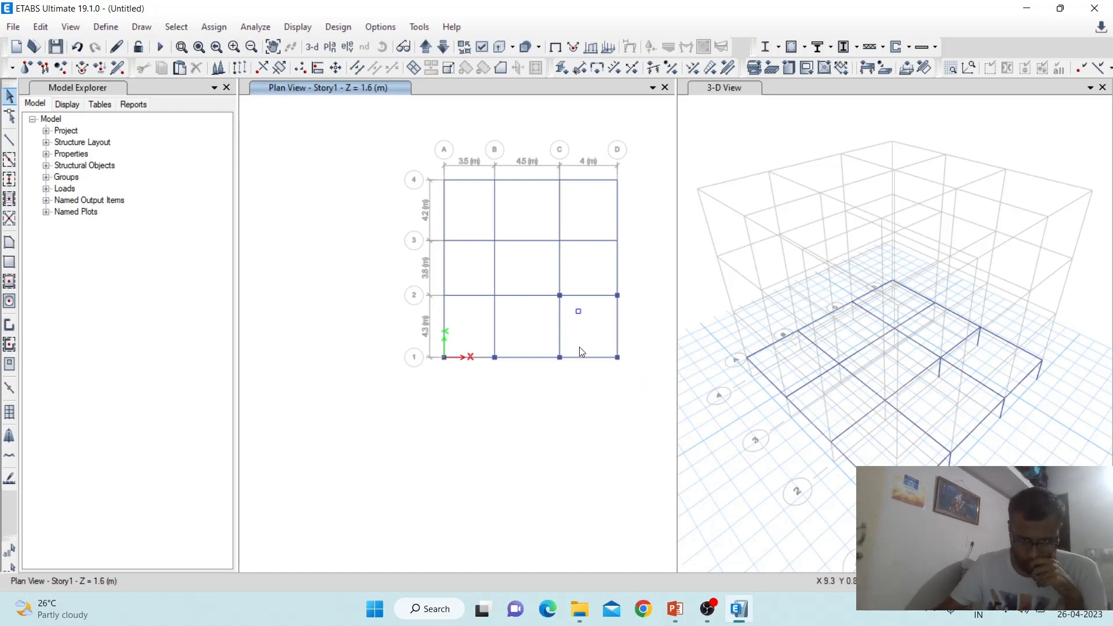
{"action": "scroll", "coordinate": [578, 315], "scroll_direction": "down", "scroll_amount": 4}
{"action": "scroll", "coordinate": [576, 320], "scroll_direction": "up", "scroll_amount": 6}
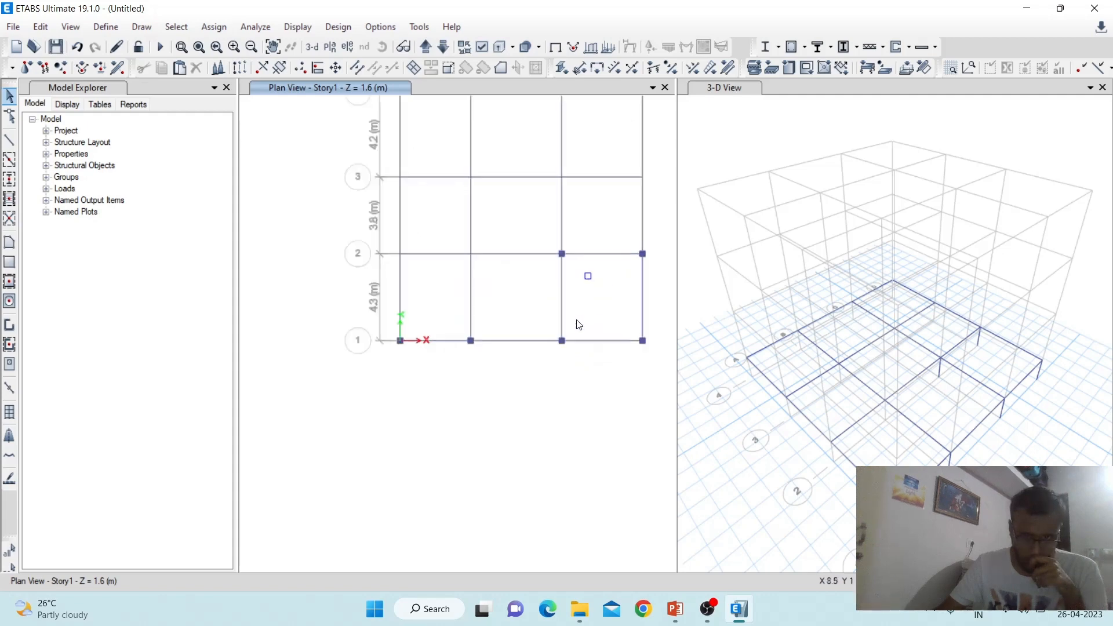
Try to delete the columns at grid points D1, D2 and C2 by selecting their joints in the Story1 plan
{"action": "scroll", "coordinate": [496, 388], "scroll_direction": "down", "scroll_amount": 2}
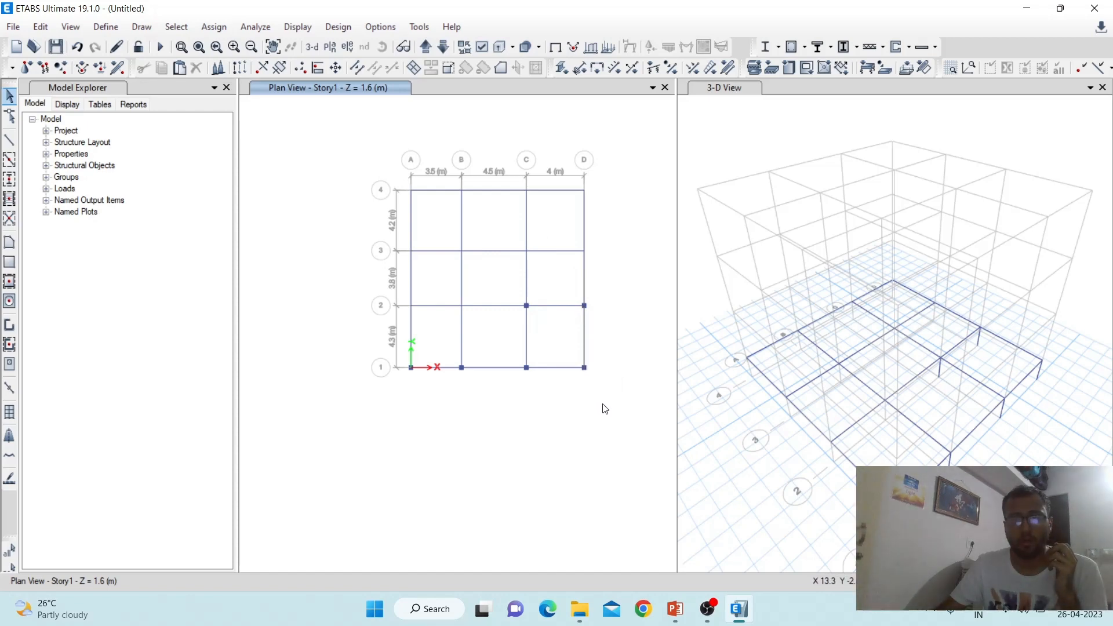
{"action": "left_click", "coordinate": [585, 369]}
{"action": "left_click", "coordinate": [585, 307]}
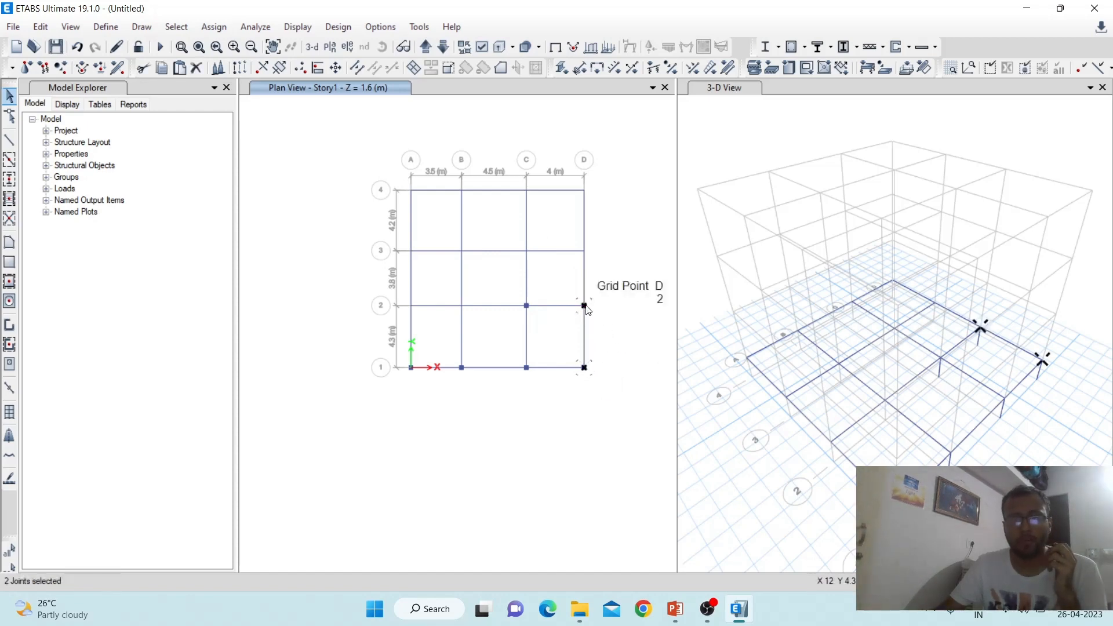
{"action": "left_click", "coordinate": [527, 299]}
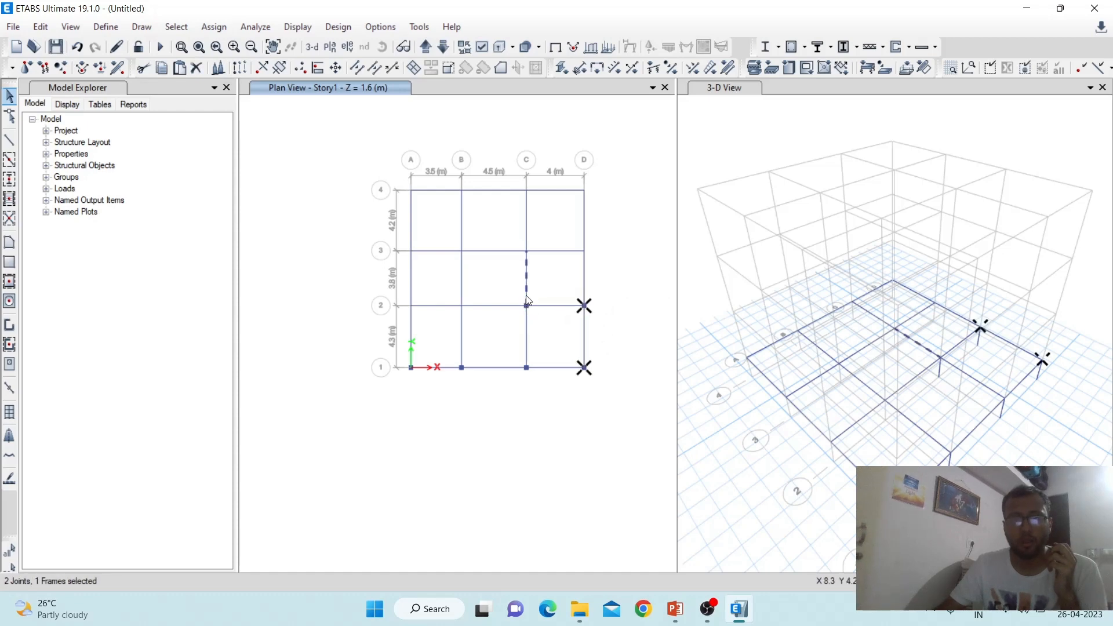
{"action": "left_click", "coordinate": [529, 288]}
{"action": "left_click", "coordinate": [527, 305]}
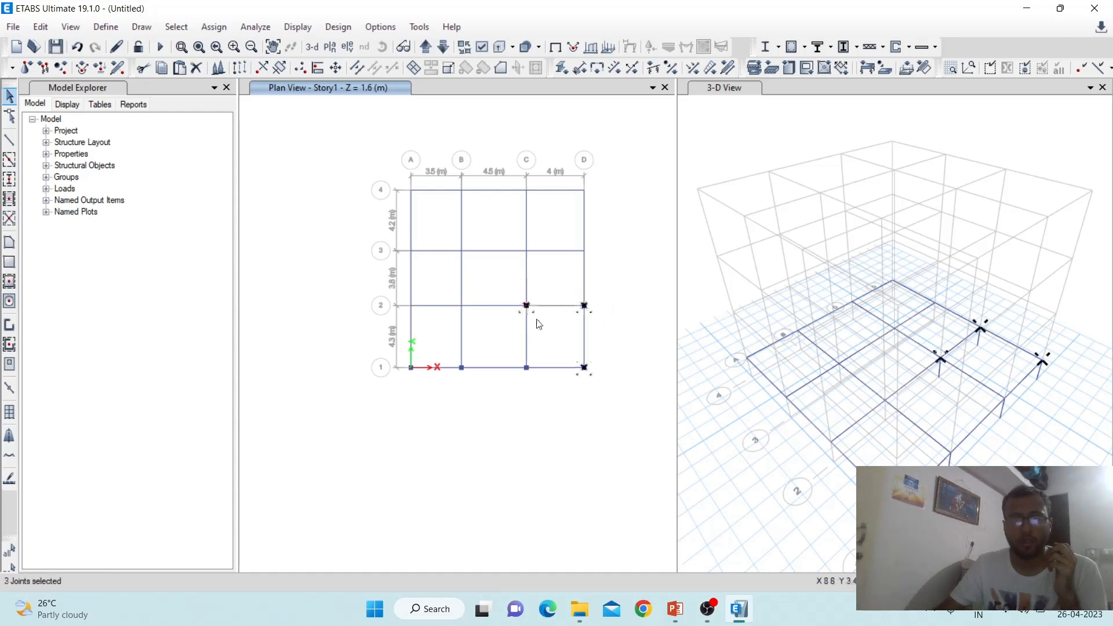
{"action": "left_click", "coordinate": [196, 68]}
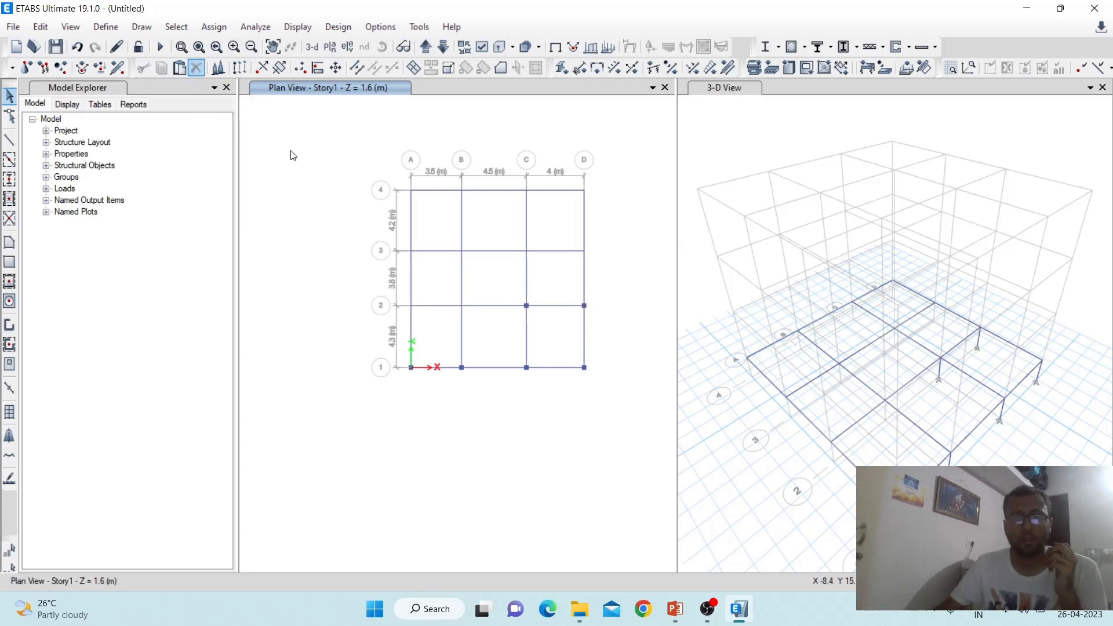
{"action": "left_click", "coordinate": [526, 367]}
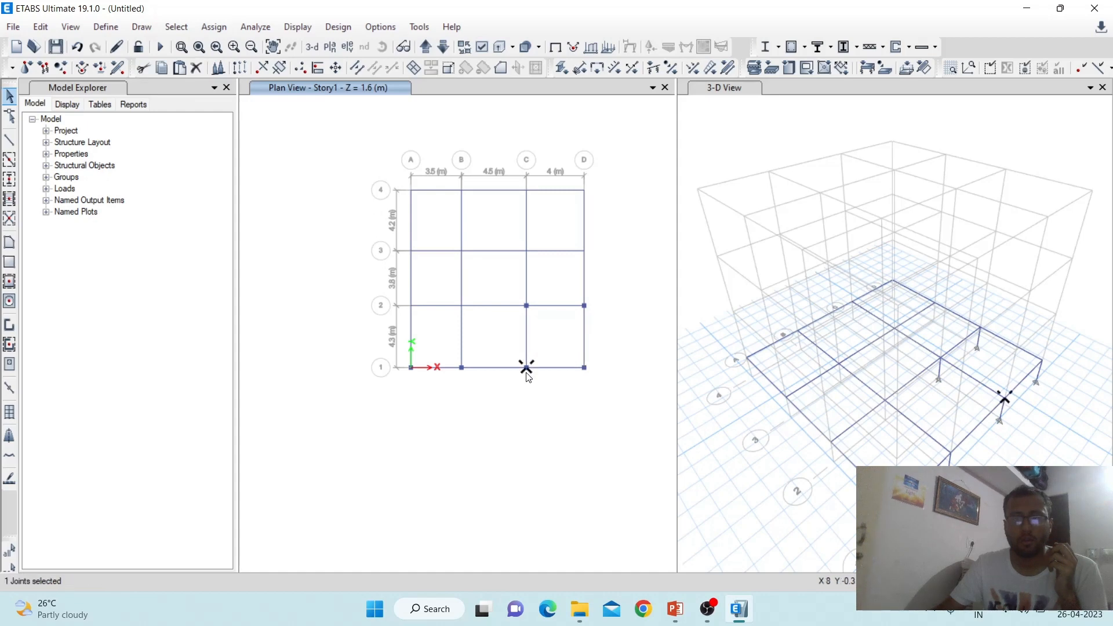
{"action": "scroll", "coordinate": [525, 369], "scroll_direction": "up", "scroll_amount": 2}
{"action": "left_click_drag", "start_coordinate": [538, 385], "coordinate": [519, 354]}
{"action": "key", "text": "Escape"}
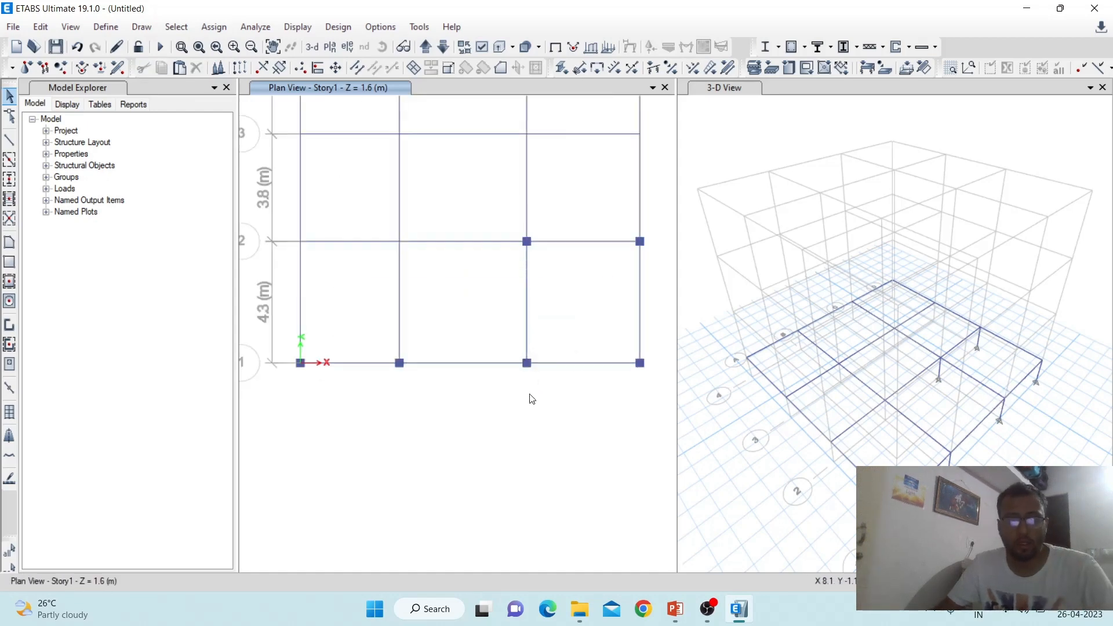
{"action": "left_click", "coordinate": [527, 365]}
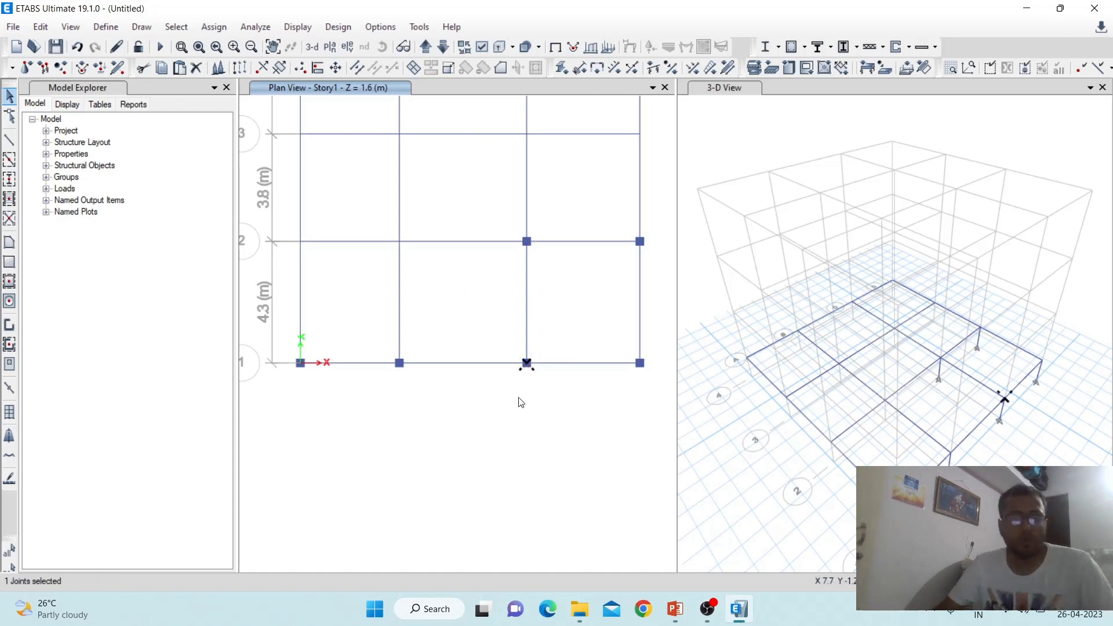
{"action": "key", "text": "Escape"}
Select all frames with the COLUMN 300X300 section by frame property and delete them
{"action": "left_click", "coordinate": [177, 26]}
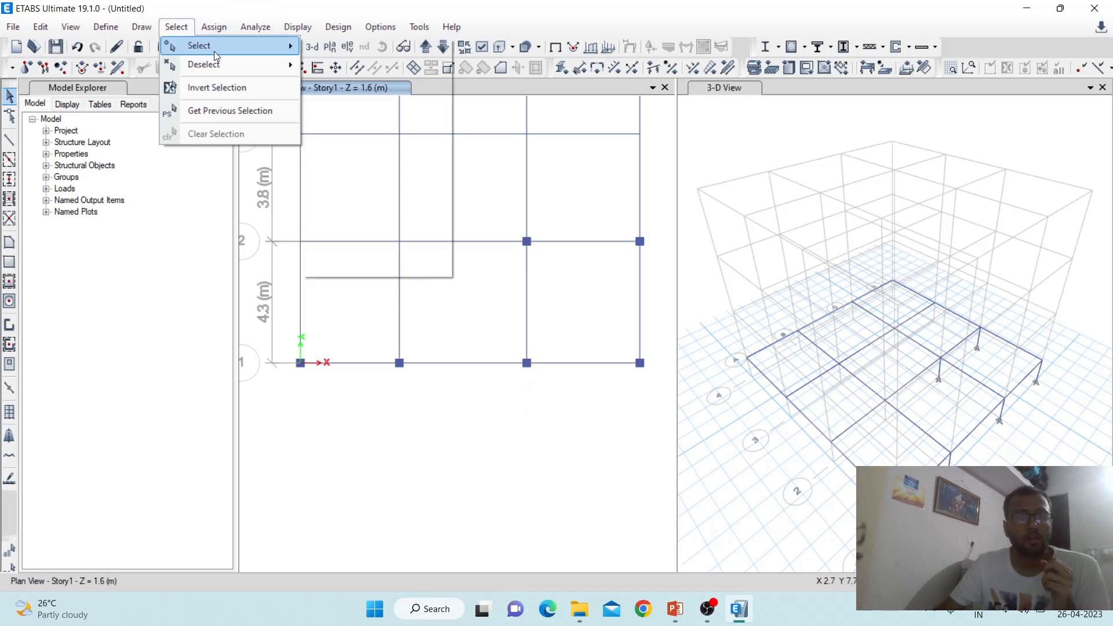
{"action": "mouse_move", "coordinate": [215, 51]}
{"action": "left_click", "coordinate": [342, 50]}
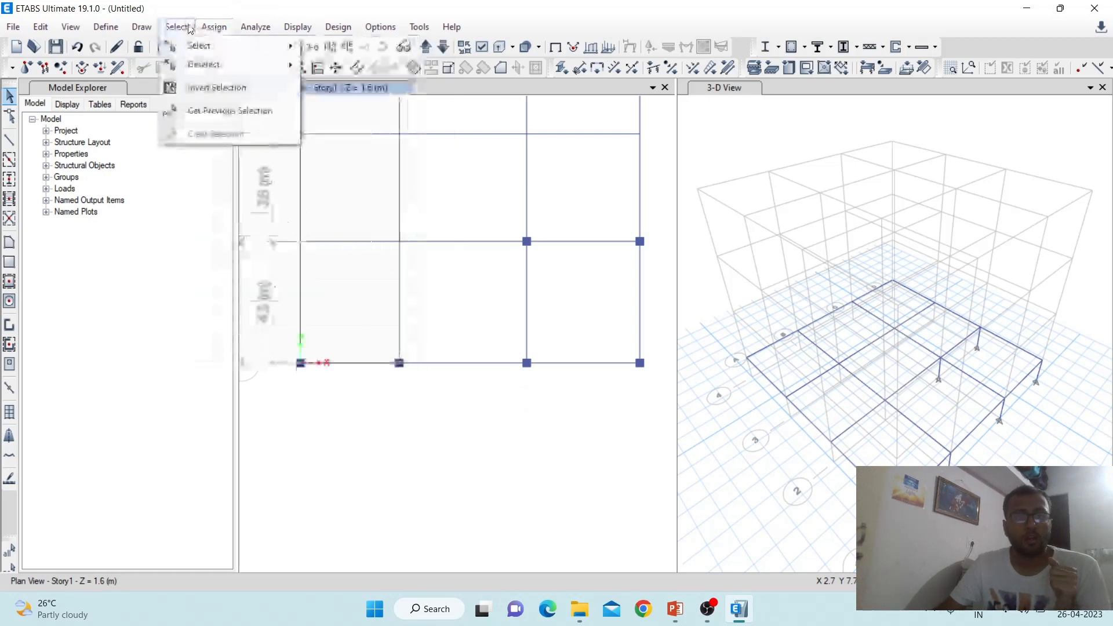
{"action": "left_click", "coordinate": [176, 27]}
{"action": "mouse_move", "coordinate": [214, 45]}
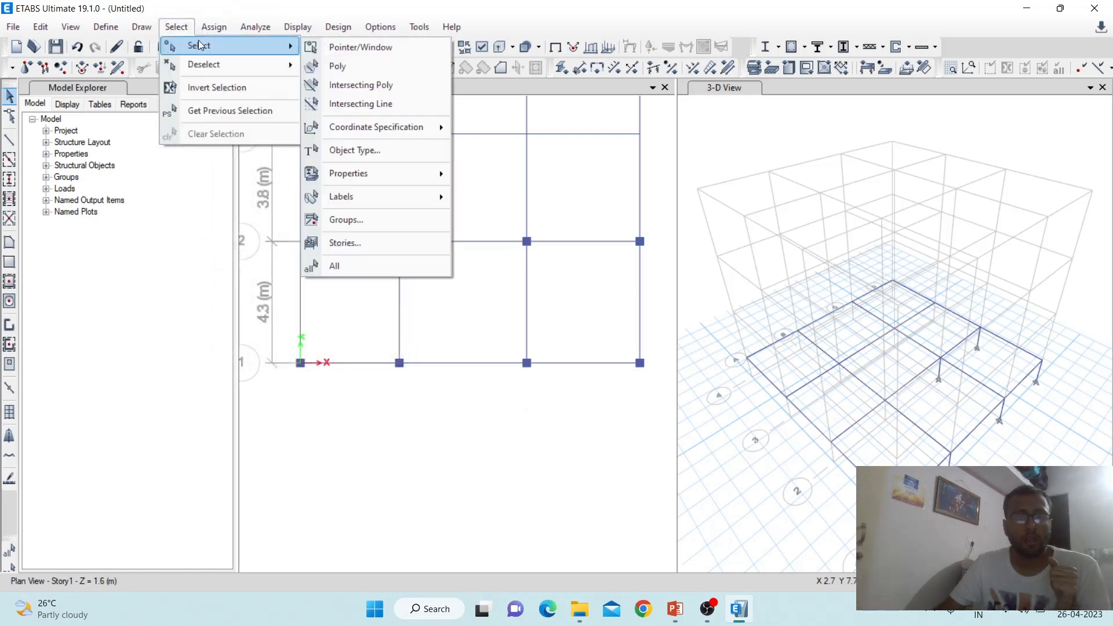
{"action": "mouse_move", "coordinate": [386, 172]}
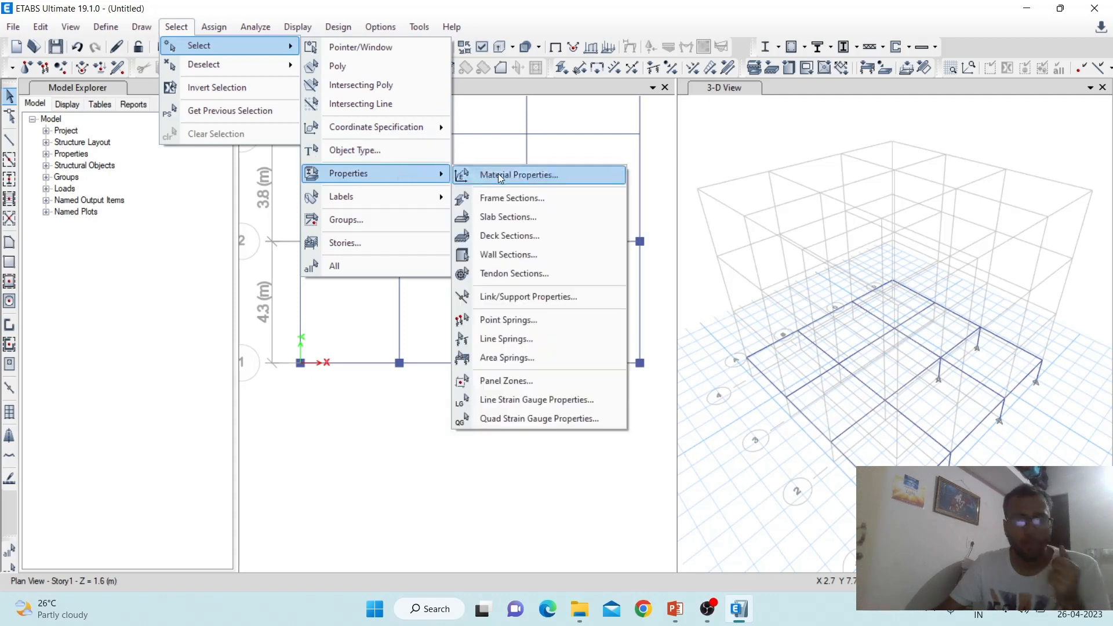
{"action": "left_click", "coordinate": [496, 197]}
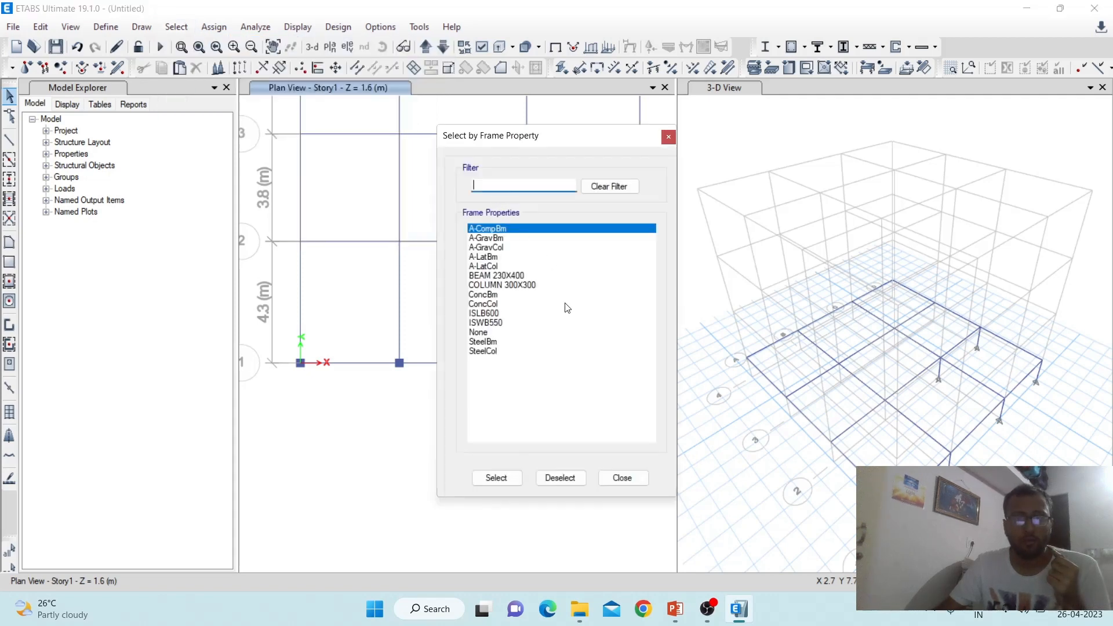
{"action": "left_click", "coordinate": [521, 287]}
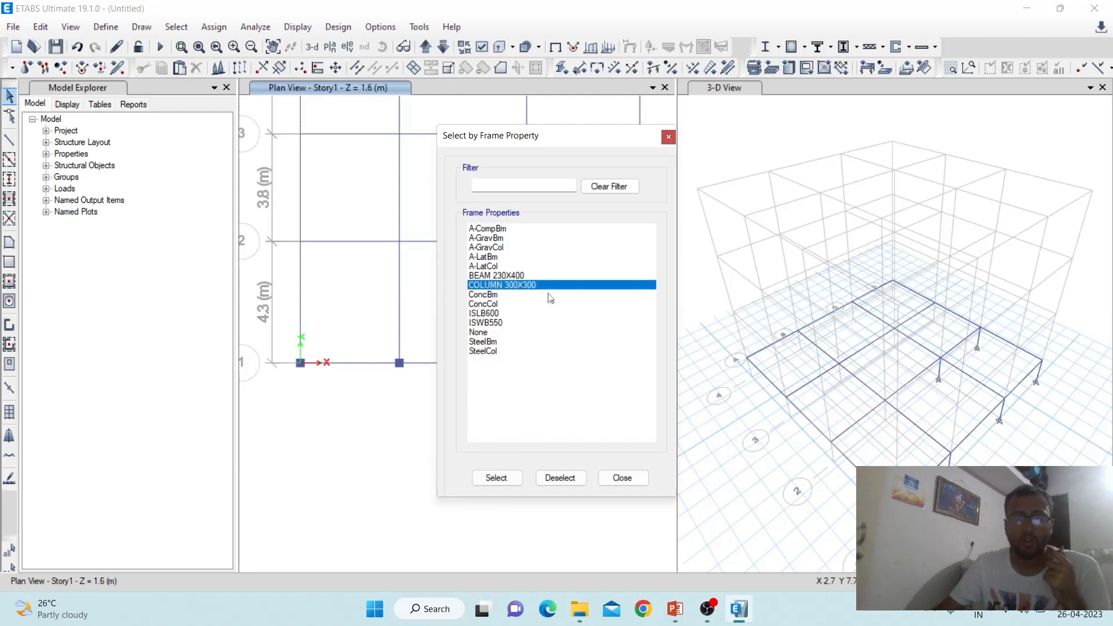
{"action": "left_click", "coordinate": [495, 478]}
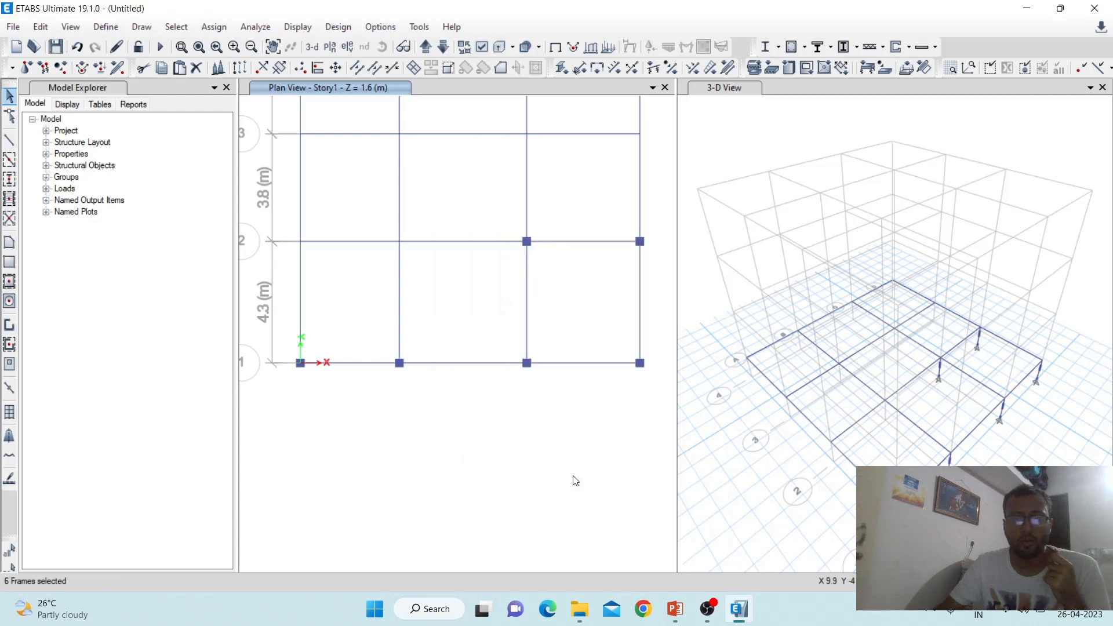
{"action": "left_click", "coordinate": [622, 479]}
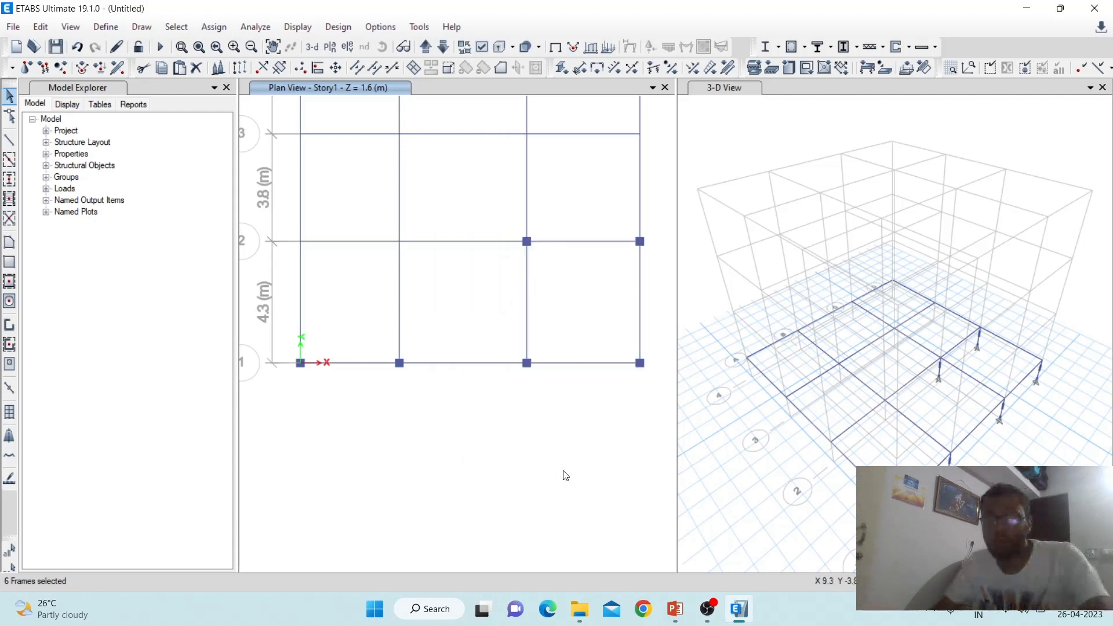
{"action": "left_click", "coordinate": [195, 69]}
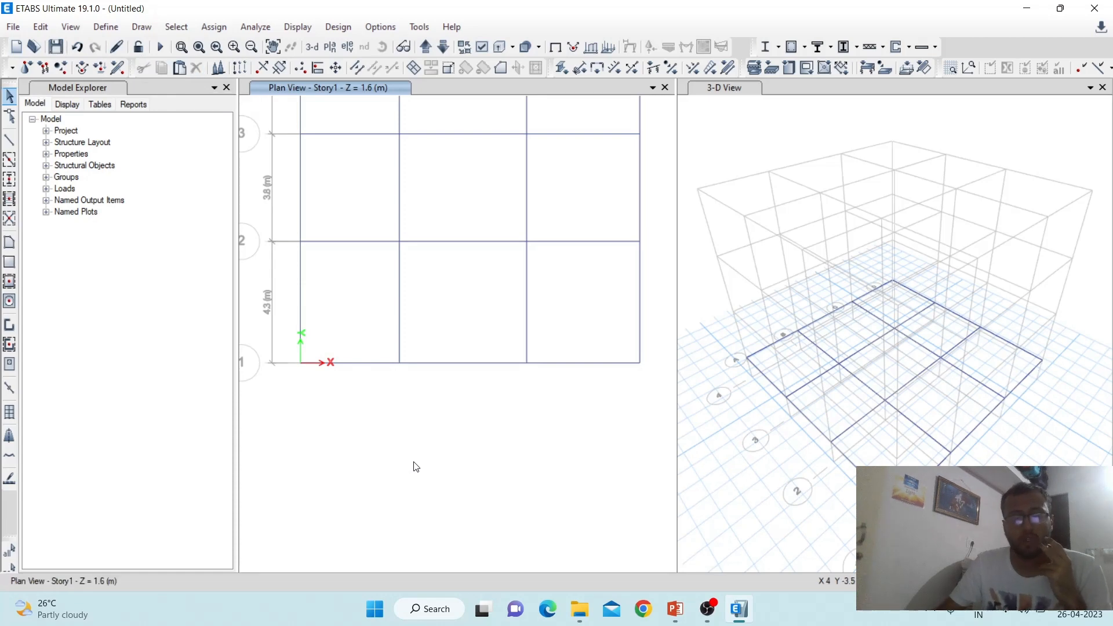
{"action": "scroll", "coordinate": [429, 451], "scroll_direction": "down", "scroll_amount": 2}
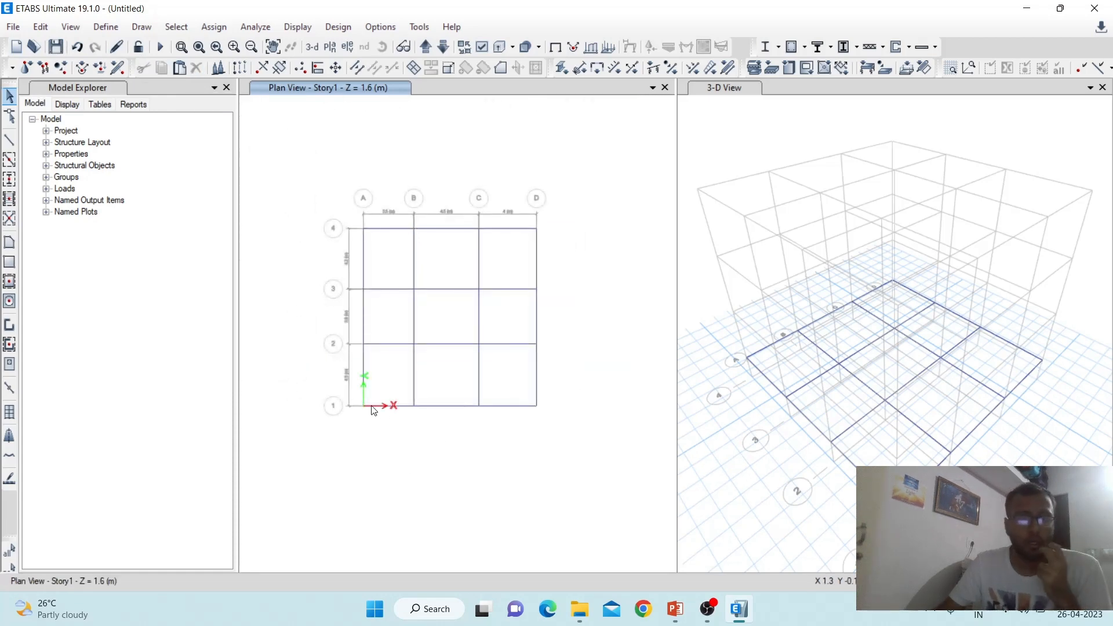
{"action": "scroll", "coordinate": [331, 409], "scroll_direction": "up", "scroll_amount": 2}
{"action": "scroll", "coordinate": [331, 410], "scroll_direction": "down", "scroll_amount": 2}
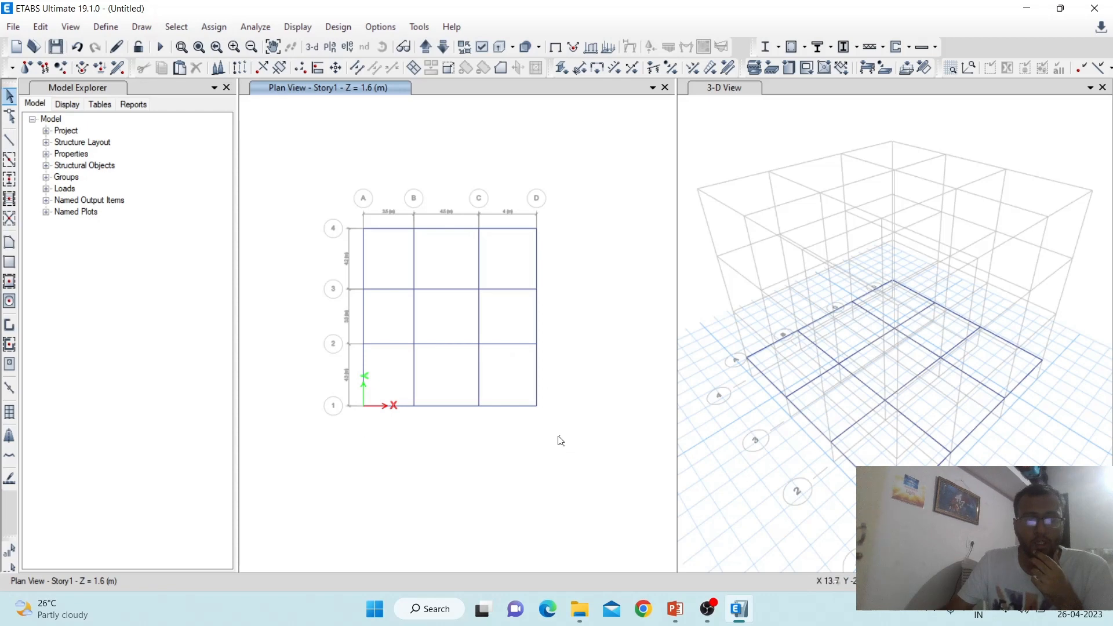
{"action": "left_click", "coordinate": [9, 160]}
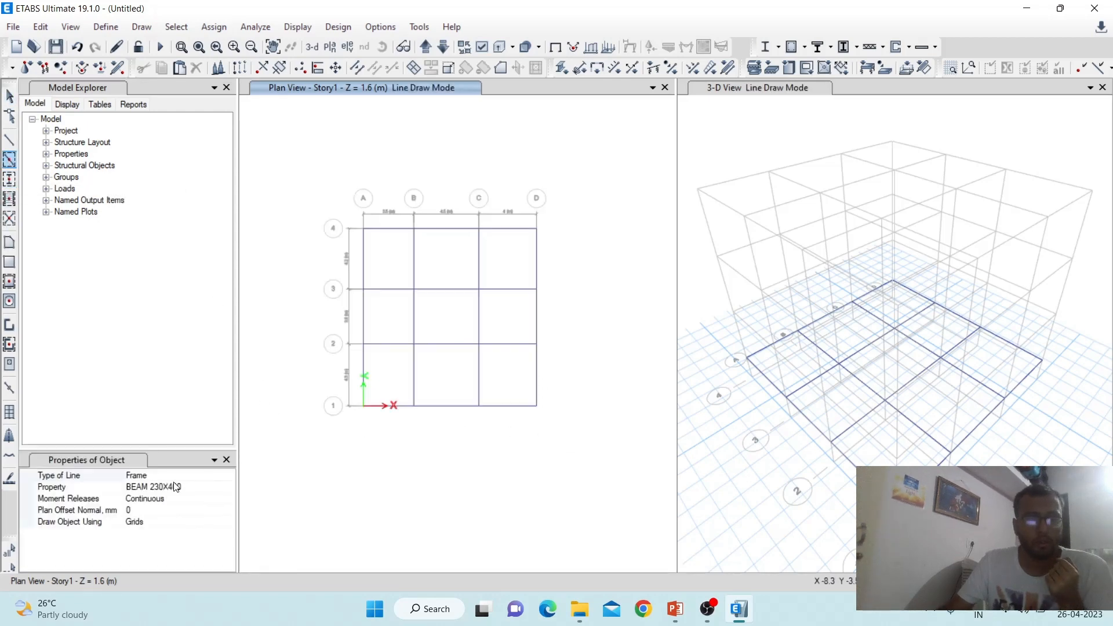
{"action": "left_click", "coordinate": [203, 486]}
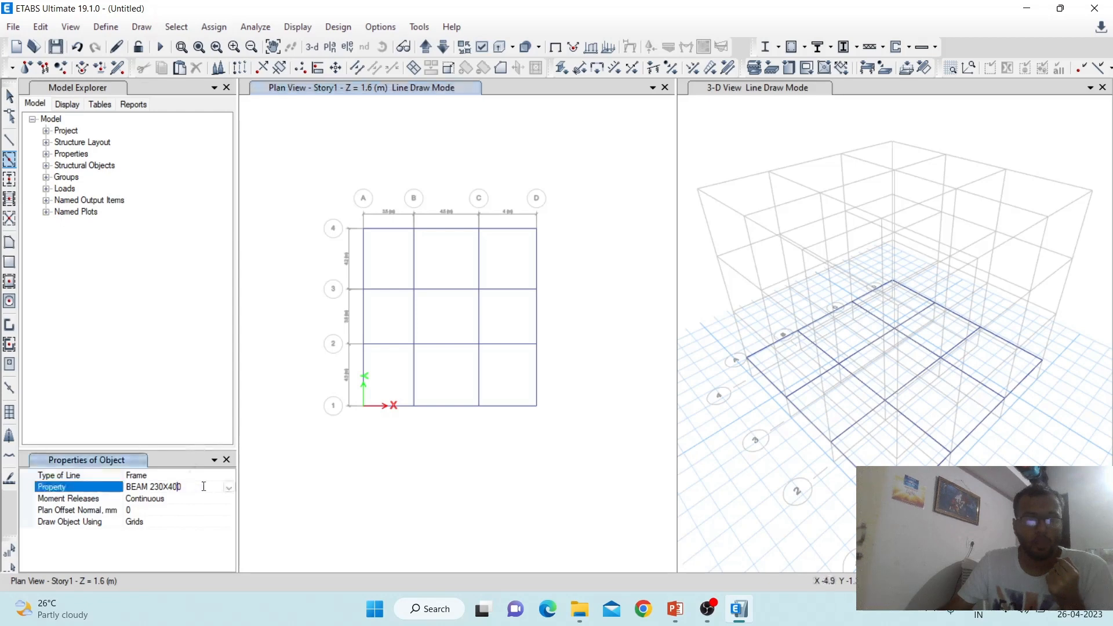
{"action": "left_click", "coordinate": [228, 486]}
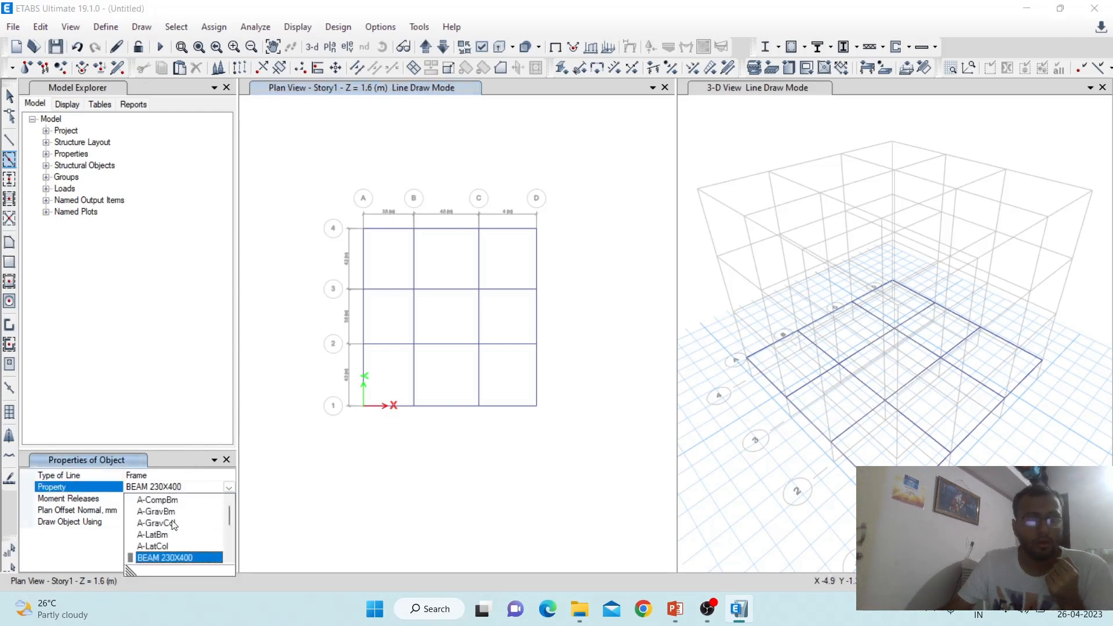
{"action": "left_click", "coordinate": [227, 490]}
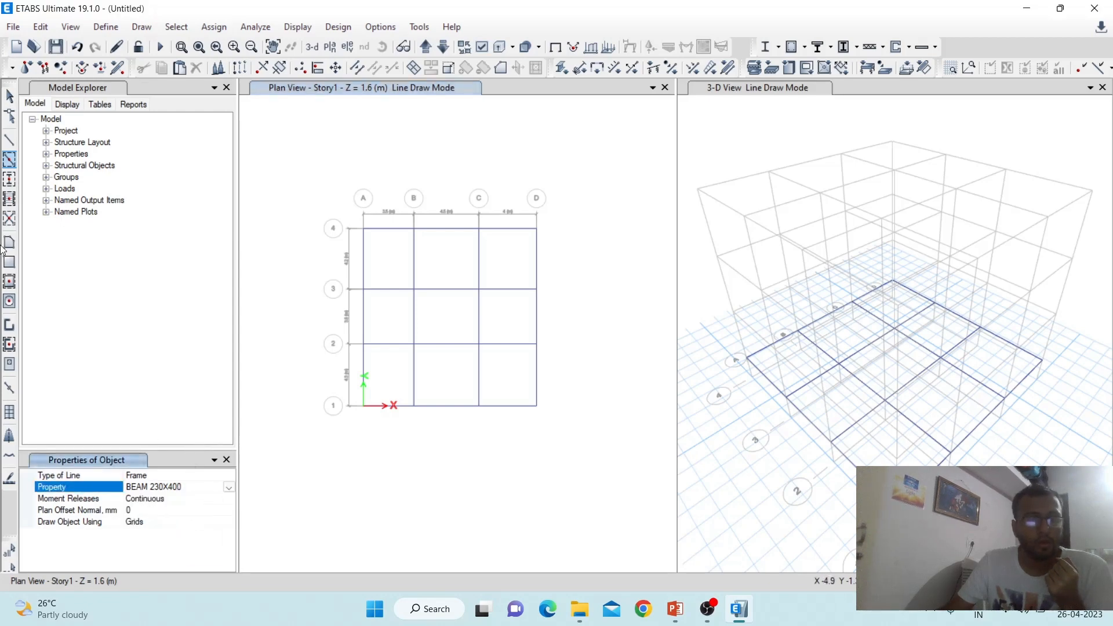
Quick-draw COLUMN 300X300 columns at every Story1 grid point by windowing the whole grid from D1 to A4, and finish drawing
{"action": "left_click", "coordinate": [12, 181]}
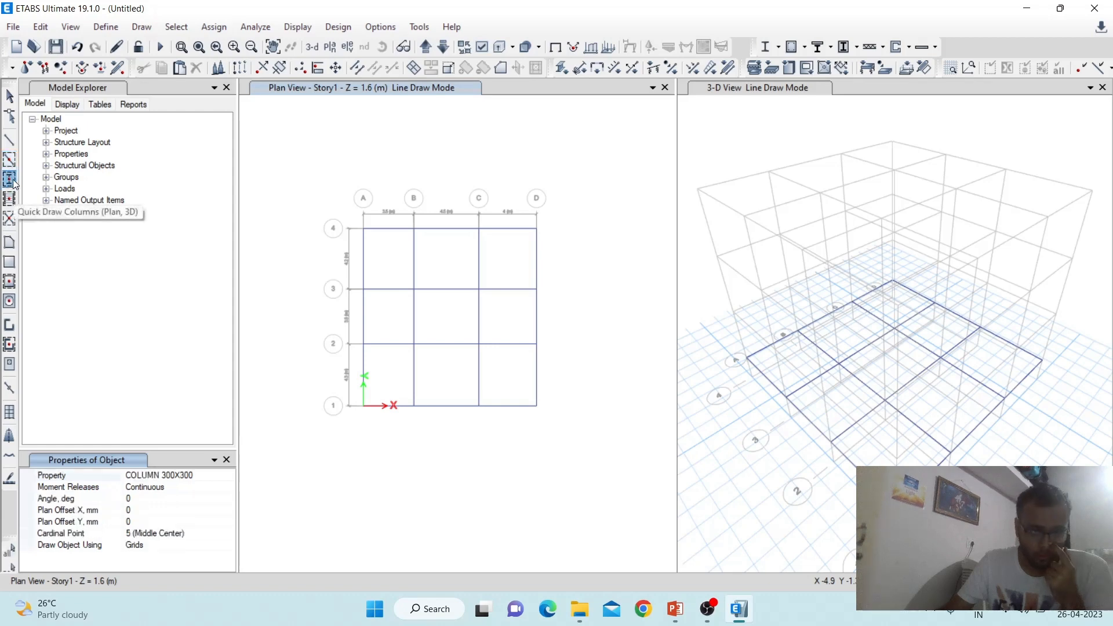
{"action": "left_click", "coordinate": [199, 477]}
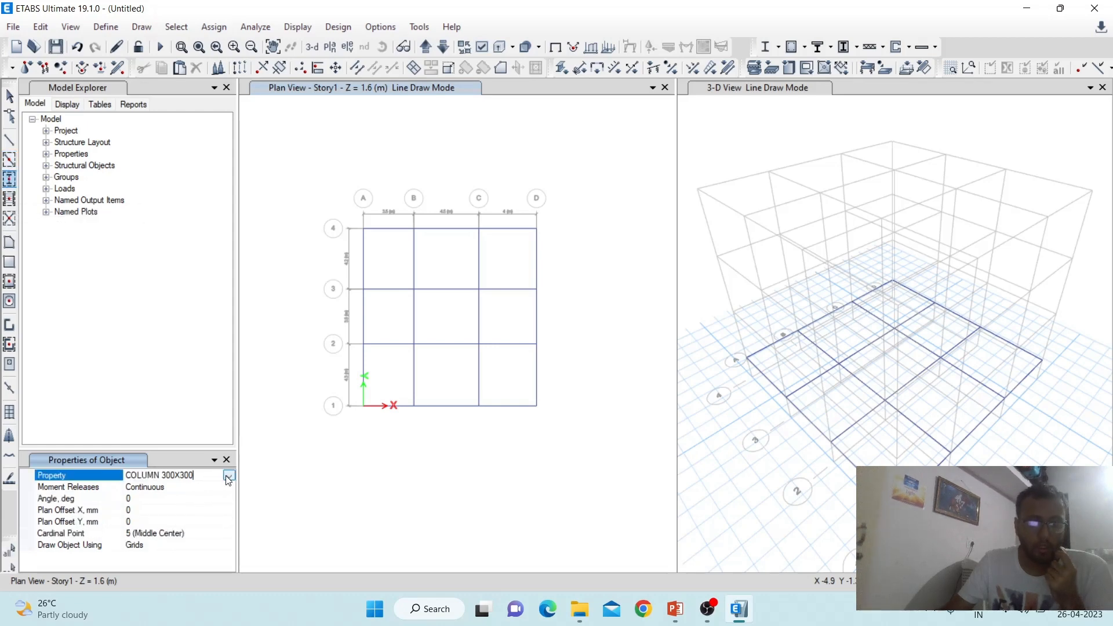
{"action": "left_click", "coordinate": [229, 475]}
{"action": "left_click", "coordinate": [137, 472]}
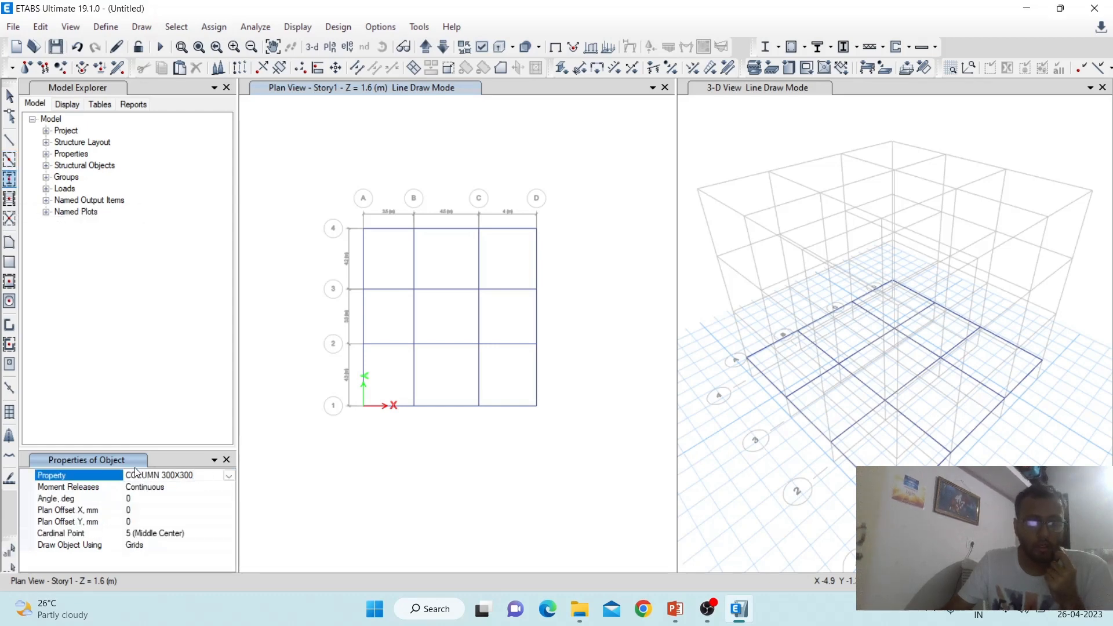
{"action": "left_click", "coordinate": [555, 421]}
{"action": "left_click_drag", "start_coordinate": [555, 421], "coordinate": [313, 196]}
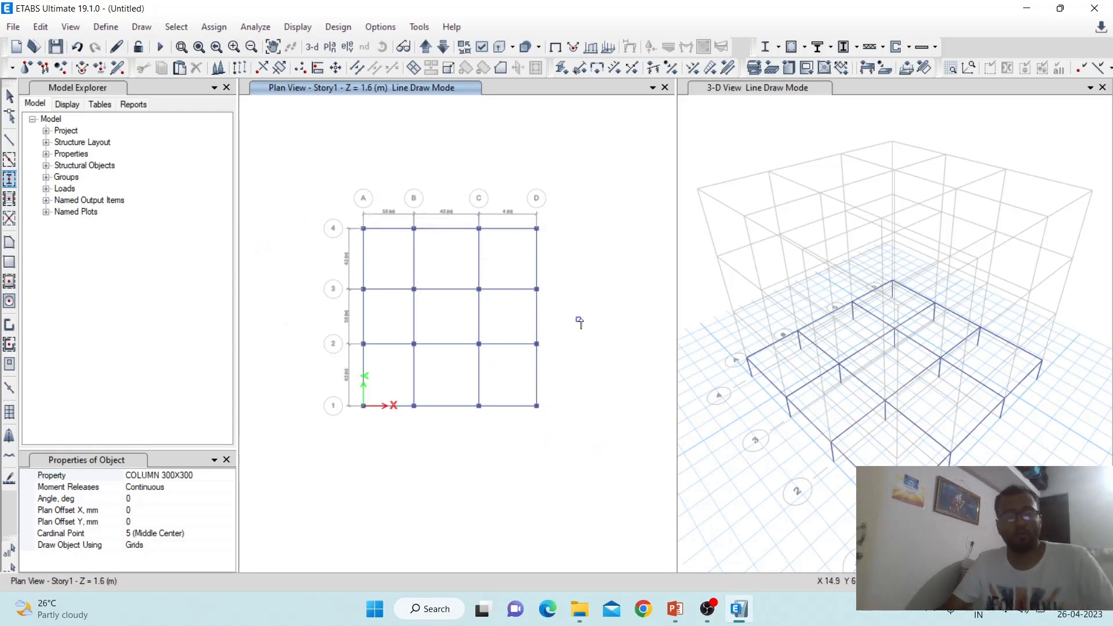
{"action": "key", "text": "Escape"}
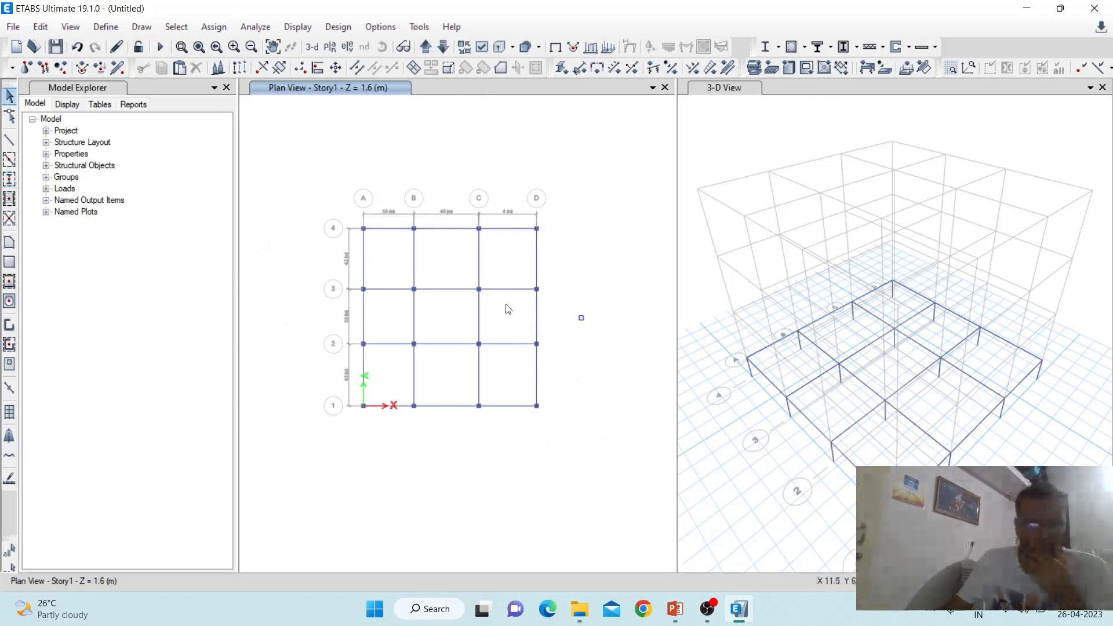
Select all Story1 objects through the list of stories in the model's structure layout
{"action": "scroll", "coordinate": [355, 236], "scroll_direction": "up", "scroll_amount": 1}
{"action": "scroll", "coordinate": [355, 237], "scroll_direction": "up", "scroll_amount": 1}
{"action": "scroll", "coordinate": [357, 236], "scroll_direction": "down", "scroll_amount": 2}
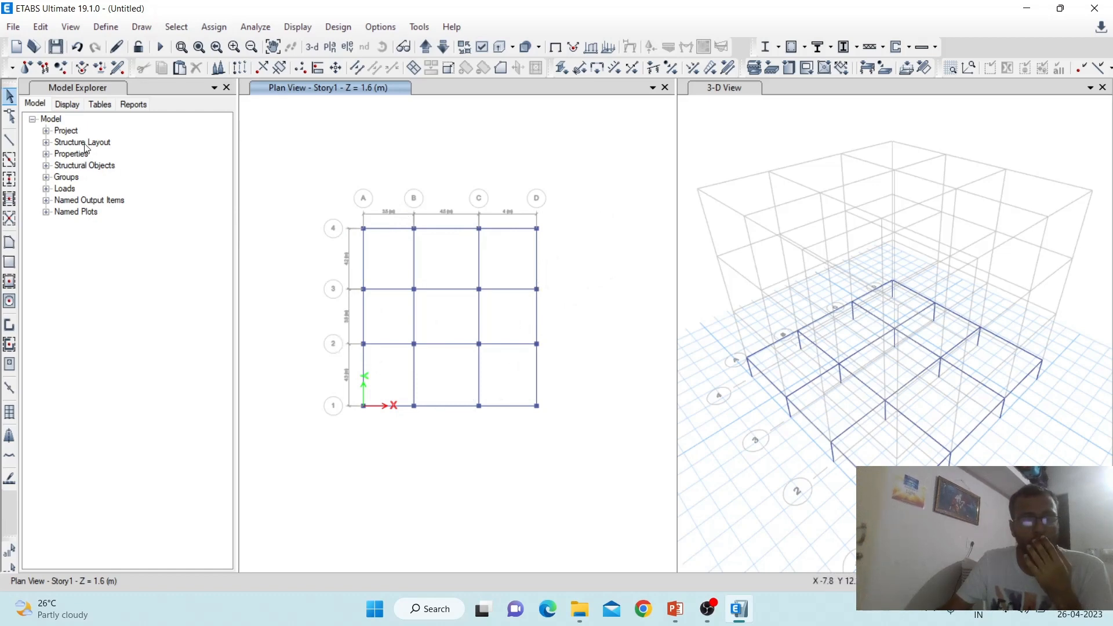
{"action": "left_click", "coordinate": [46, 155]}
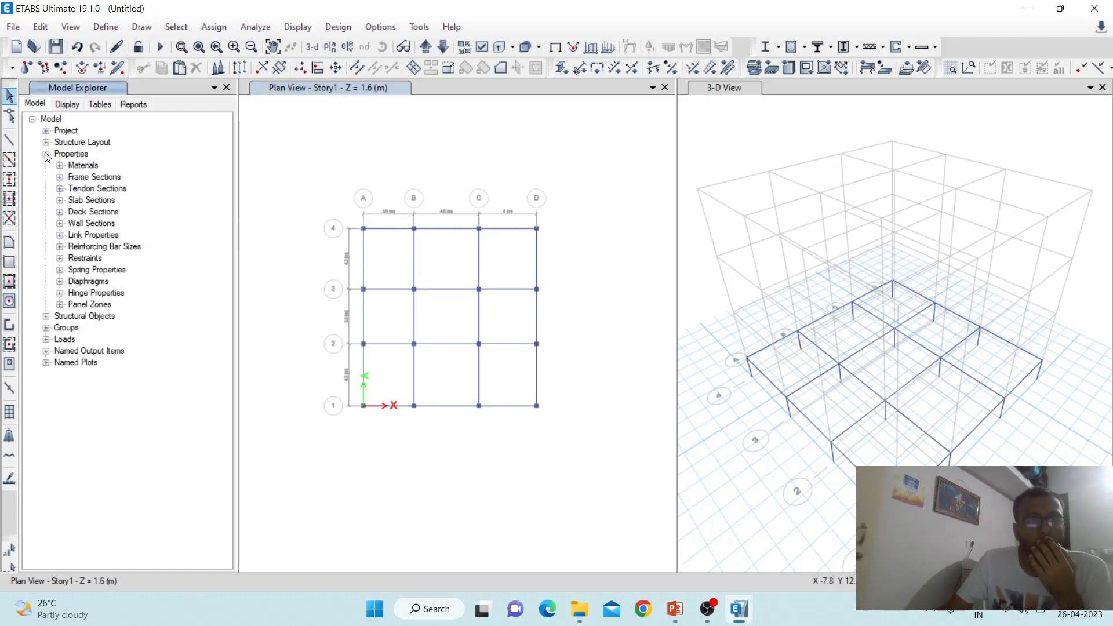
{"action": "left_click", "coordinate": [46, 154]}
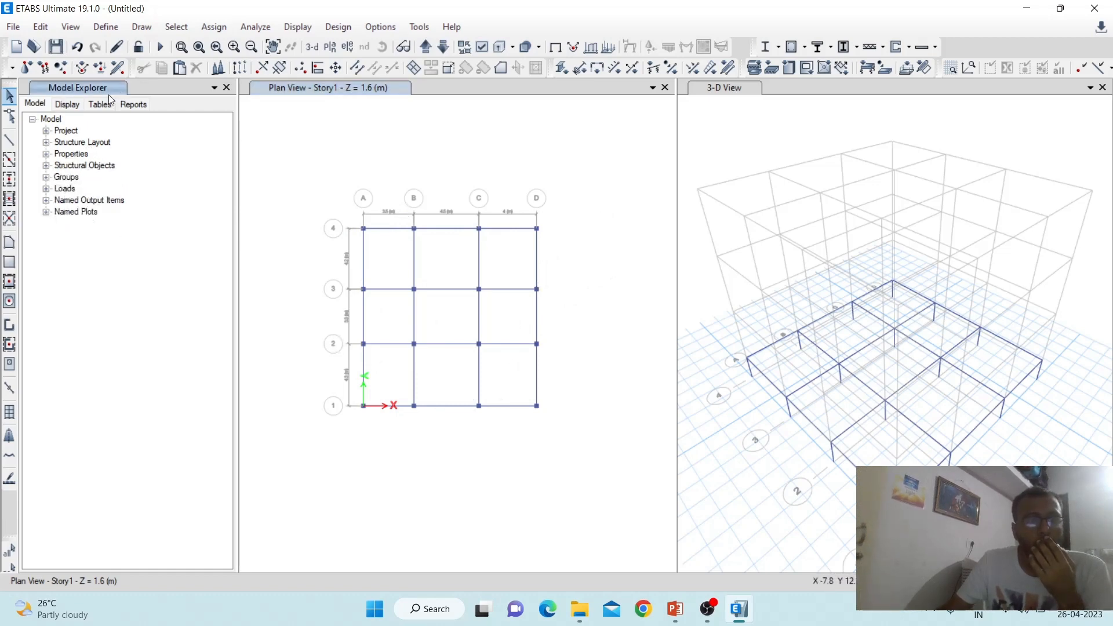
{"action": "left_click", "coordinate": [46, 144]}
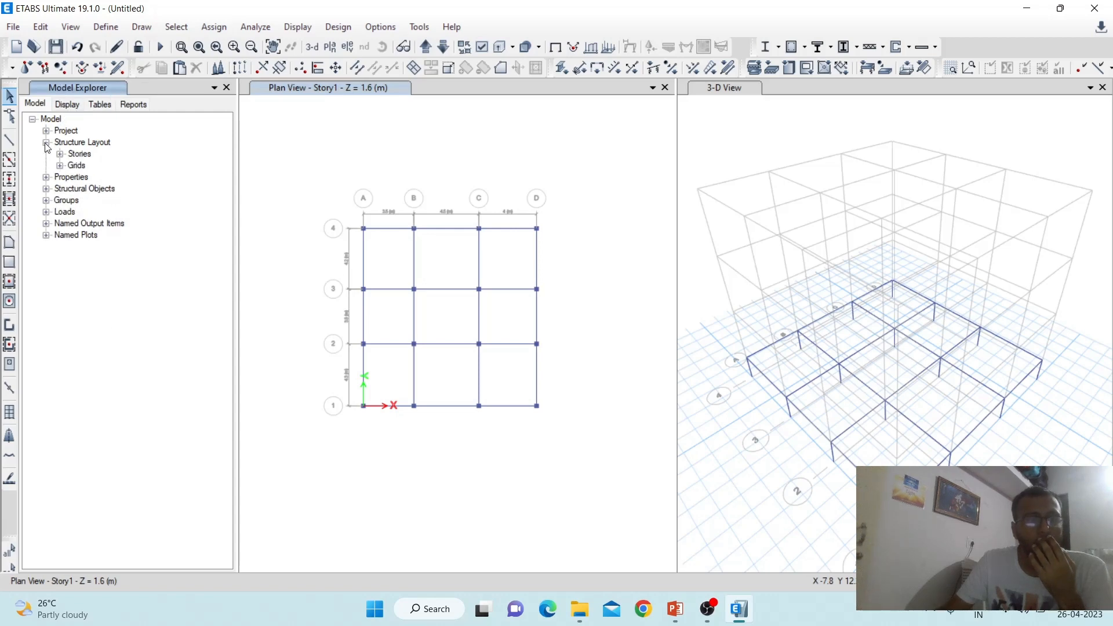
{"action": "left_click", "coordinate": [60, 154]}
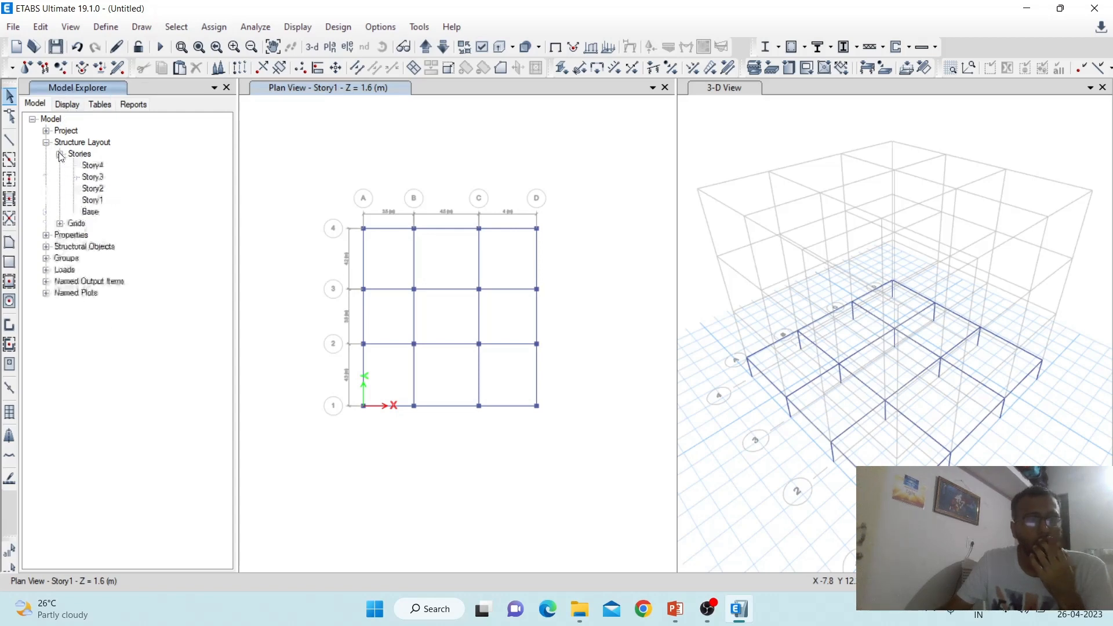
{"action": "right_click", "coordinate": [94, 201]}
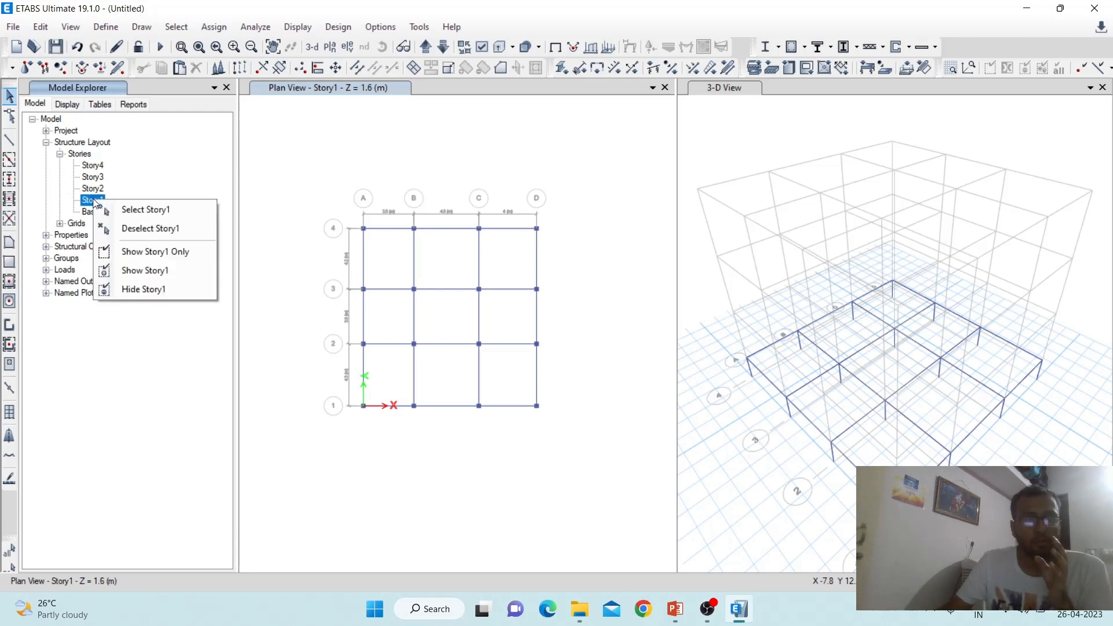
{"action": "left_click", "coordinate": [159, 209]}
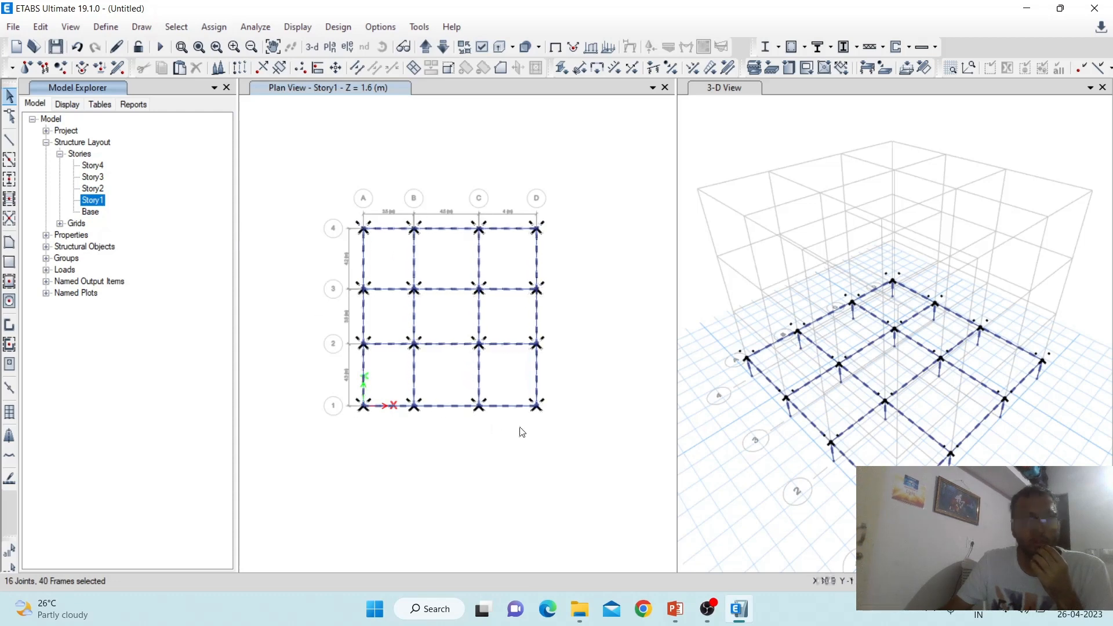
Replicate the selected Story1 beams and columns on Story2, Story3 and Story4
{"action": "left_click", "coordinate": [111, 32]}
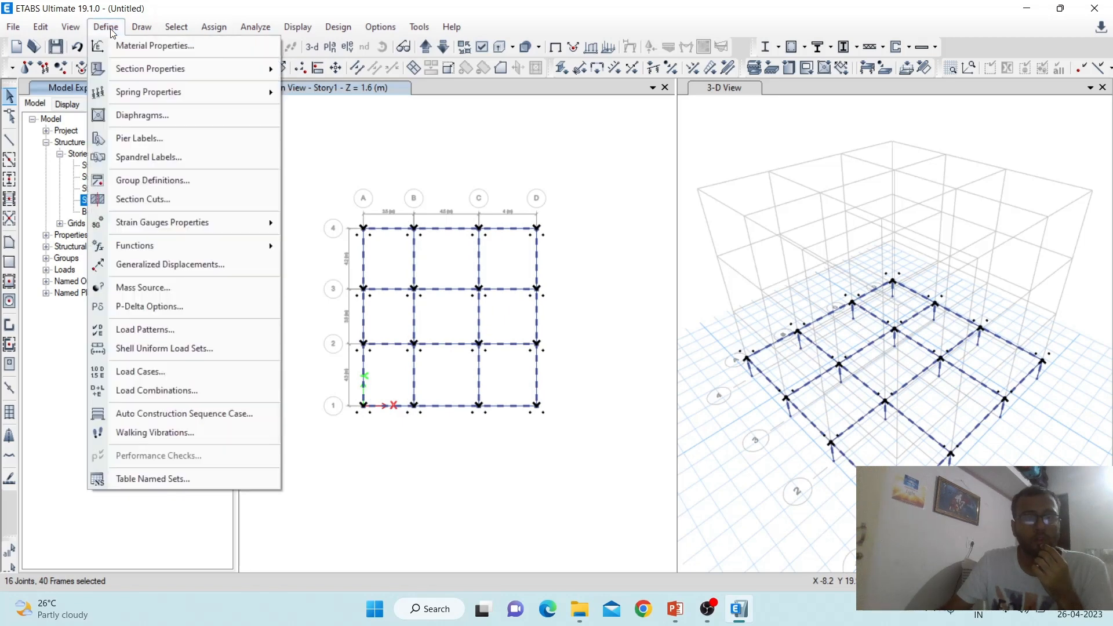
{"action": "mouse_move", "coordinate": [138, 71]}
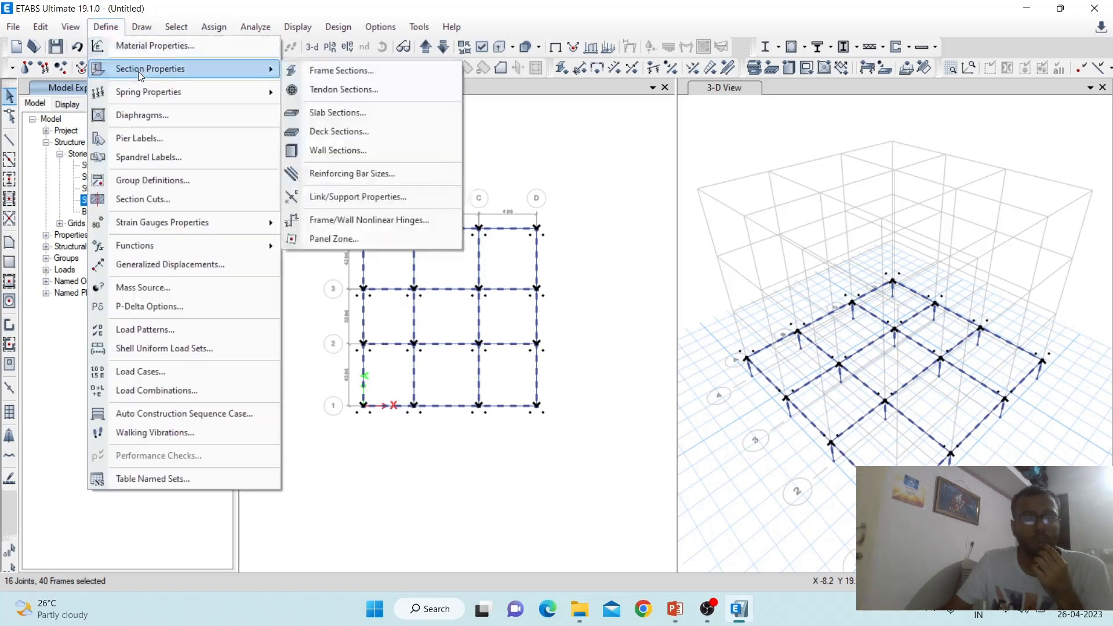
{"action": "left_click", "coordinate": [102, 29]}
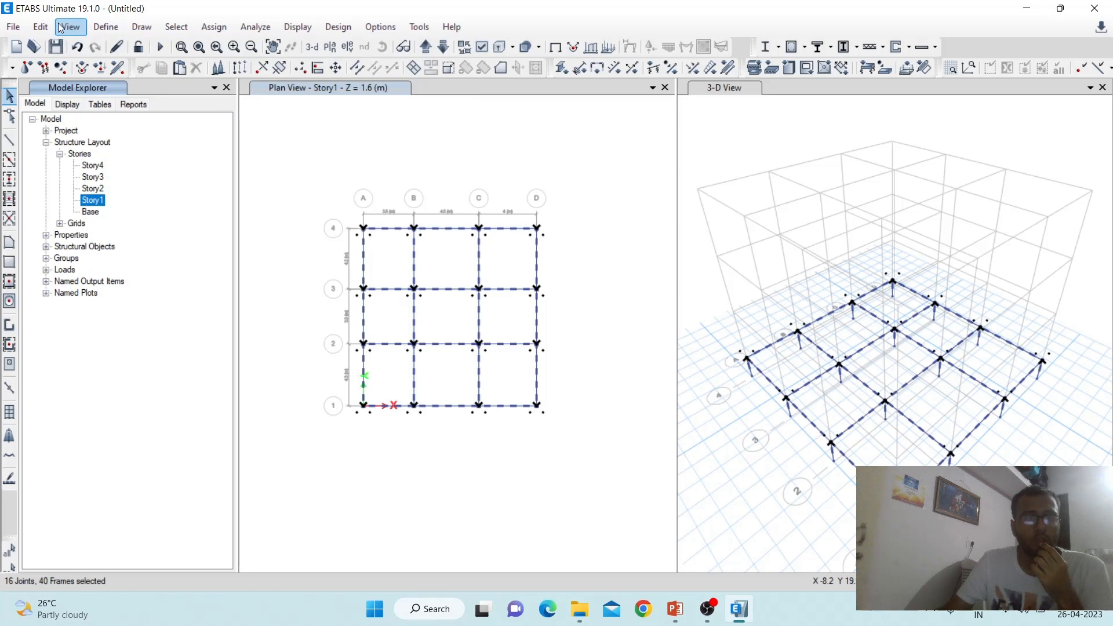
{"action": "left_click", "coordinate": [45, 26]}
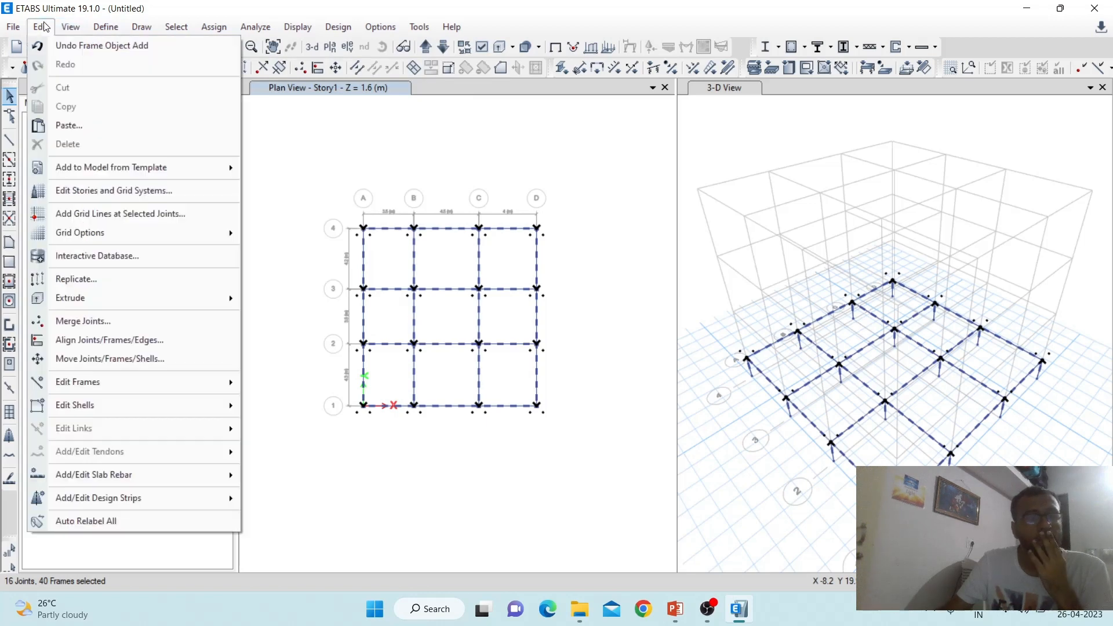
{"action": "left_click", "coordinate": [76, 279]}
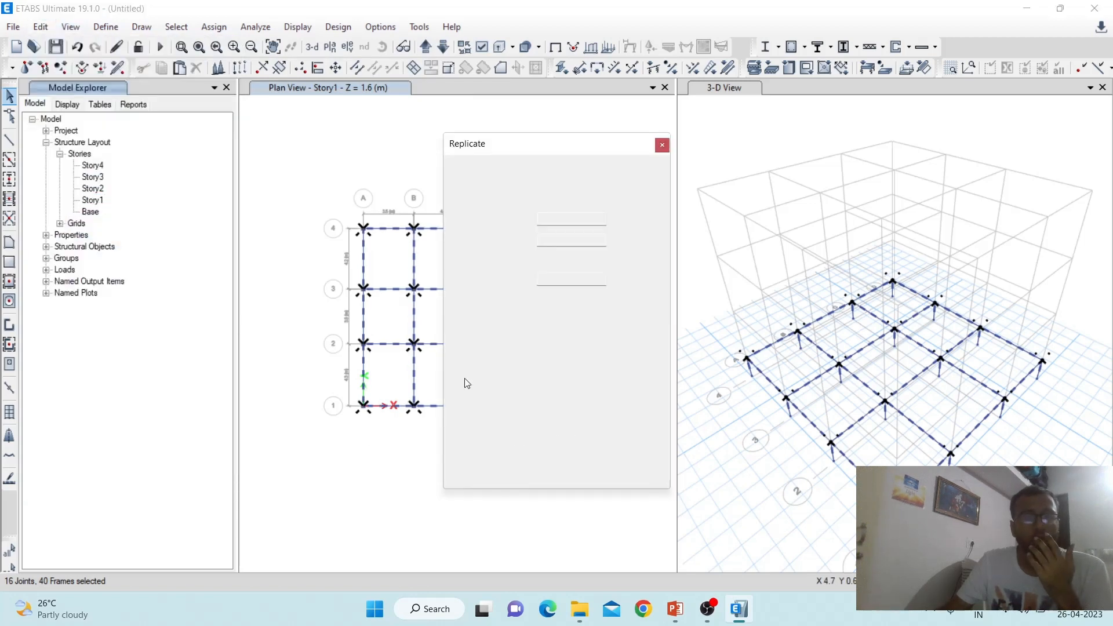
{"action": "left_click", "coordinate": [568, 178]}
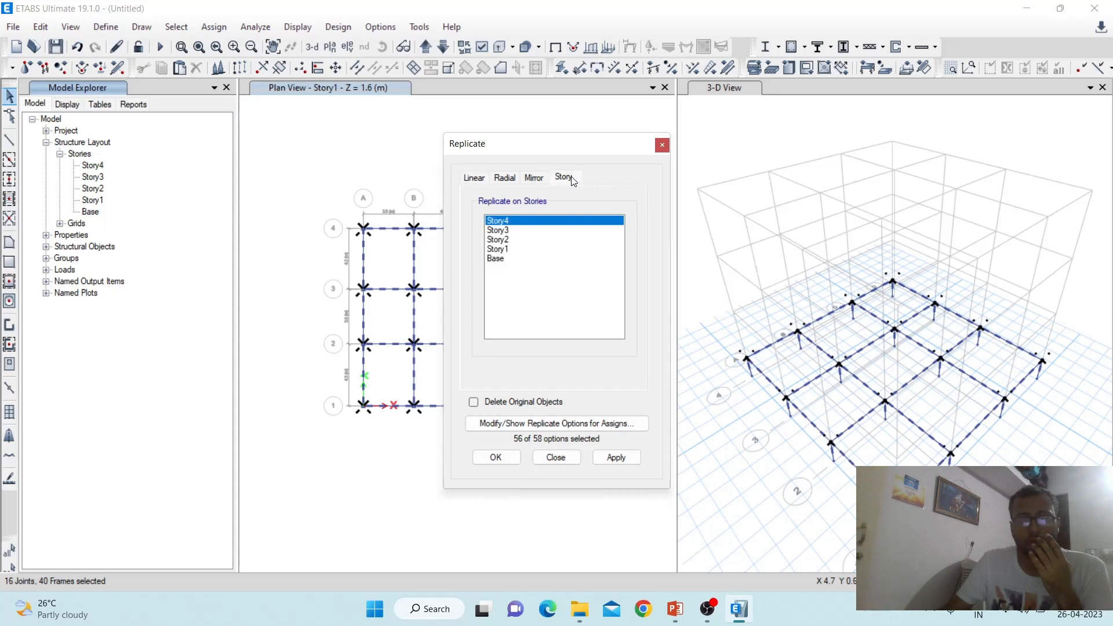
{"action": "left_click", "coordinate": [506, 239], "text": "shift"}
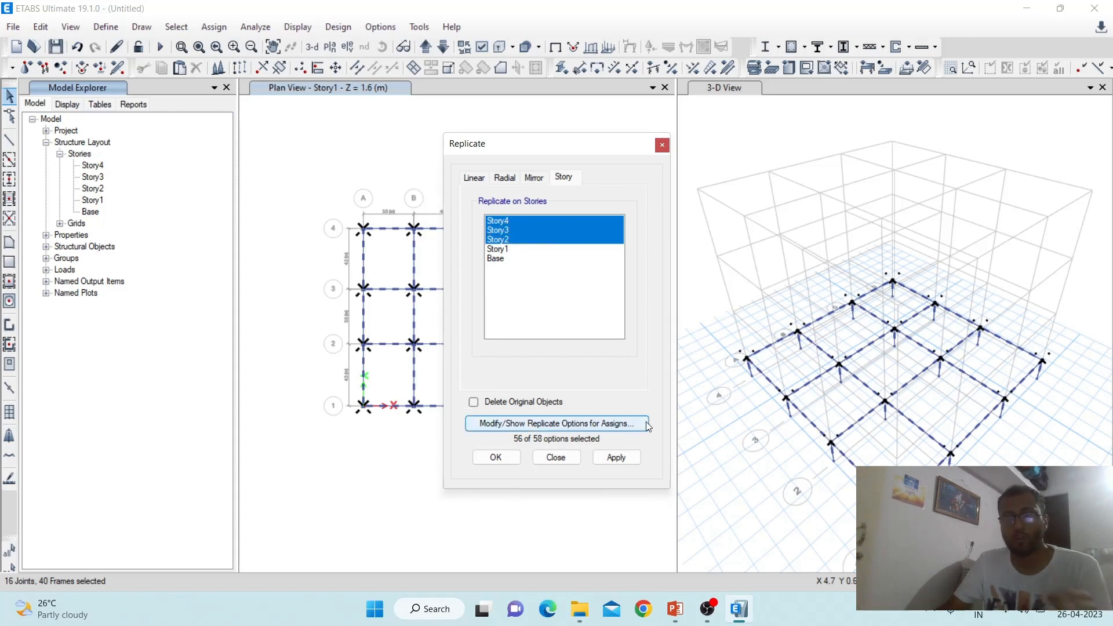
{"action": "left_click", "coordinate": [629, 459]}
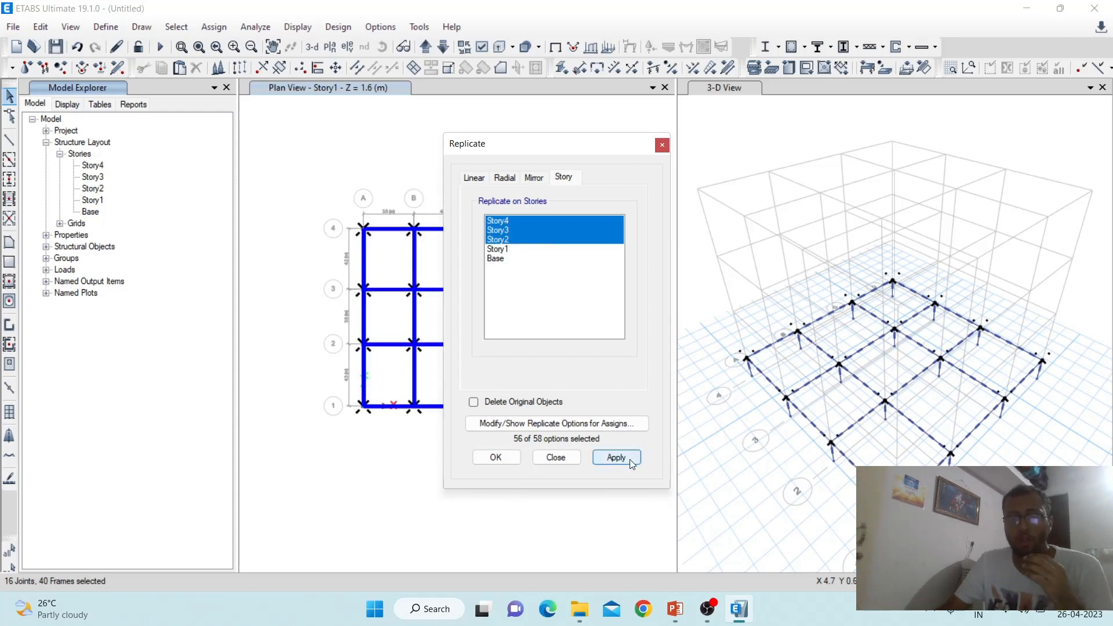
{"action": "left_click", "coordinate": [493, 461]}
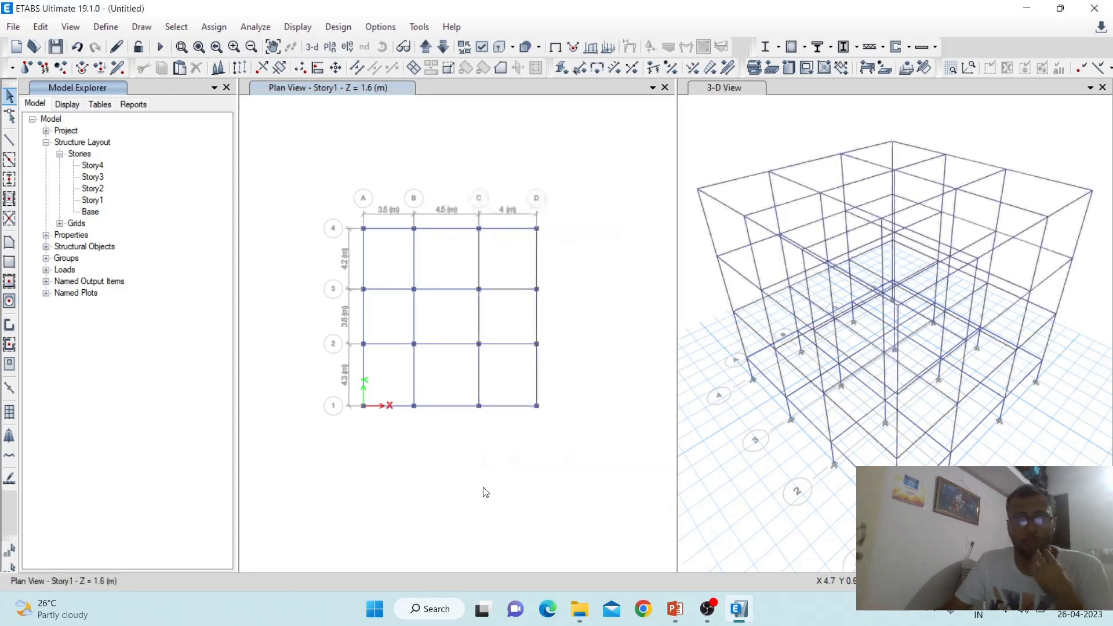
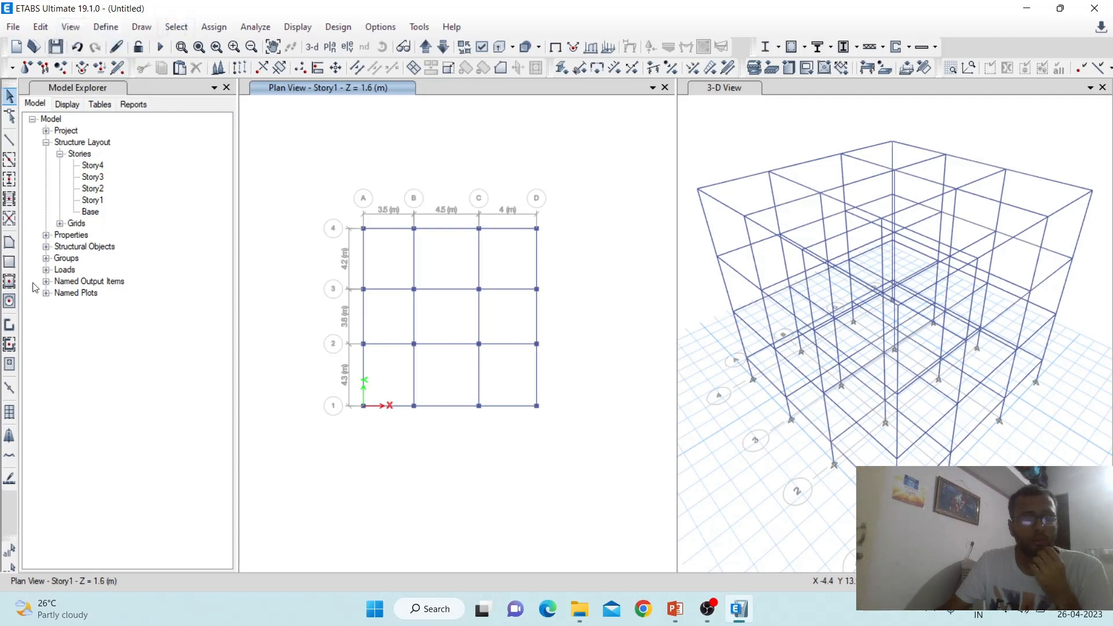
Start drawing a floor area in the Story1 plan with Slab 125 as its property
{"action": "left_click", "coordinate": [10, 245]}
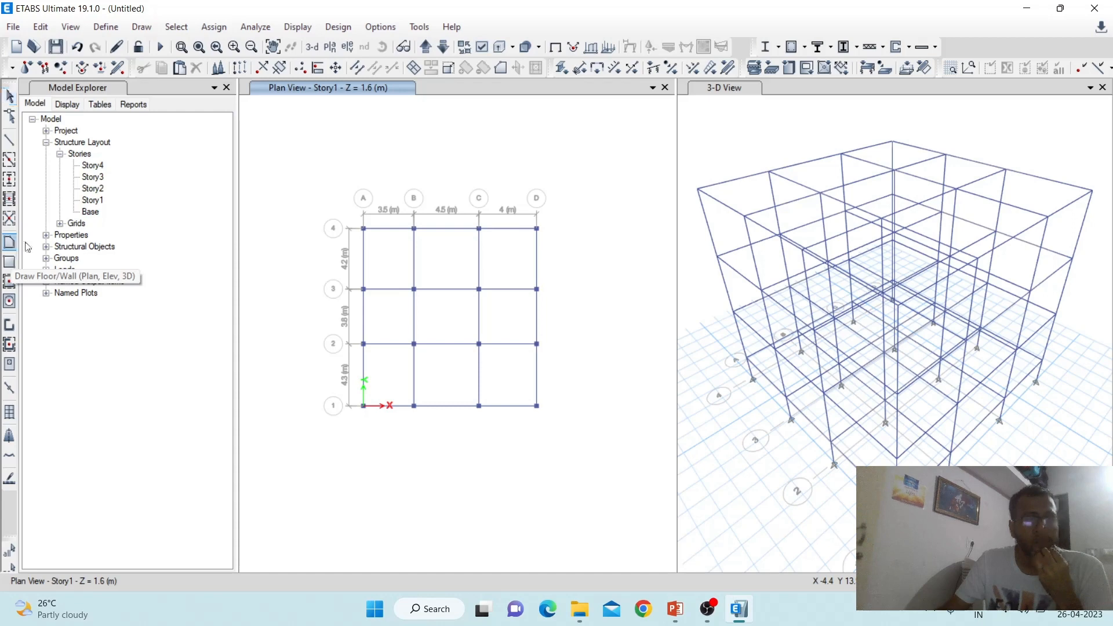
{"action": "scroll", "coordinate": [359, 408], "scroll_direction": "up", "scroll_amount": 2}
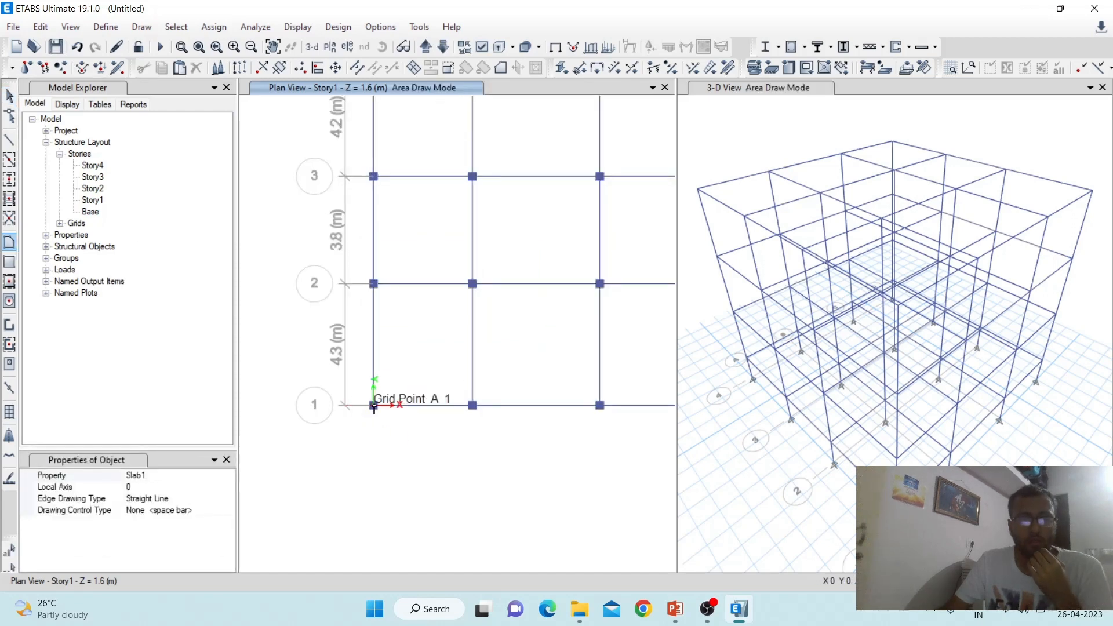
{"action": "left_click", "coordinate": [373, 405]}
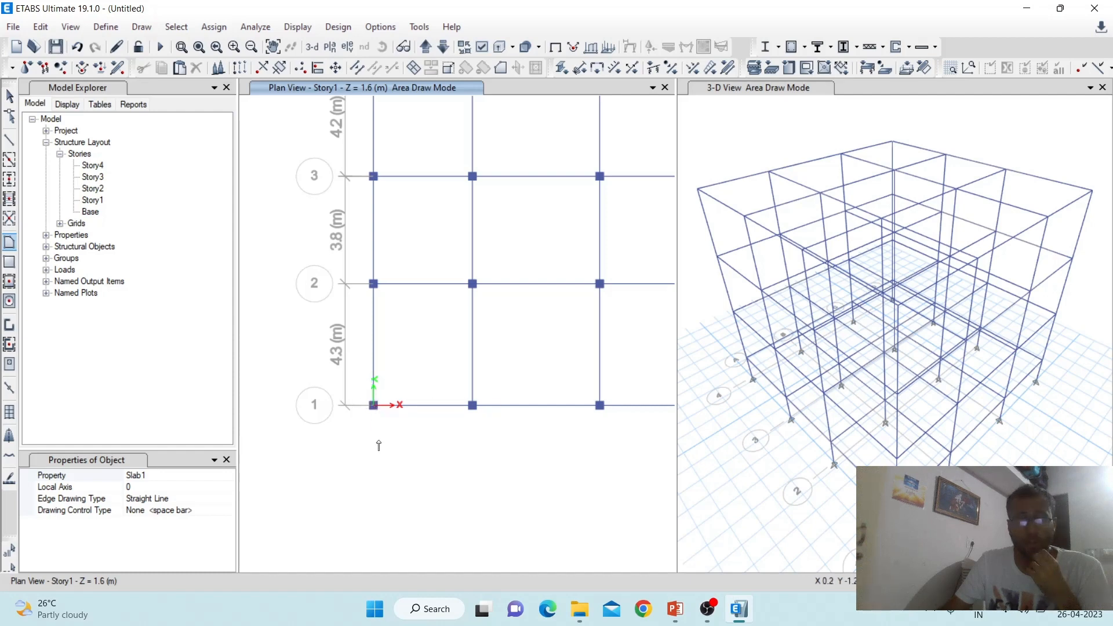
{"action": "scroll", "coordinate": [377, 445], "scroll_direction": "down", "scroll_amount": 2}
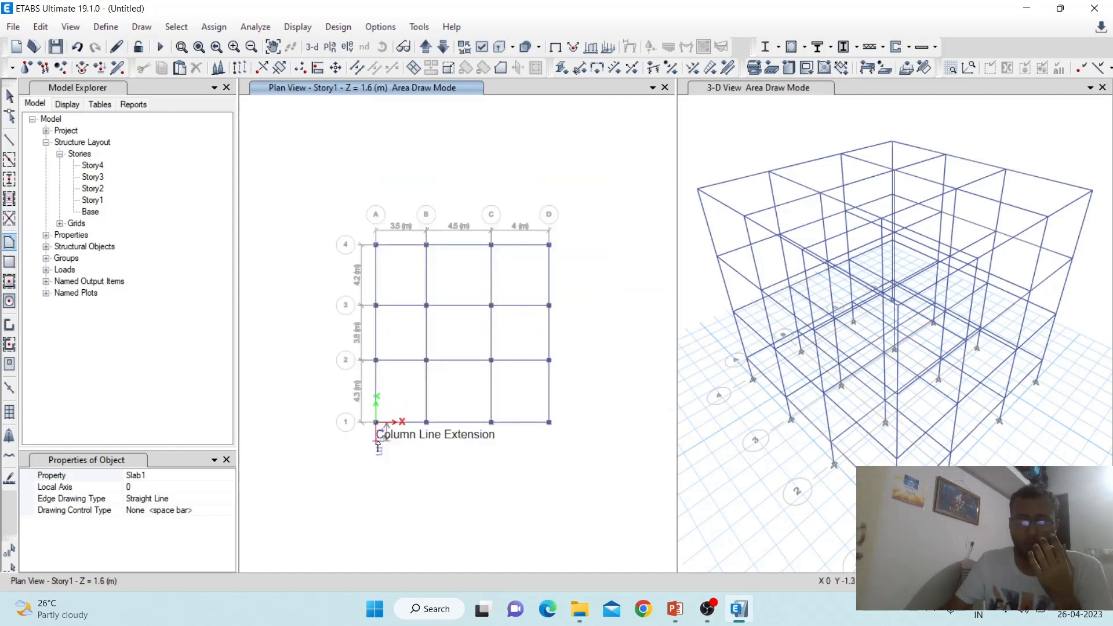
{"action": "left_click", "coordinate": [188, 478]}
{"action": "left_click", "coordinate": [230, 476]}
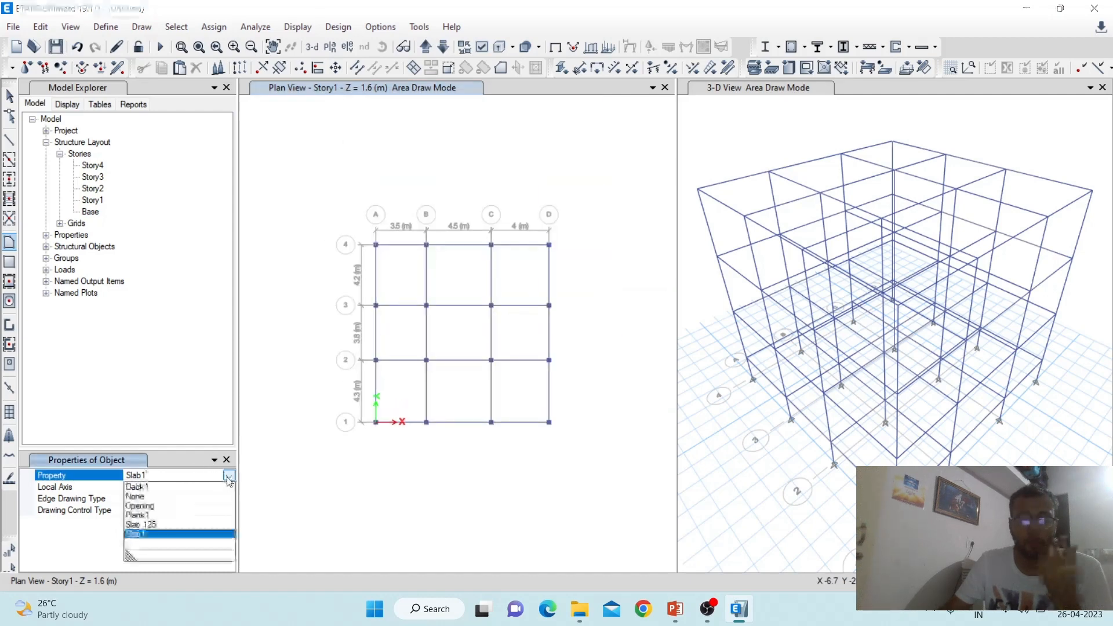
{"action": "left_click", "coordinate": [169, 523]}
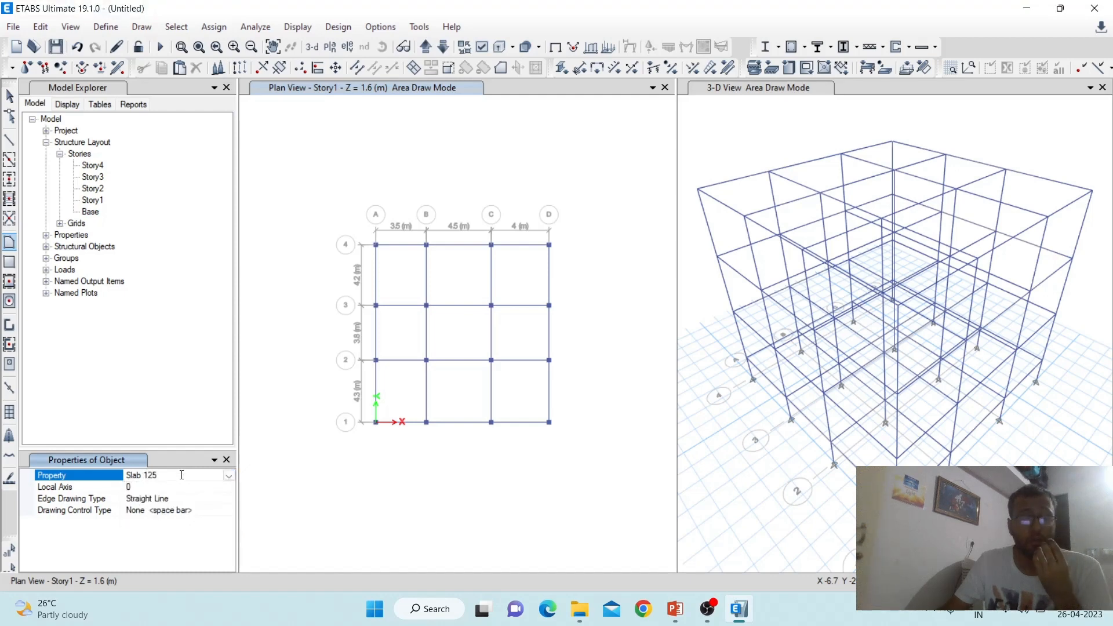
{"action": "left_click", "coordinate": [9, 243]}
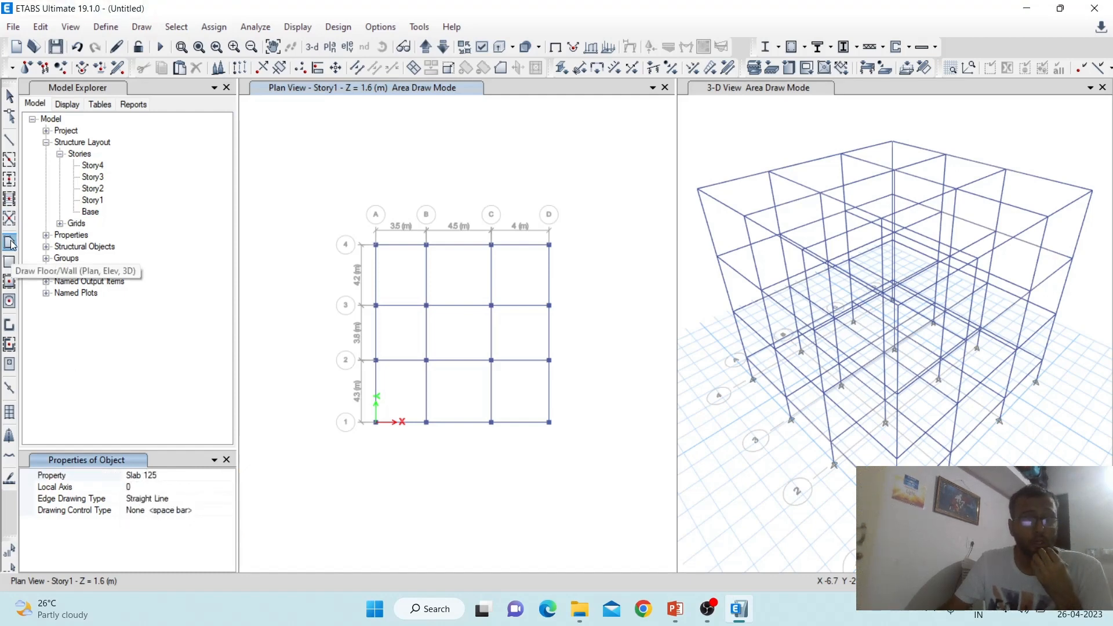
{"action": "left_click", "coordinate": [192, 476]}
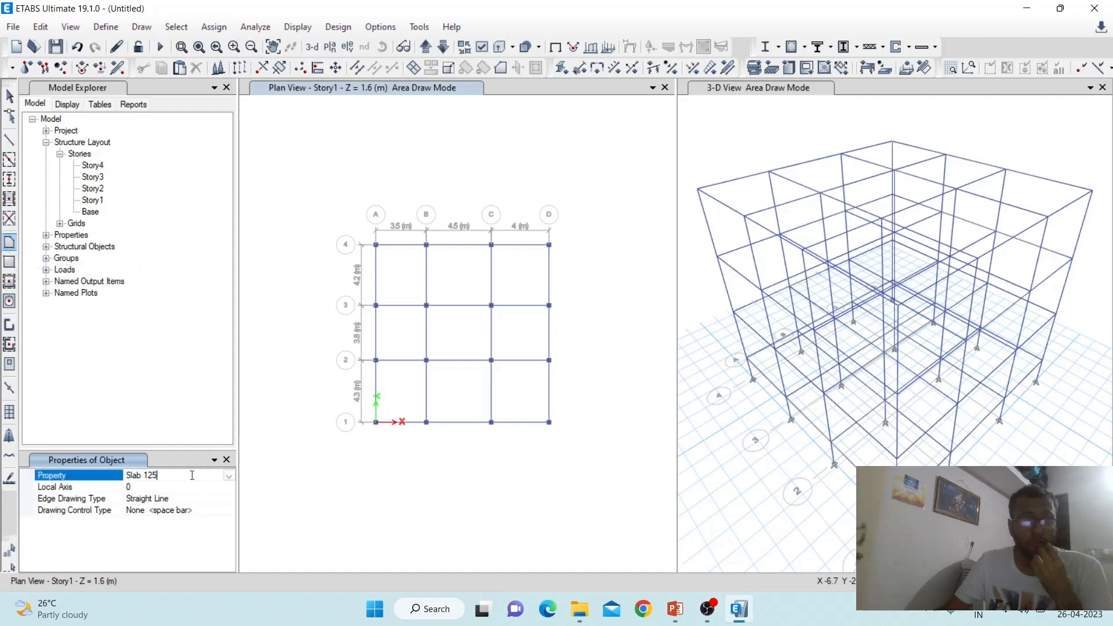
{"action": "left_click", "coordinate": [229, 476]}
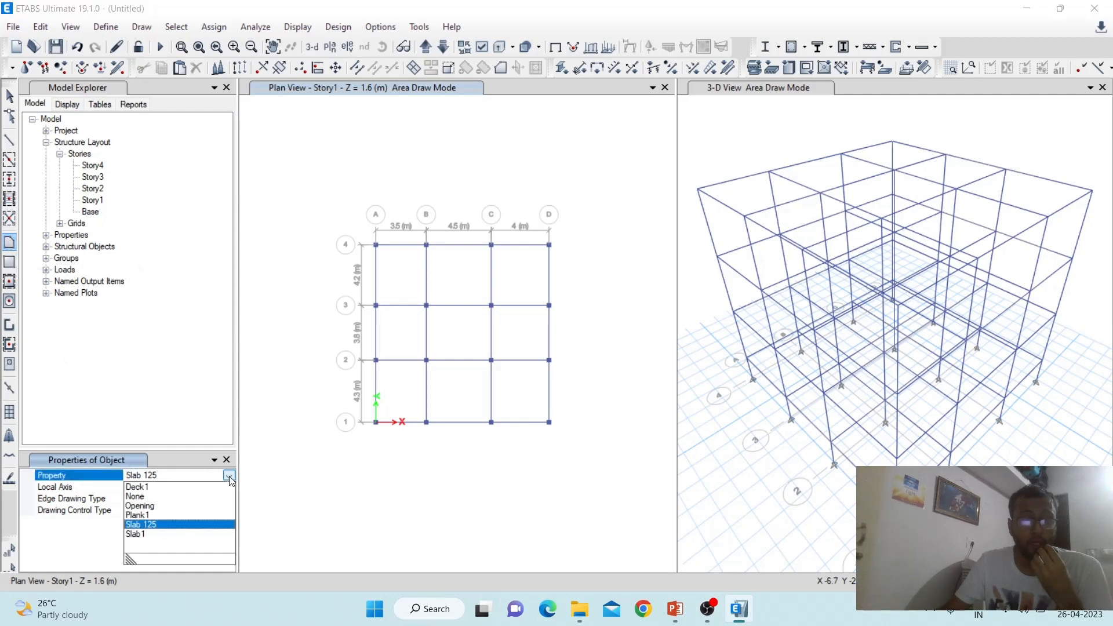
{"action": "left_click", "coordinate": [229, 476]}
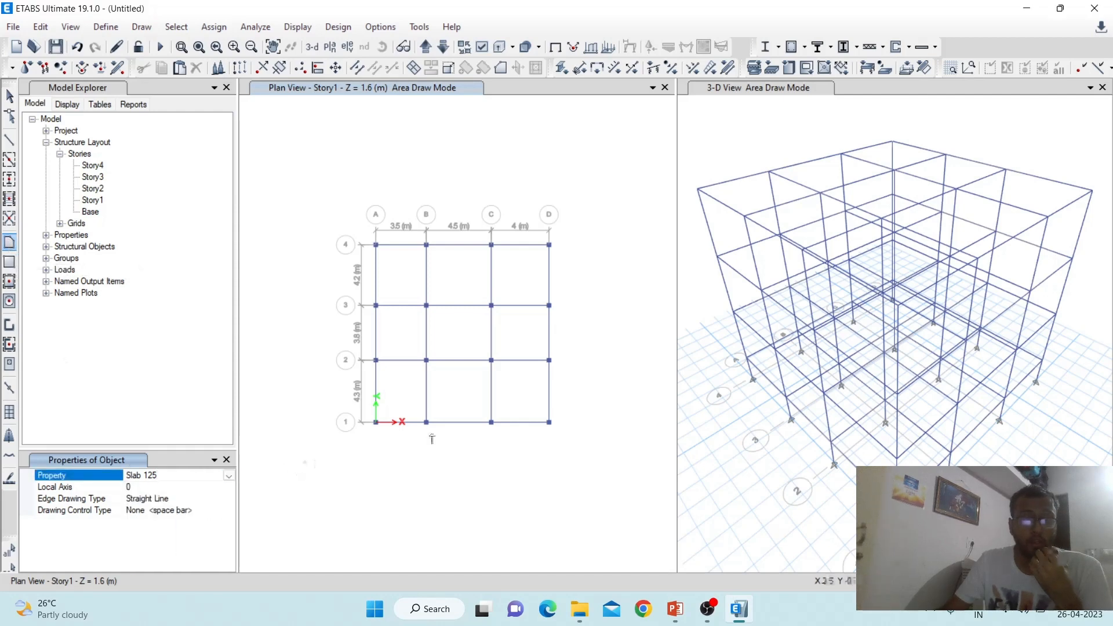
Draw the Slab 125 floor panel through grid points A1, B1, B2 and A2 on Story1, and finish drawing
{"action": "scroll", "coordinate": [382, 426], "scroll_direction": "up", "scroll_amount": 2}
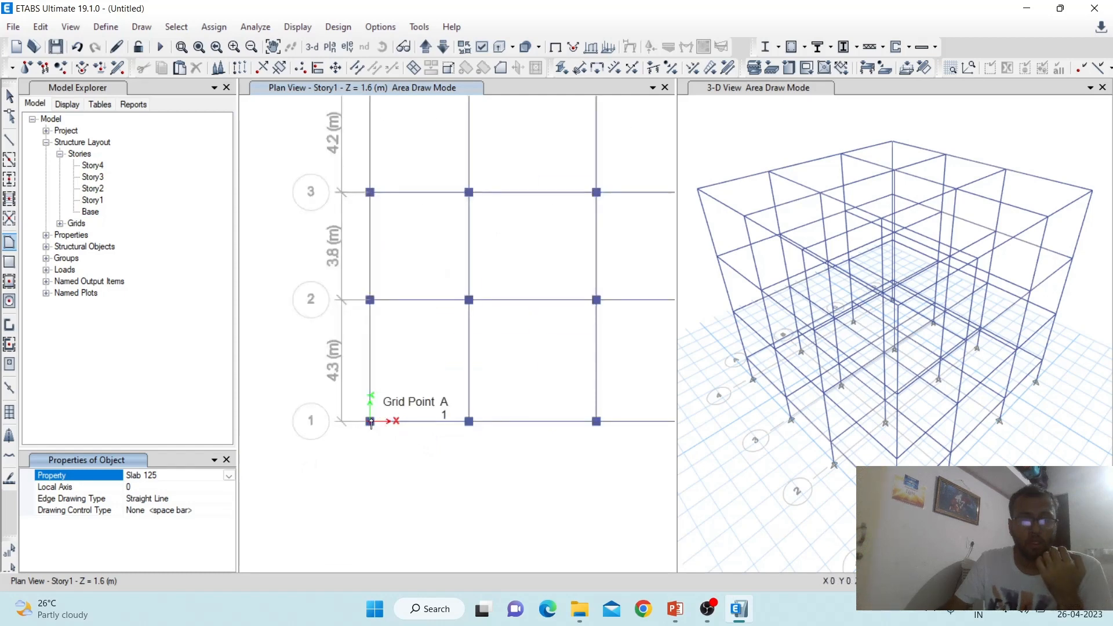
{"action": "left_click", "coordinate": [370, 422]}
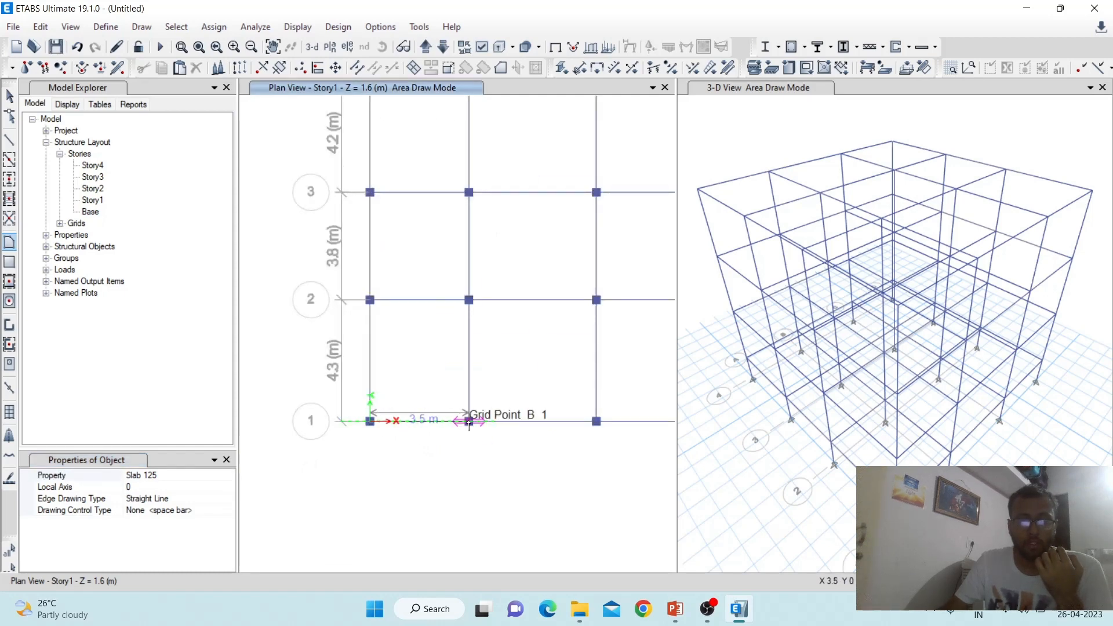
{"action": "left_click", "coordinate": [469, 422]}
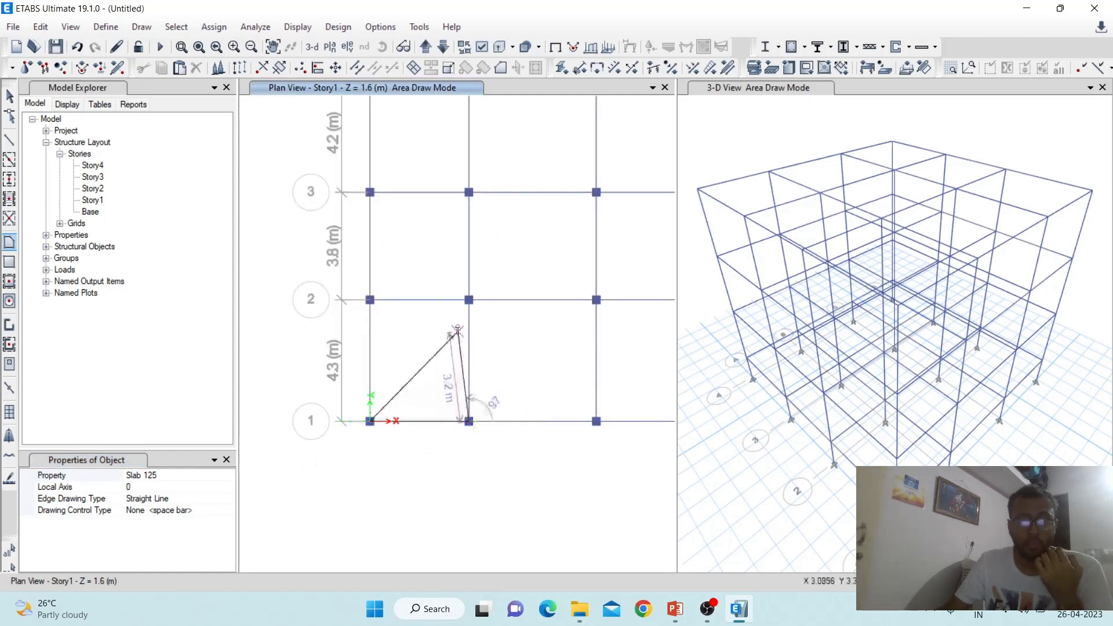
{"action": "left_click", "coordinate": [469, 300]}
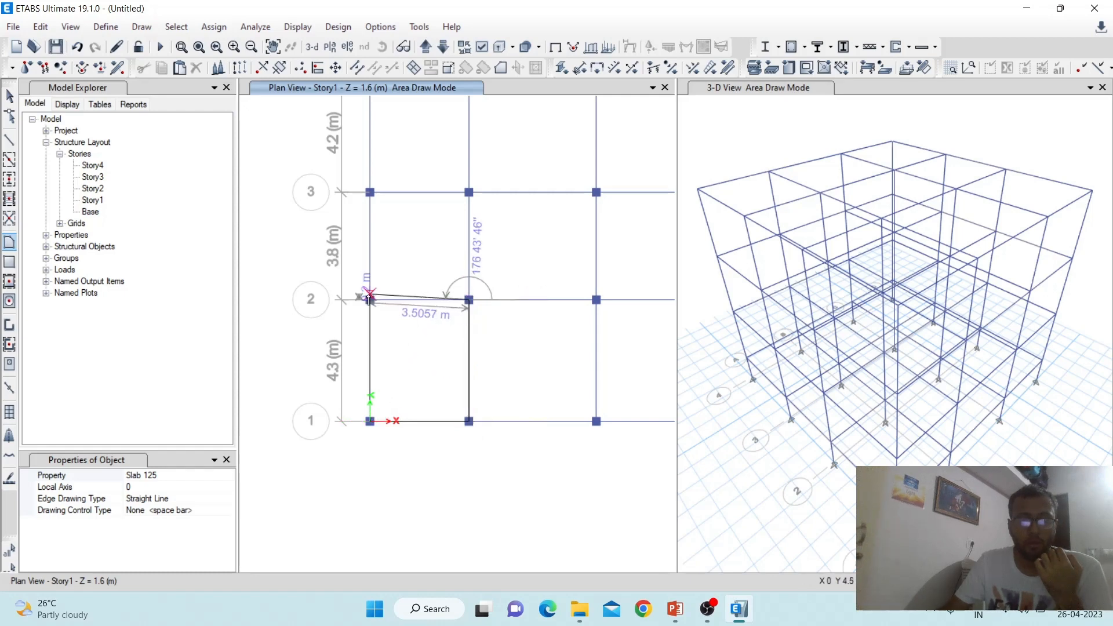
{"action": "left_click", "coordinate": [370, 300]}
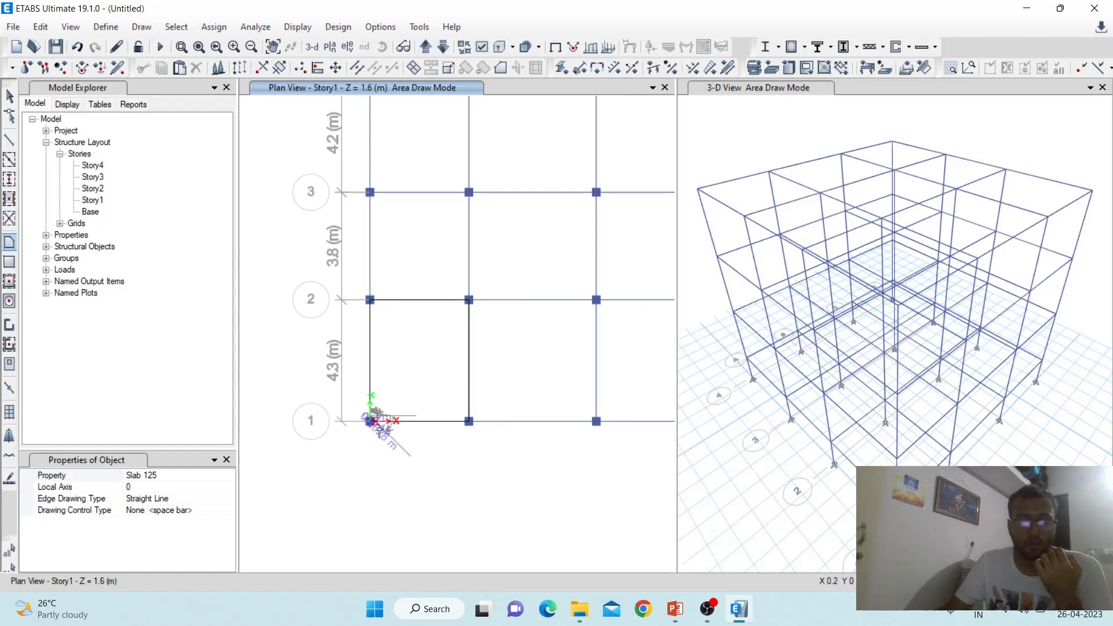
{"action": "scroll", "coordinate": [358, 426], "scroll_direction": "up", "scroll_amount": 3}
{"action": "scroll", "coordinate": [357, 429], "scroll_direction": "up", "scroll_amount": 1}
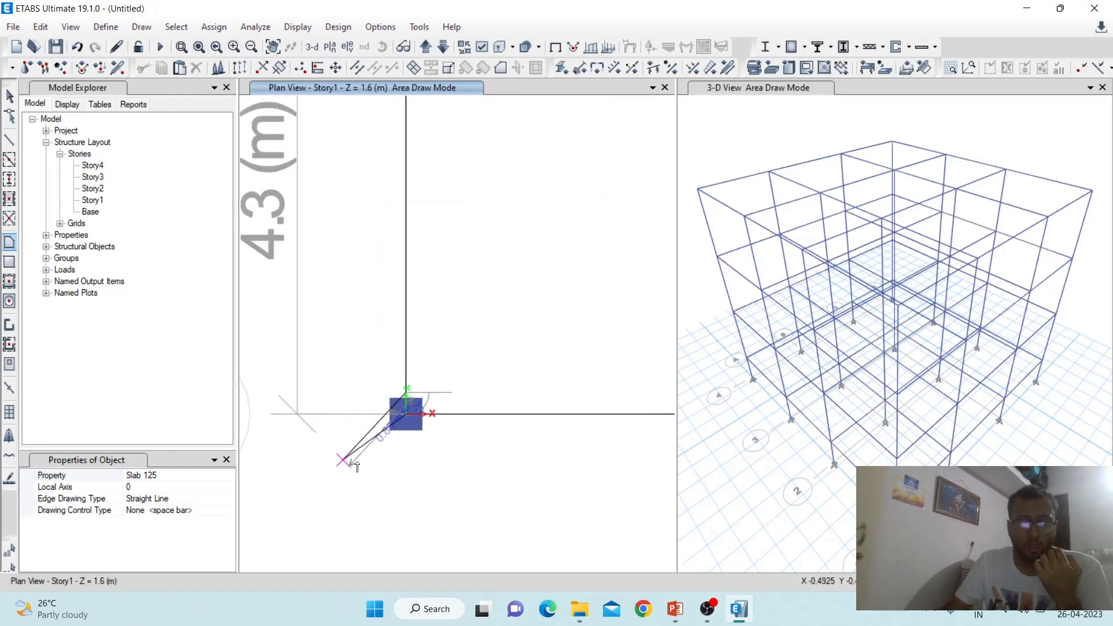
{"action": "double_click", "coordinate": [406, 413]}
{"action": "key", "text": "Escape"}
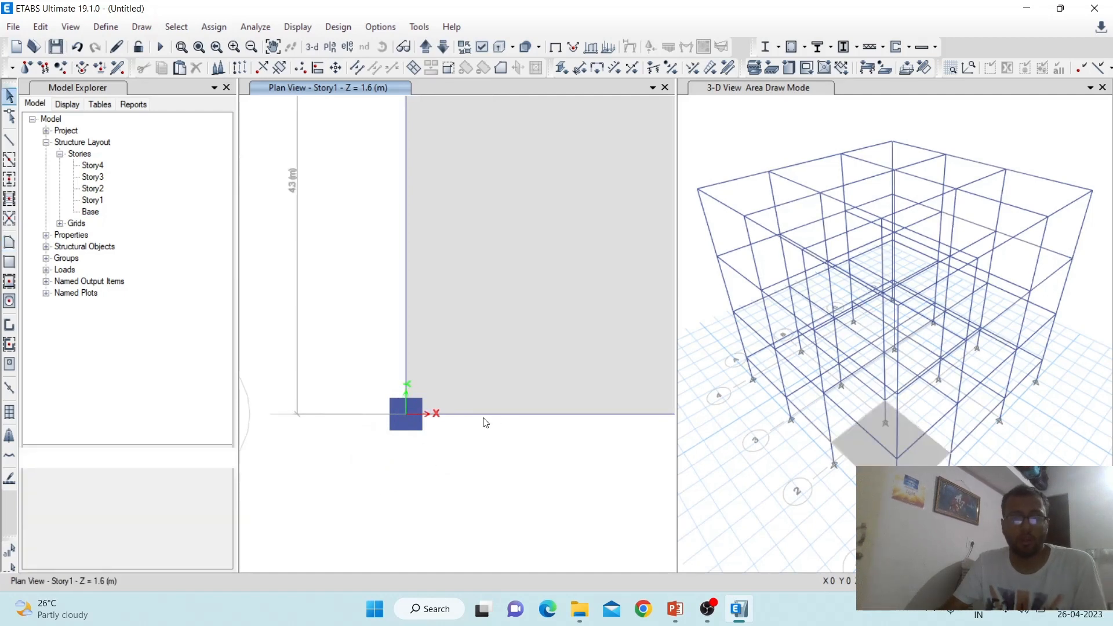
Draw a second Slab 125 floor panel through grid points C2, B2, B1 and C1 on Story1
{"action": "scroll", "coordinate": [403, 470], "scroll_direction": "down", "scroll_amount": 3}
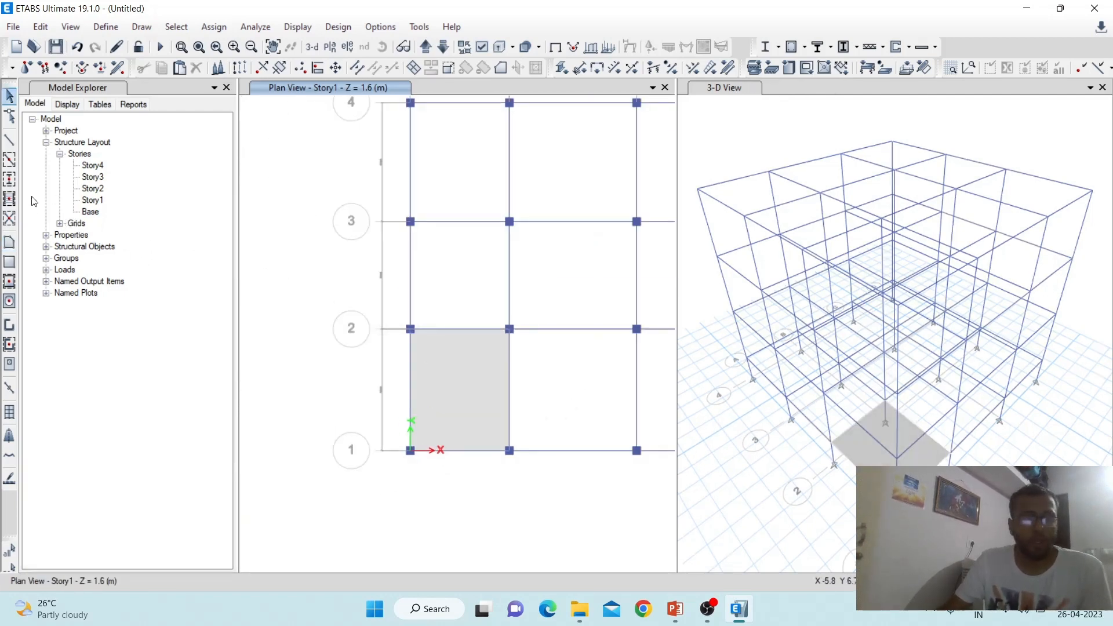
{"action": "left_click", "coordinate": [10, 242]}
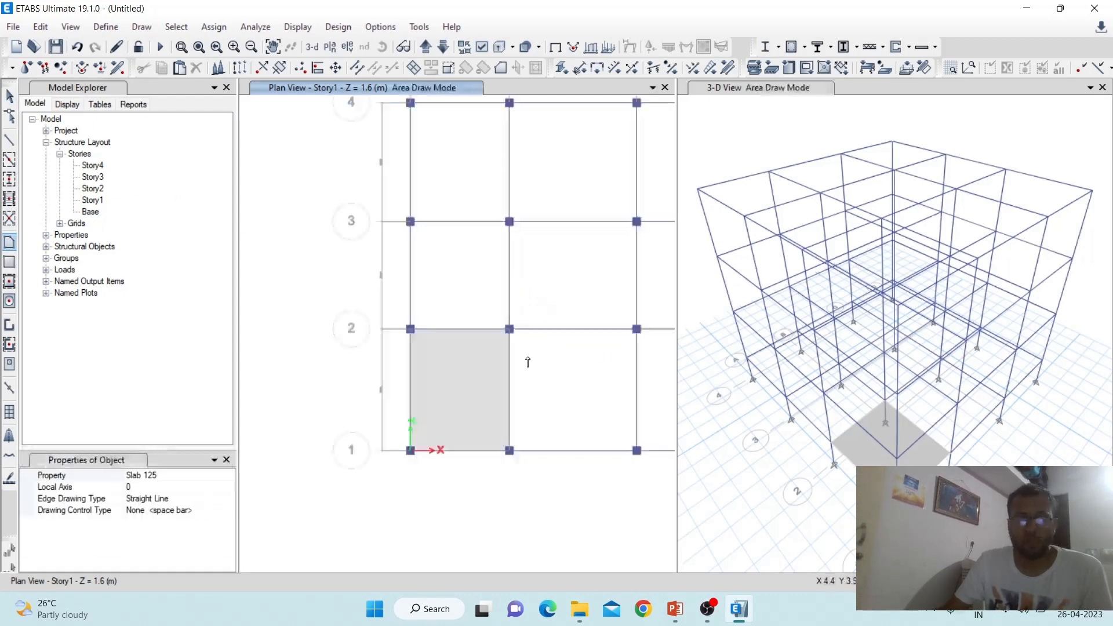
{"action": "left_click", "coordinate": [637, 329]}
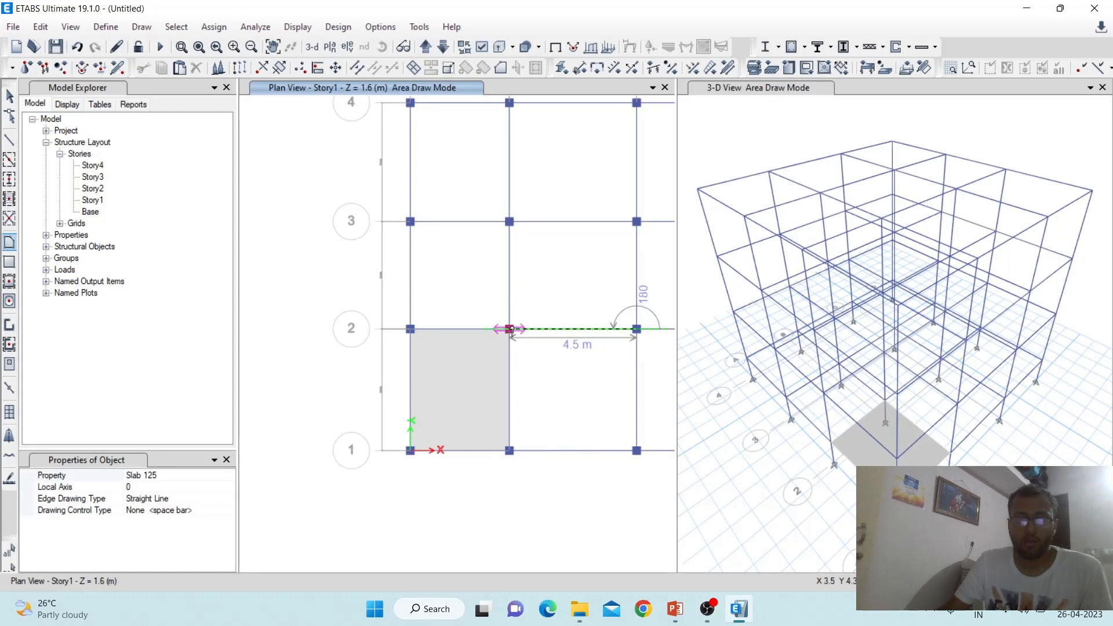
{"action": "left_click", "coordinate": [509, 329]}
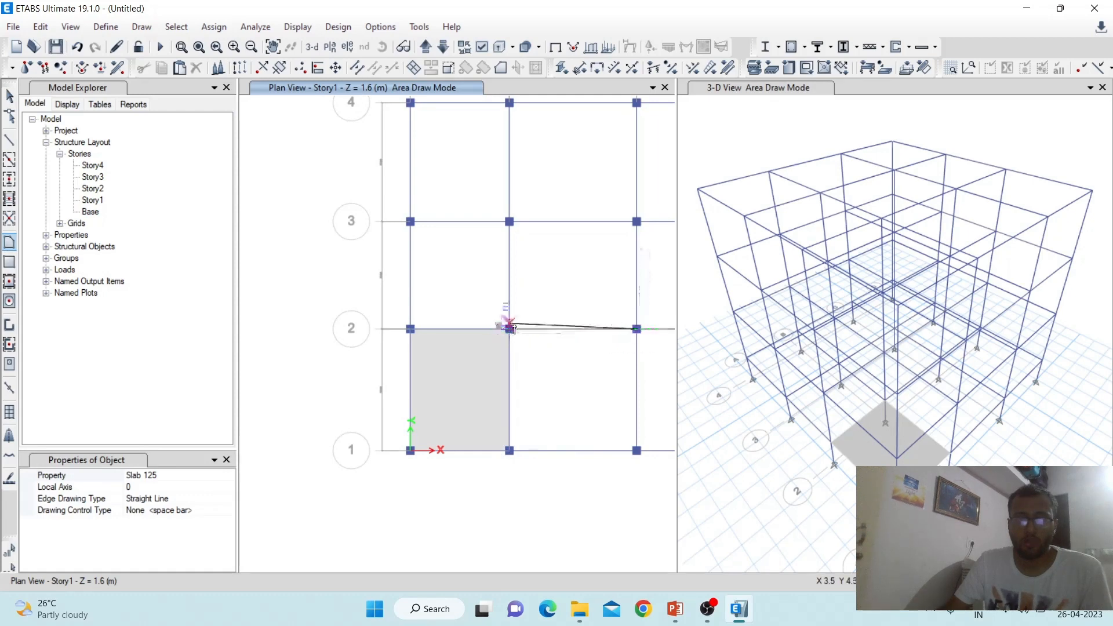
{"action": "left_click", "coordinate": [510, 450]}
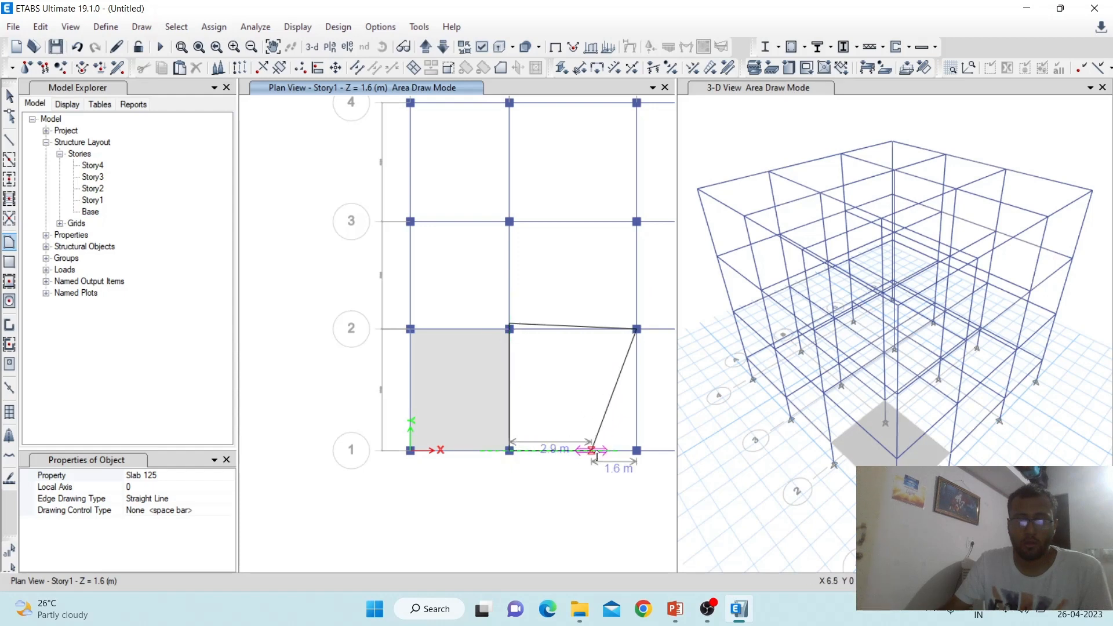
{"action": "left_click", "coordinate": [636, 451]}
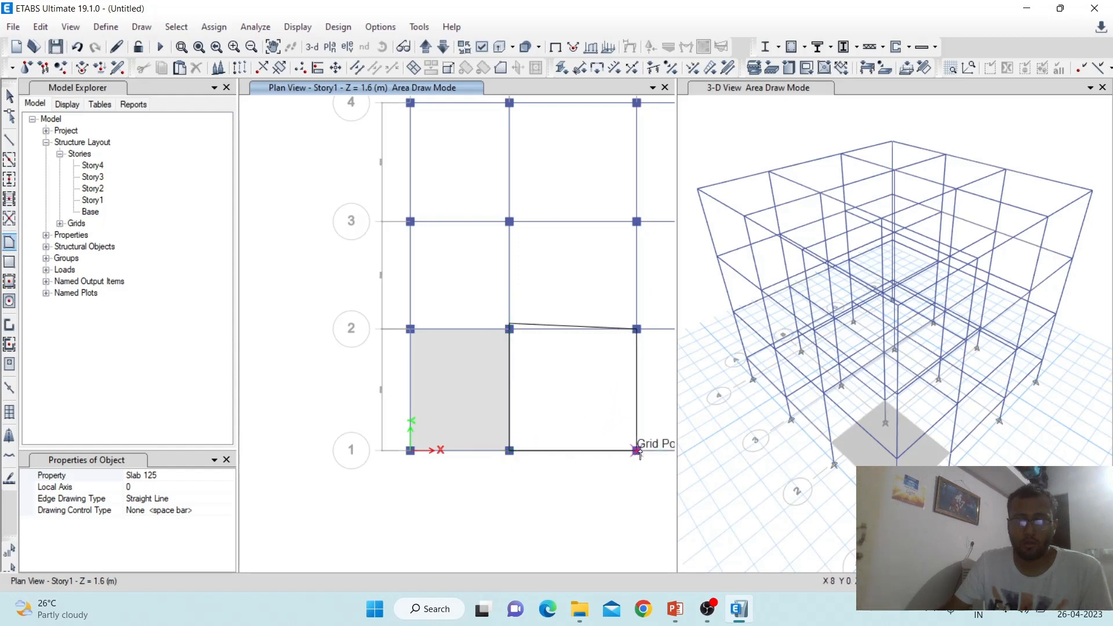
{"action": "double_click", "coordinate": [636, 330]}
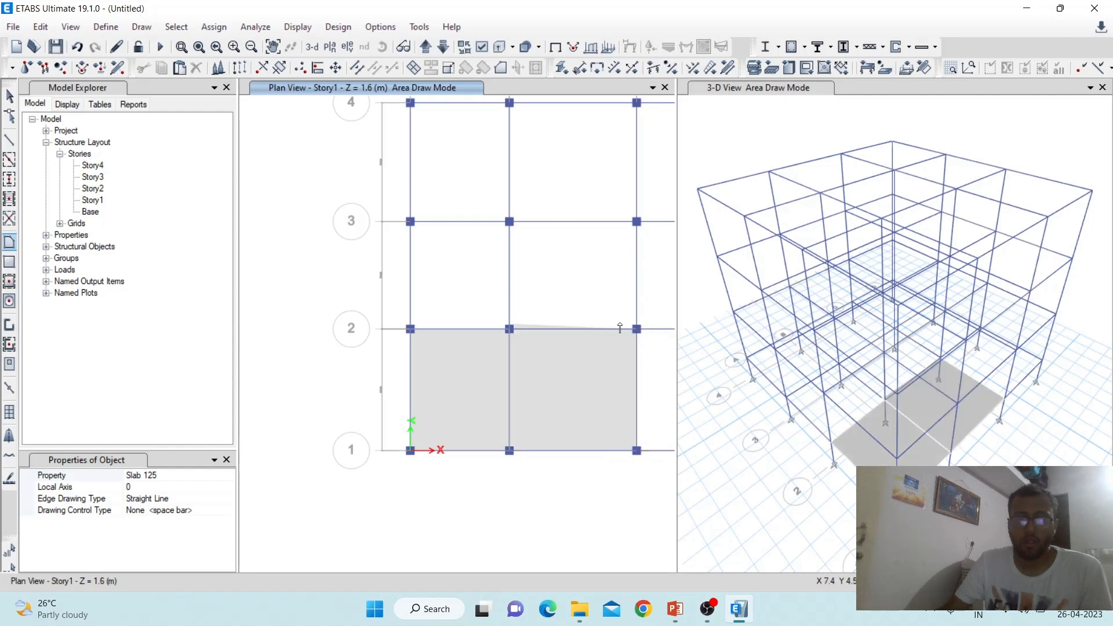
{"action": "left_click", "coordinate": [636, 220]}
{"action": "left_click", "coordinate": [508, 222]}
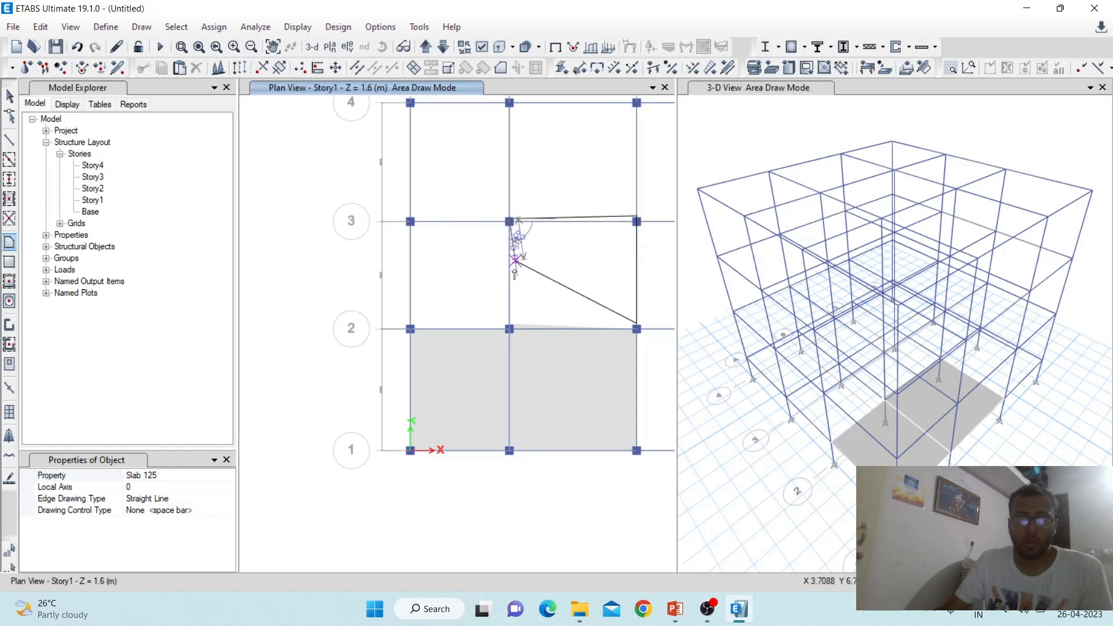
{"action": "left_click", "coordinate": [509, 329]}
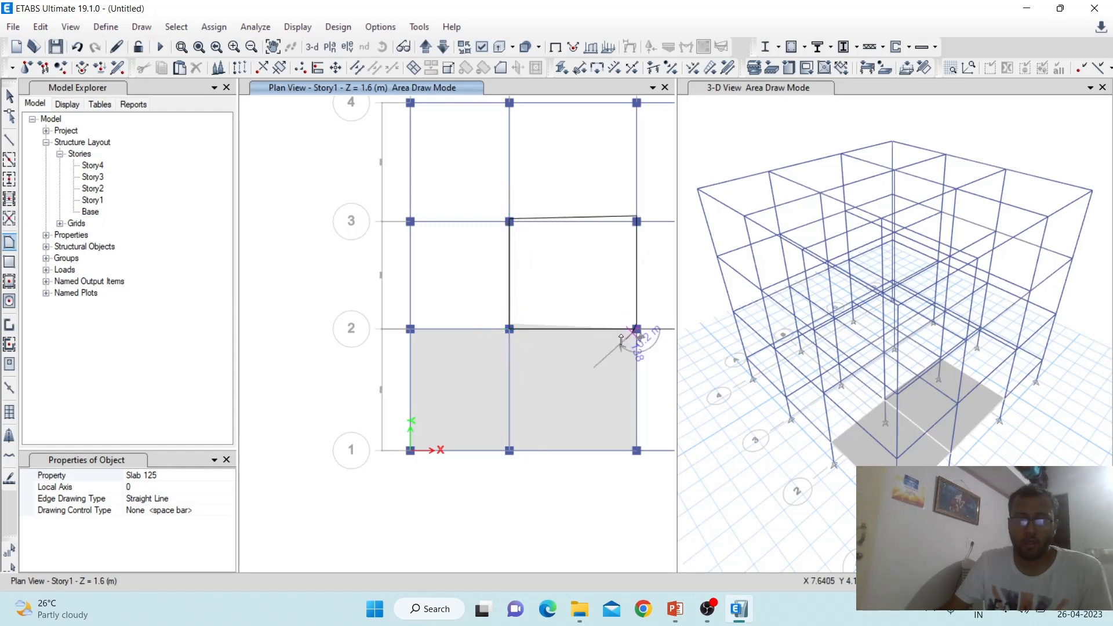
{"action": "scroll", "coordinate": [620, 339], "scroll_direction": "down", "scroll_amount": 2}
{"action": "scroll", "coordinate": [597, 287], "scroll_direction": "up", "scroll_amount": 5}
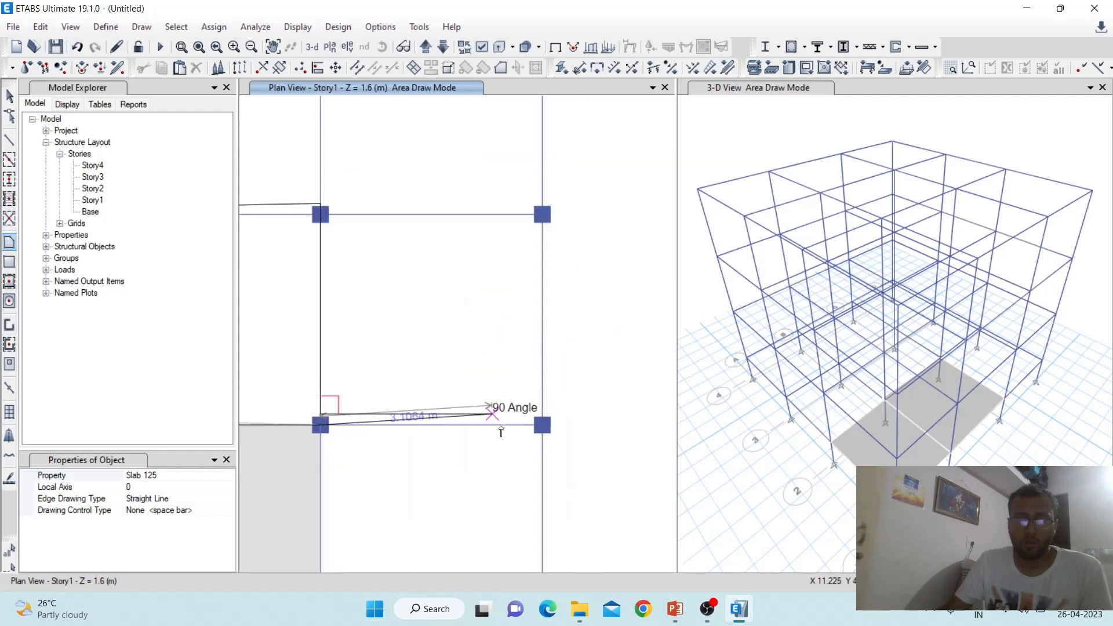
{"action": "scroll", "coordinate": [550, 428], "scroll_direction": "down", "scroll_amount": 3}
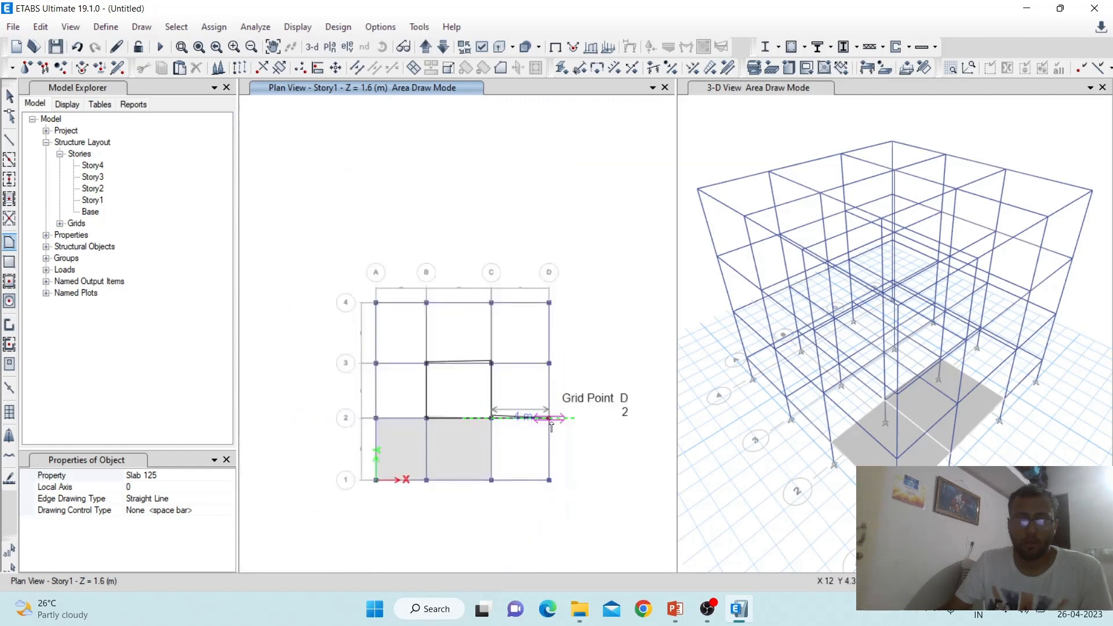
{"action": "scroll", "coordinate": [551, 427], "scroll_direction": "up", "scroll_amount": 3}
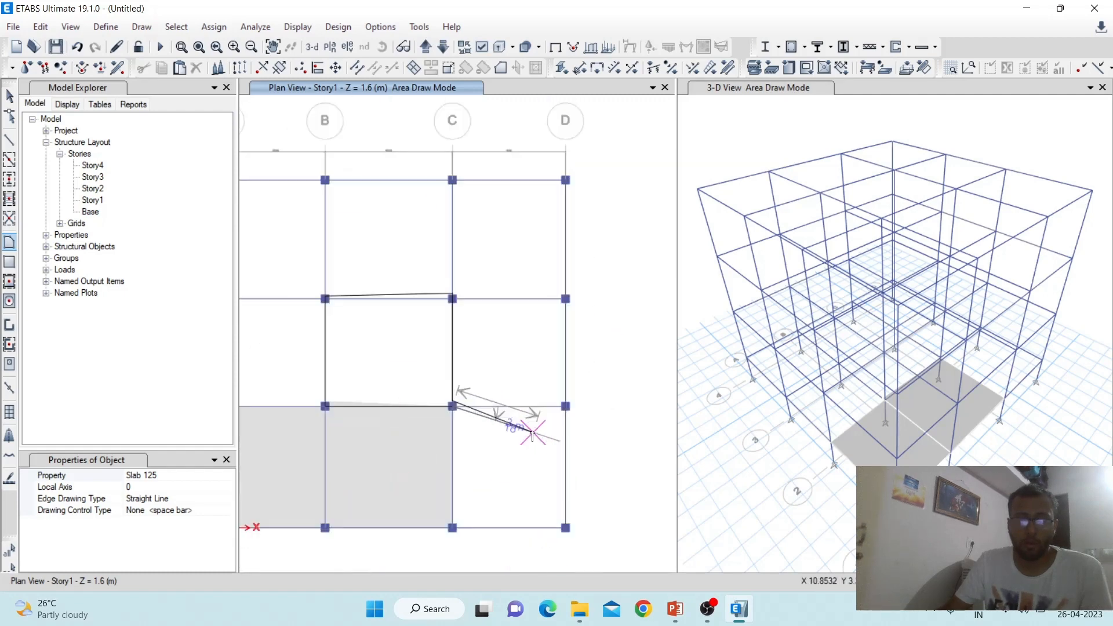
{"action": "left_click", "coordinate": [566, 406]}
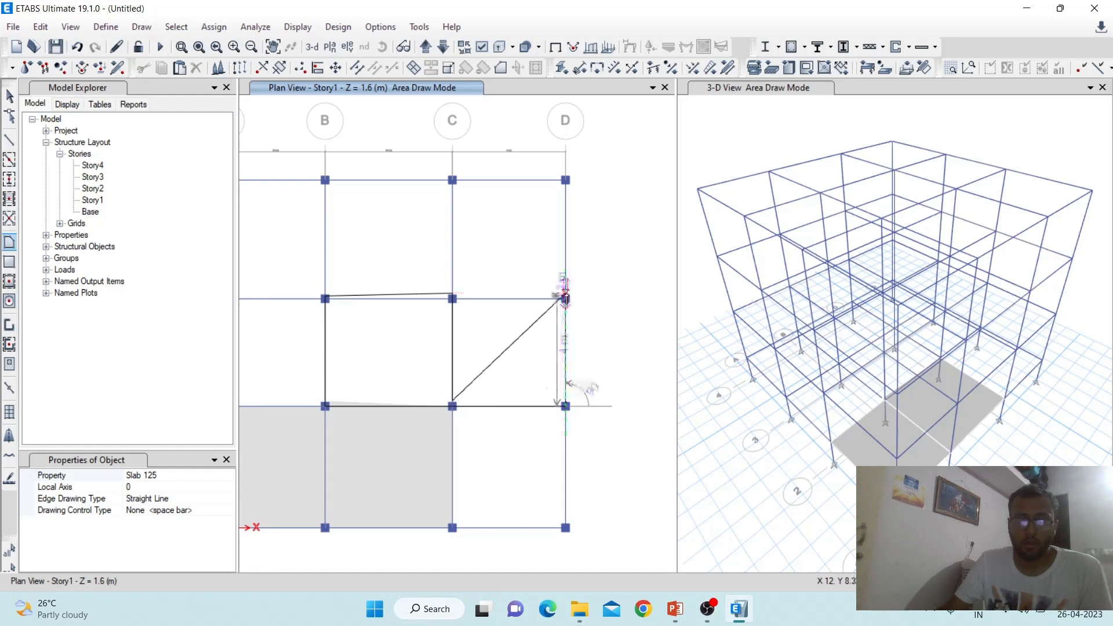
{"action": "left_click", "coordinate": [566, 299]}
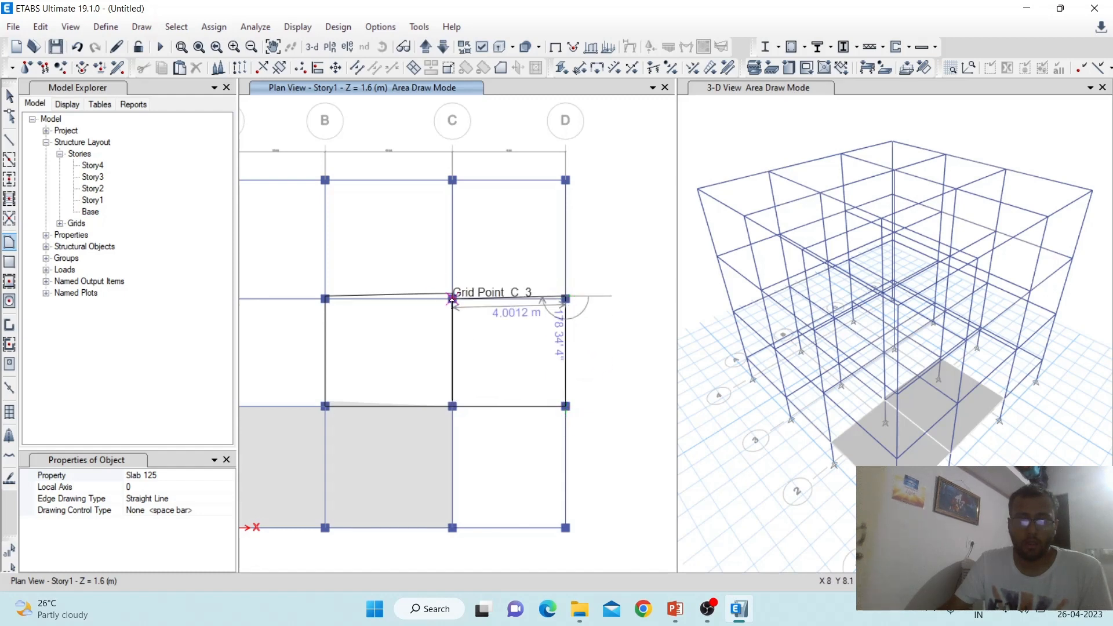
{"action": "left_click", "coordinate": [452, 300]}
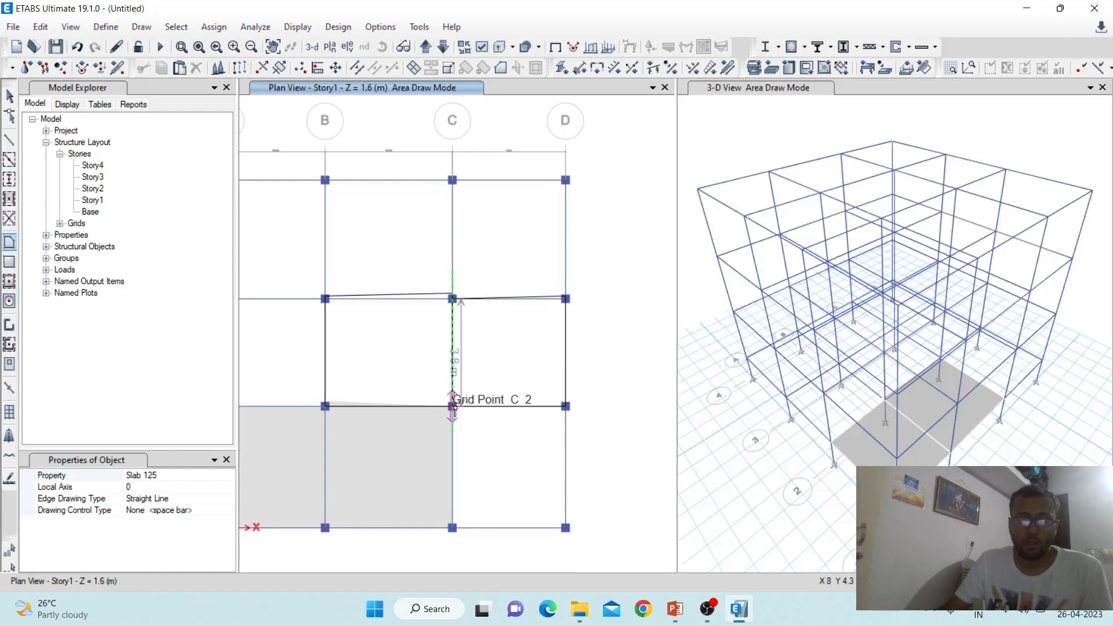
{"action": "scroll", "coordinate": [505, 325], "scroll_direction": "down", "scroll_amount": 3}
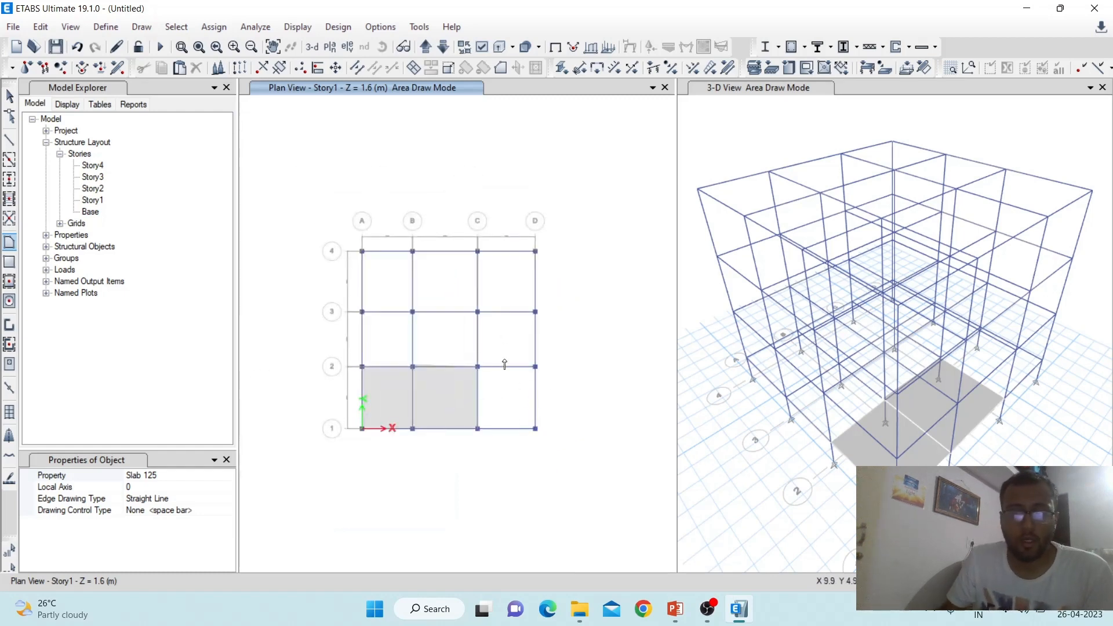
Leave area drawing, then delete the two floor panels between grids A and C and grids 1 and 2 on Story1
{"action": "scroll", "coordinate": [479, 432], "scroll_direction": "up", "scroll_amount": 3}
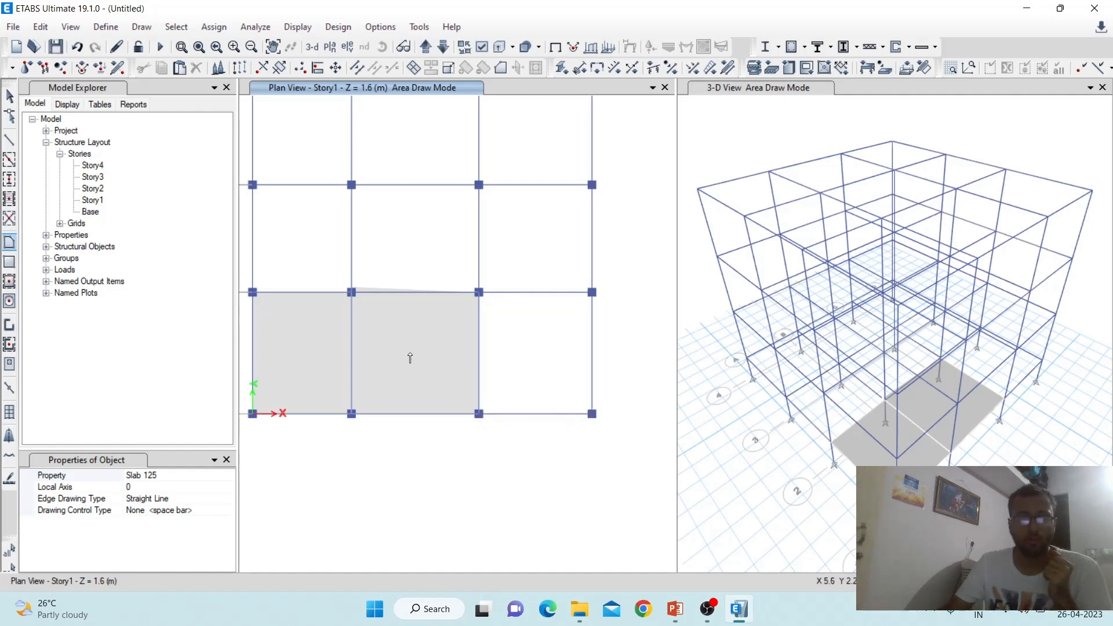
{"action": "scroll", "coordinate": [432, 358], "scroll_direction": "down", "scroll_amount": 2}
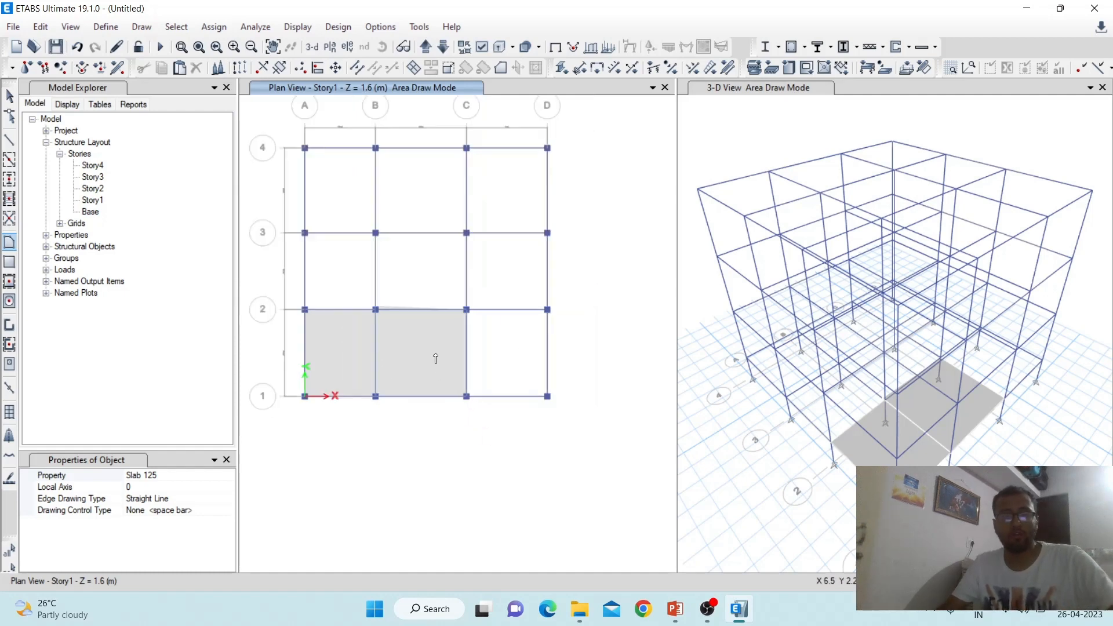
{"action": "key", "text": "Escape"}
{"action": "left_click", "coordinate": [433, 350]}
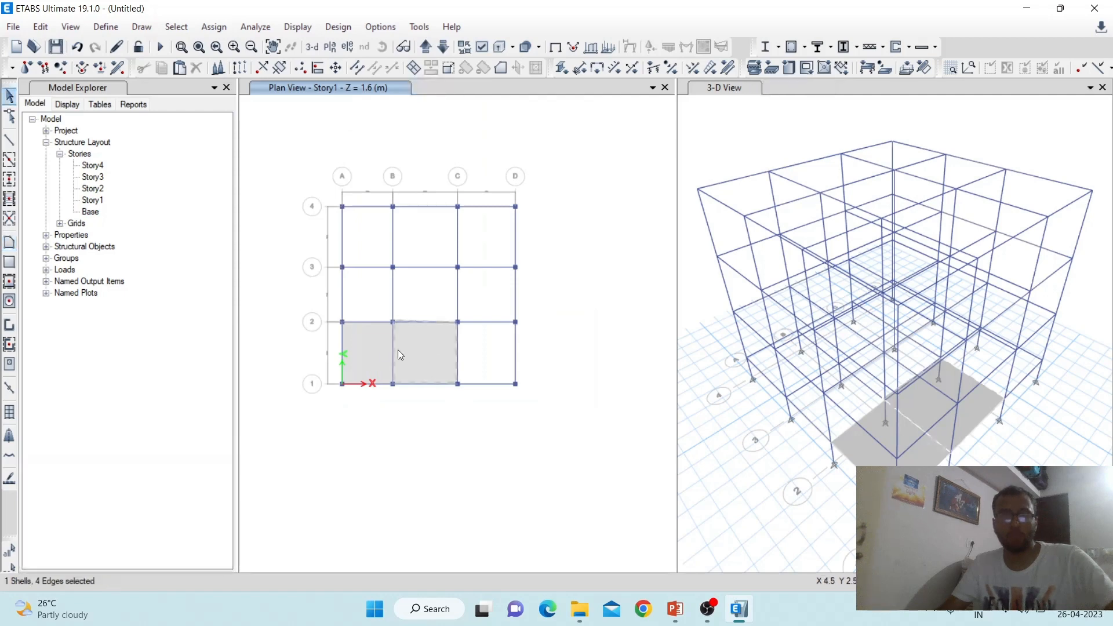
{"action": "left_click", "coordinate": [360, 350]}
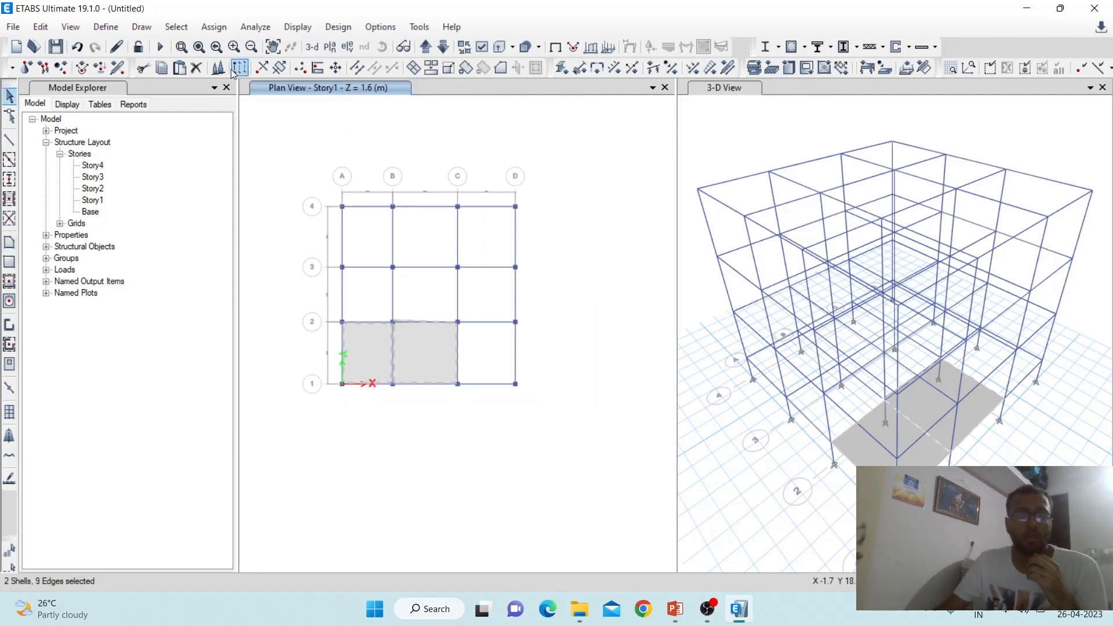
{"action": "left_click", "coordinate": [197, 67]}
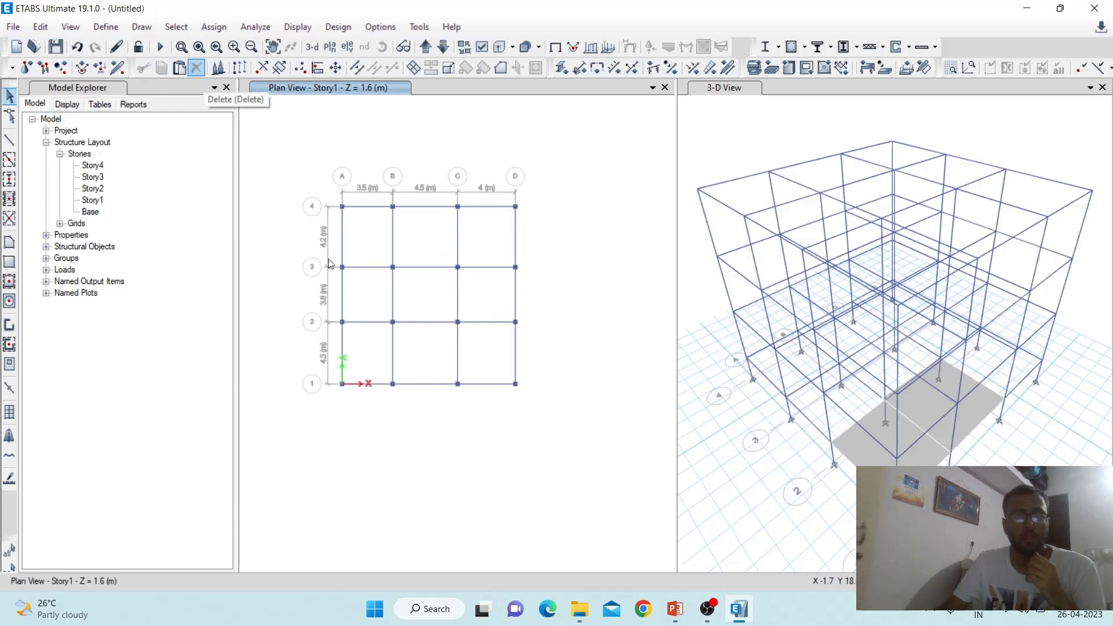
Draw rectangular Slab 125 panels on Story1 from grid points A1 to B2, B2 to C3 and C3 to D4
{"action": "left_click", "coordinate": [9, 282]}
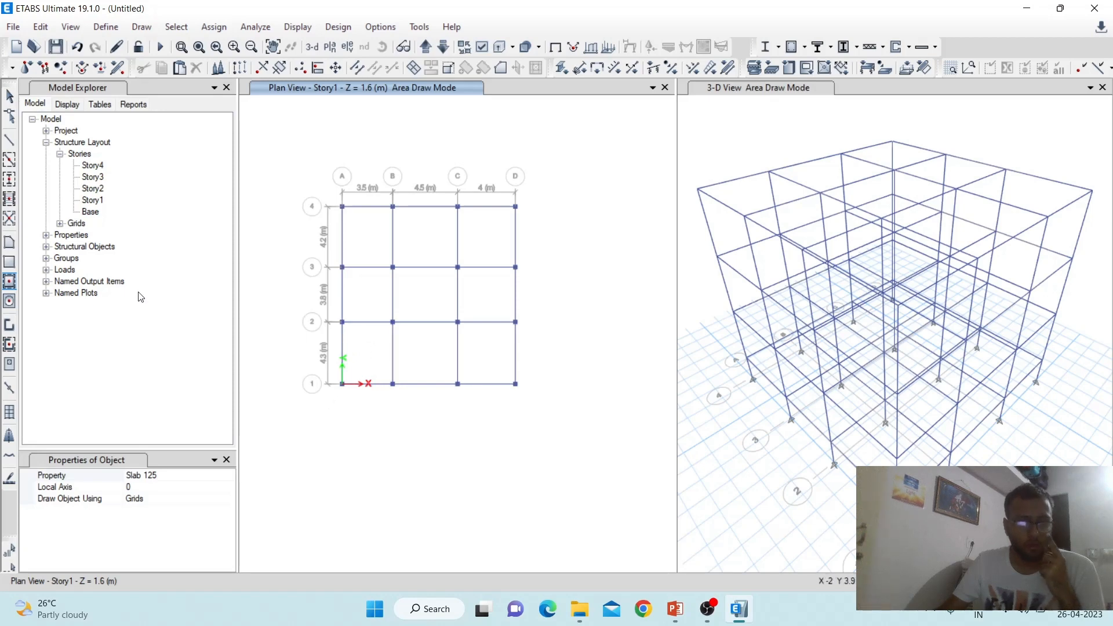
{"action": "left_click", "coordinate": [10, 265]}
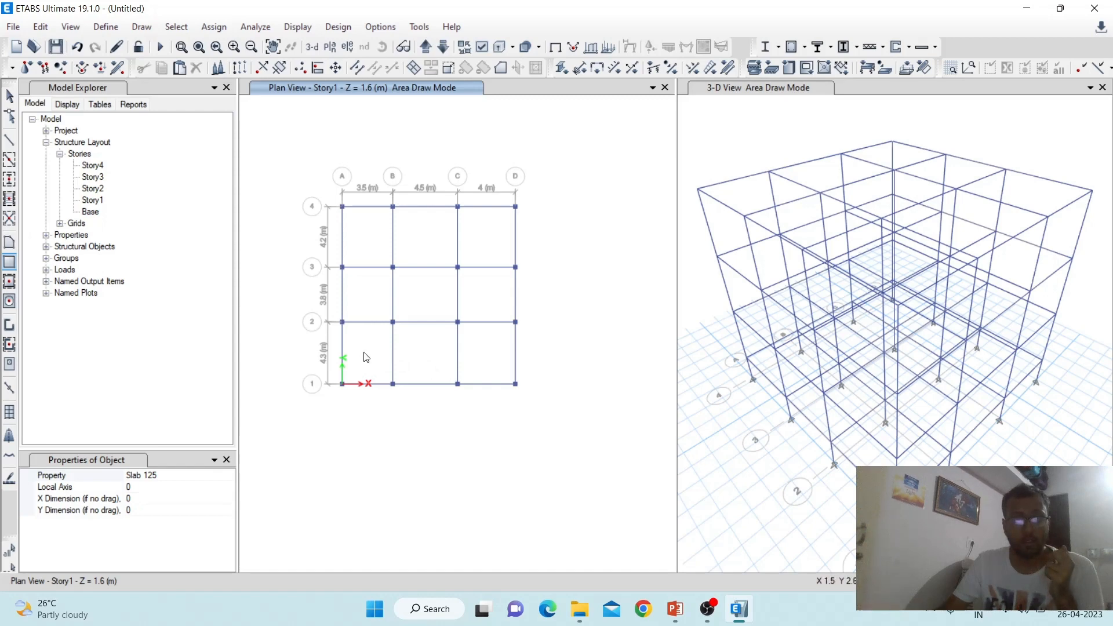
{"action": "left_click", "coordinate": [342, 383]}
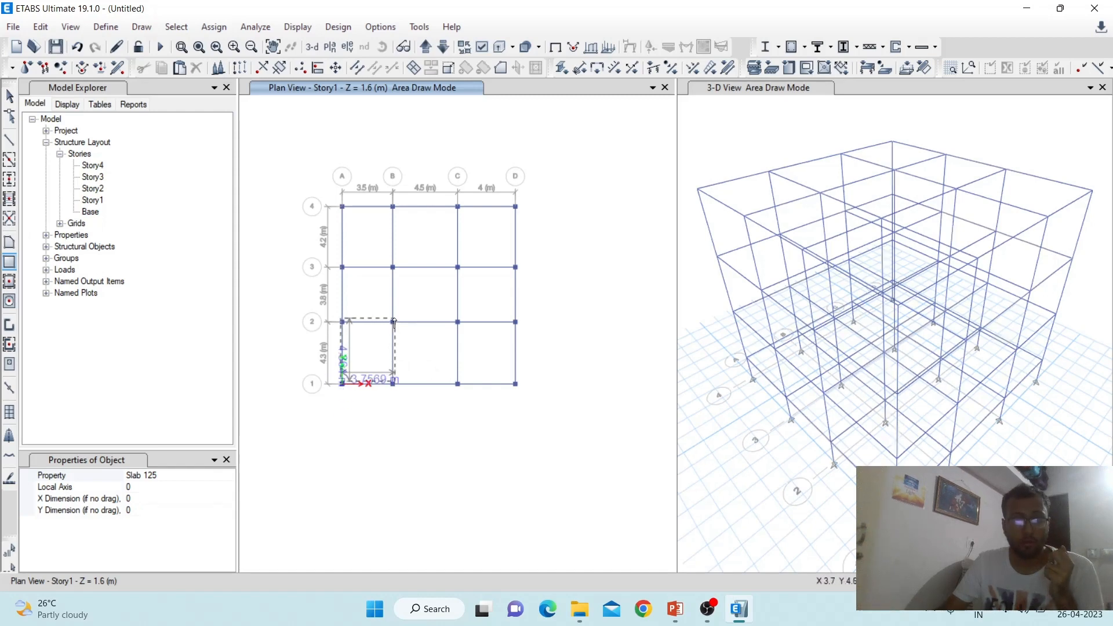
{"action": "left_click", "coordinate": [393, 322]}
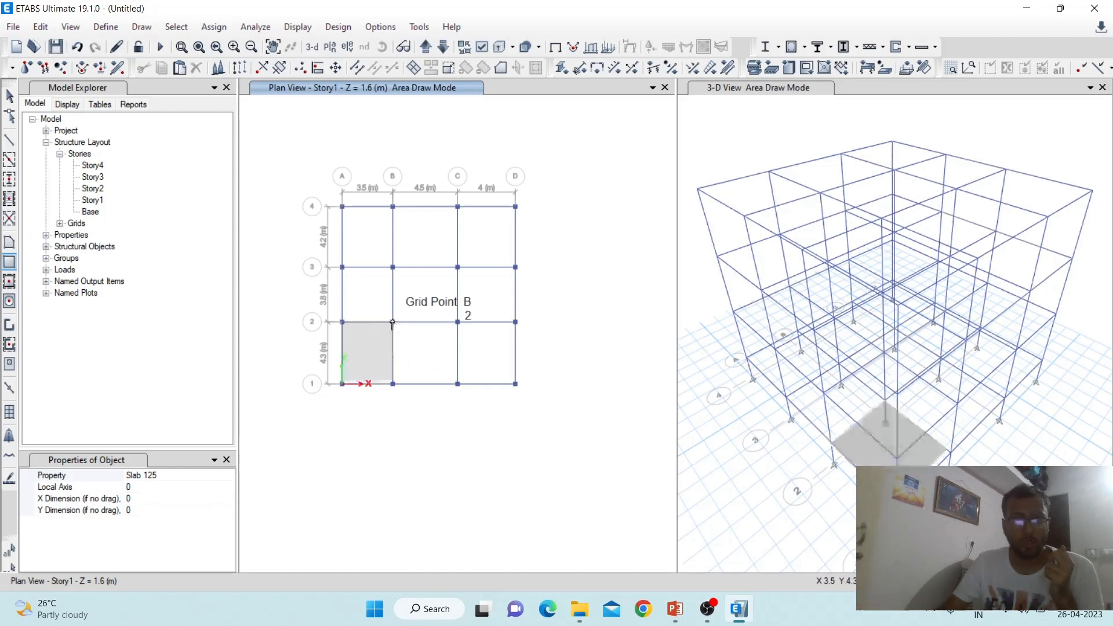
{"action": "left_click", "coordinate": [393, 322]}
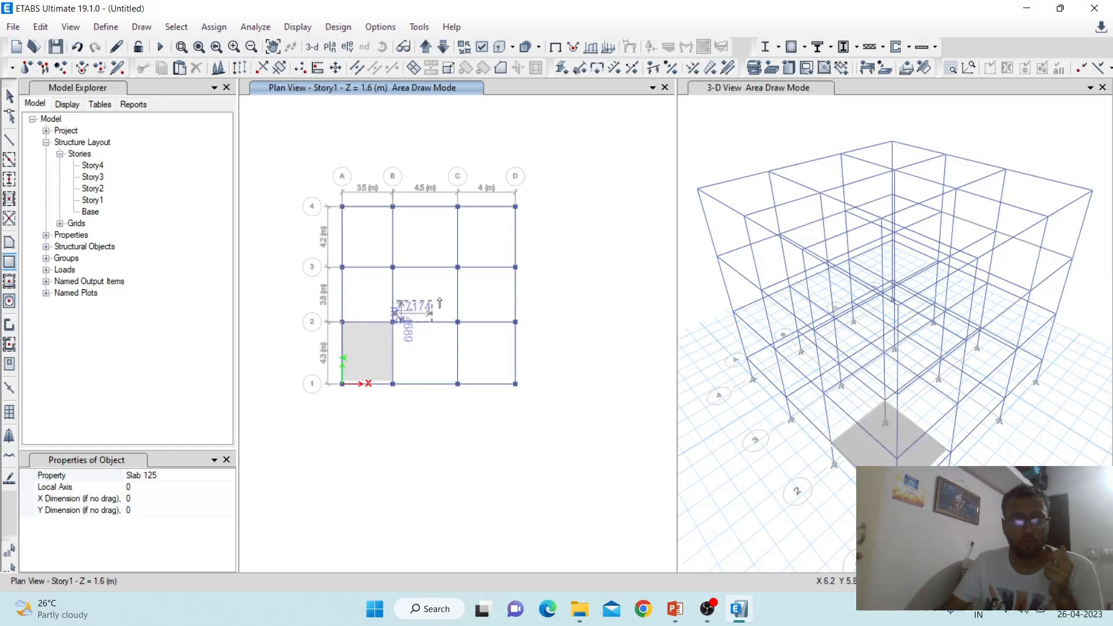
{"action": "left_click", "coordinate": [458, 267]}
{"action": "left_click", "coordinate": [458, 267]}
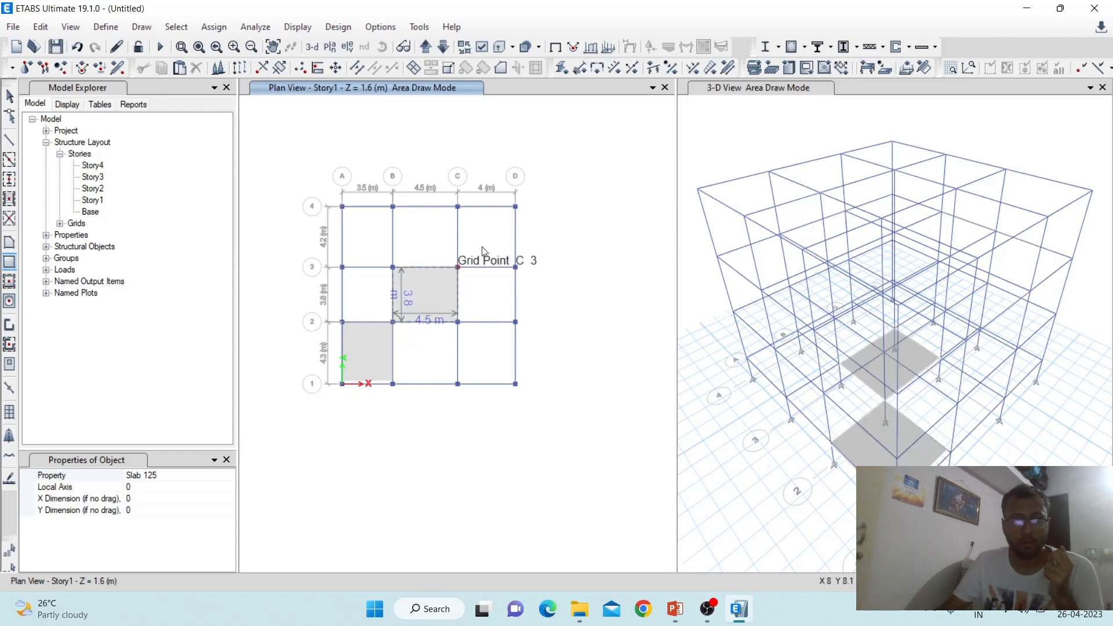
{"action": "left_click", "coordinate": [515, 207]}
Draw four more rectangular Slab 125 panels on Story1: C3 to D2, C2 to D1, B2 to C1 and A3 to B2
{"action": "left_click", "coordinate": [457, 267]}
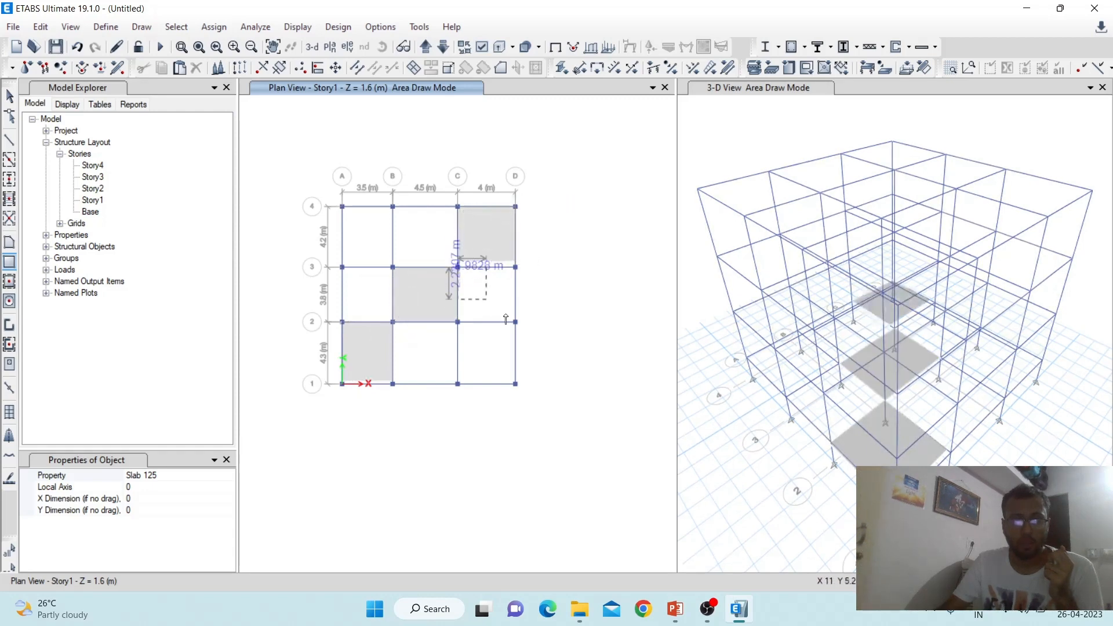
{"action": "left_click", "coordinate": [458, 323]}
{"action": "left_click", "coordinate": [457, 322]}
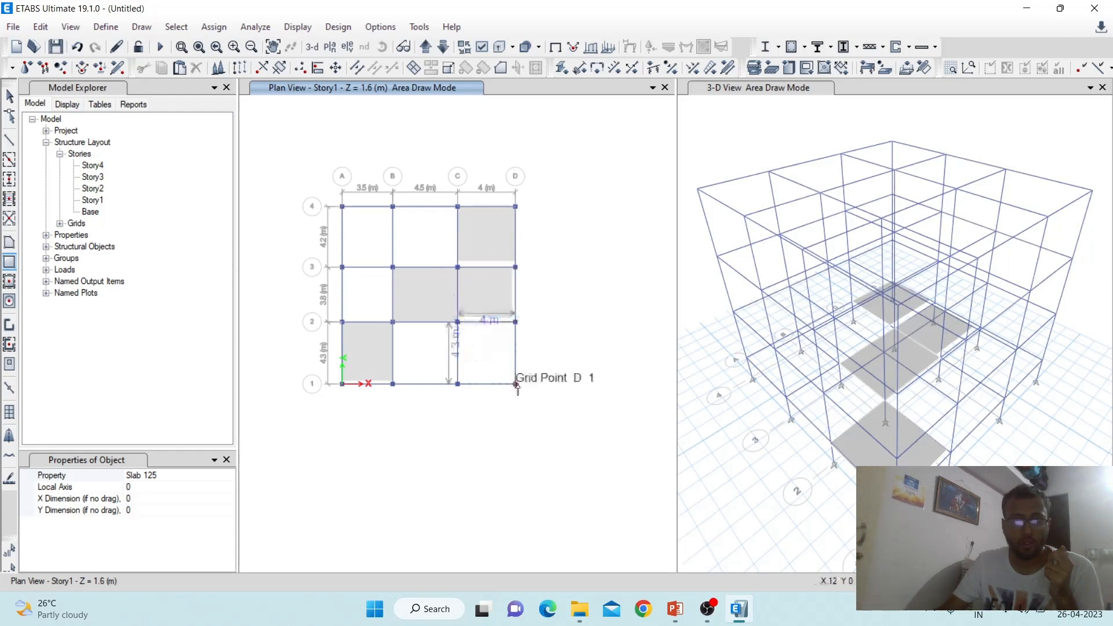
{"action": "left_click", "coordinate": [394, 323]}
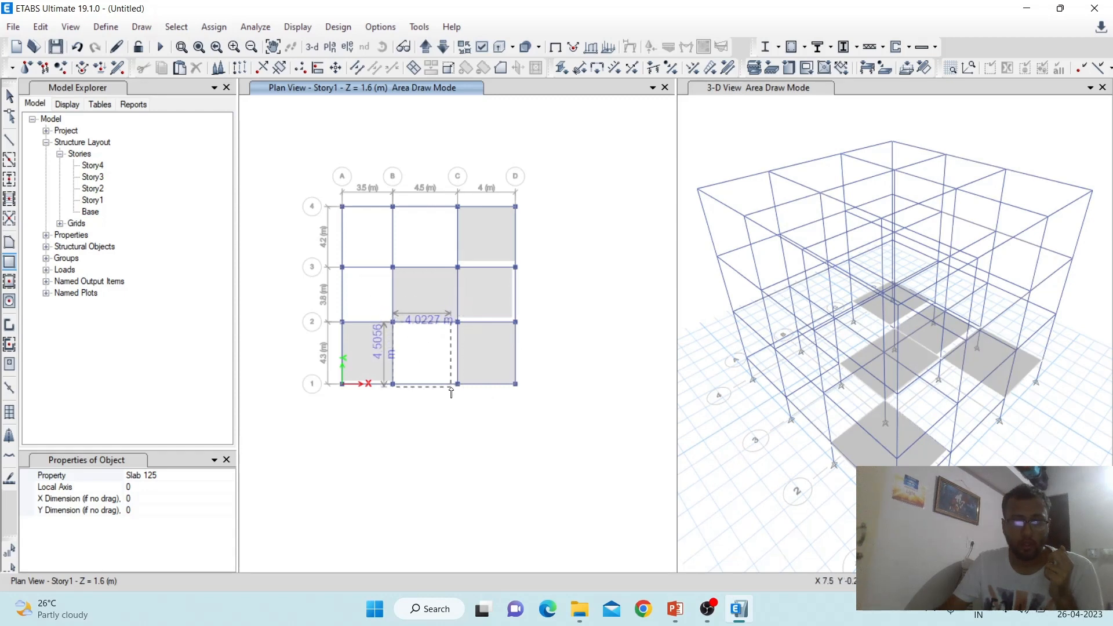
{"action": "left_click", "coordinate": [458, 384]}
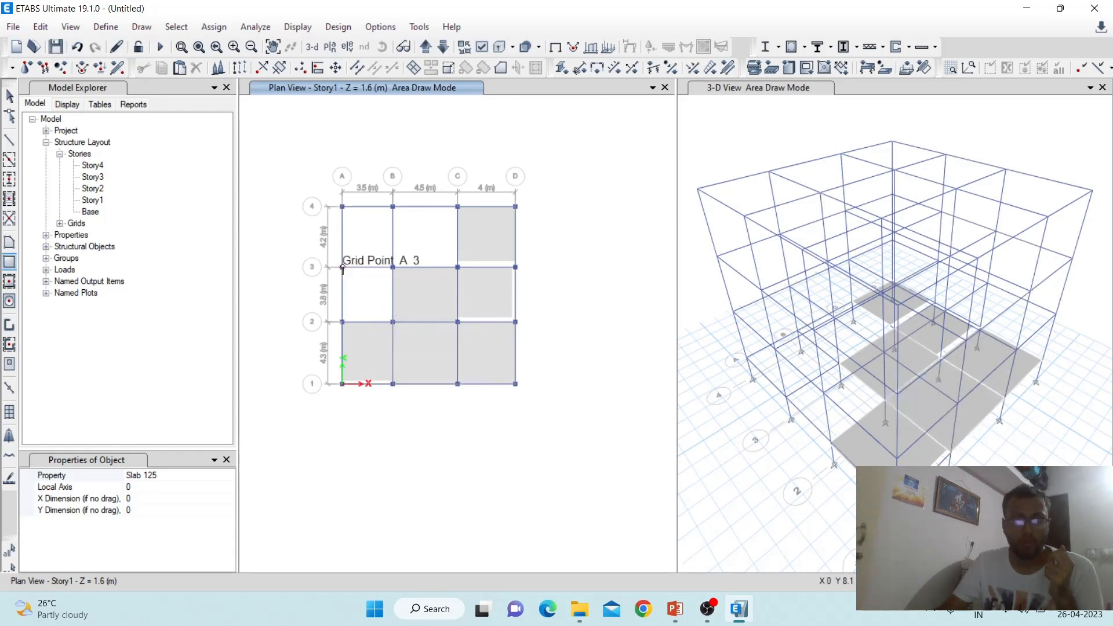
{"action": "left_click", "coordinate": [343, 268]}
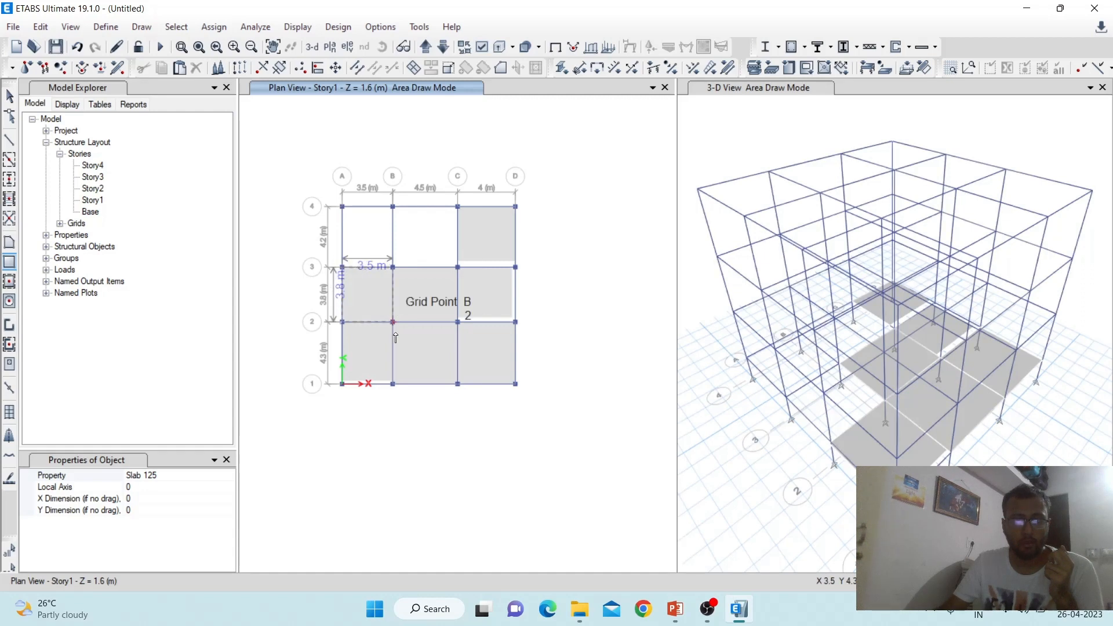
{"action": "left_click", "coordinate": [394, 322]}
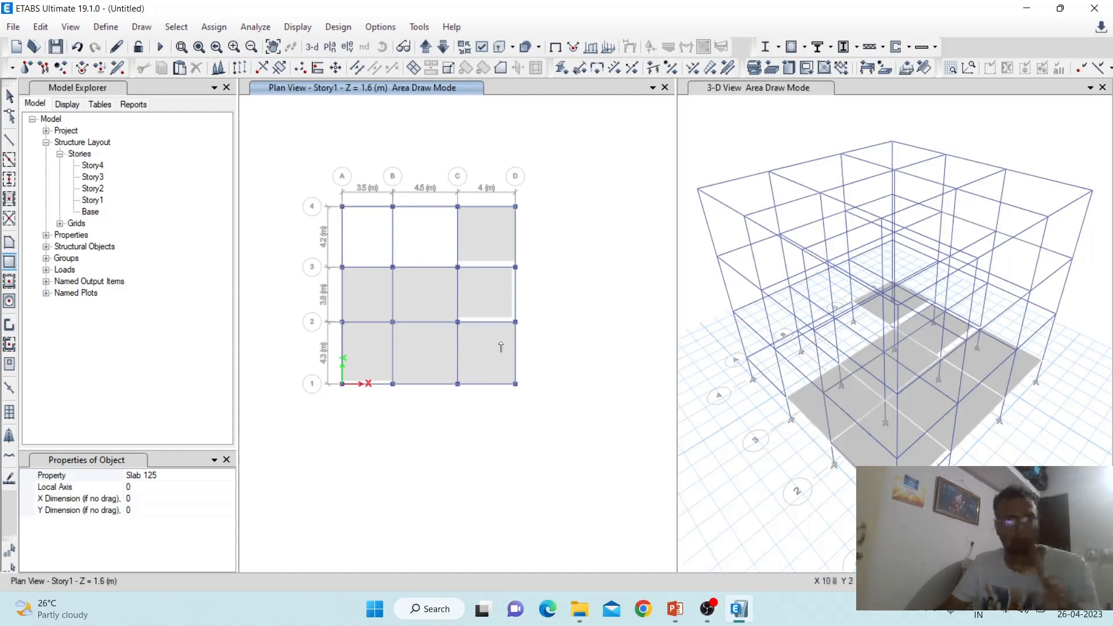
{"action": "left_click", "coordinate": [426, 351]}
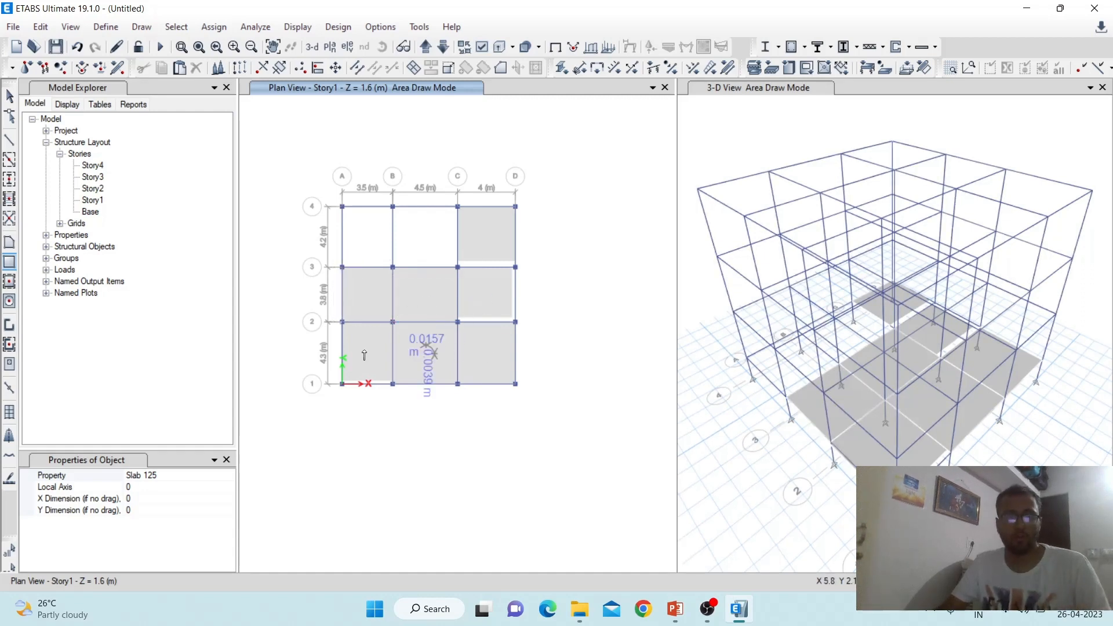
Stop drawing and delete all seven rectangular floor panels from the Story1 plan
{"action": "key", "text": "Escape"}
{"action": "left_click", "coordinate": [366, 345]}
{"action": "left_click", "coordinate": [419, 348]}
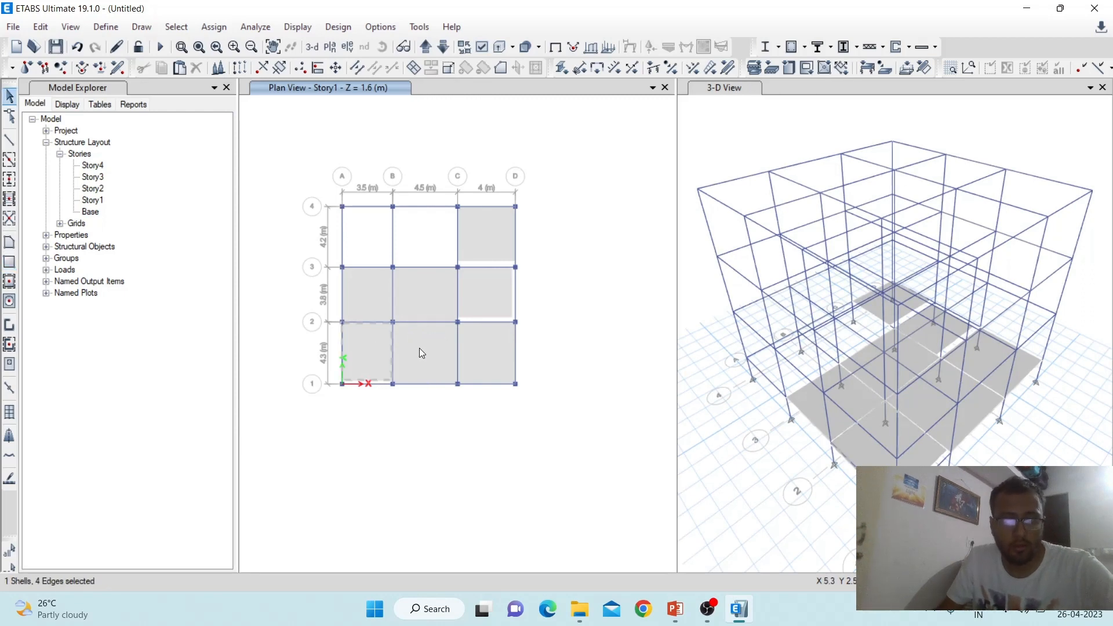
{"action": "left_click", "coordinate": [497, 351]}
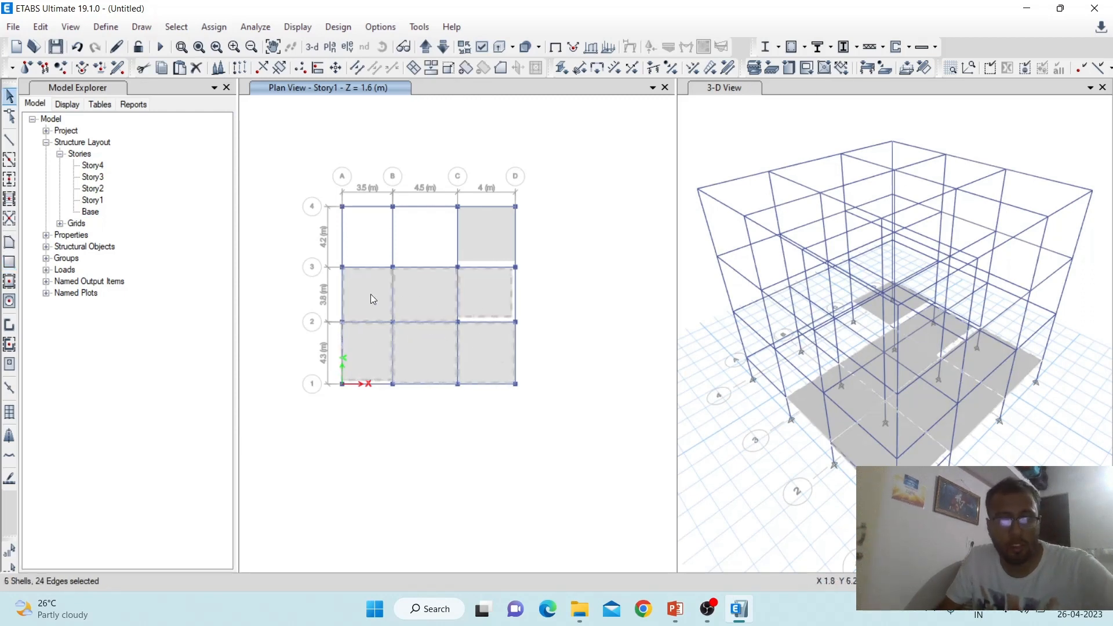
{"action": "left_click", "coordinate": [491, 230]}
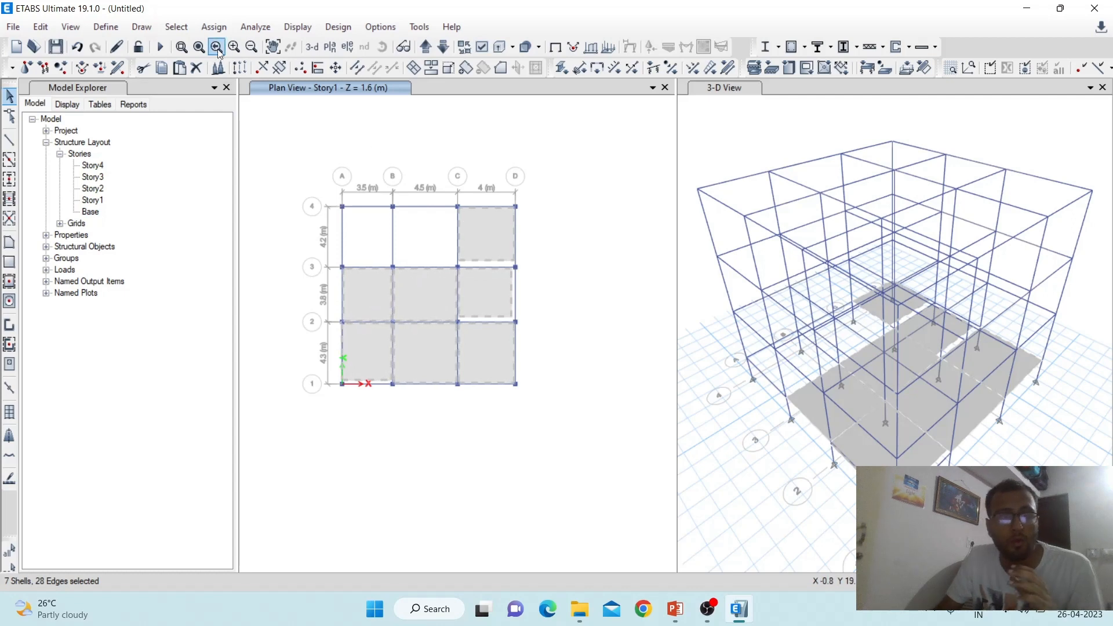
{"action": "left_click", "coordinate": [202, 65]}
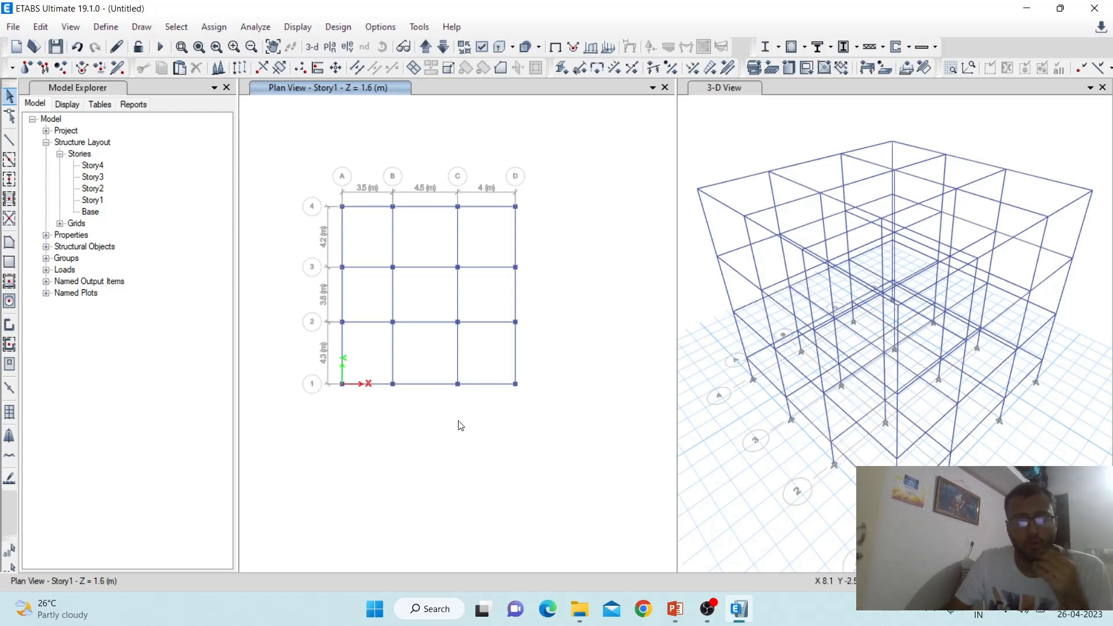
Quick-draw Slab 125 floor panels in all grid bays from A1 to D4 at once, covering Story1 through Story4
{"action": "left_click", "coordinate": [9, 280]}
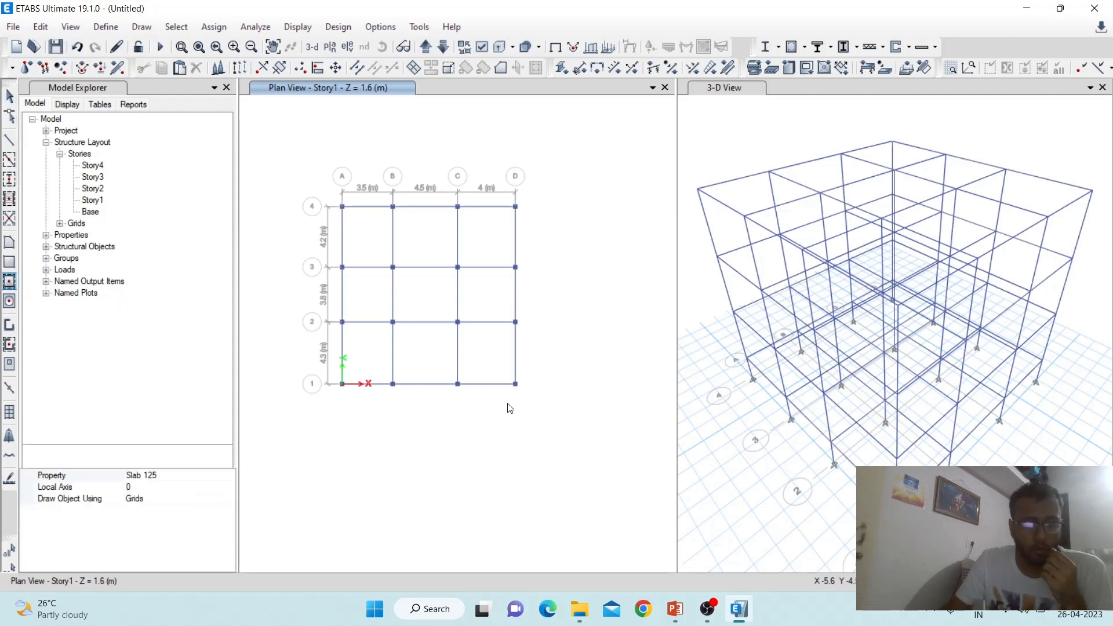
{"action": "mouse_move", "coordinate": [539, 395]}
{"action": "left_mouse_down"}
{"action": "mouse_move", "coordinate": [397, 293]}
{"action": "mouse_move", "coordinate": [282, 177]}
{"action": "left_mouse_up"}
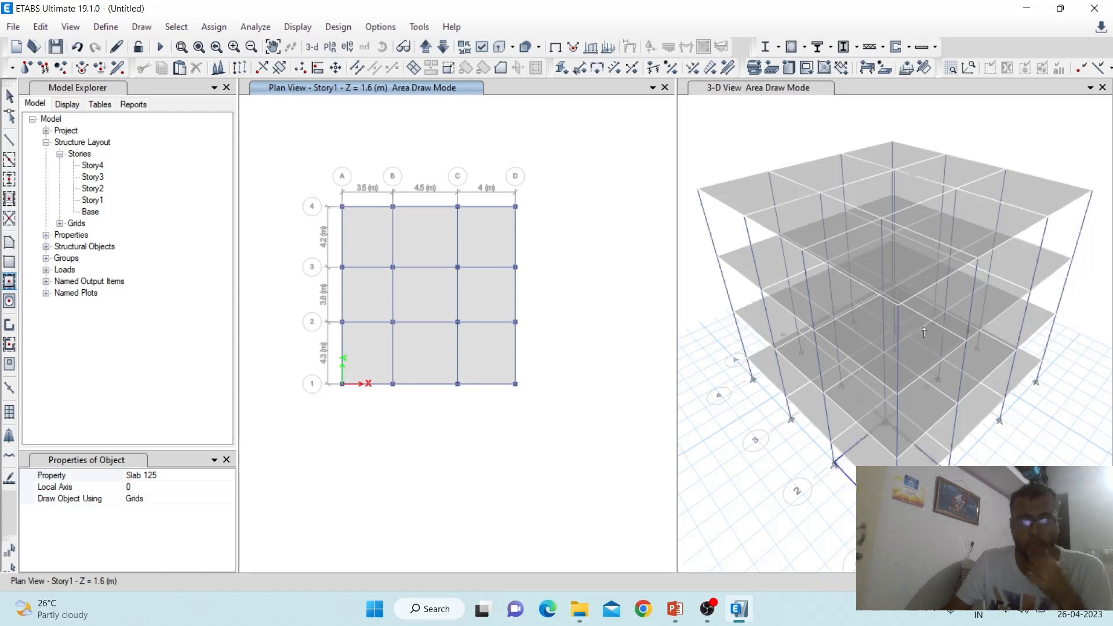
{"action": "scroll", "coordinate": [864, 369], "scroll_direction": "down", "scroll_amount": 3}
{"action": "scroll", "coordinate": [847, 389], "scroll_direction": "up", "scroll_amount": 5}
{"action": "scroll", "coordinate": [847, 389], "scroll_direction": "down", "scroll_amount": 3}
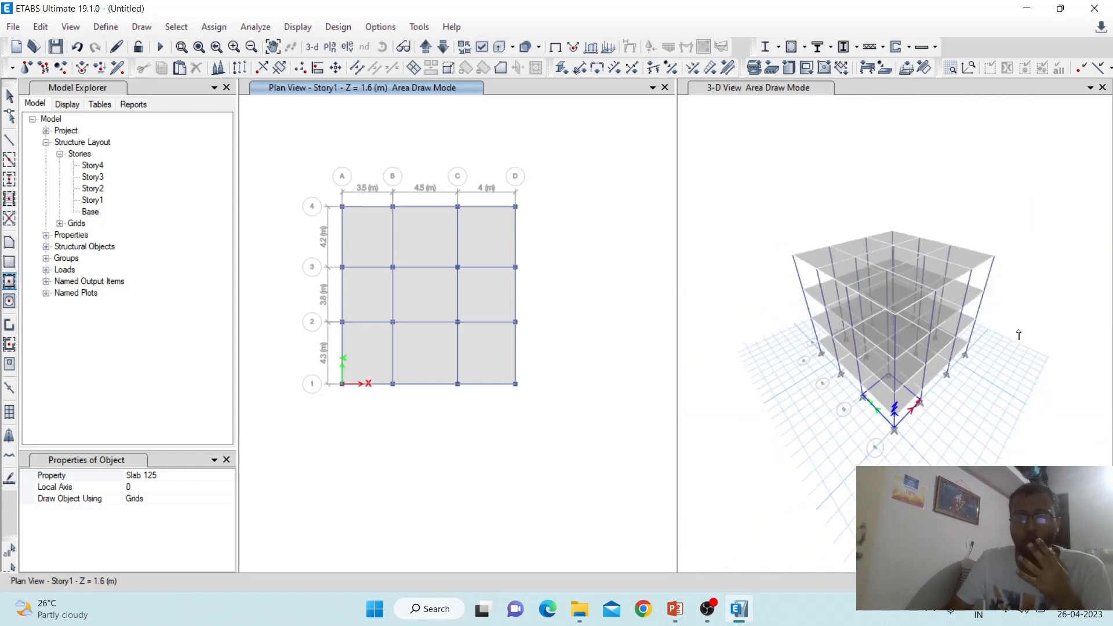
{"action": "scroll", "coordinate": [969, 406], "scroll_direction": "up", "scroll_amount": 2}
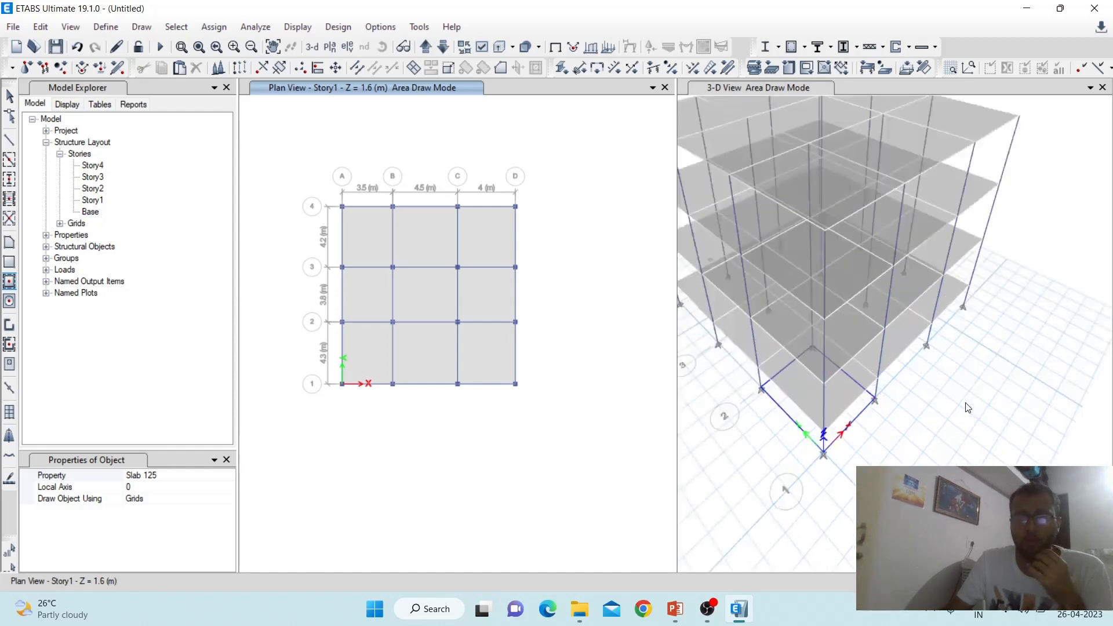
{"action": "scroll", "coordinate": [969, 406], "scroll_direction": "down", "scroll_amount": 2}
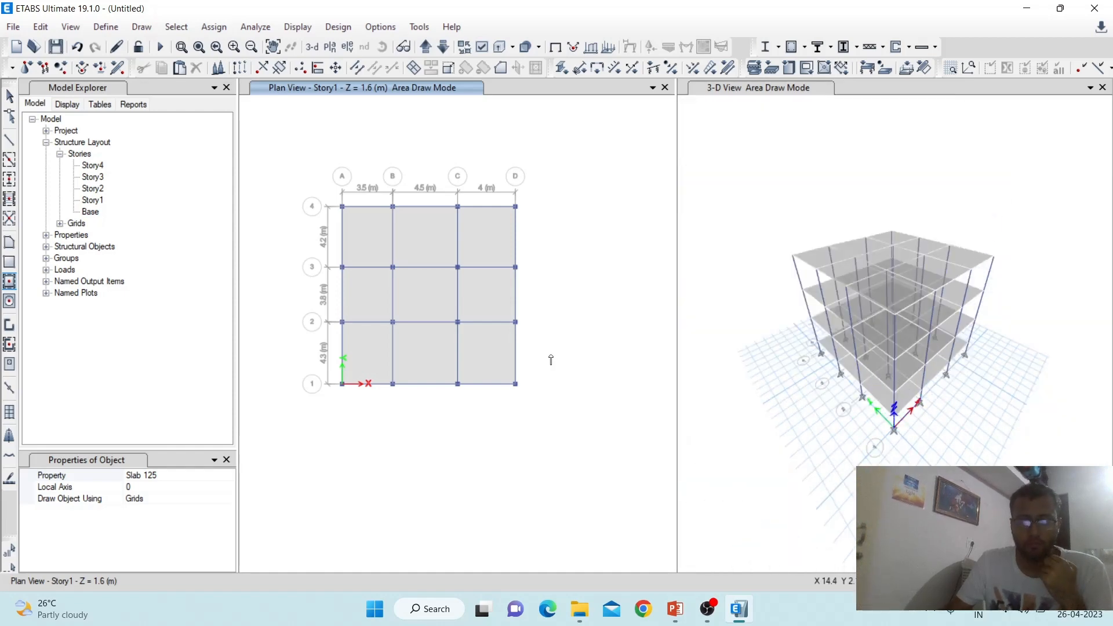